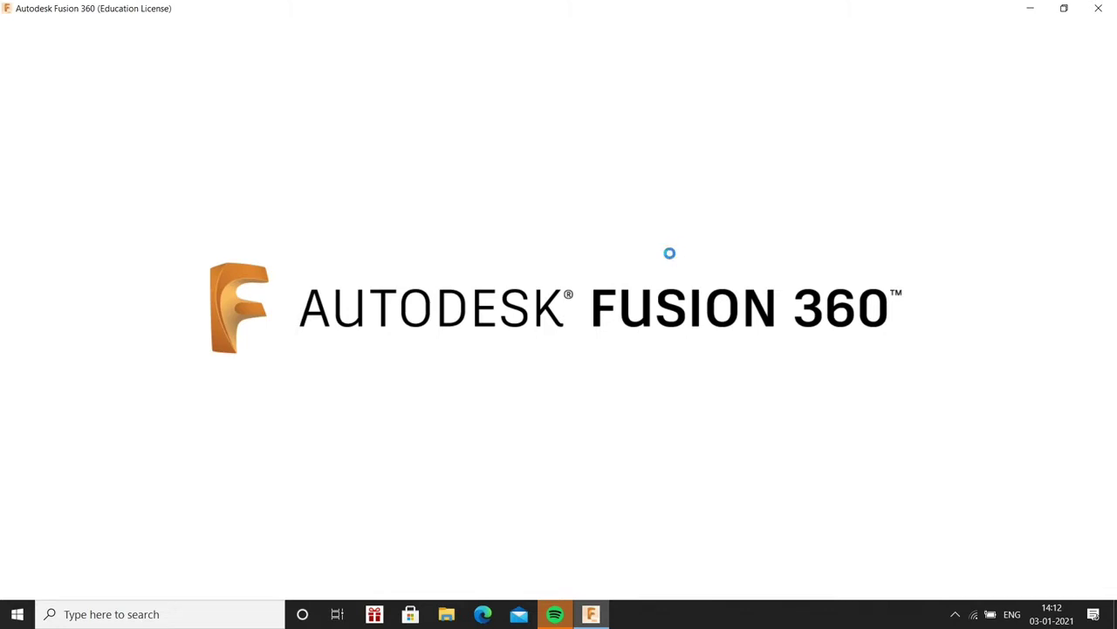
Insert the mside car side-view image as a canvas attached to the side plane
left_click(707, 91)
left_click(707, 139)
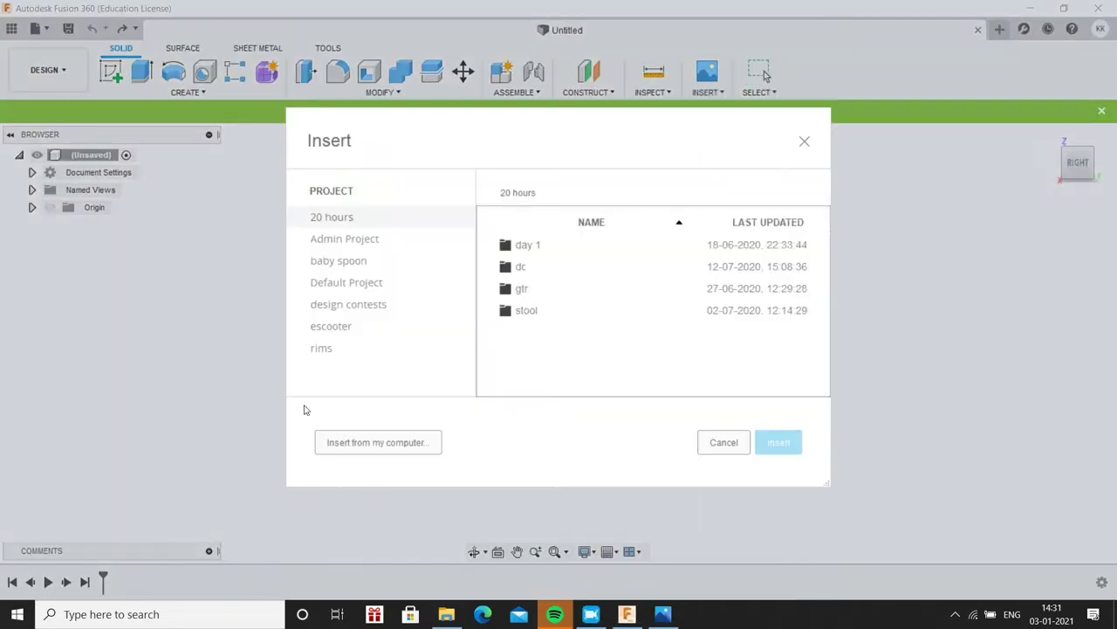
left_click(374, 441)
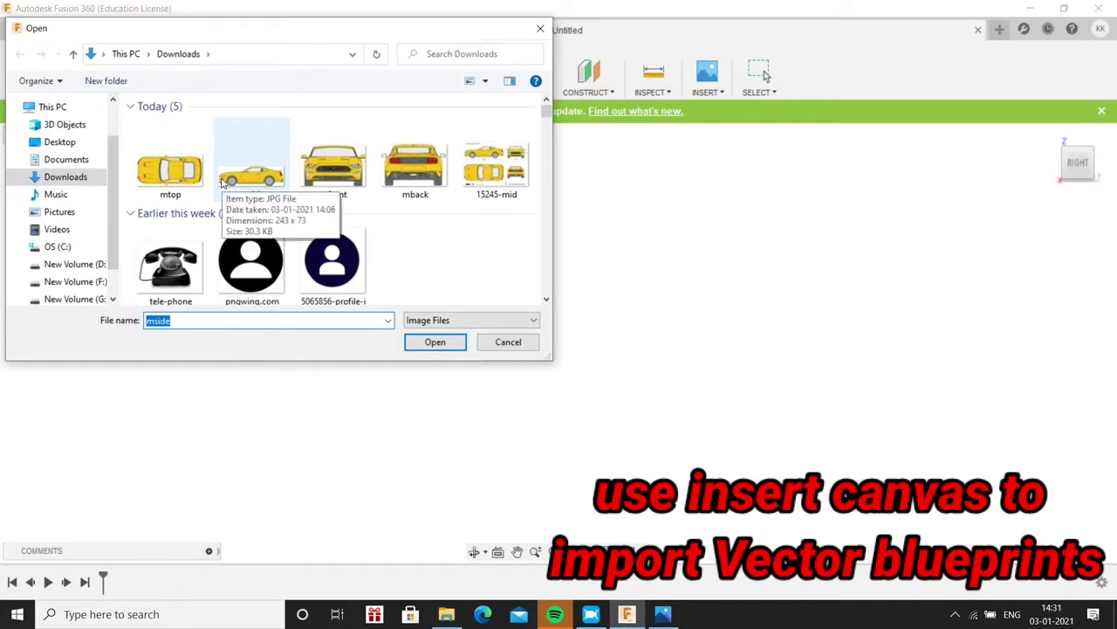
left_click(222, 180)
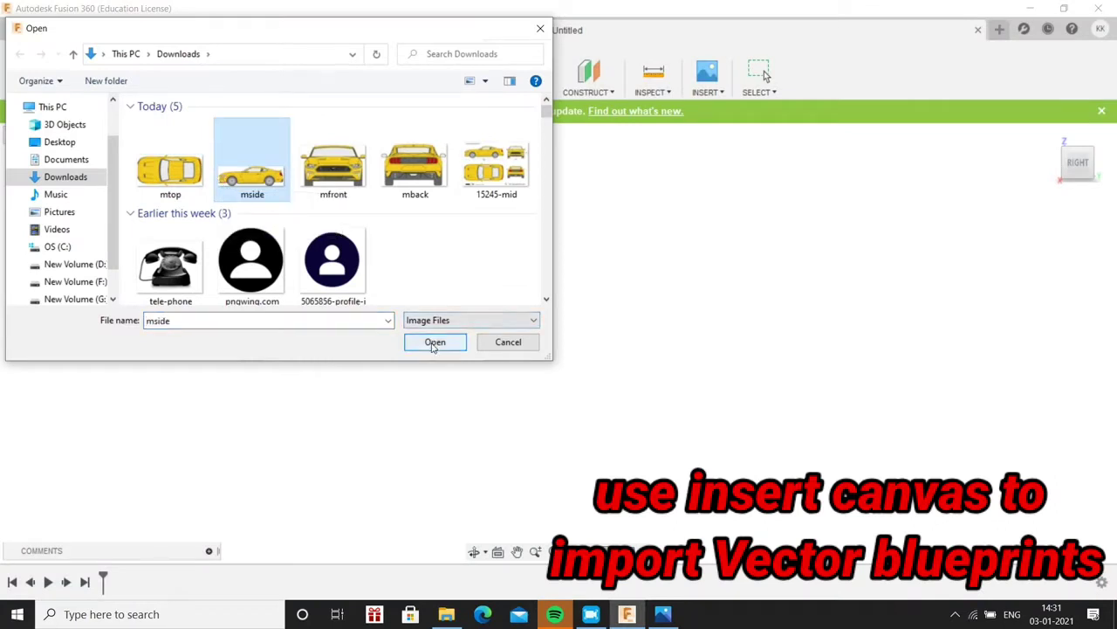
left_click(434, 343)
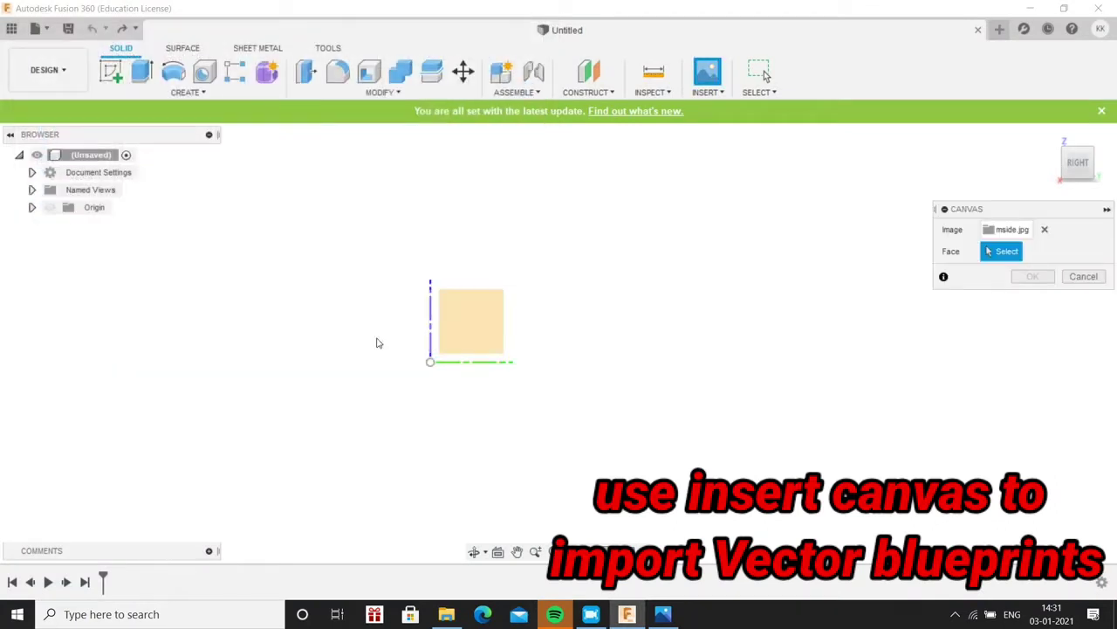
middle_click_drag(314, 317, 357, 357, "shift")
left_click(474, 302)
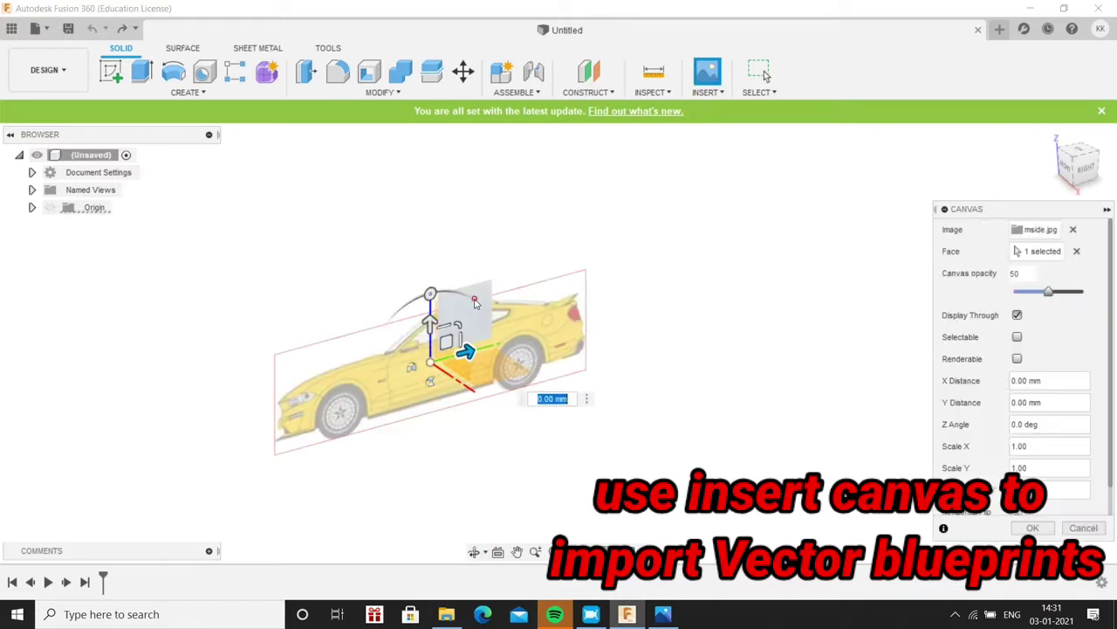
left_click(1021, 527)
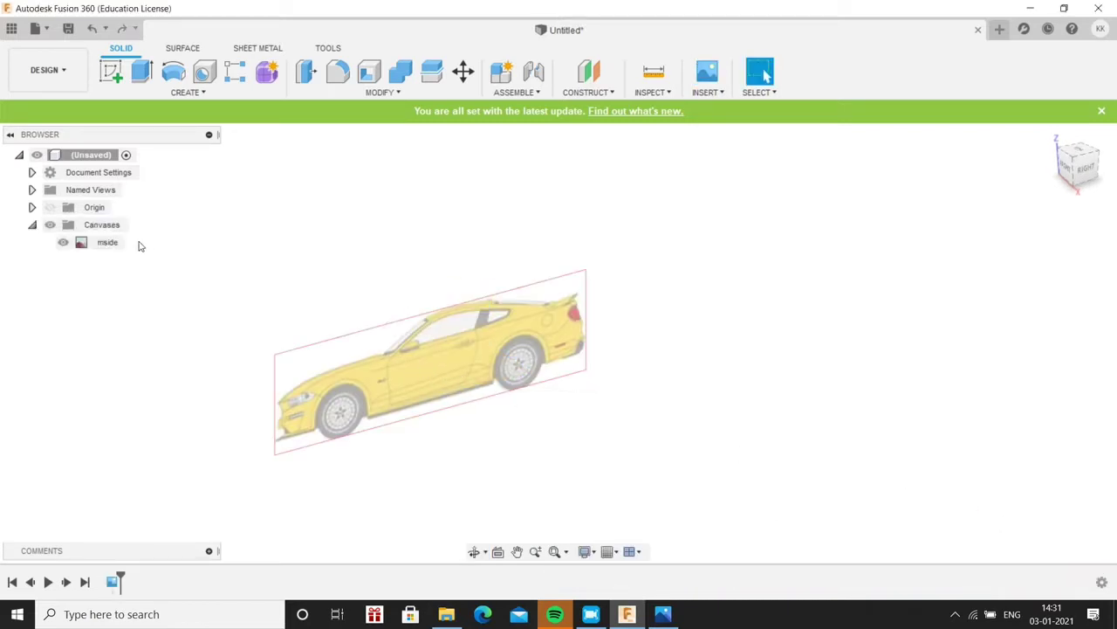
Calibrate the mside canvas by marking the car's front and rear ends and entering its real length
right_click(98, 242)
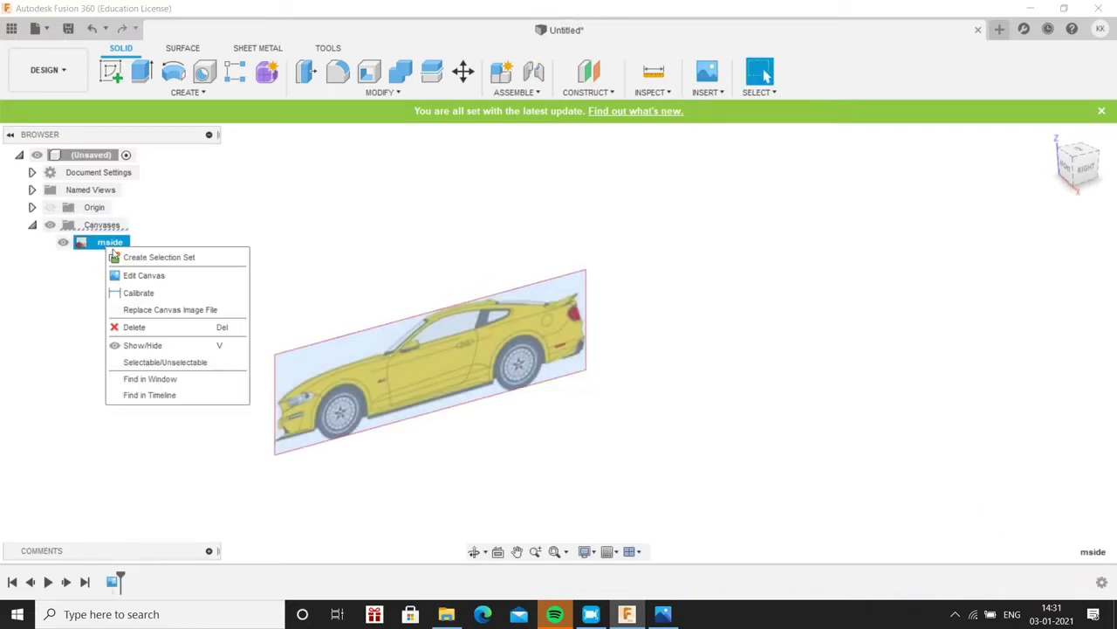
left_click(140, 293)
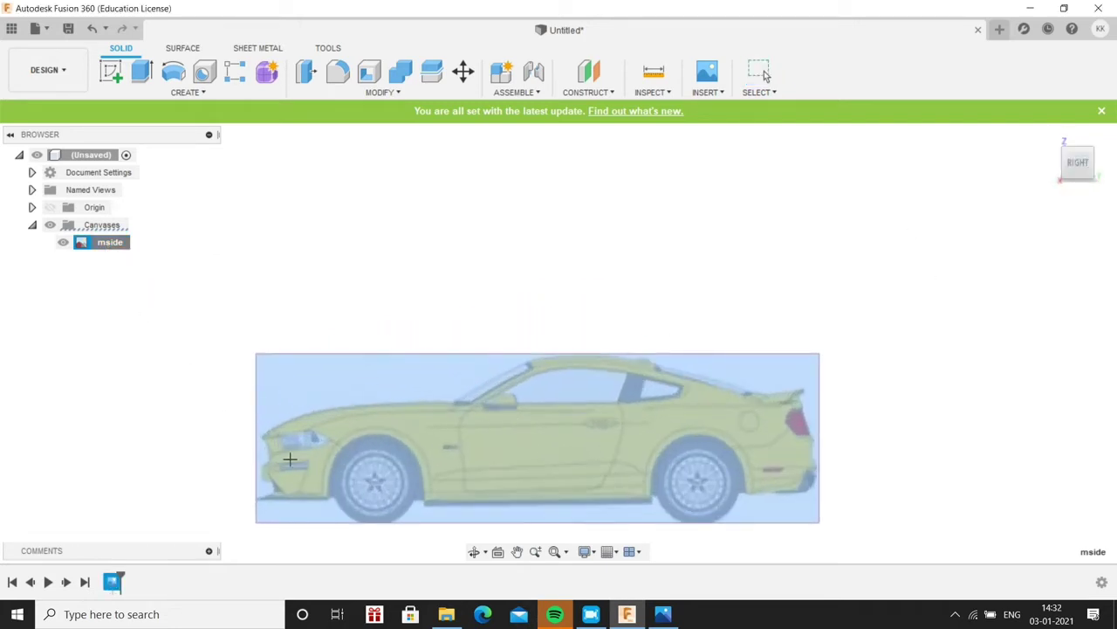
scroll(356, 453, "down", 2)
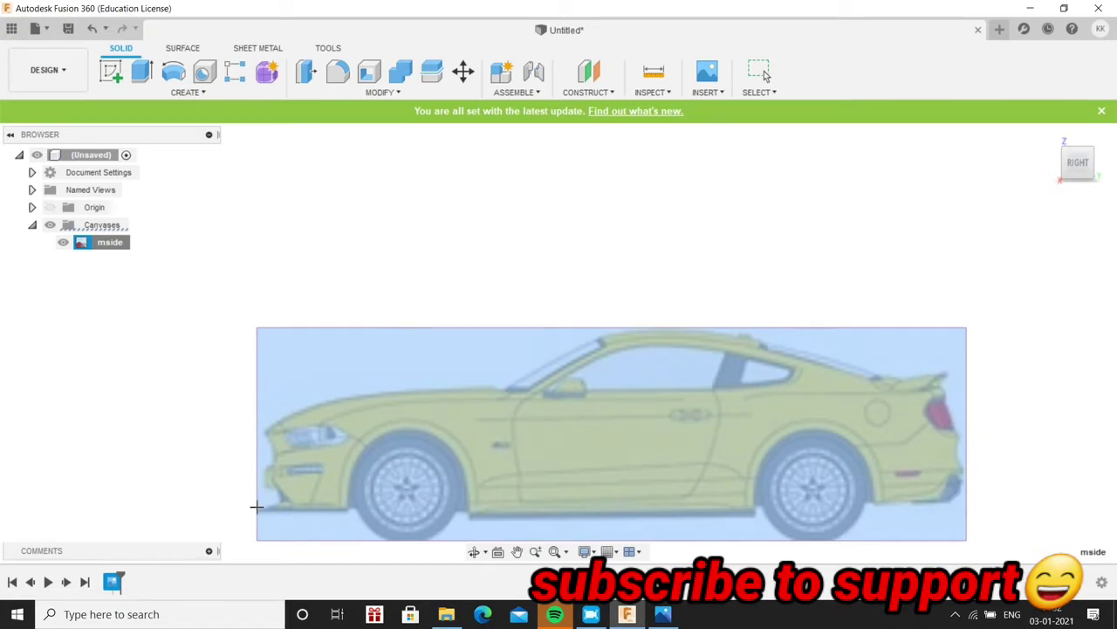
left_click(256, 506)
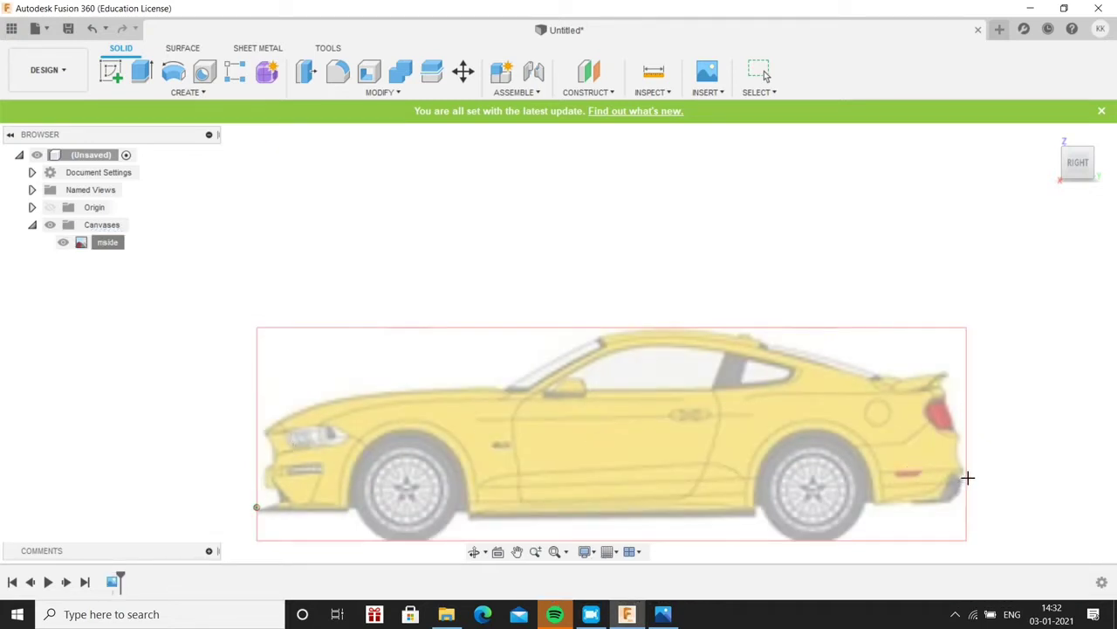
left_click(966, 482)
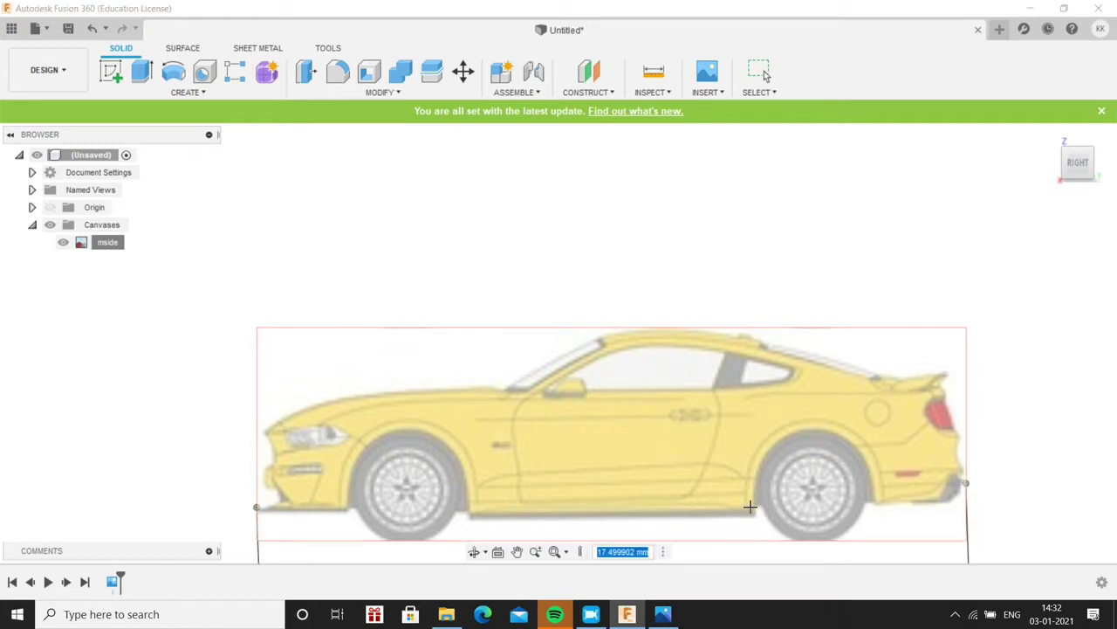
scroll(746, 505, "up", 2)
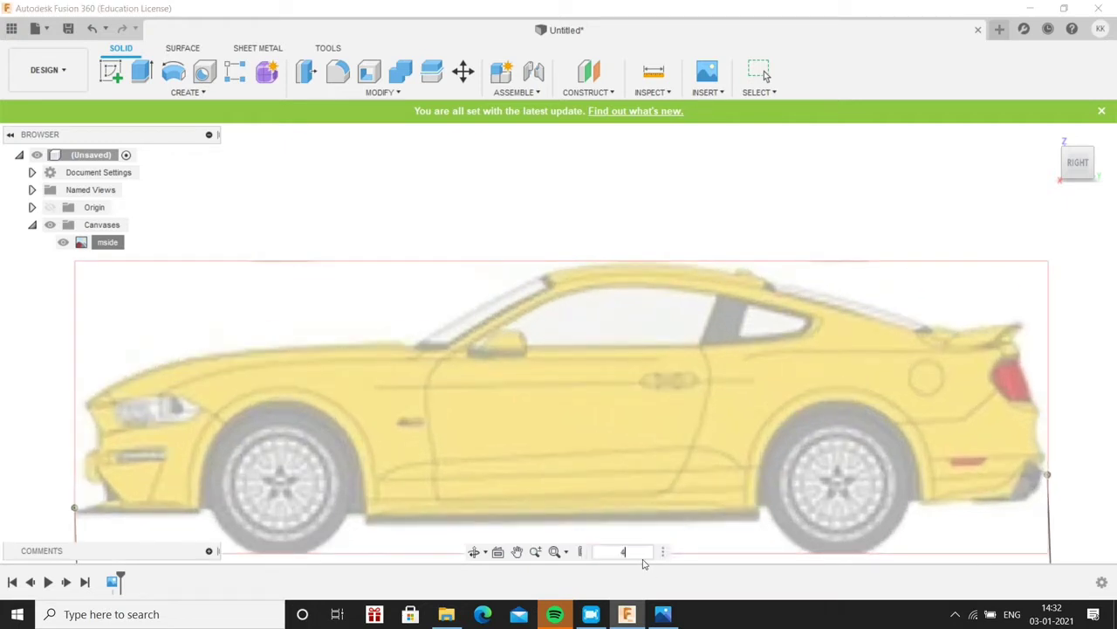
type("780")
key("Return")
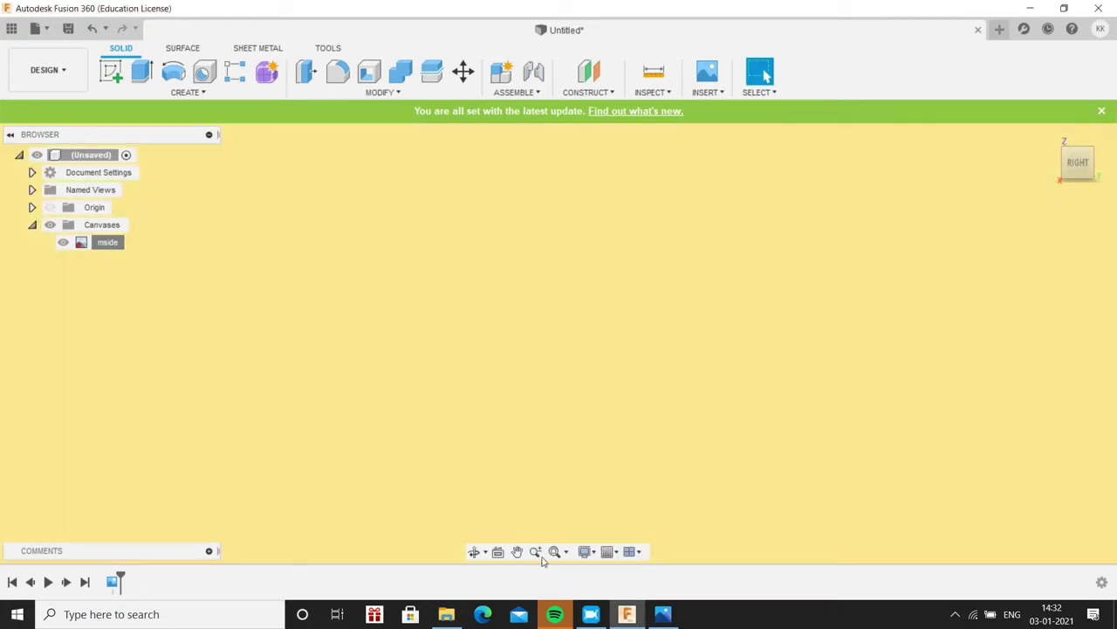
Fit the whole car canvas in view and switch to window zoom
left_click(554, 552)
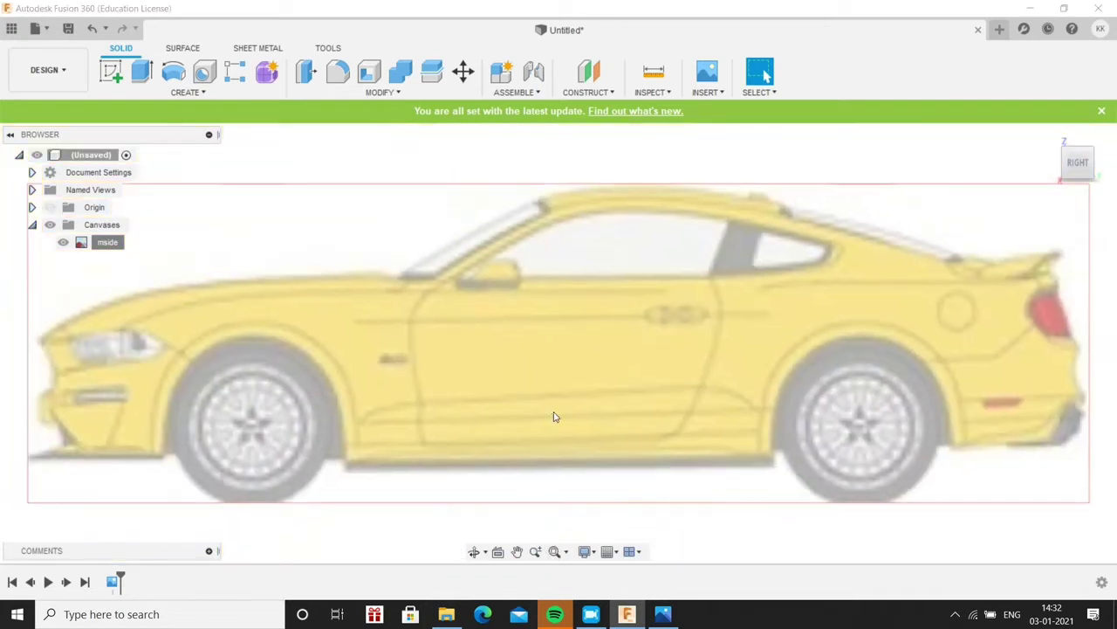
left_click(568, 553)
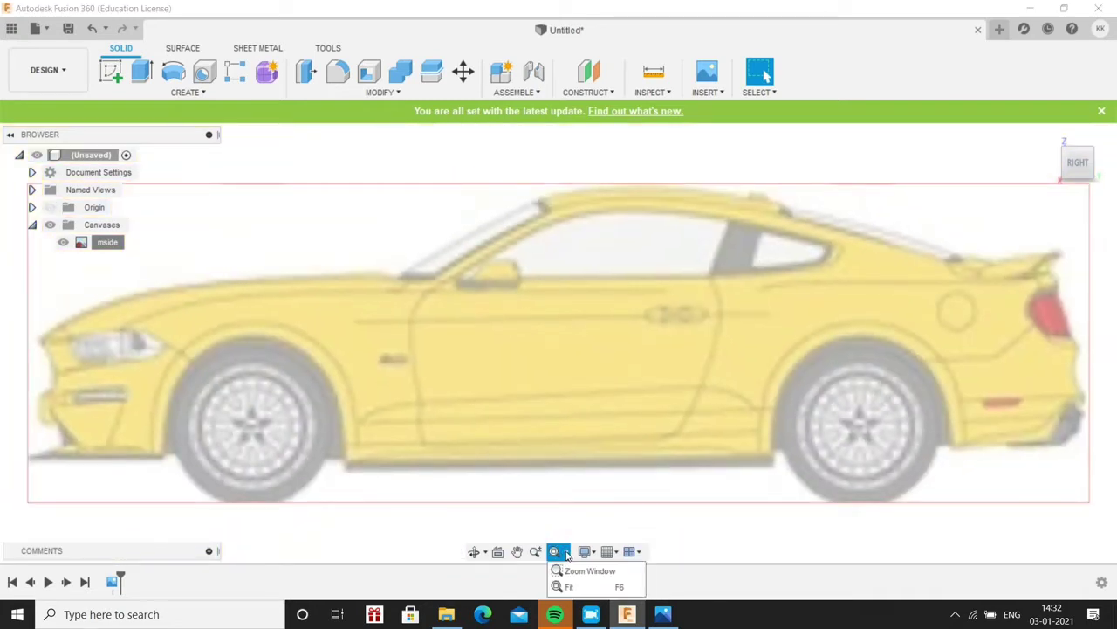
left_click(582, 572)
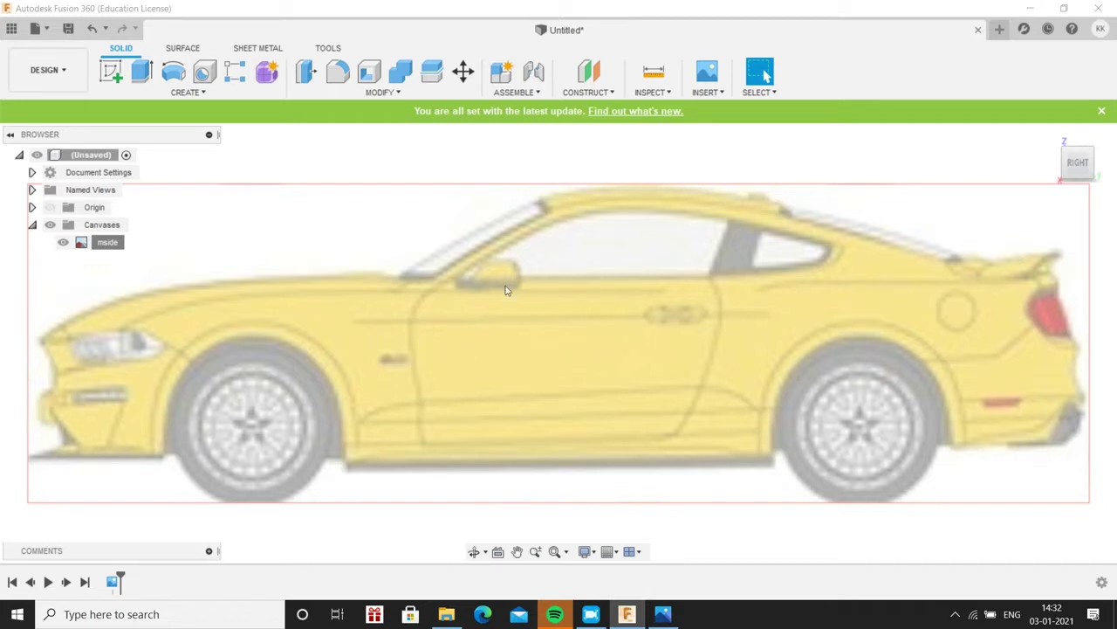
scroll(505, 290, "down", 5)
Shift the mside canvas 2400 mm along X
right_click(108, 243)
left_click(149, 278)
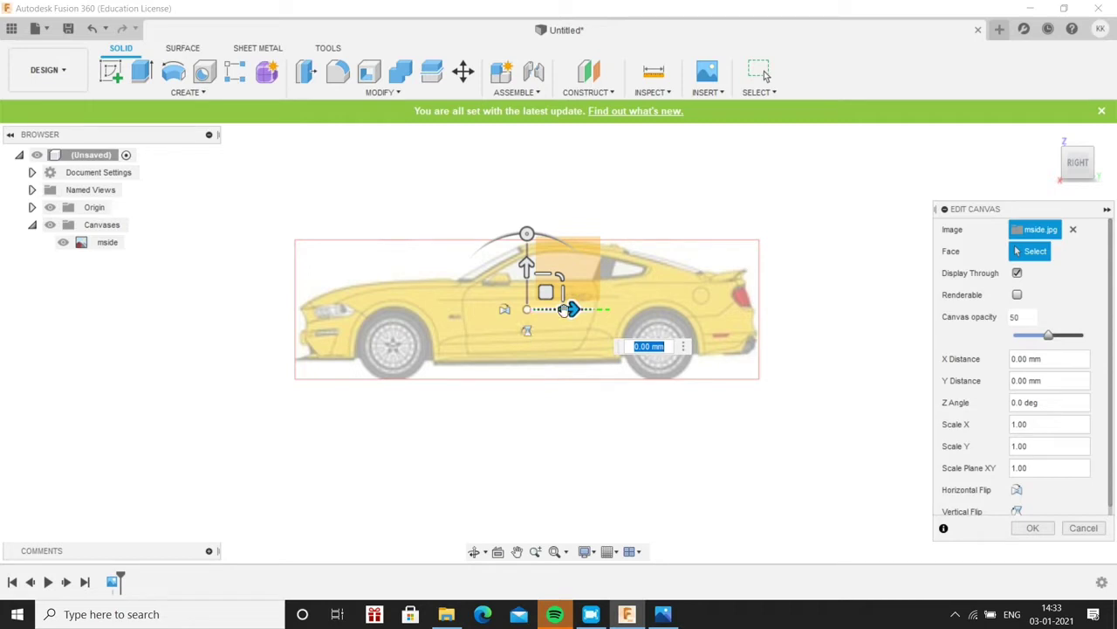
left_click_drag(565, 310, 797, 297)
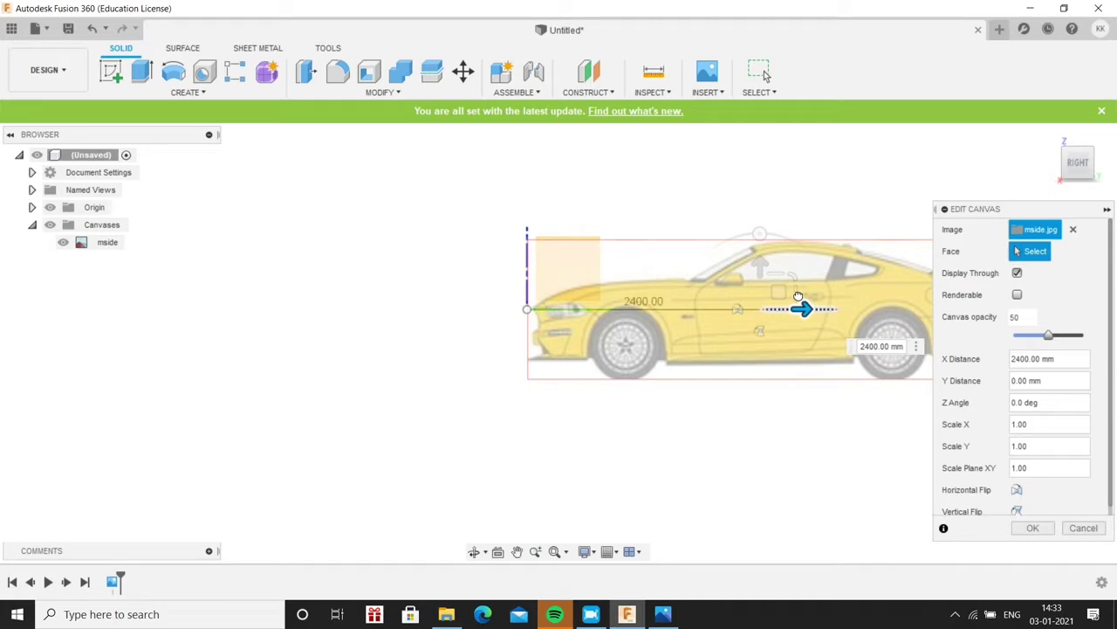
mouse_move(390, 340)
middle_mouse_down("shift")
mouse_move(354, 399)
mouse_move(370, 367)
middle_mouse_up("shift")
scroll(464, 347, "up", 3)
scroll(464, 346, "up", 3)
scroll(465, 347, "up", 2)
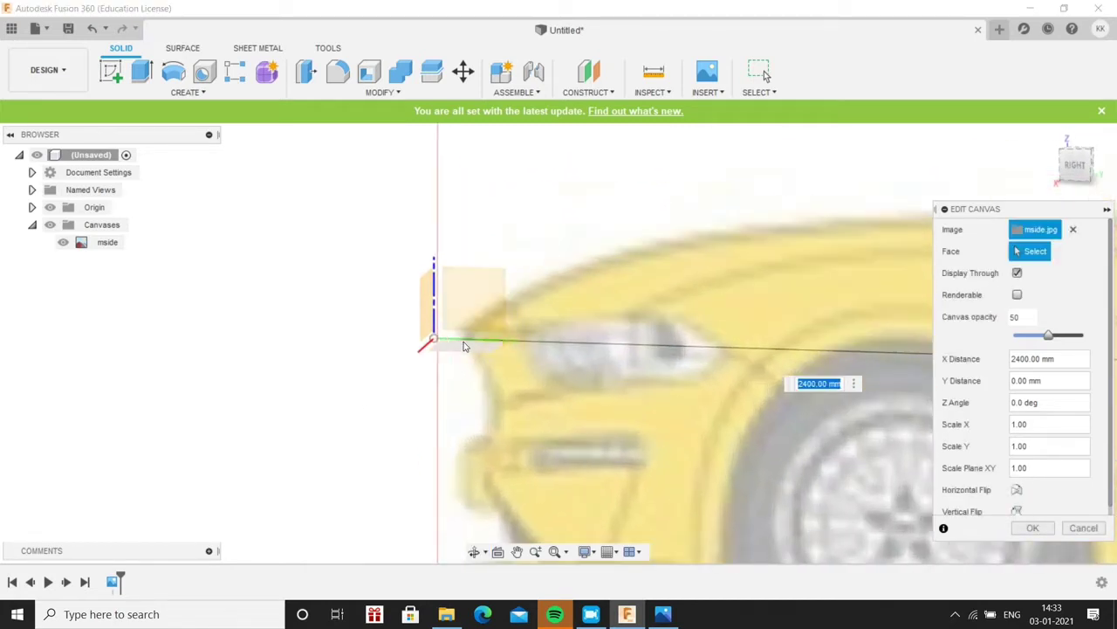
scroll(465, 346, "down", 5)
left_click(1048, 529)
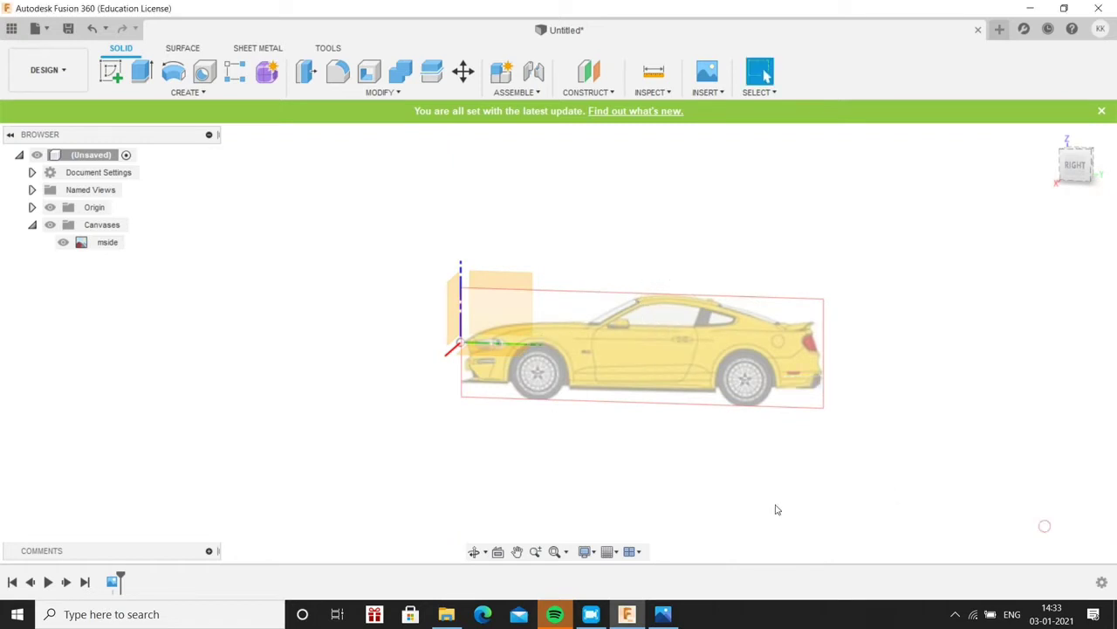
Raise the mside canvas 700 mm in Y, then view it in 3-D
left_click(50, 209)
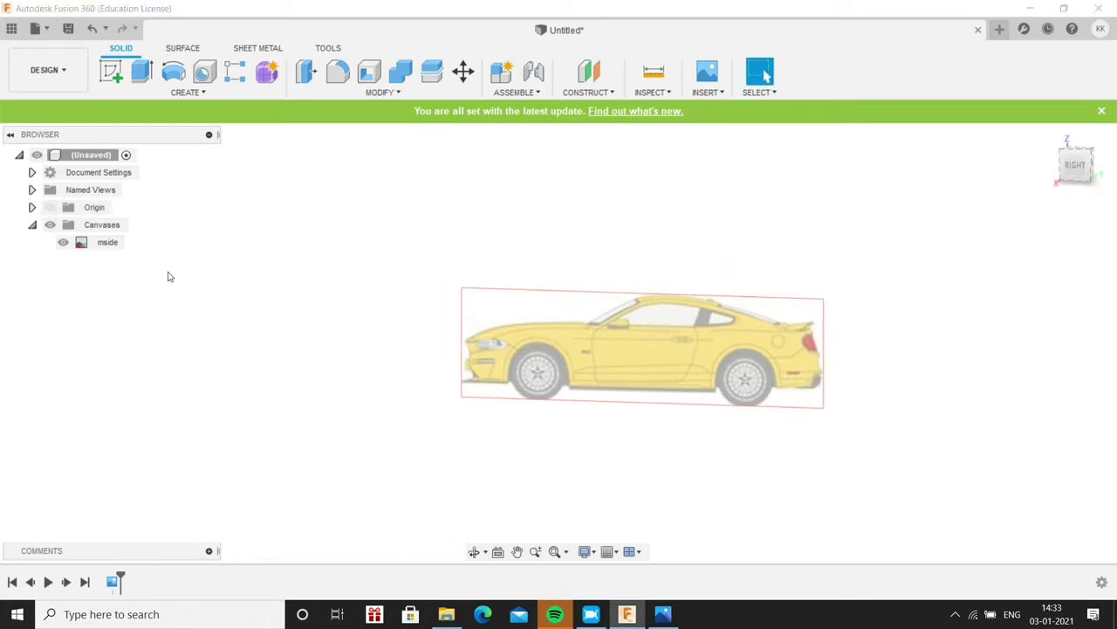
left_click(50, 208)
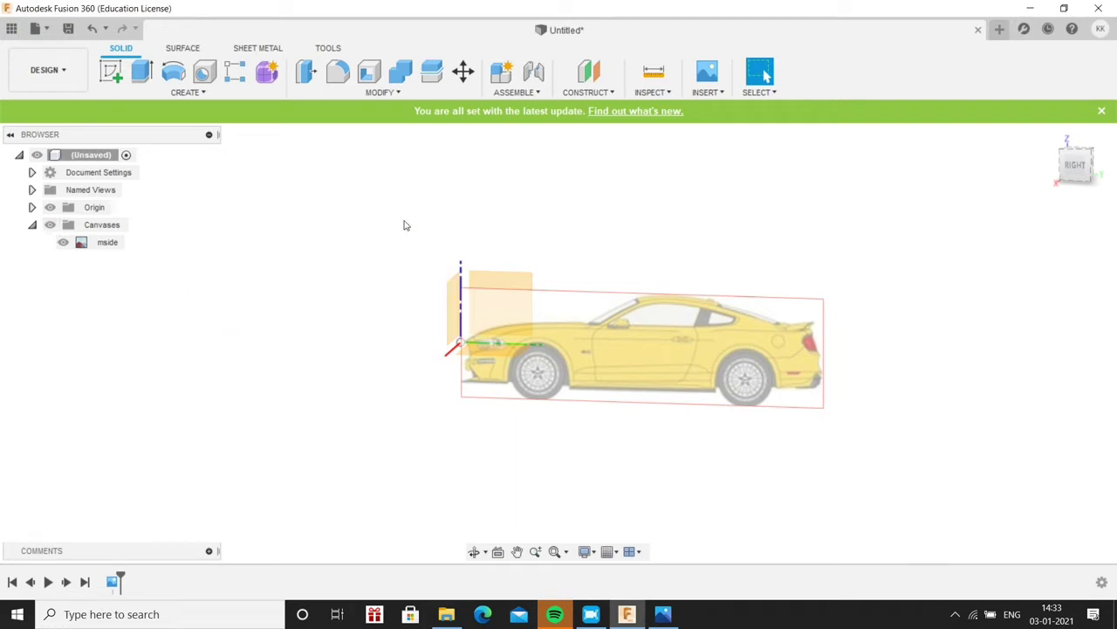
left_click(106, 245)
right_click(107, 245)
left_click(140, 278)
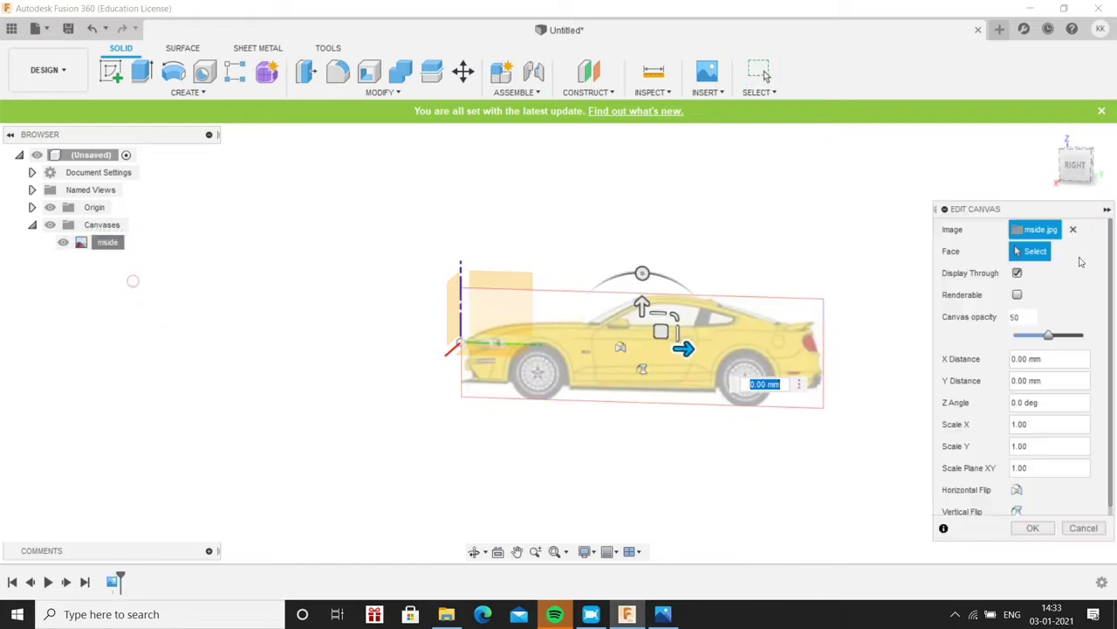
left_click(1076, 164)
left_click_drag(669, 289, 658, 234)
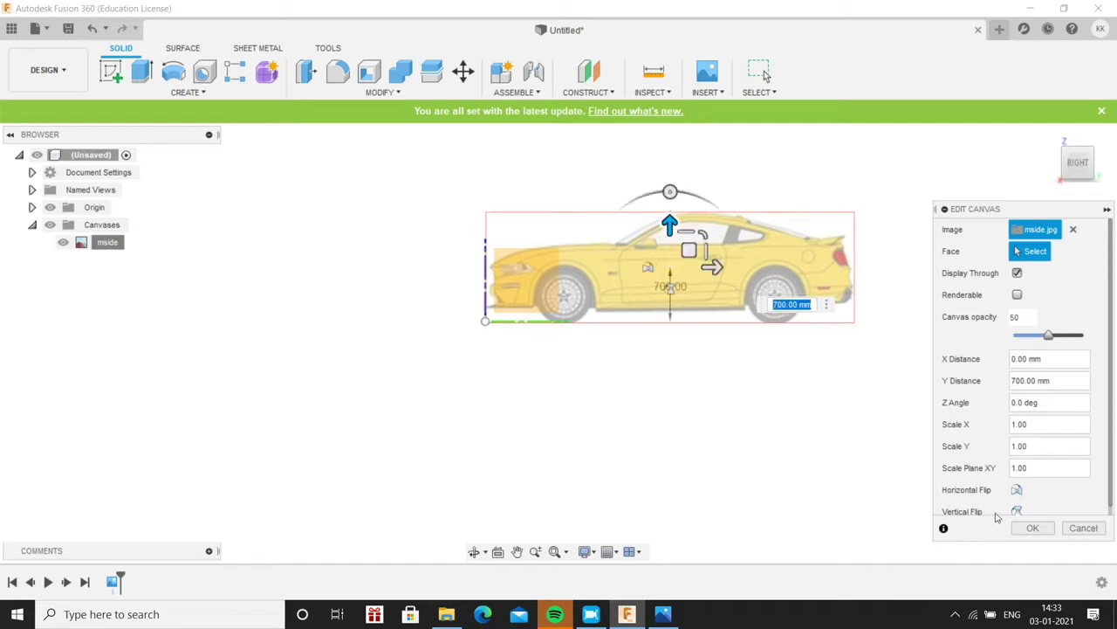
left_click(1031, 528)
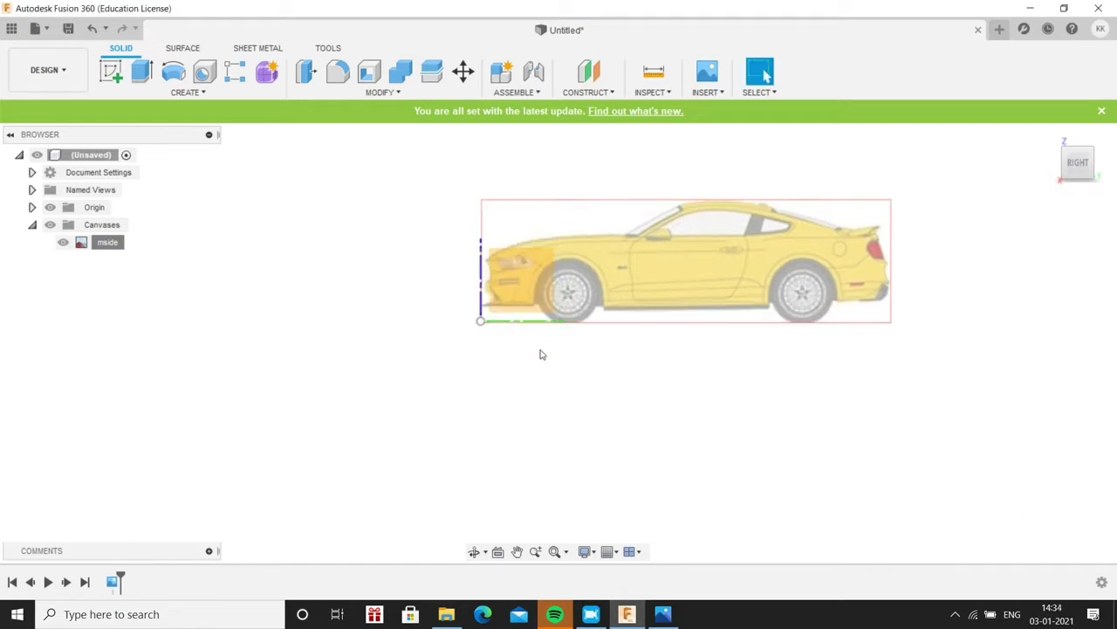
mouse_move(541, 352)
middle_mouse_down("shift")
mouse_move(536, 390)
mouse_move(612, 231)
middle_mouse_up("shift")
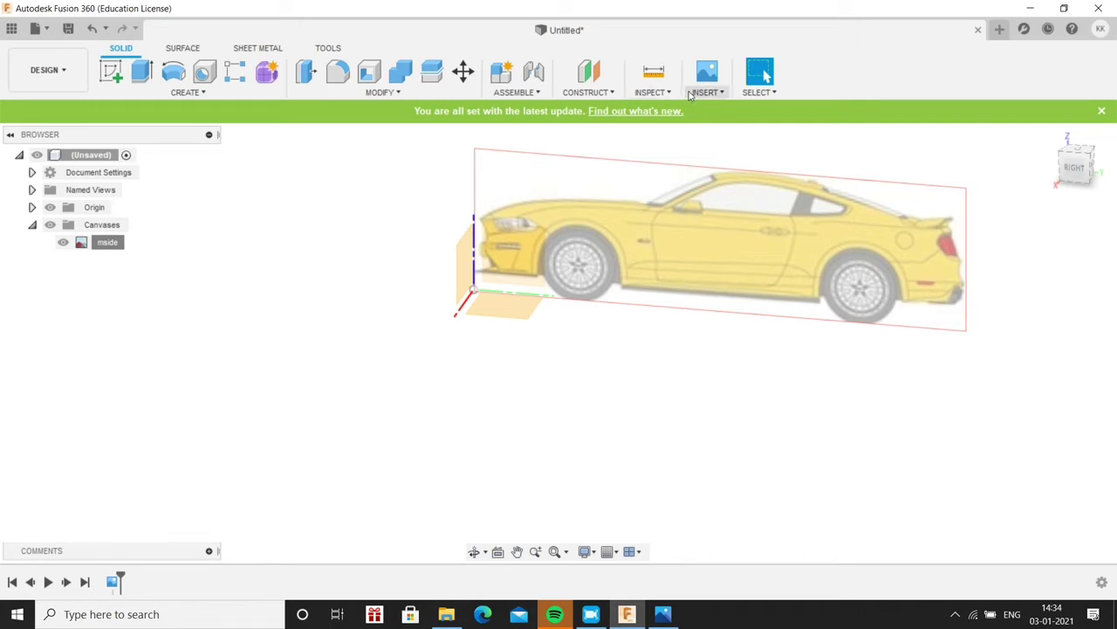
left_click(614, 94)
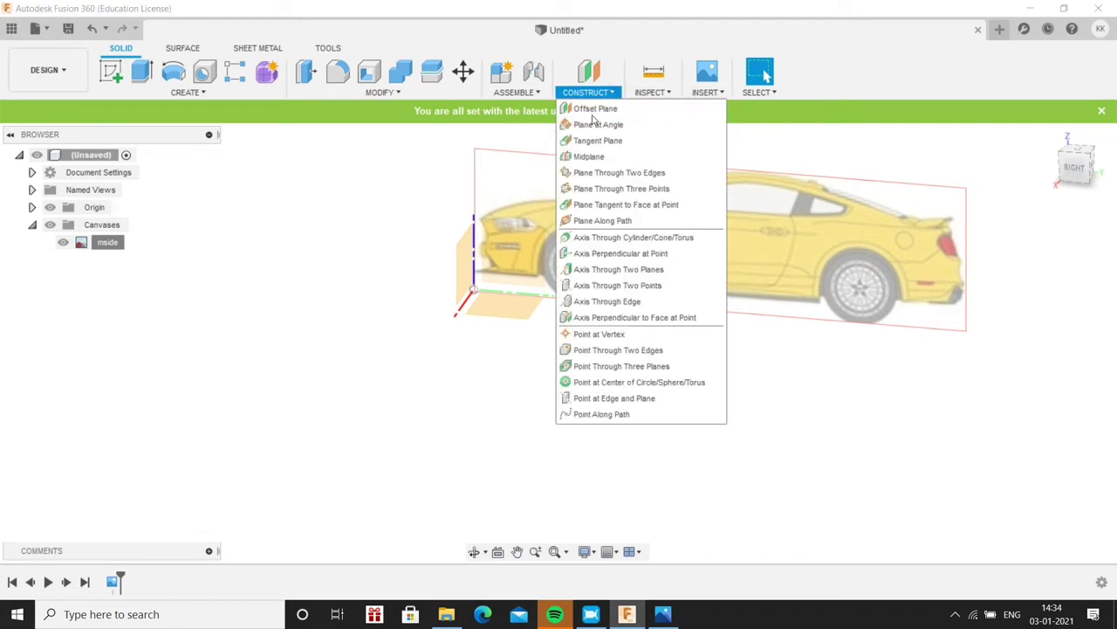
left_click(594, 110)
left_click(464, 265)
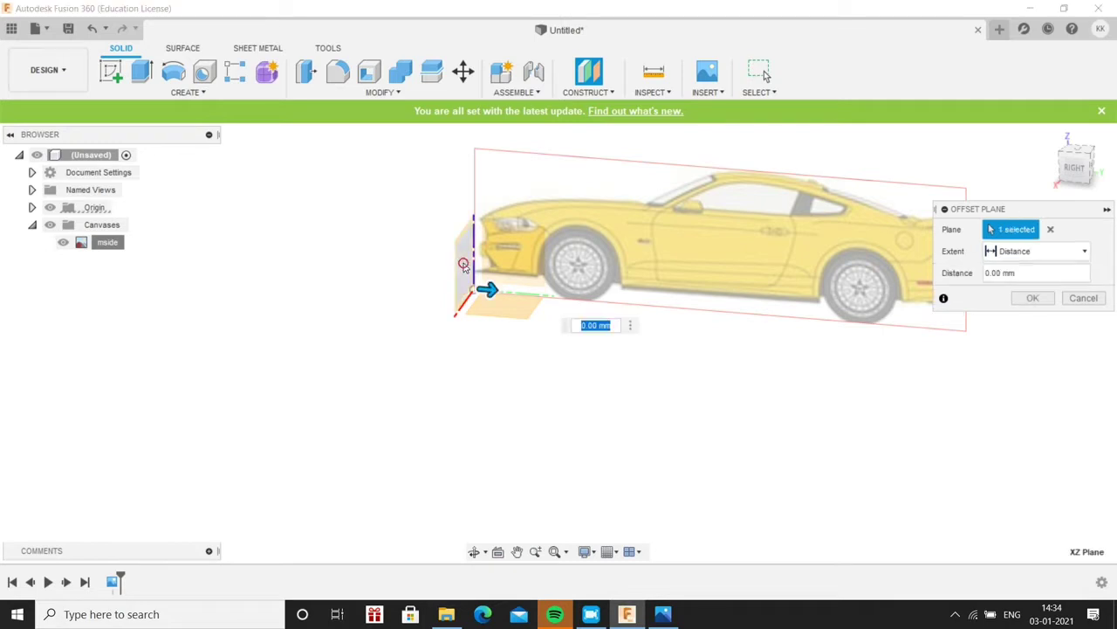
key("Return")
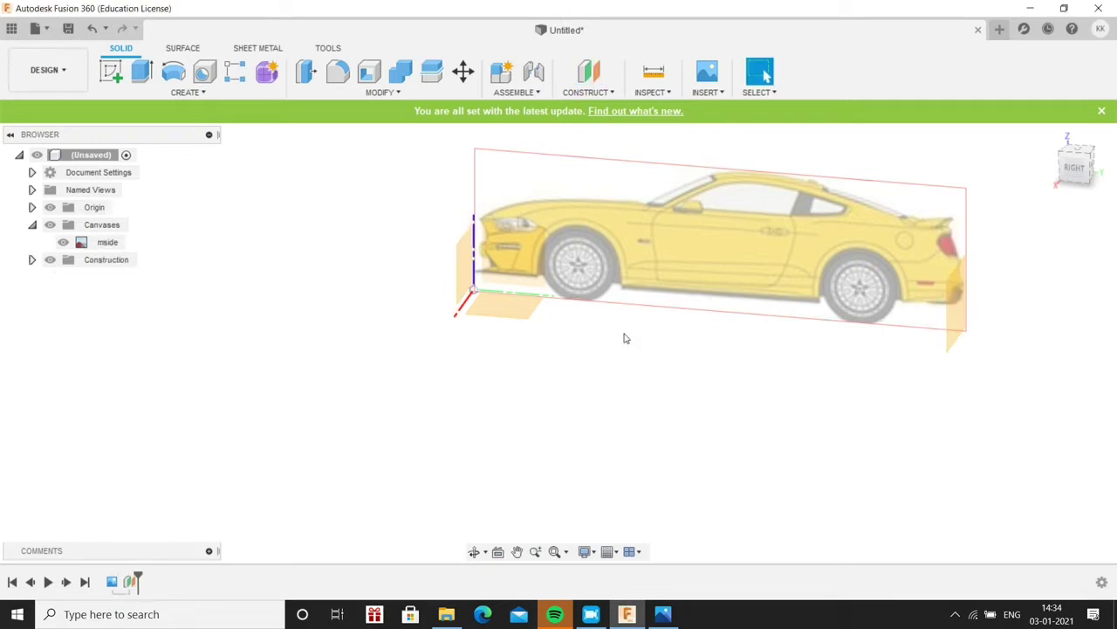
left_click(1076, 156)
middle_click_drag(955, 187, 709, 335)
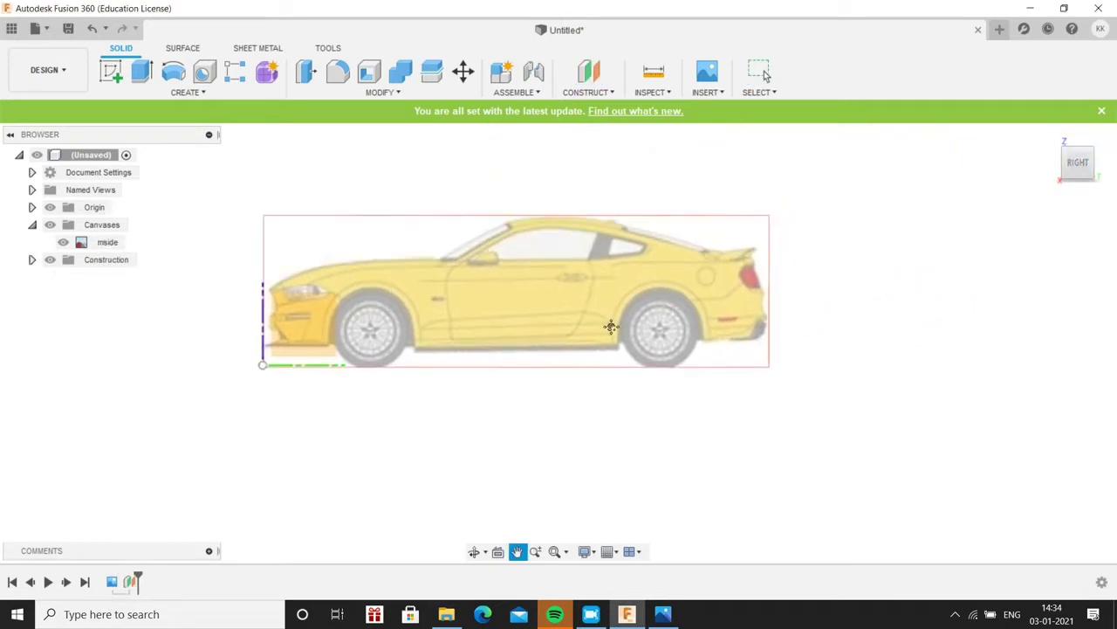
middle_click_drag(889, 297, 855, 315, "shift")
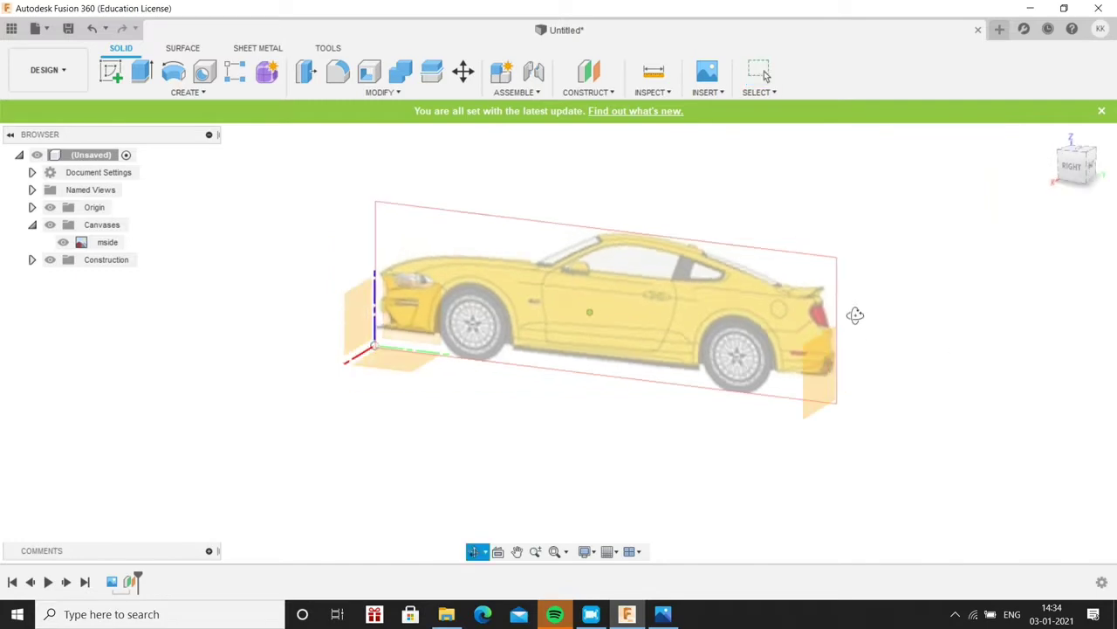
Insert the mtop top-view image as a new canvas
left_click(707, 91)
left_click(718, 138)
left_click(357, 441)
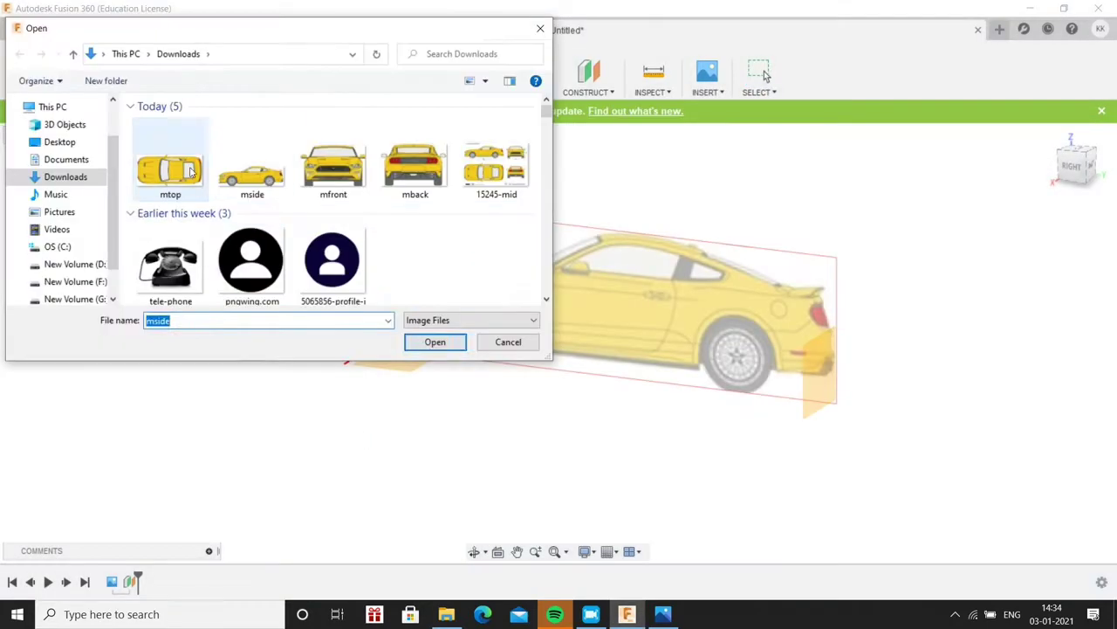
double_click(169, 153)
left_click(1033, 527)
Rotate the mtop canvas 90 degrees and shift it to line up with the side view
right_click(104, 259)
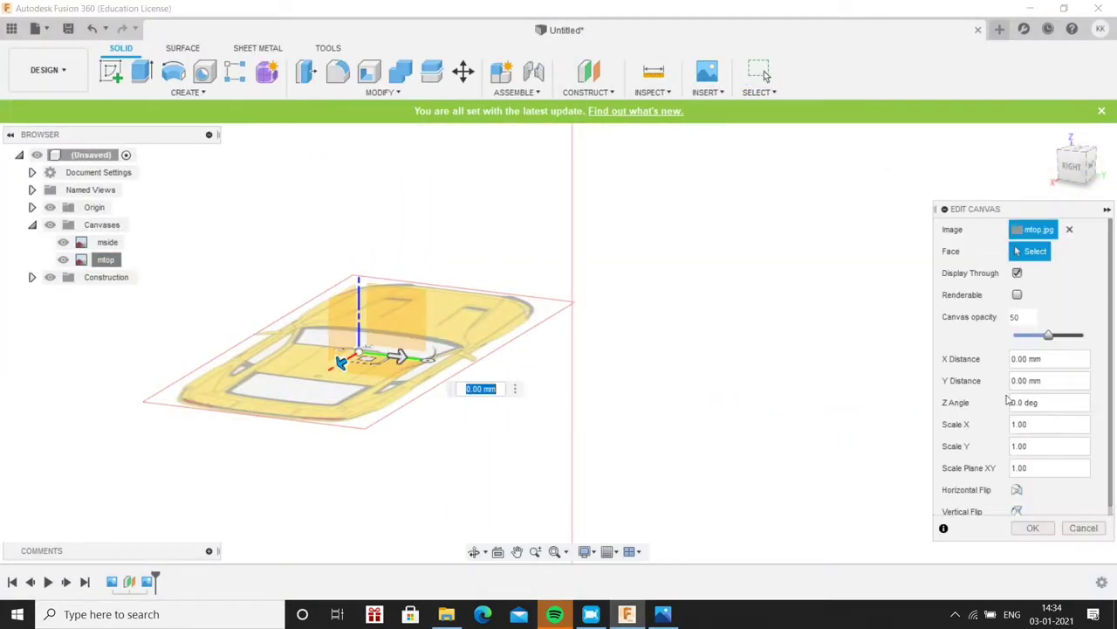
left_click_drag(388, 332, 408, 322)
key("Return")
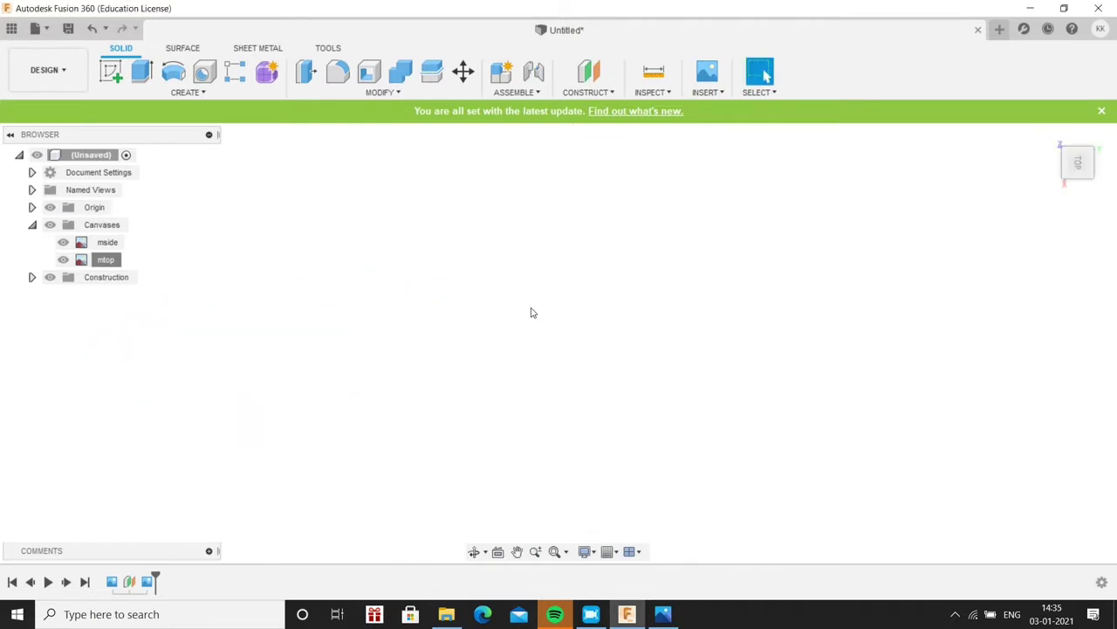
left_click(554, 552)
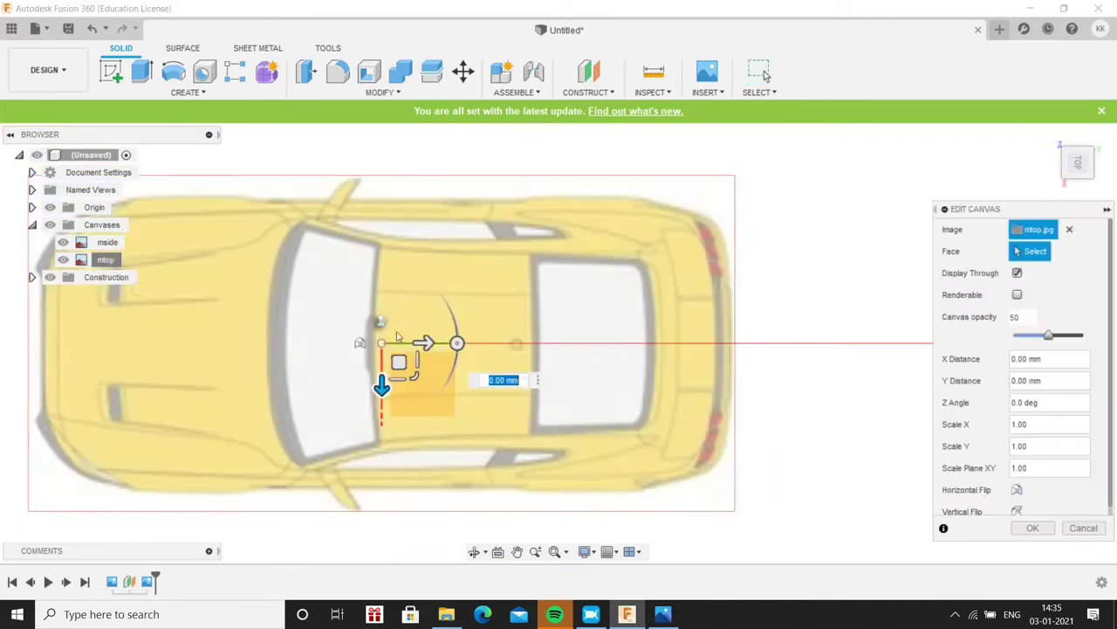
left_click_drag(460, 343, 780, 356)
key("Return")
Return to the right-side view and pick the mfront front-view image for a new canvas
left_click(1077, 175)
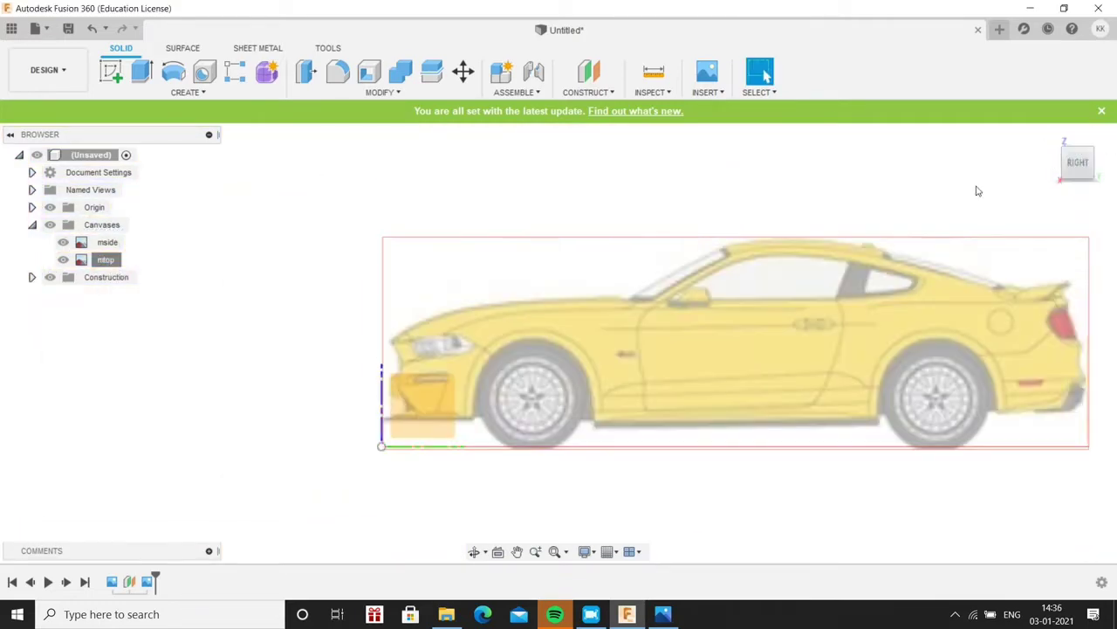
left_click(708, 91)
left_click(719, 140)
left_click(337, 162)
left_click(421, 341)
Place the mfront canvas and check the source image in the photo viewer
key("Return")
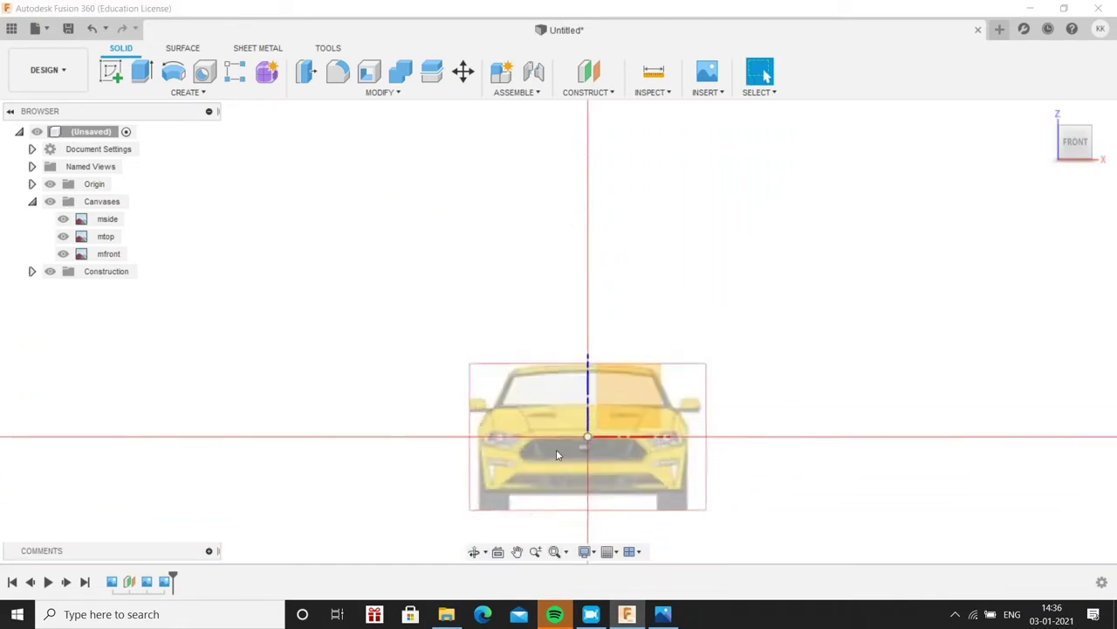
right_click(108, 253)
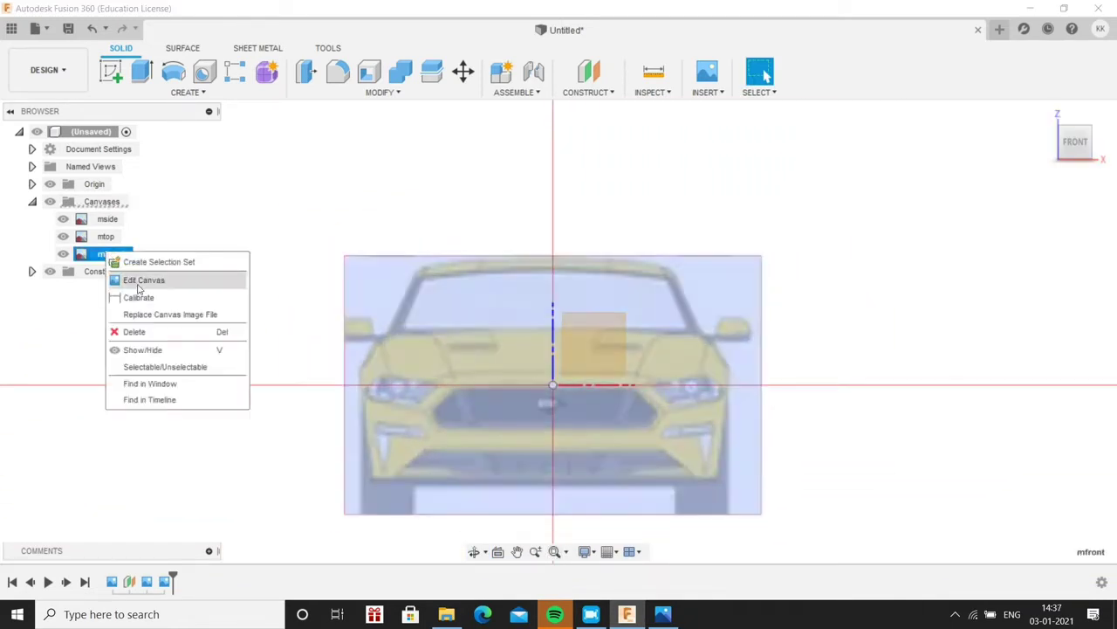
left_click(122, 282)
key("Return")
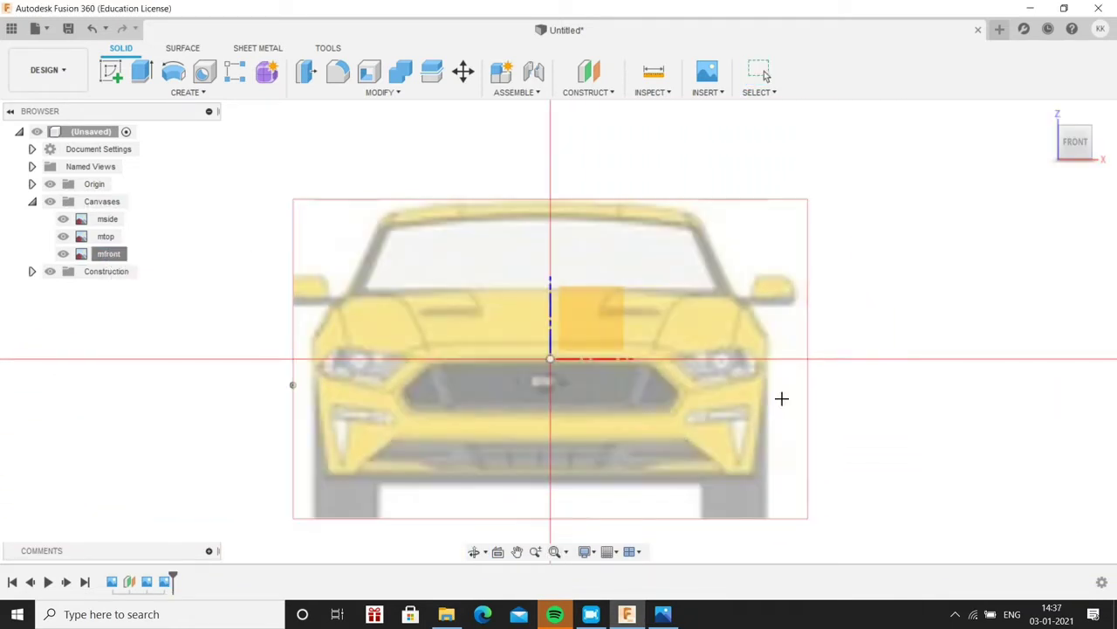
key("alt+Tab")
scroll(817, 274, "up", 3)
key("alt+Tab")
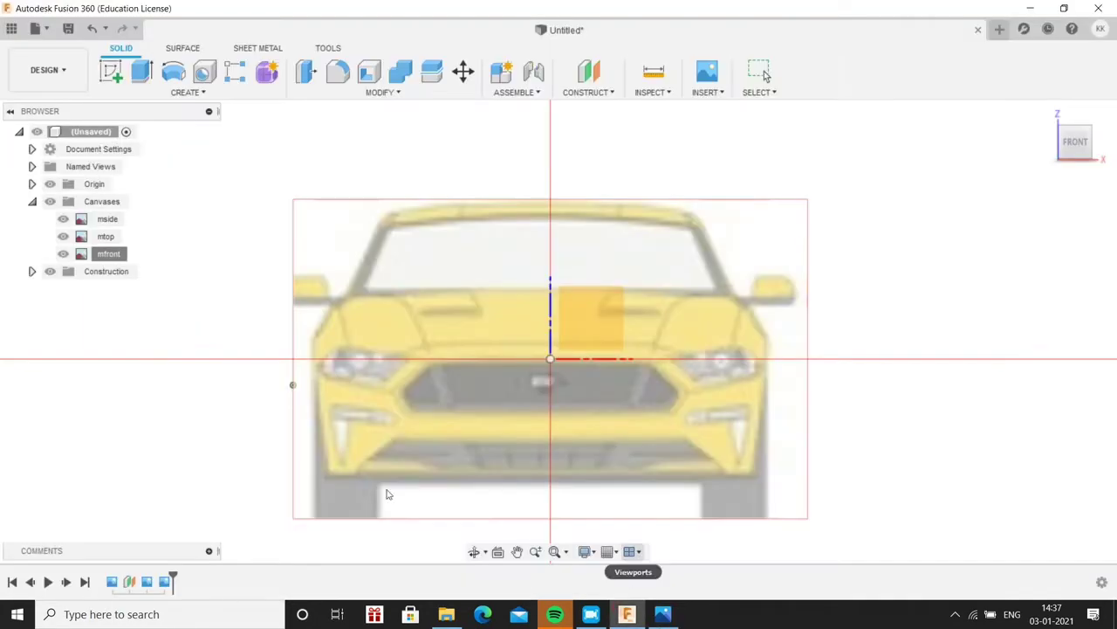
Calibrate the mfront canvas across its bottom-left and bottom-right corners
right_click(105, 254)
left_click(144, 305)
left_click(314, 517)
left_click(766, 516)
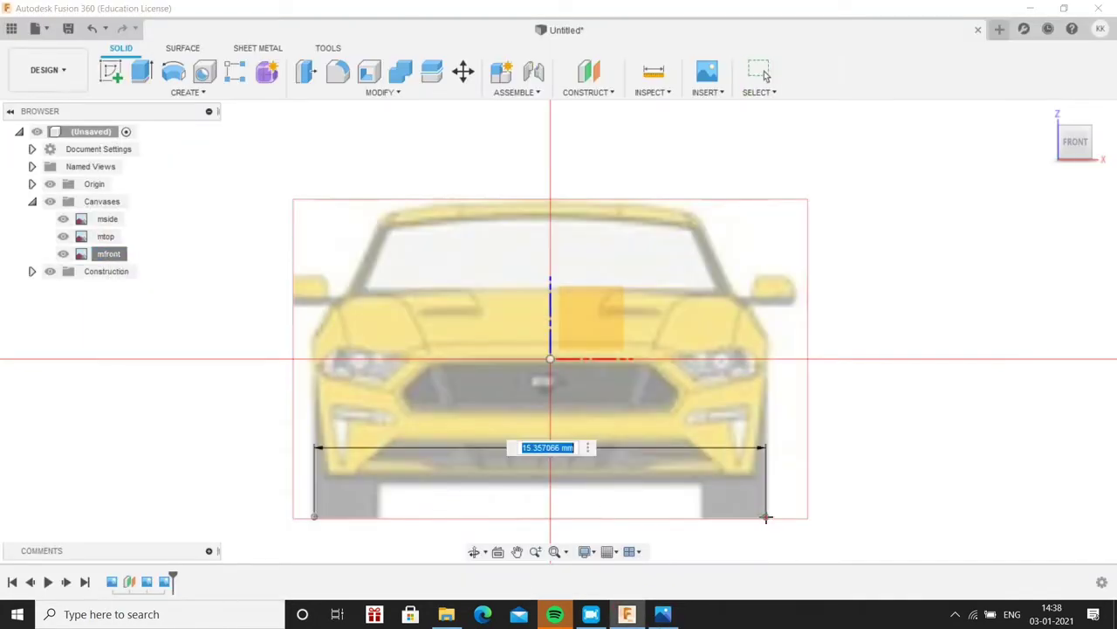
key("Return")
Move the mfront canvas up 700 mm to level its wheels with the side view
right_click(109, 253)
left_click(142, 282)
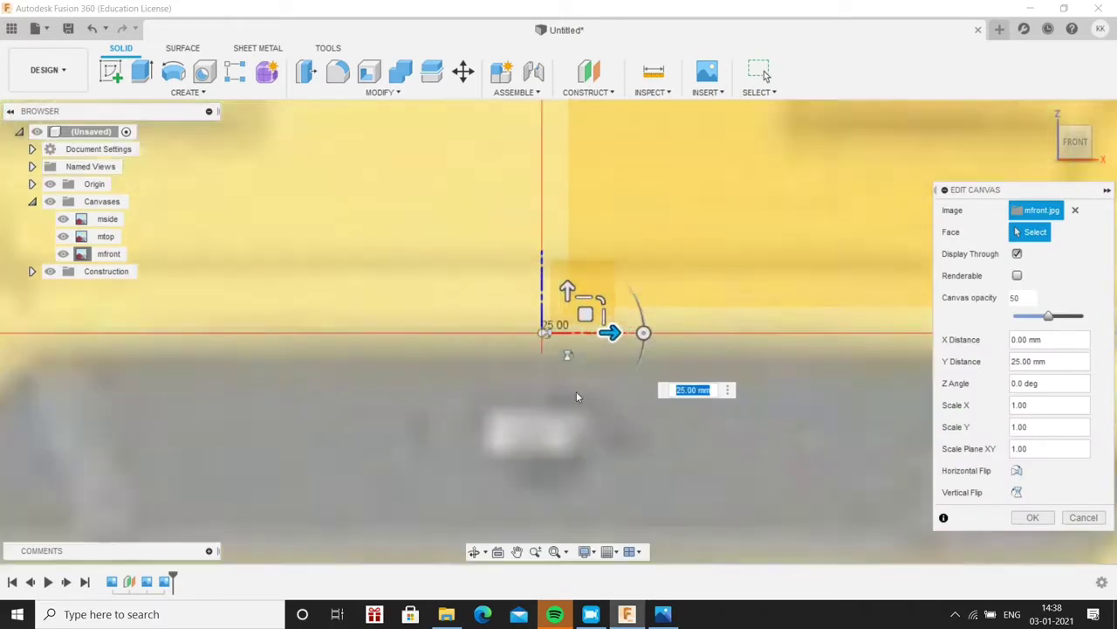
scroll(611, 349, "down", 5)
mouse_move(611, 376)
left_mouse_down()
mouse_move(576, 293)
mouse_move(581, 177)
left_mouse_up()
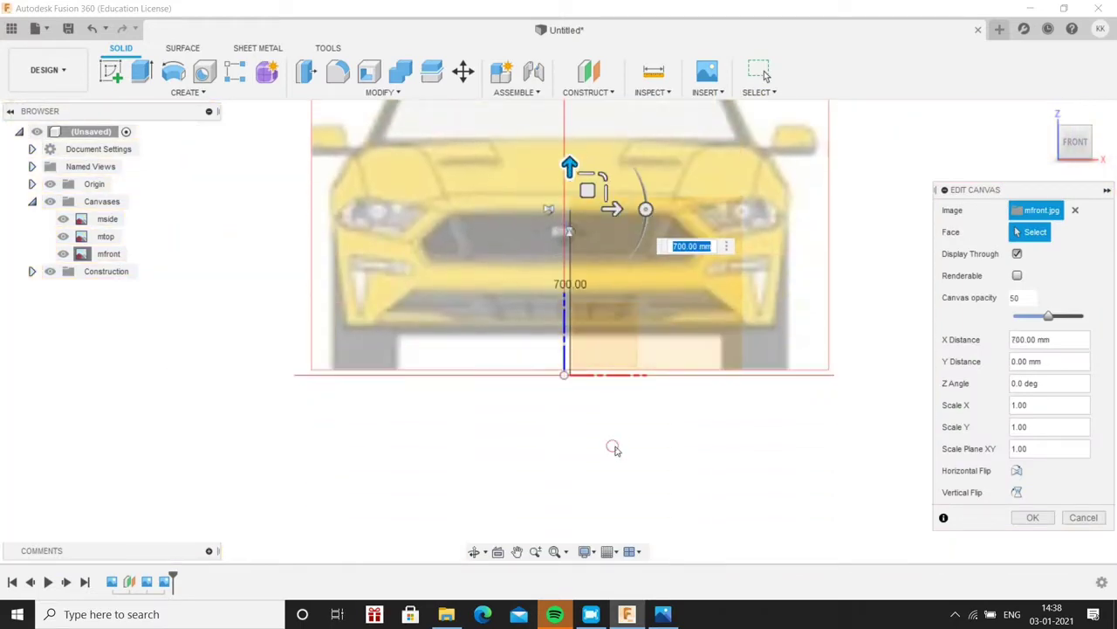
key("Return")
scroll(660, 408, "down", 3)
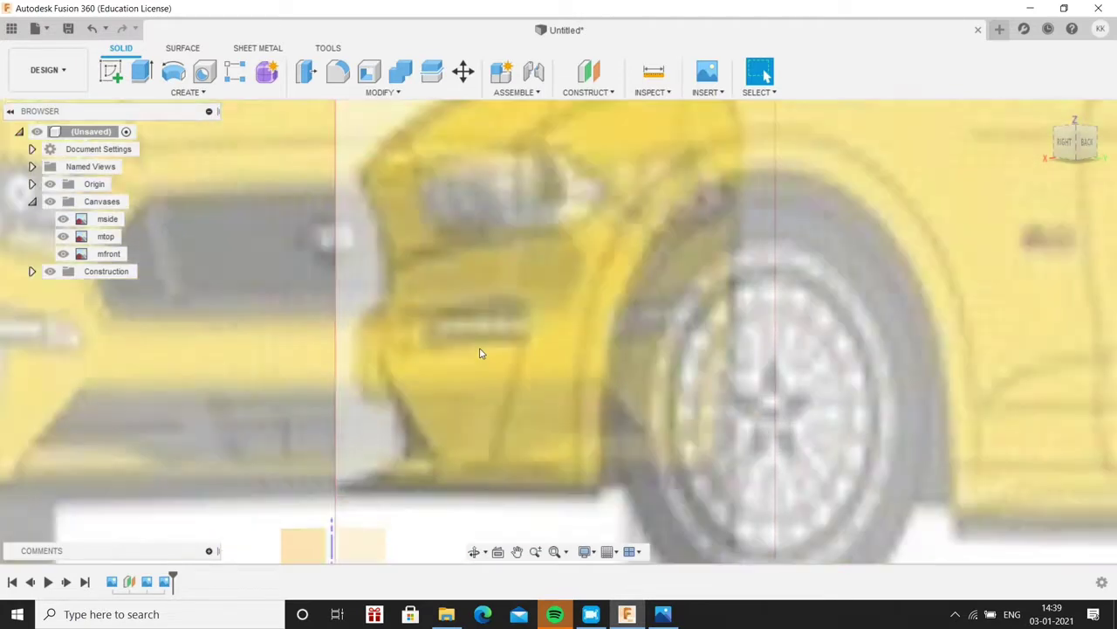
Insert the mback rear-view image as a new canvas
left_click(707, 92)
left_click(719, 142)
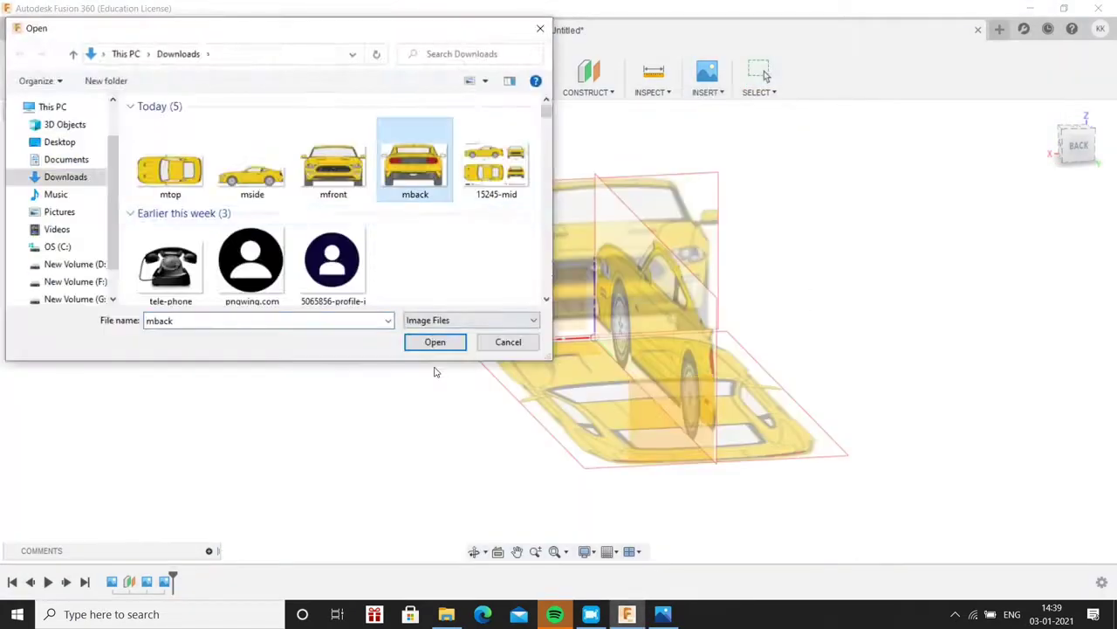
left_click(434, 342)
key("Return")
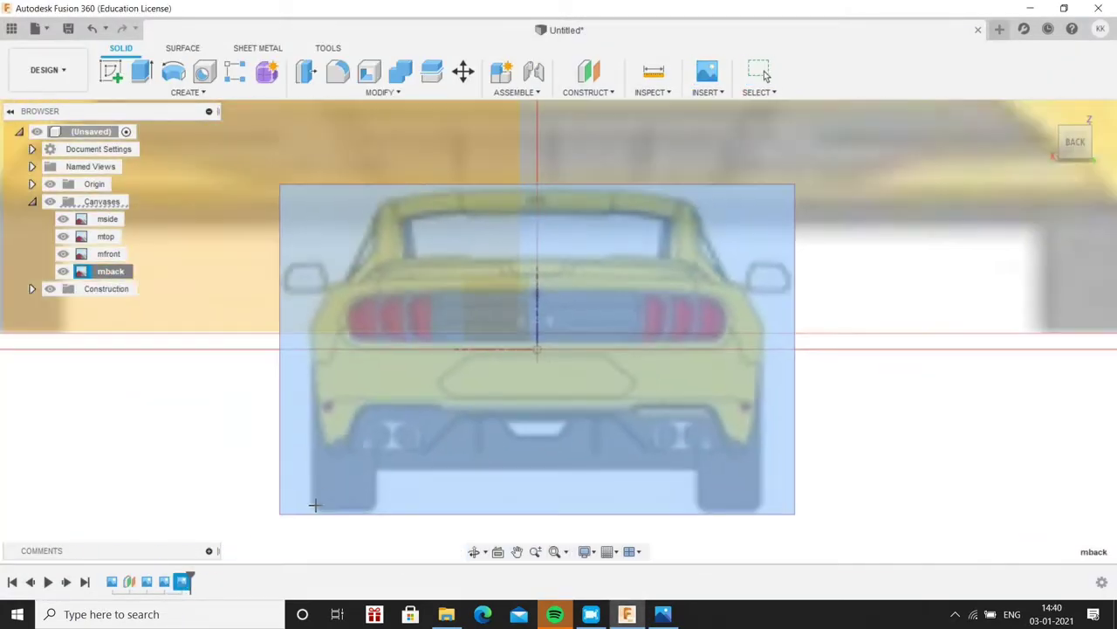
Calibrate the mback canvas across its bottom corners and align it with the front view
left_click(312, 505)
left_click(757, 505)
left_click(661, 570)
key("Return")
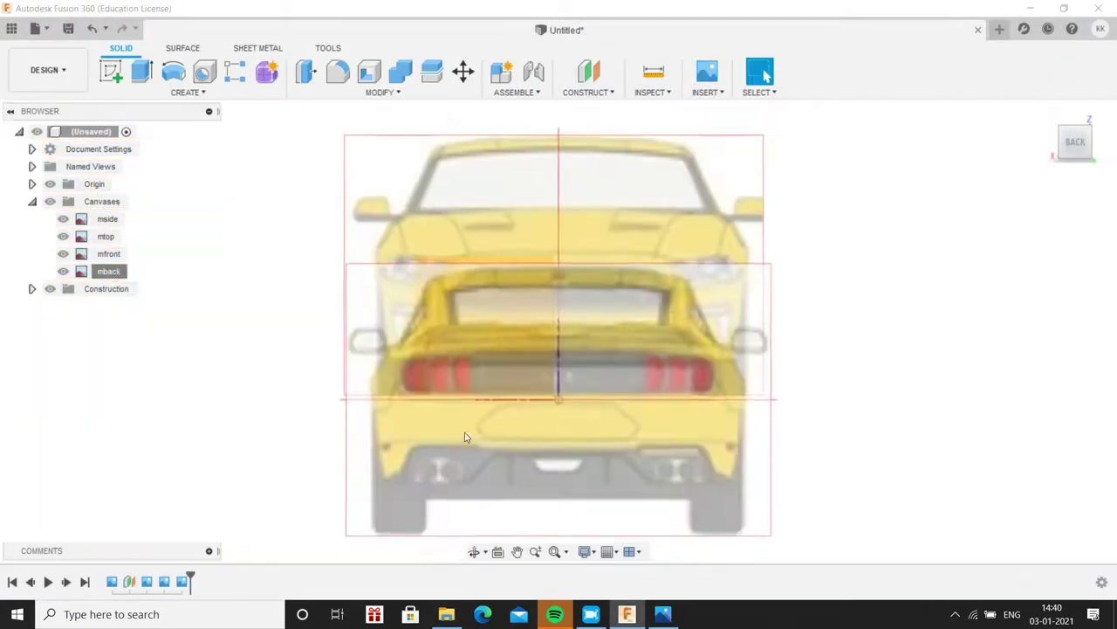
left_click_drag(541, 448, 515, 256)
key("Return")
middle_click_drag(500, 316, 2, 327, "shift")
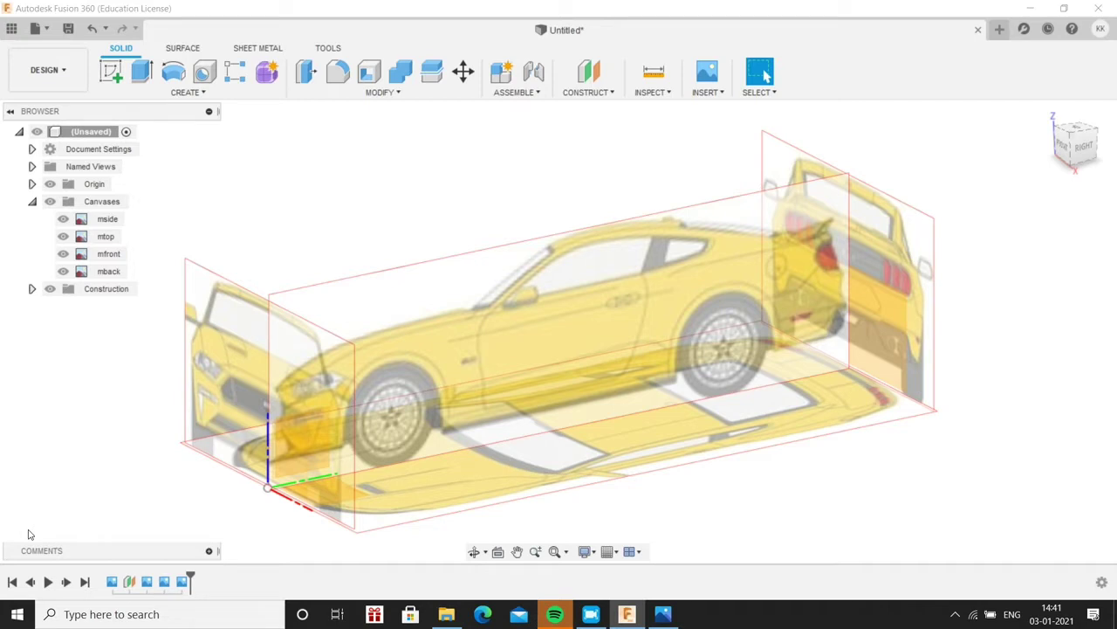
Switch to the right view, hide the mtop, mfront and mback canvases, and start a new form
left_click(189, 253)
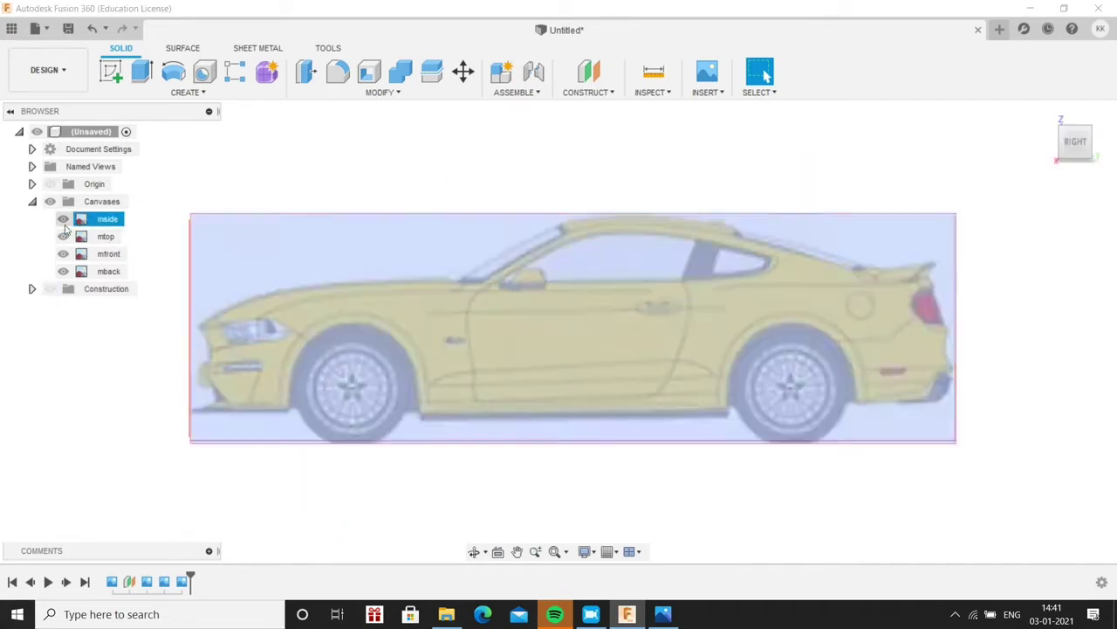
left_click(63, 236)
left_click(63, 254)
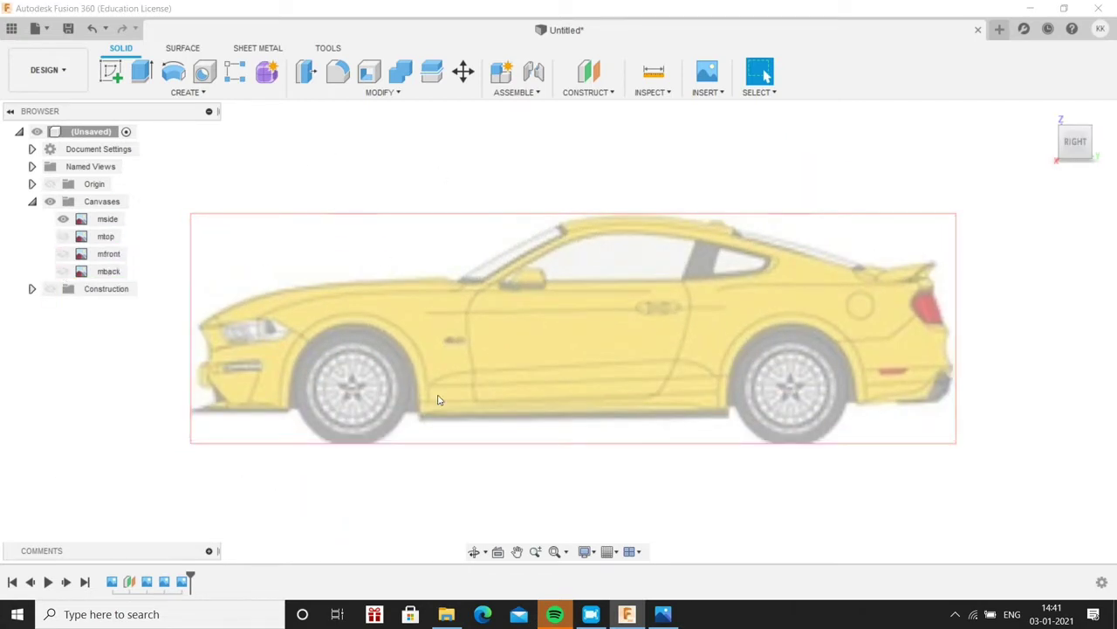
left_click(272, 74)
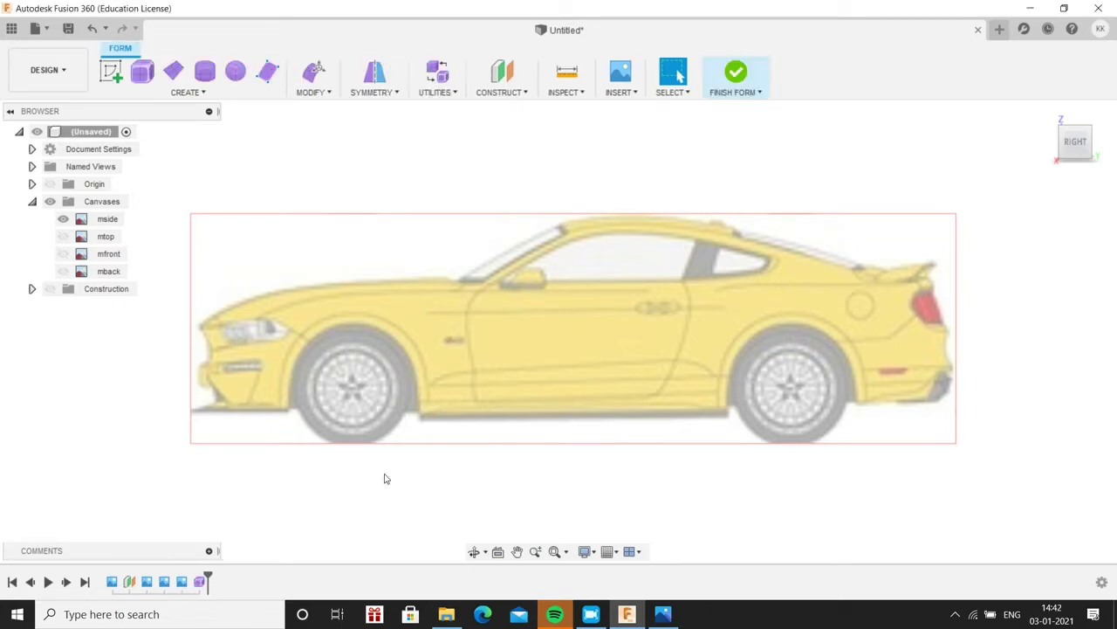
Start a sketch on the side plane and draw a circle around the front wheel
left_click(191, 419)
key("c")
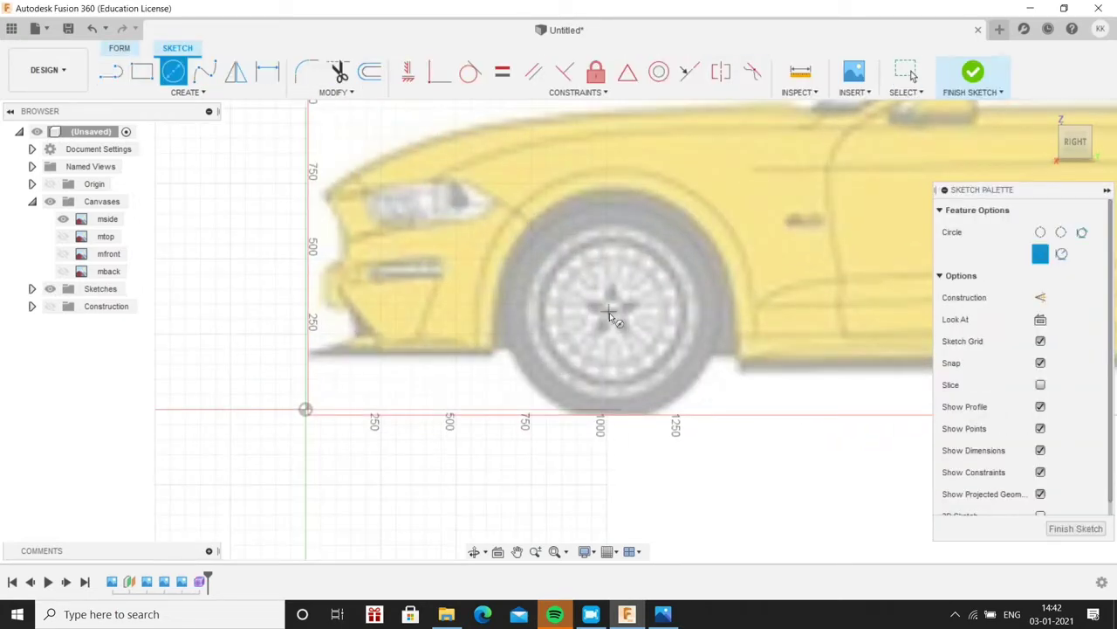
scroll(602, 291, "up", 5)
left_click(602, 291)
scroll(603, 292, "down", 4)
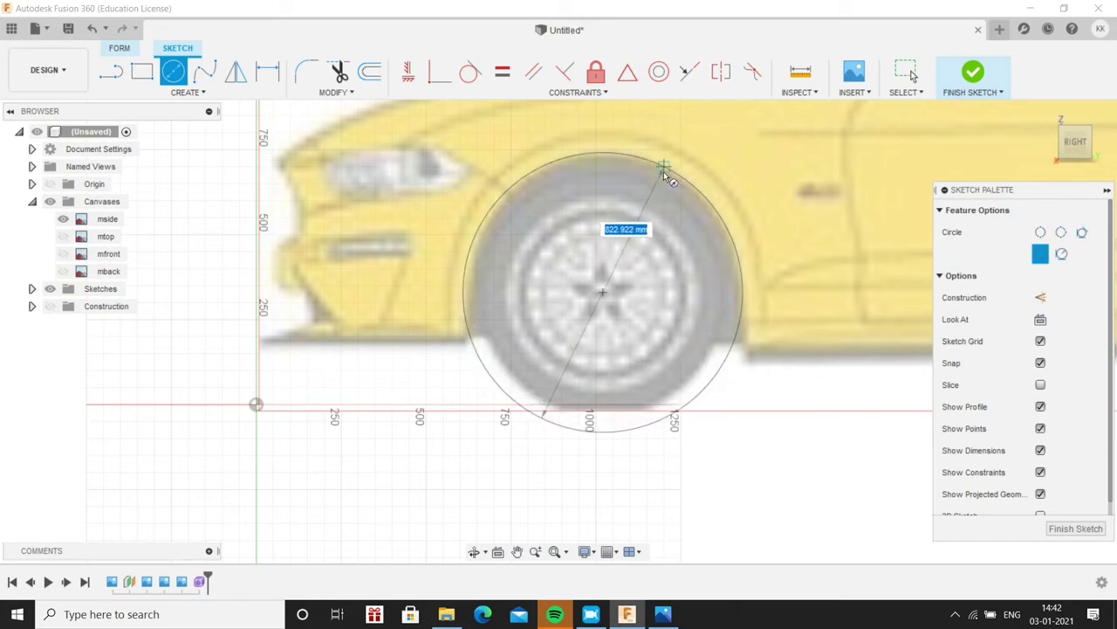
left_click(665, 175)
Draw a circle around the rear wheel and finish the sketch
scroll(599, 361, "down", 3)
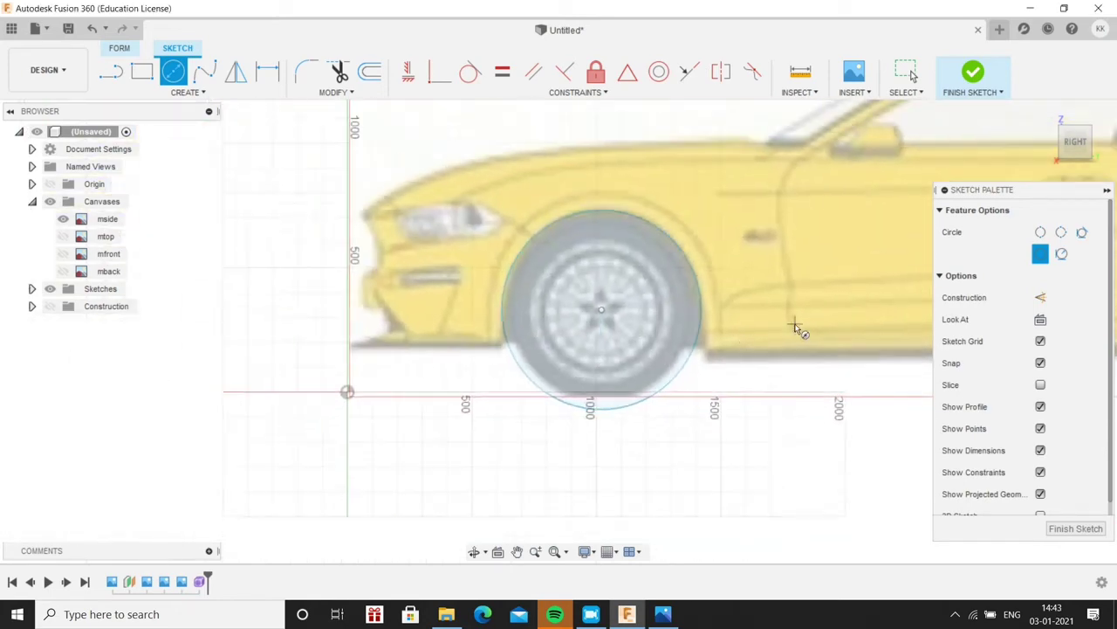
scroll(699, 350, "down", 2)
scroll(564, 324, "up", 3)
scroll(558, 315, "up", 2)
left_click(558, 312)
scroll(561, 292, "down", 2)
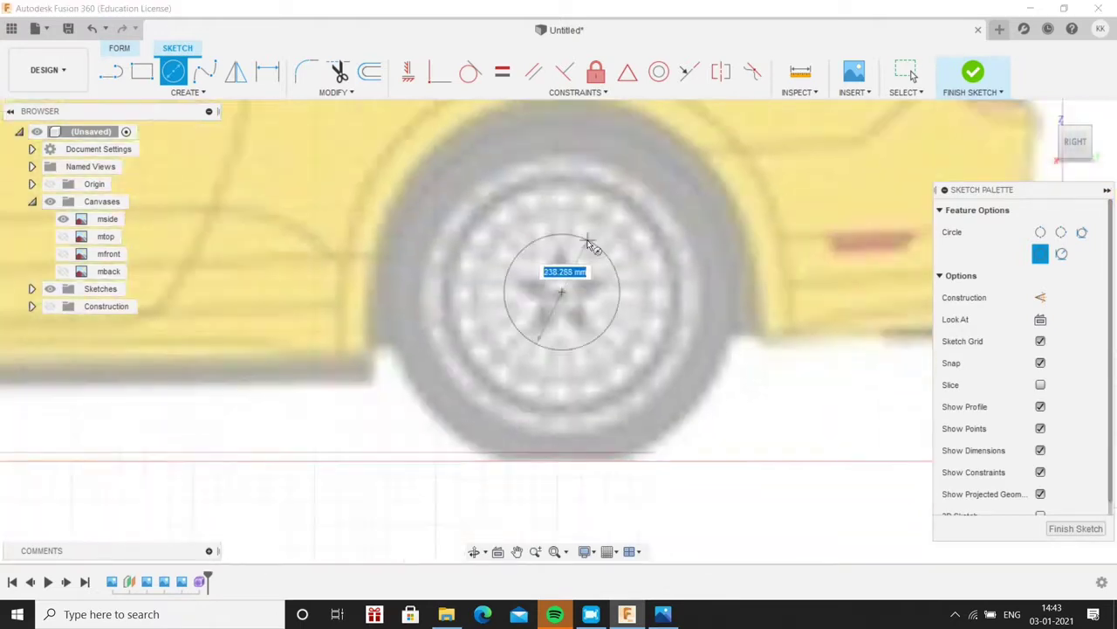
scroll(590, 244, "down", 2)
left_click(594, 160)
scroll(324, 417, "down", 3)
scroll(323, 425, "up", 3)
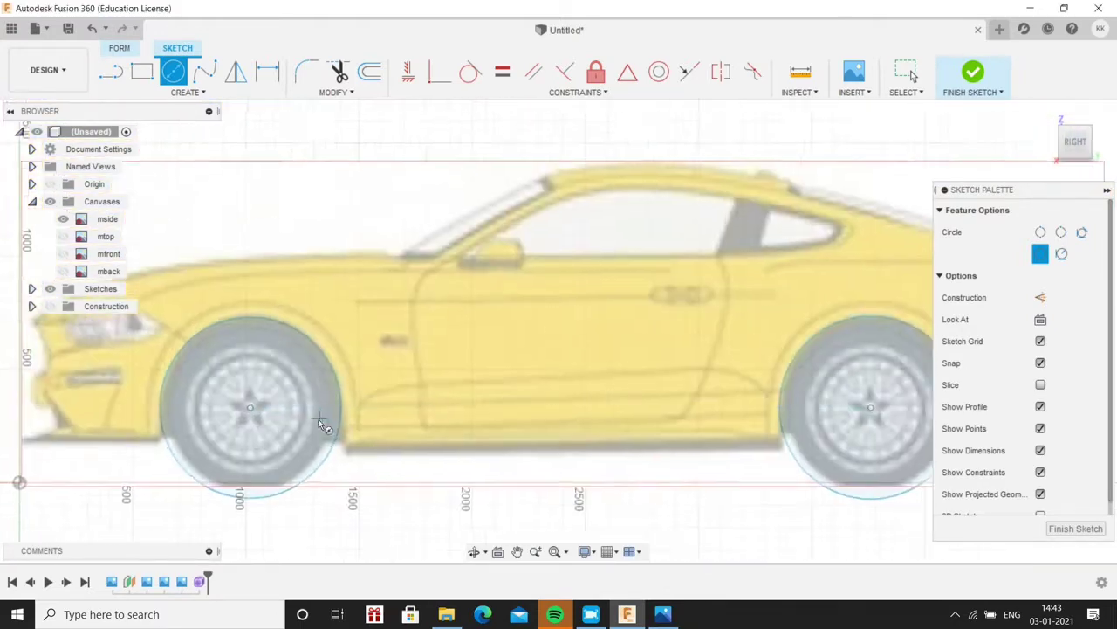
scroll(323, 425, "down", 3)
left_click(1076, 528)
left_click(185, 92)
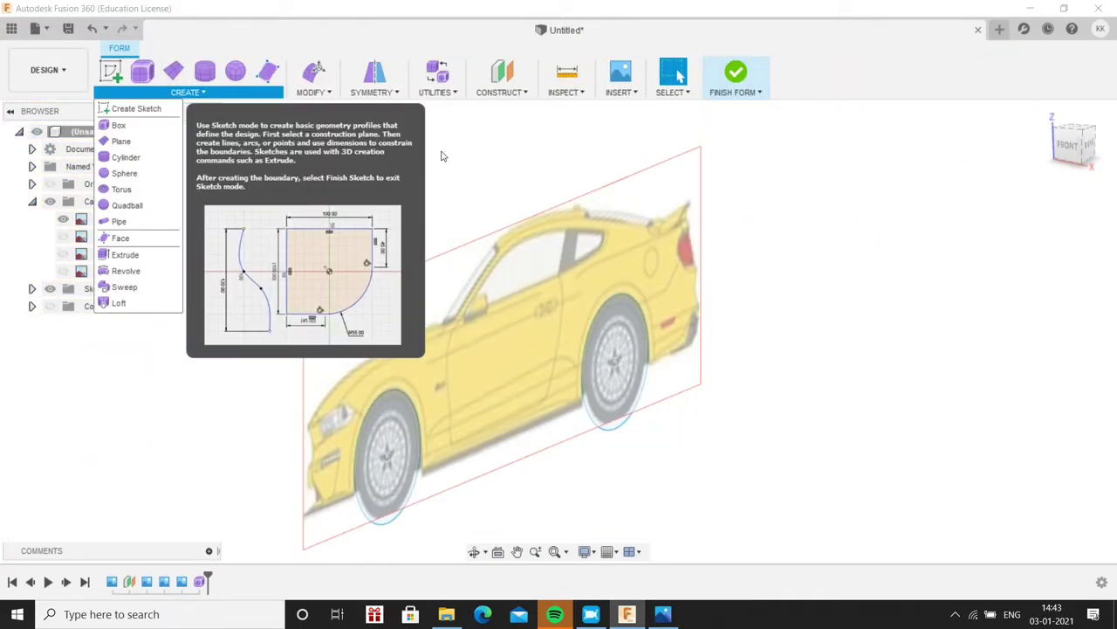
Extrude the front-wheel circle 100 mm as a T-spline face
right_click(375, 410)
left_click(431, 372)
key("Escape")
left_click(185, 91)
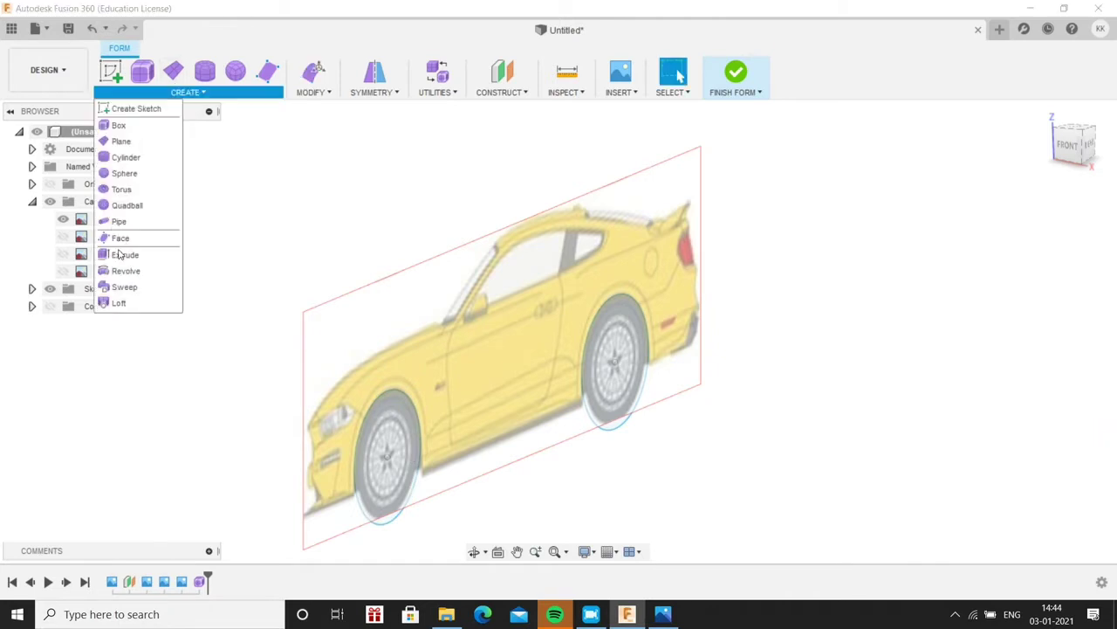
left_click(119, 254)
left_click(353, 464)
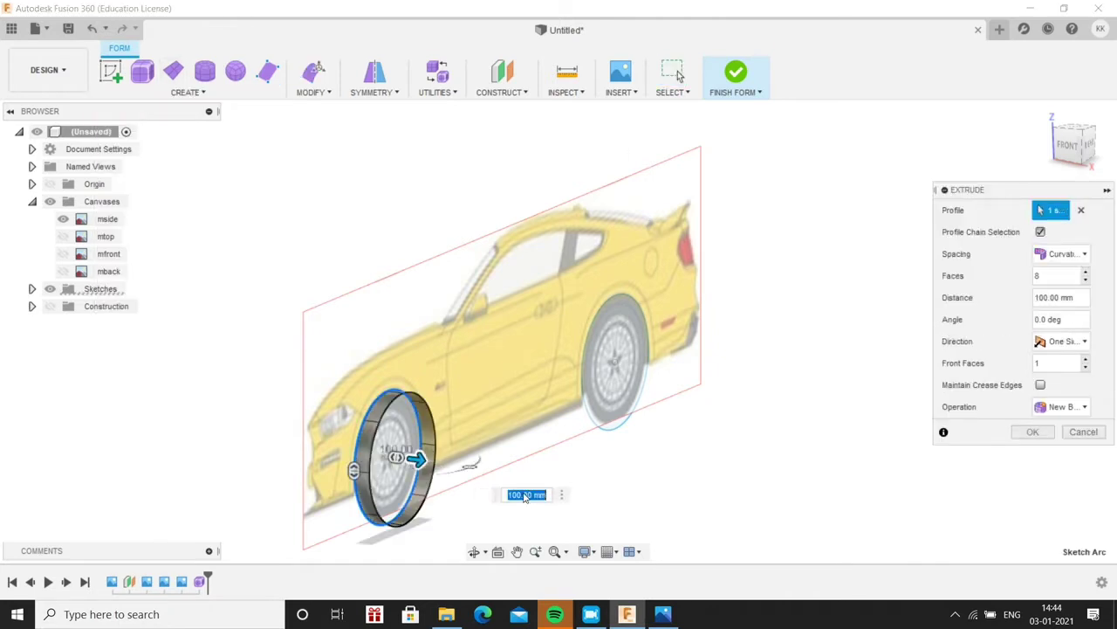
key("Return")
key("Return")
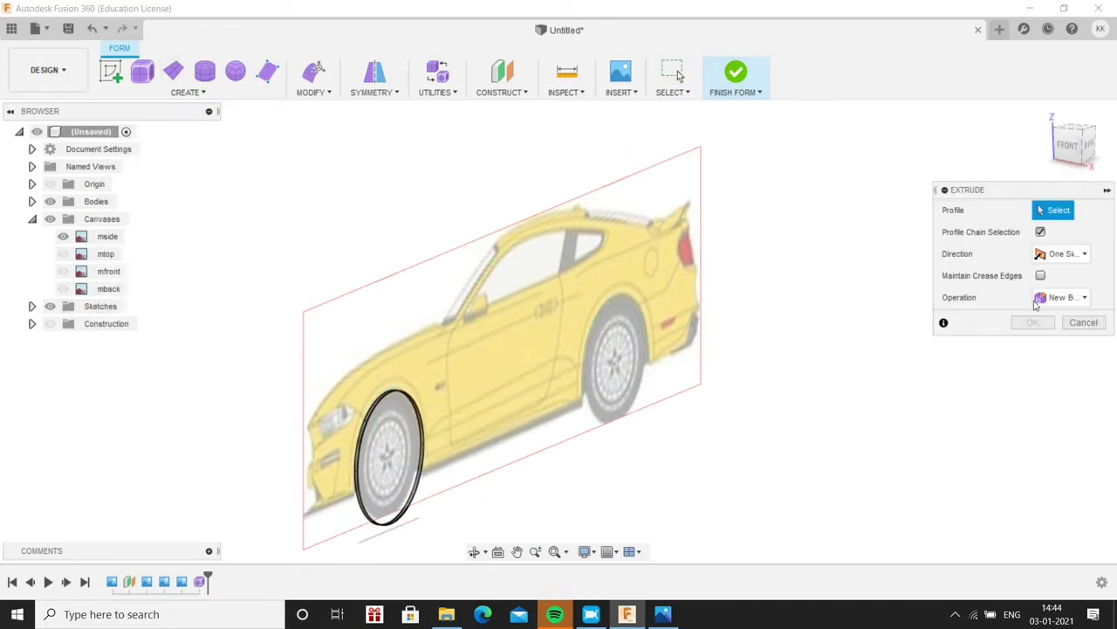
Undo that extrusion and re-extrude both wheel circles together as T-spline faces
key("ctrl+z")
key("e")
left_click(650, 363)
left_click(354, 464)
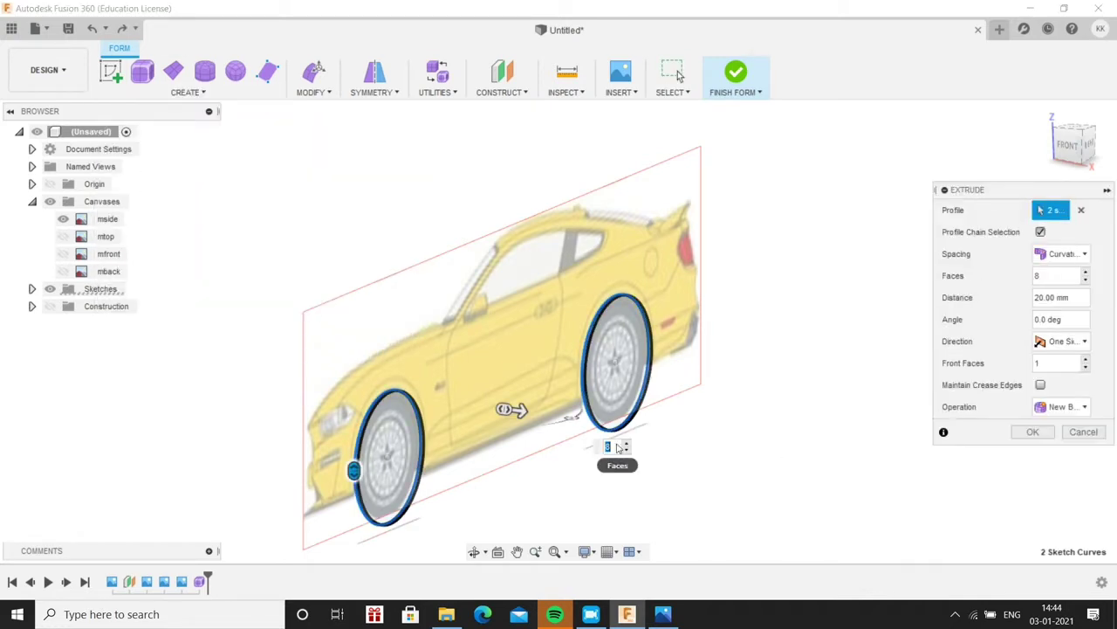
left_click(1032, 431)
Show the mfront reference, hide mside, and rotate the wheel edges 5° outward
left_click(63, 271)
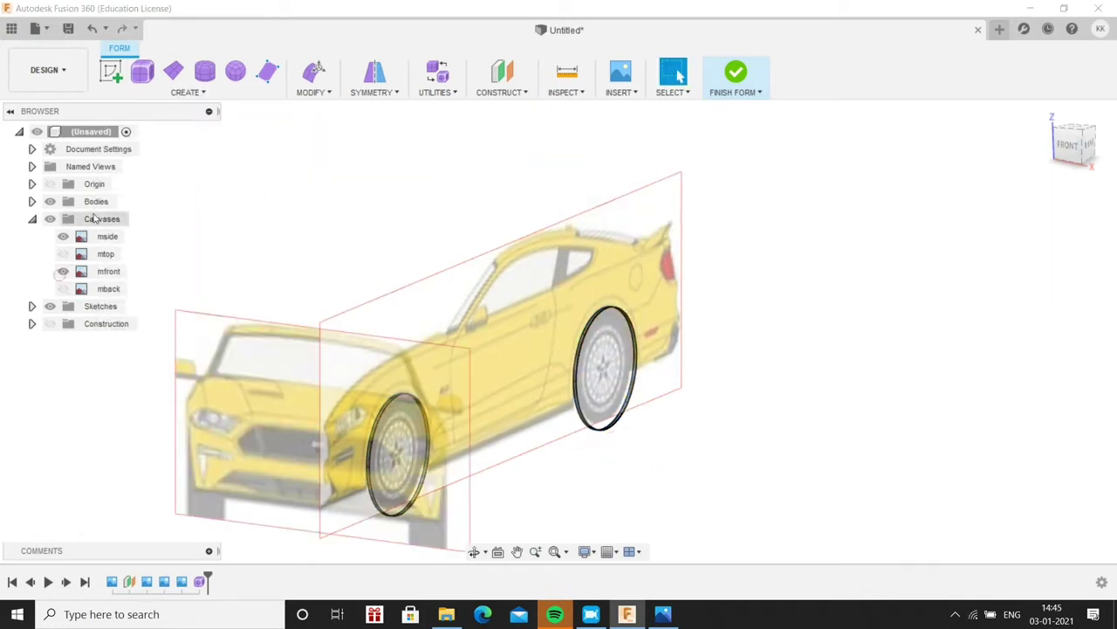
left_click(62, 235)
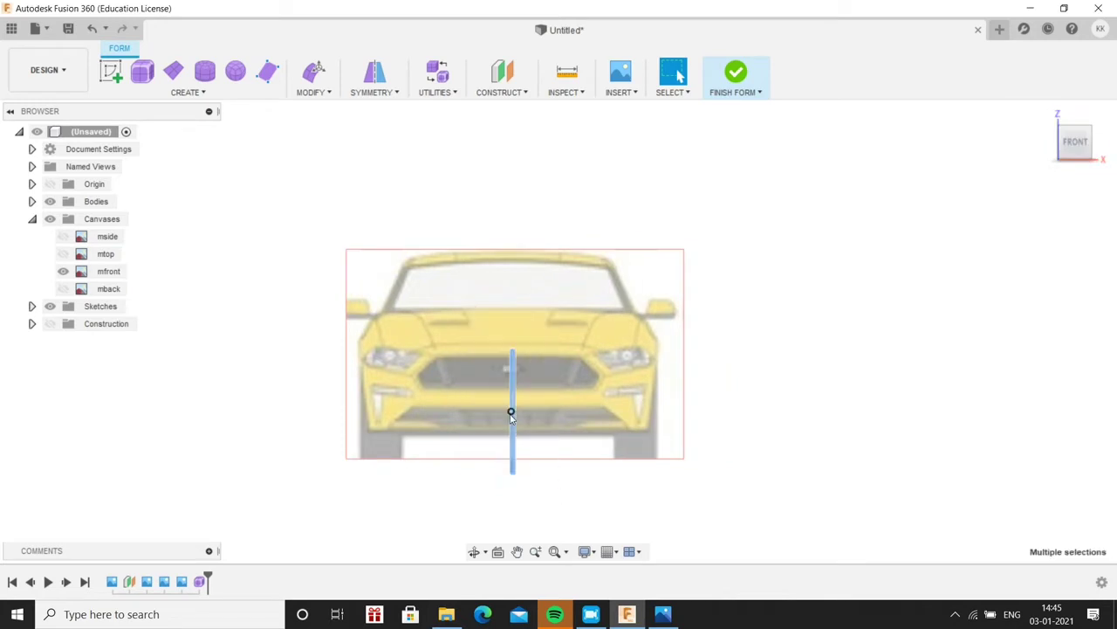
mouse_move(555, 412)
left_mouse_down()
mouse_move(694, 413)
mouse_move(811, 453)
left_mouse_up()
scroll(694, 413, "up", 5)
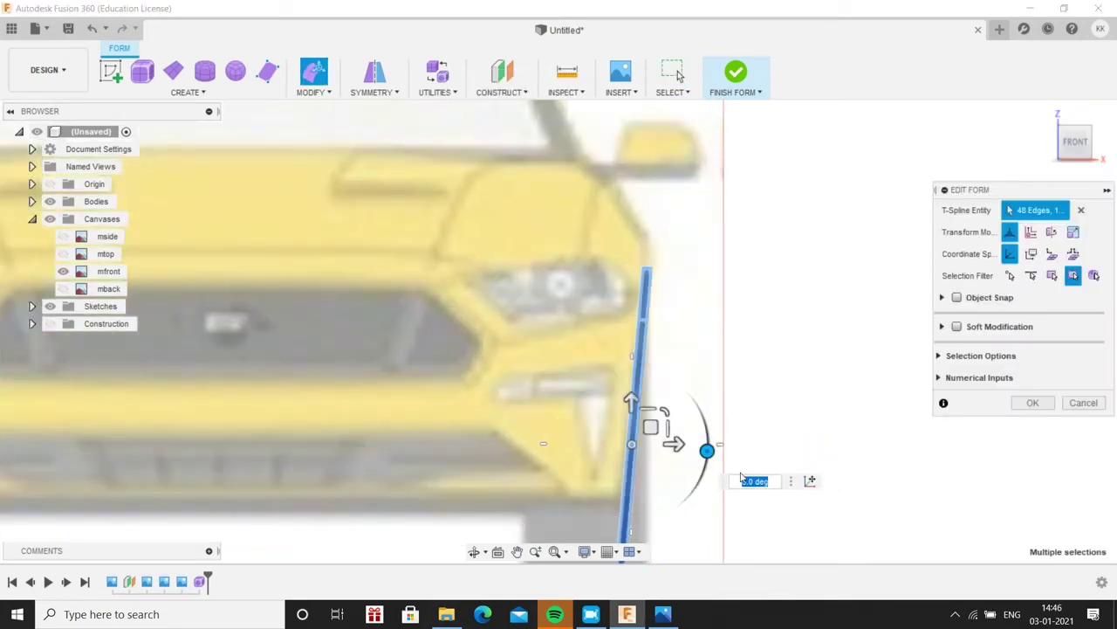
key("Return")
scroll(762, 282, "down", 3)
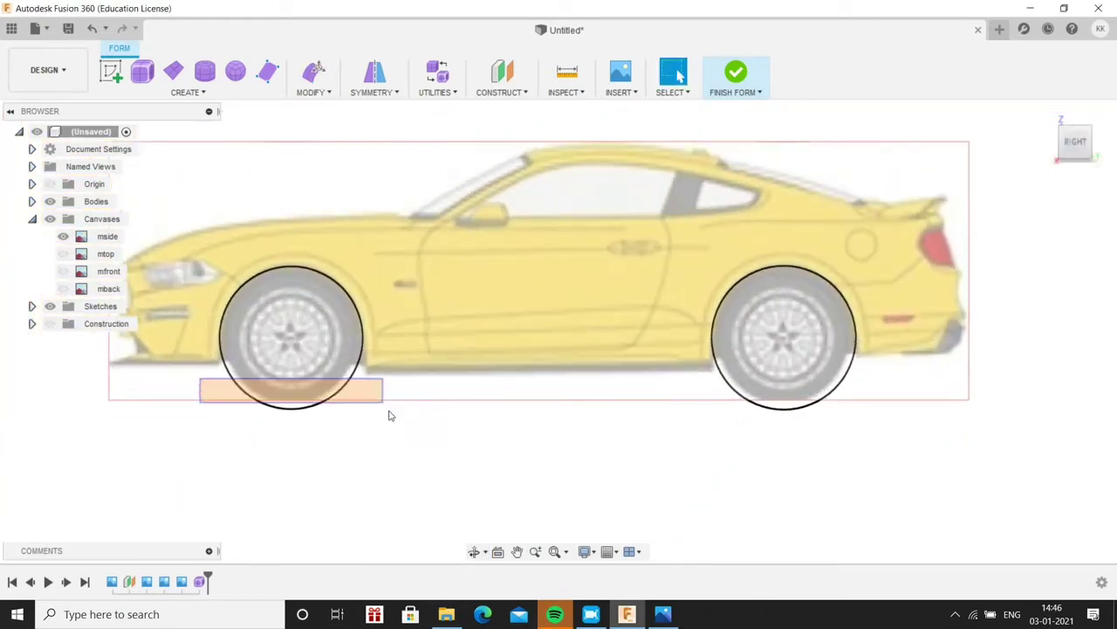
Delete the lower arcs of the front and rear wheel circles
left_click_drag(390, 415, 417, 426)
key("Delete")
left_click_drag(716, 387, 870, 408)
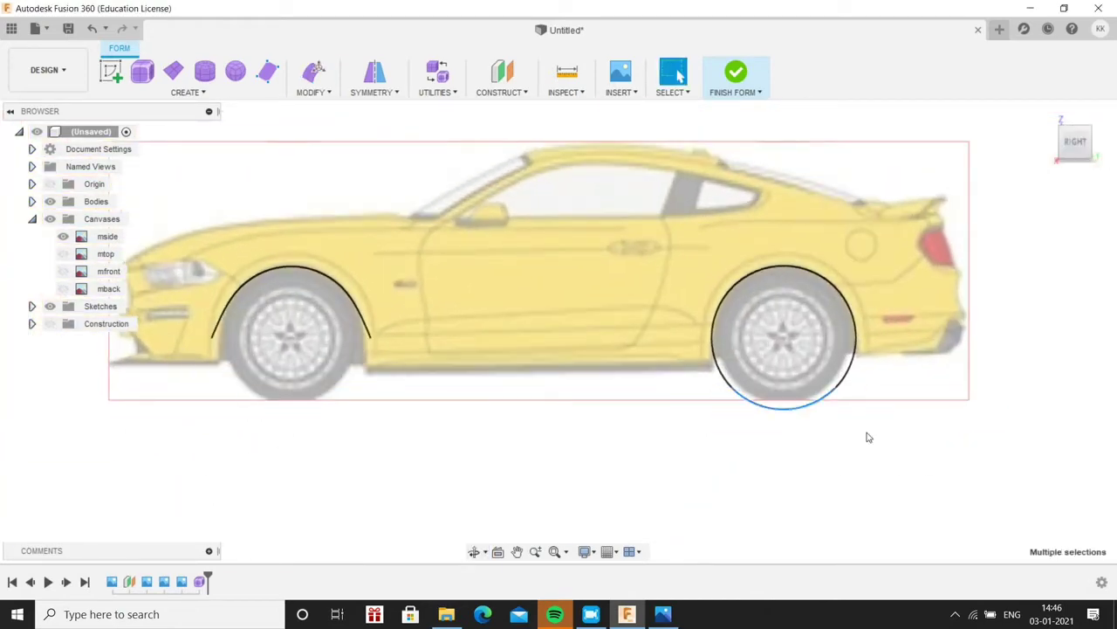
key("Delete")
Pull both ends of the front arch down to the fender outline
scroll(353, 339, "up", 3)
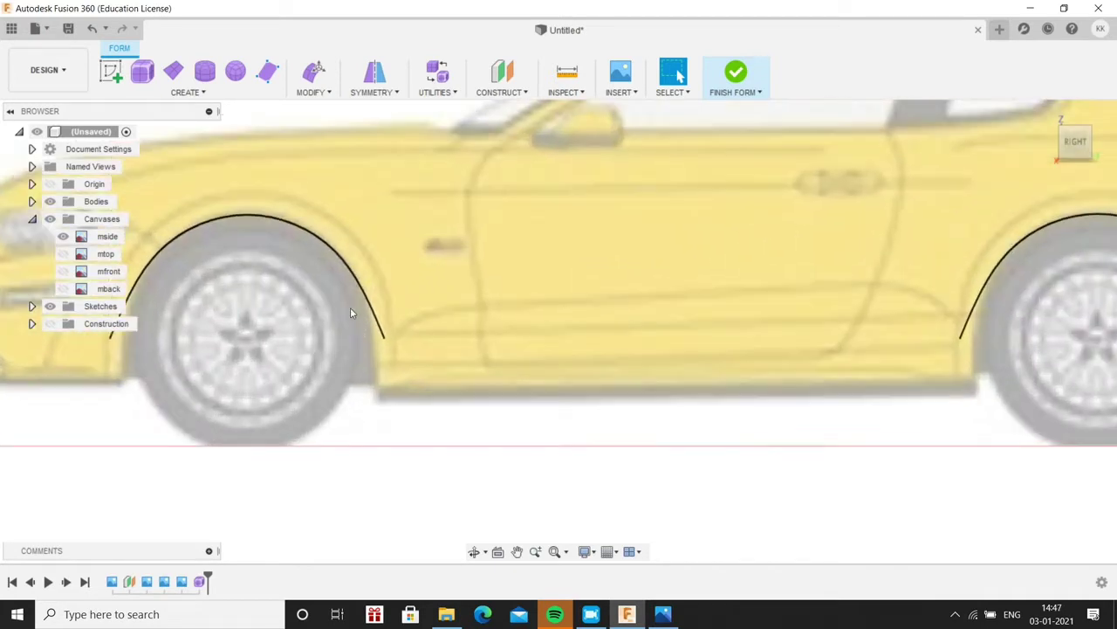
double_click(402, 352)
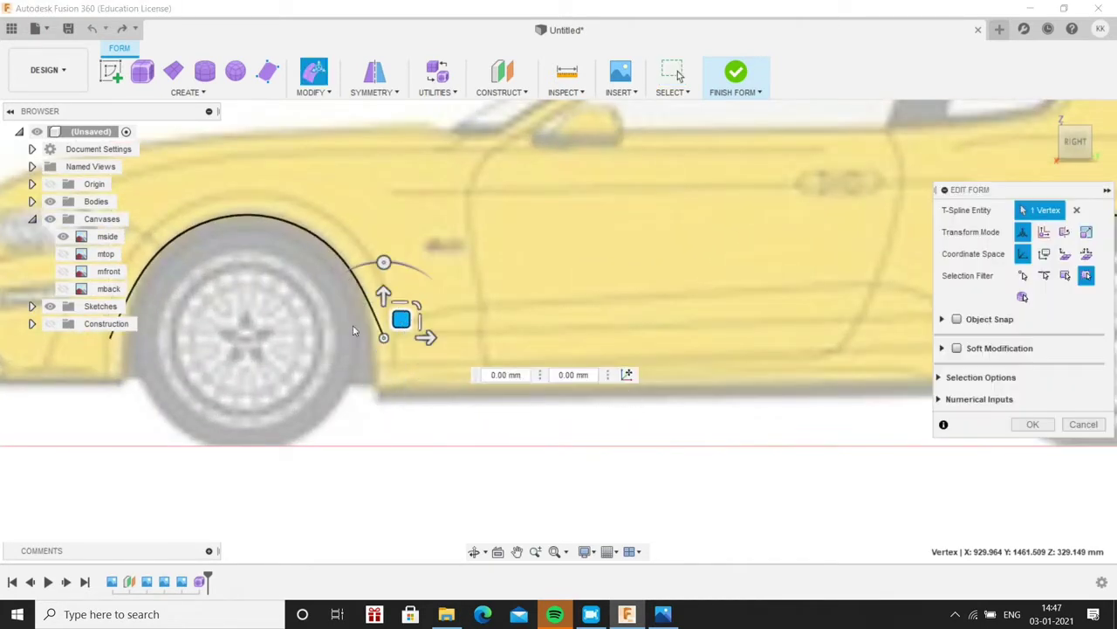
left_click_drag(399, 329, 392, 379)
left_click(350, 241)
scroll(349, 241, "down", 3)
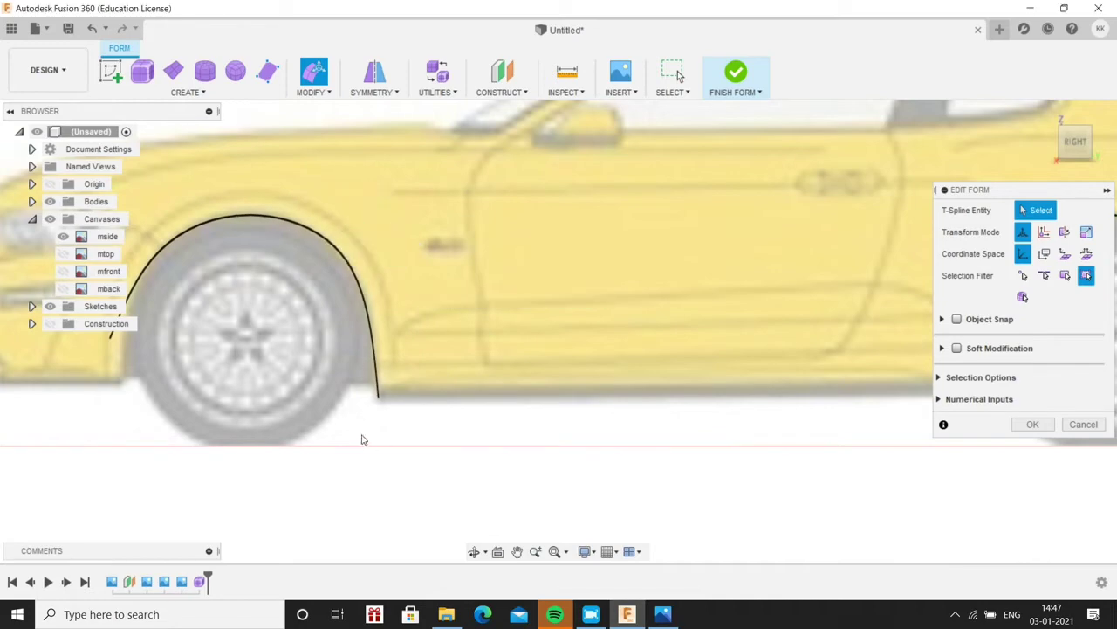
scroll(362, 437, "up", 3)
left_click_drag(345, 319, 355, 367)
left_click(386, 236)
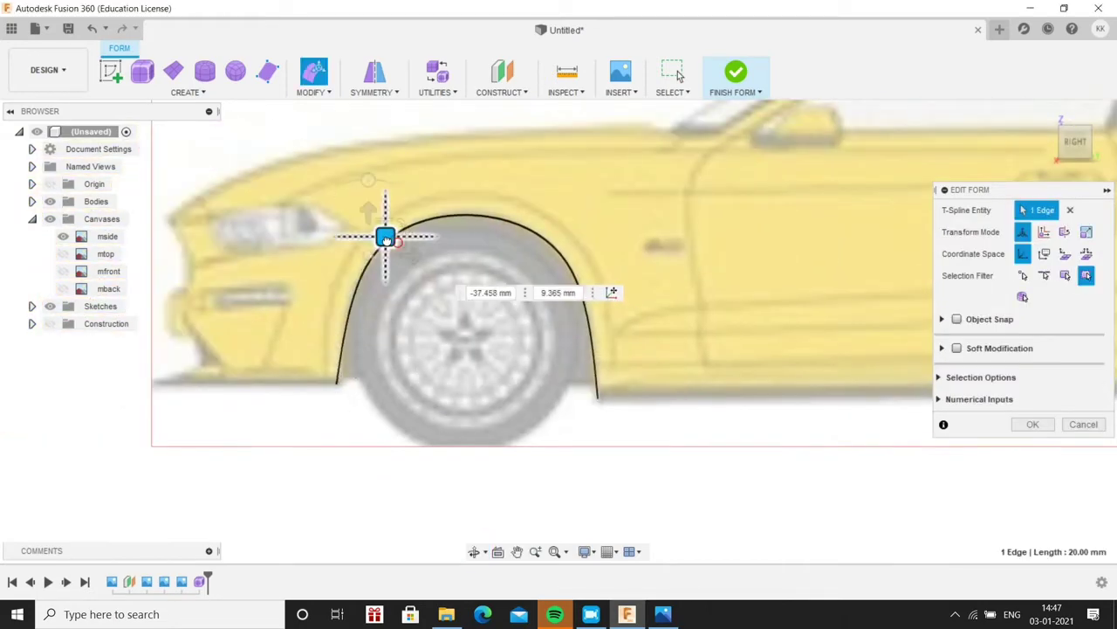
Pull the rear arch's left end down to the fender outline
middle_click_drag(387, 237, 137, 462)
left_click(775, 332)
left_click(730, 233)
left_click(516, 320)
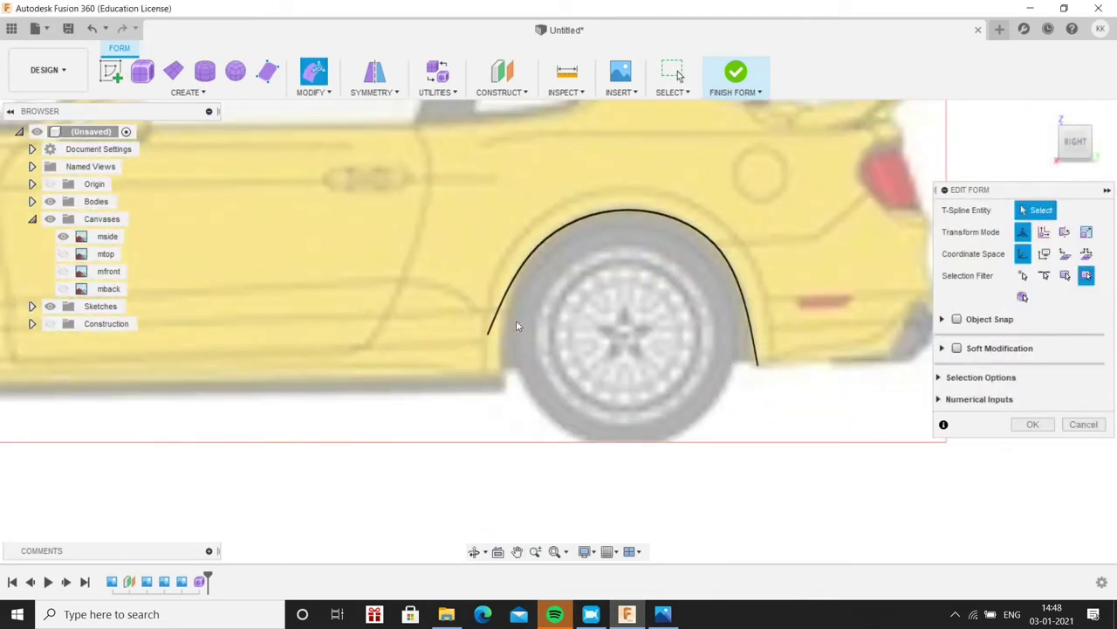
left_click_drag(516, 319, 519, 360)
left_click(541, 238)
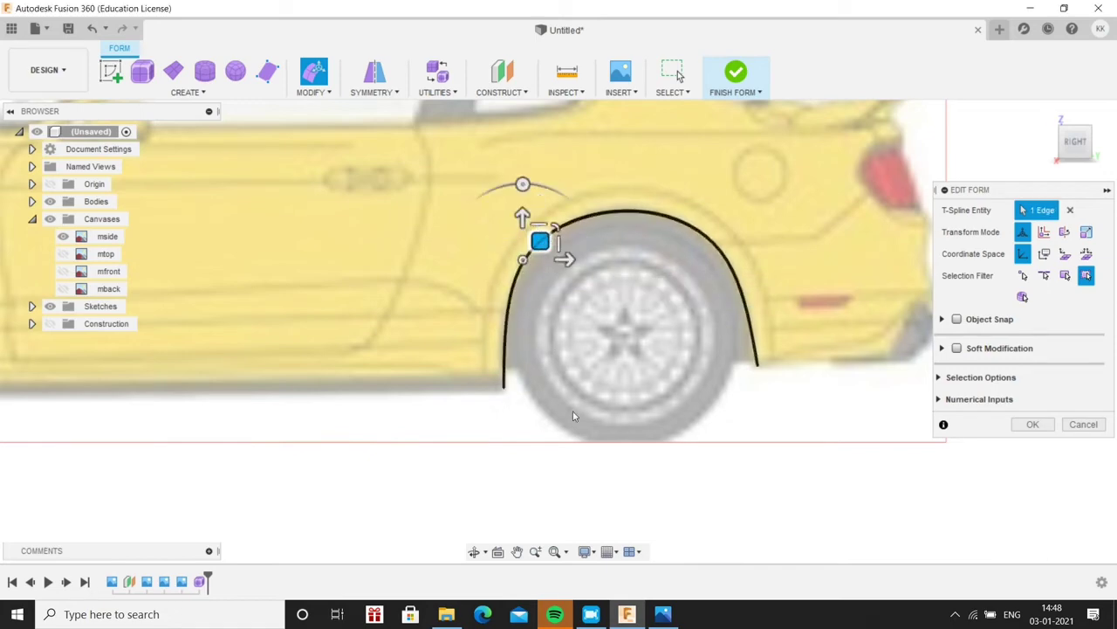
key("Escape")
middle_click_drag(312, 428, 308, 487, "shift")
Start a Bridge between the two arches, then cancel it
scroll(369, 470, "up", 2)
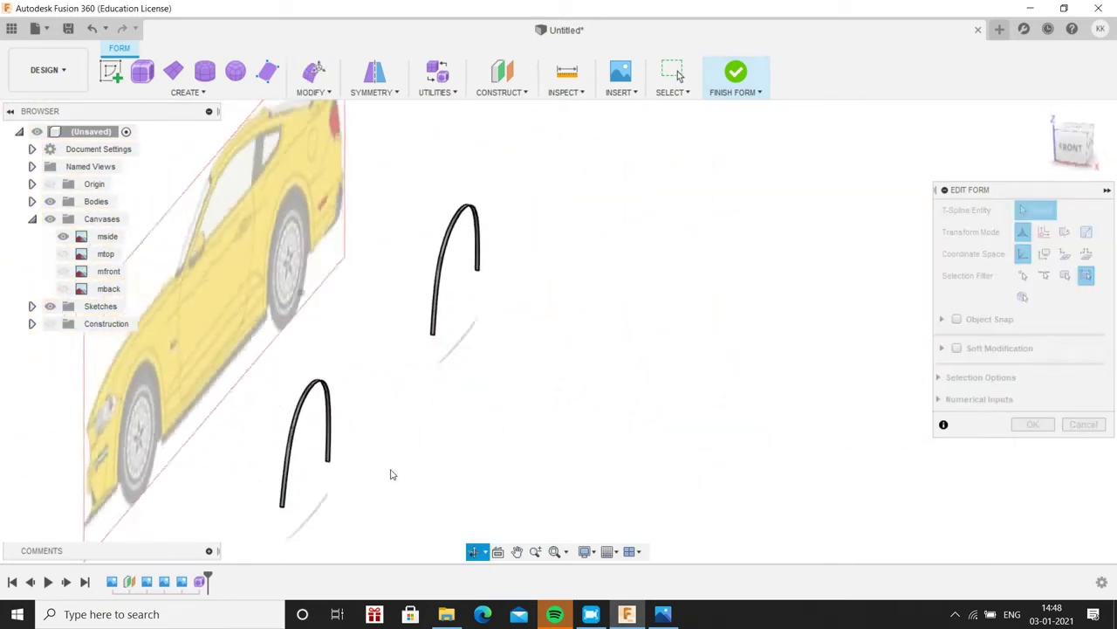
scroll(392, 472, "up", 2)
left_click(314, 92)
left_click(332, 209)
middle_click_drag(474, 235, 287, 379, "shift")
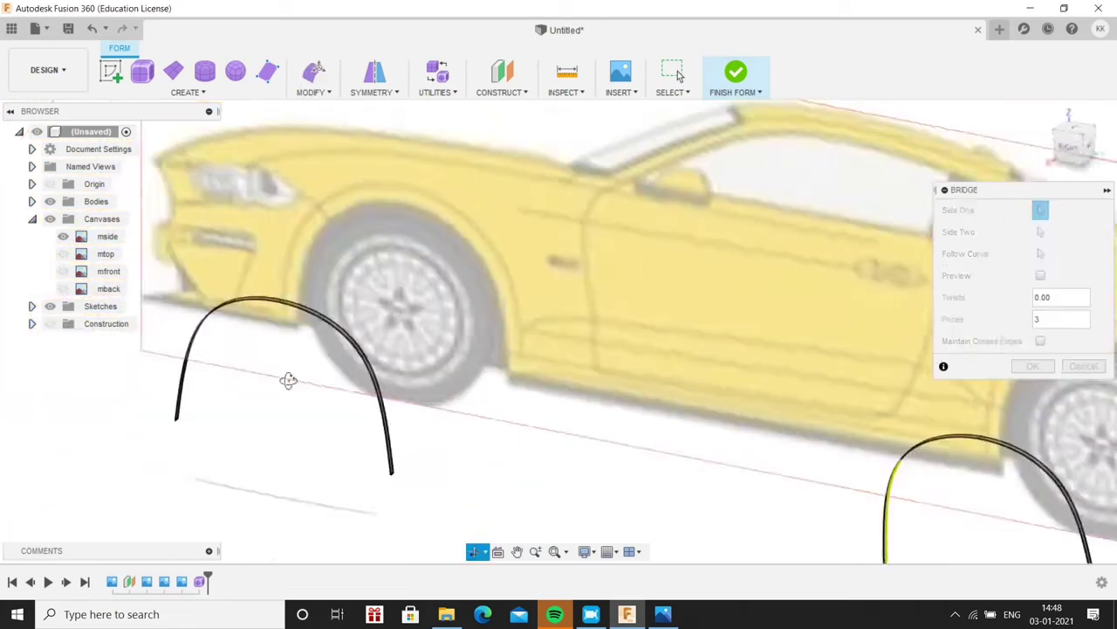
scroll(462, 399, "up", 2)
key("Escape")
scroll(565, 431, "down", 2)
scroll(565, 431, "down", 2)
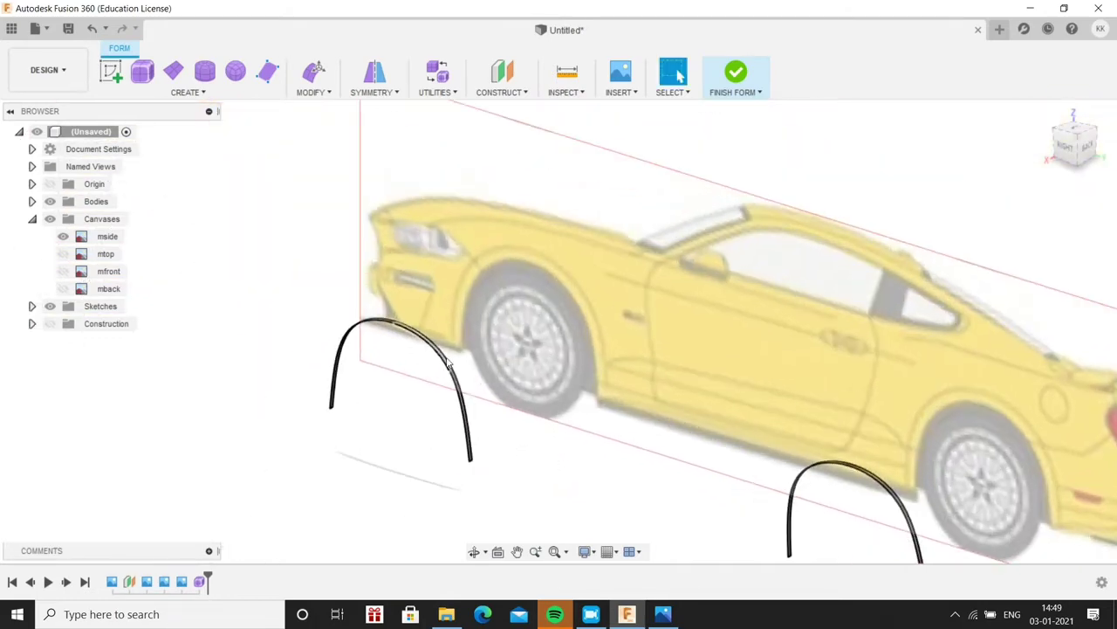
scroll(442, 375, "up", 5)
Extrude the arch edges outward into wide flared bands over the wheels
middle_click_drag(529, 387, 662, 337, "shift")
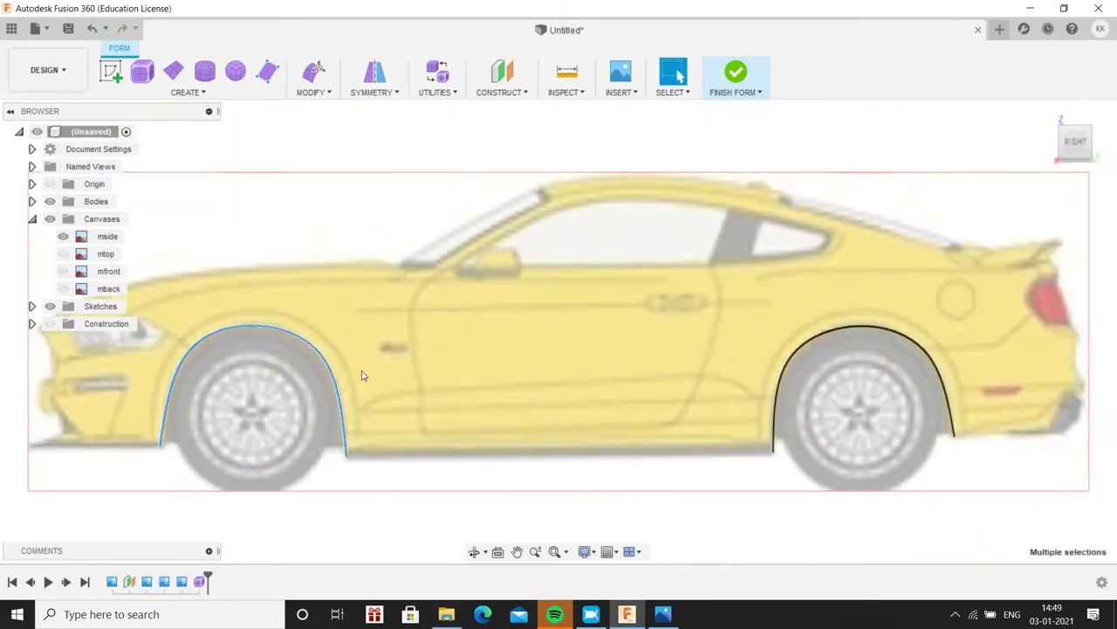
right_click_drag(662, 337, 389, 353)
left_click_drag(255, 387, 266, 382, "alt")
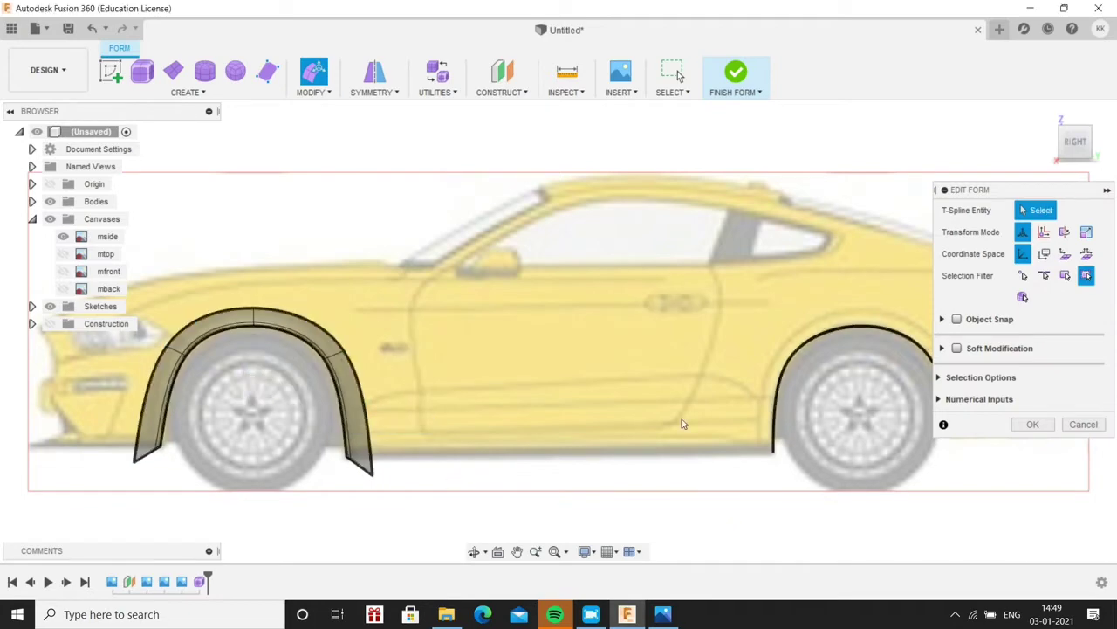
scroll(724, 432, "up", 5)
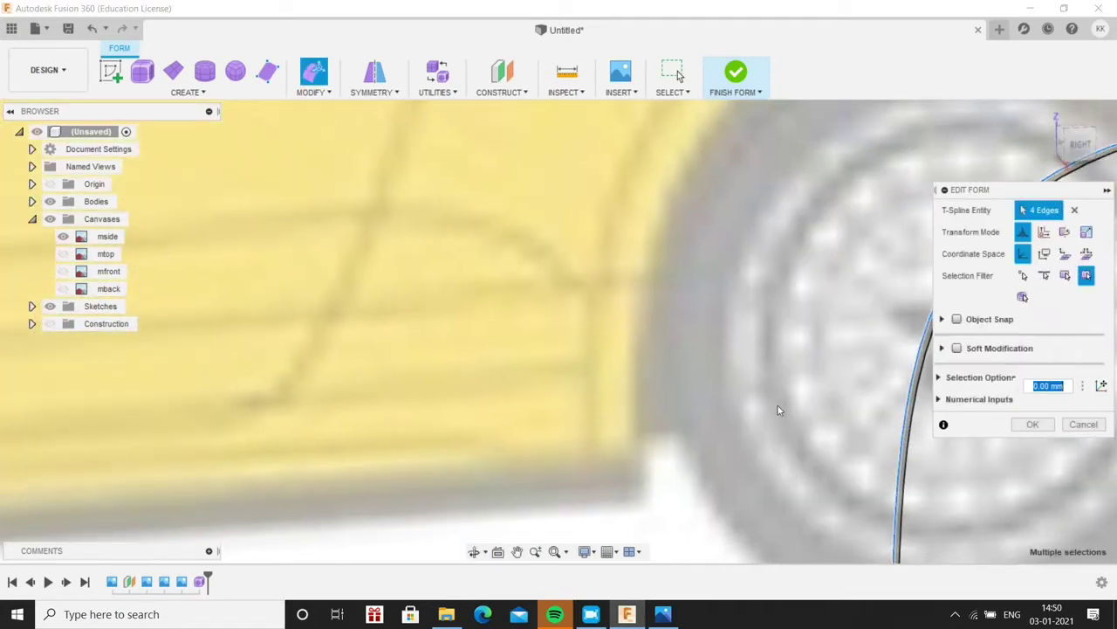
scroll(780, 411, "down", 5)
right_click(820, 406)
scroll(890, 384, "down", 2)
key("Return")
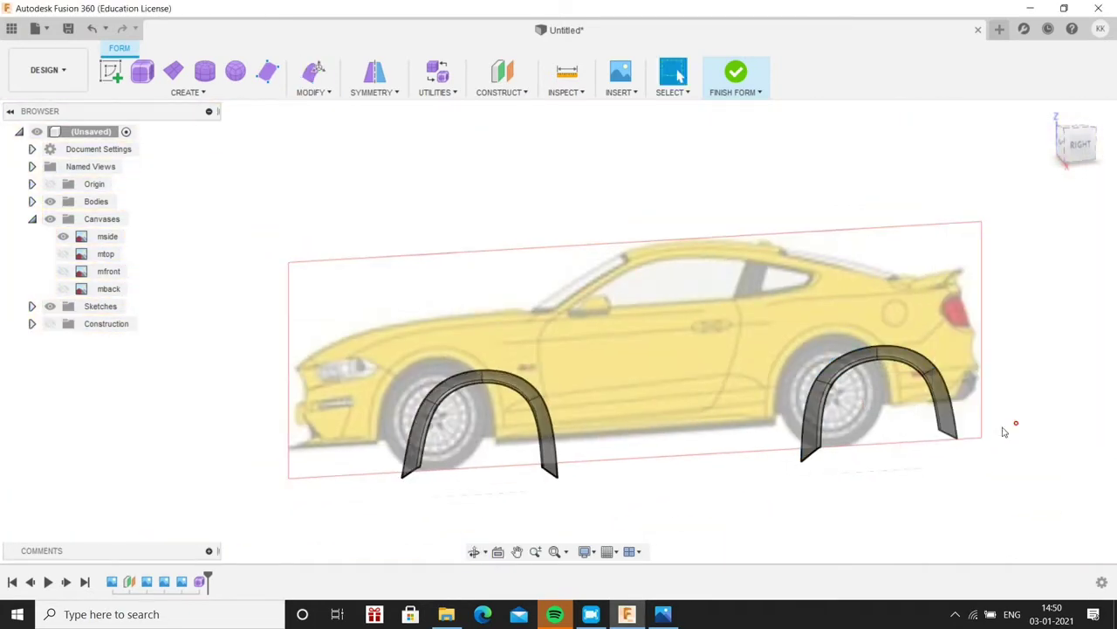
scroll(389, 489, "up", 3)
scroll(324, 419, "up", 2)
Rotate the front arch's leg edges -15° to follow the fender
right_click(329, 401)
left_click(336, 353)
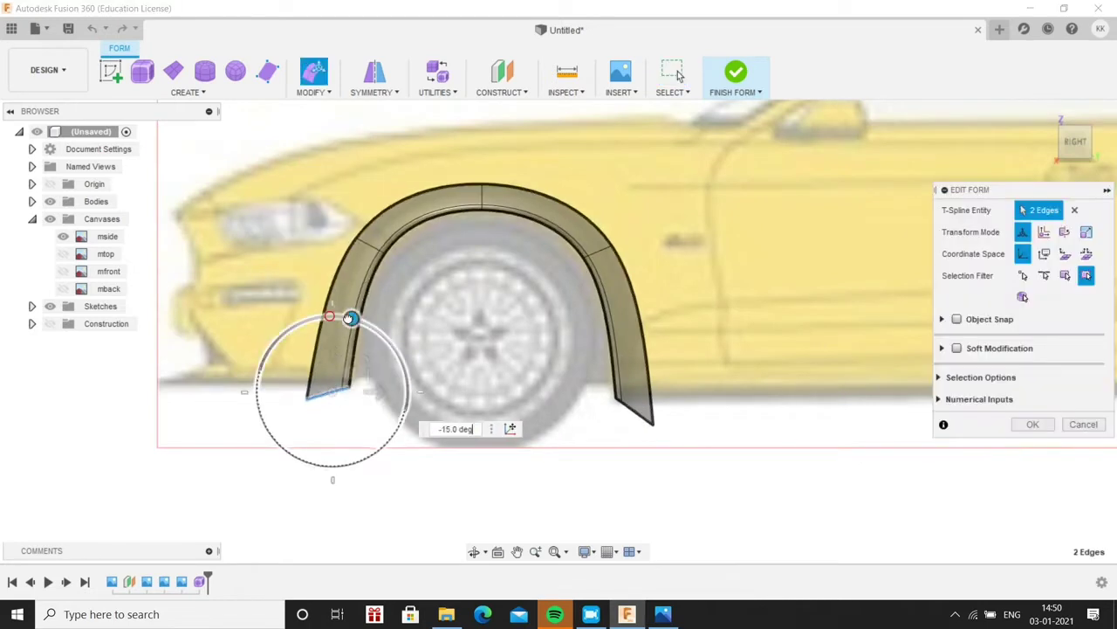
left_click(399, 230)
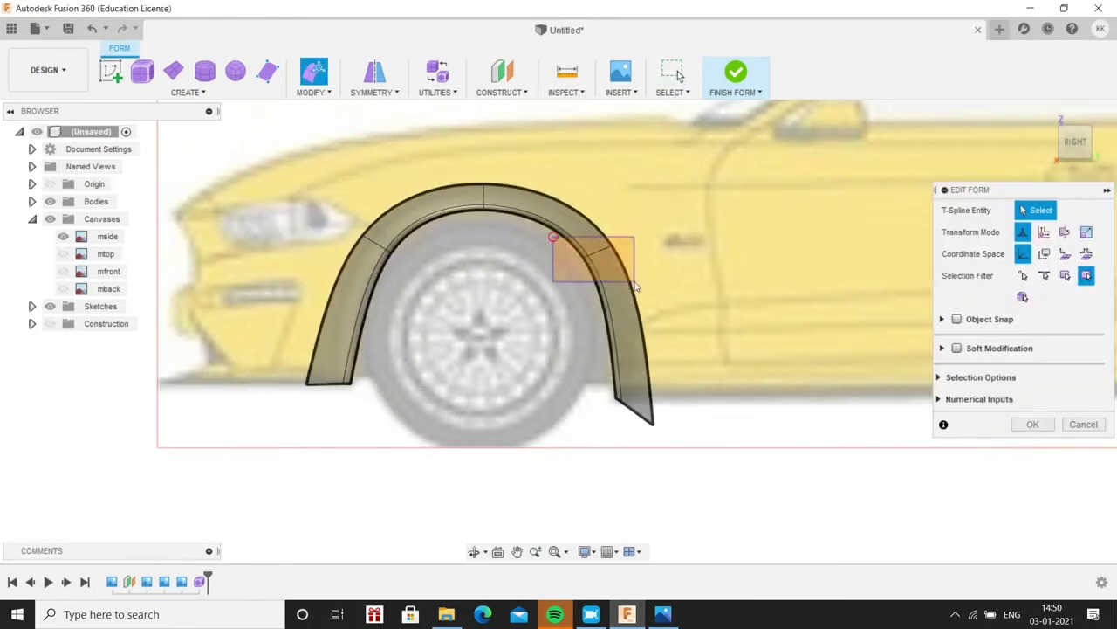
left_click_drag(553, 296, 704, 435)
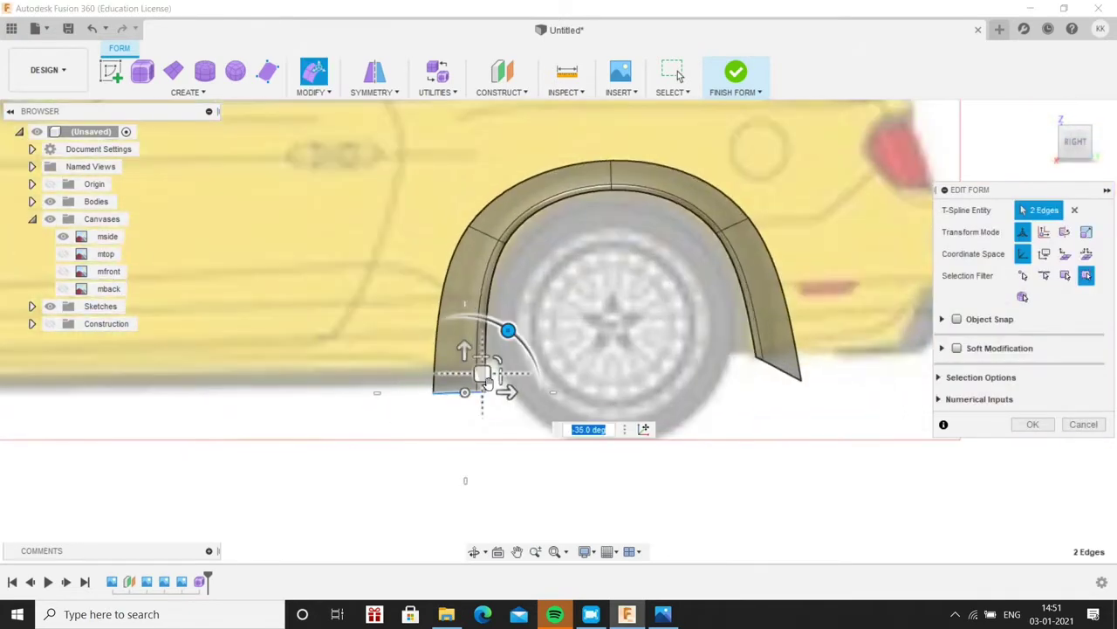
left_click(452, 212)
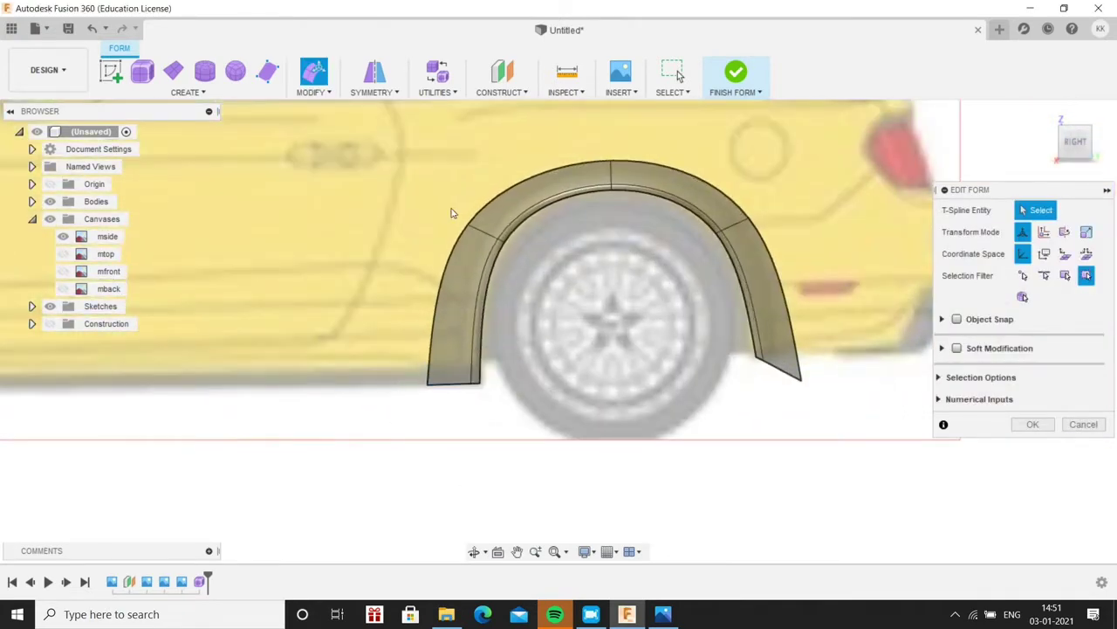
left_click(761, 411)
scroll(524, 357, "down", 3)
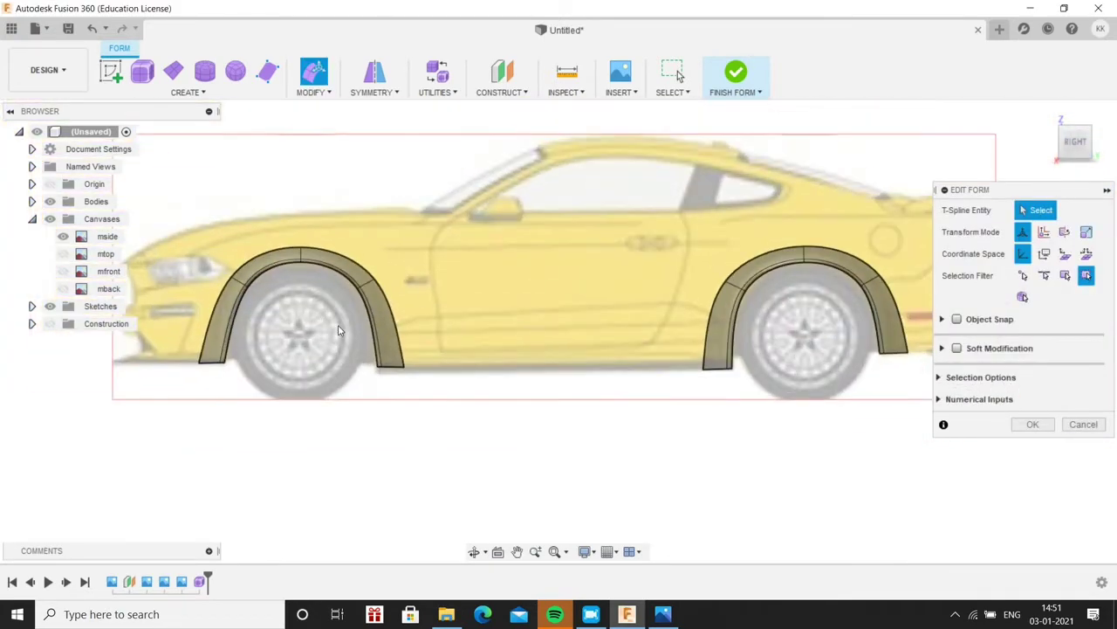
scroll(341, 330, "up", 3)
Bridge the front and rear wheel arches into one connected surface
left_click(313, 79)
left_click(336, 211)
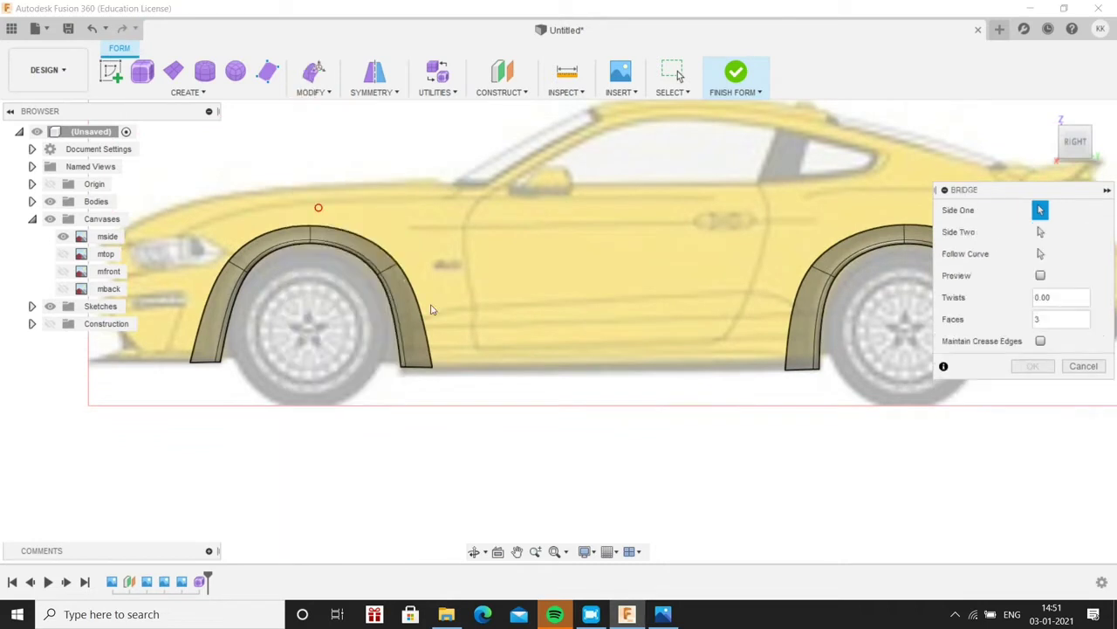
left_click(792, 323)
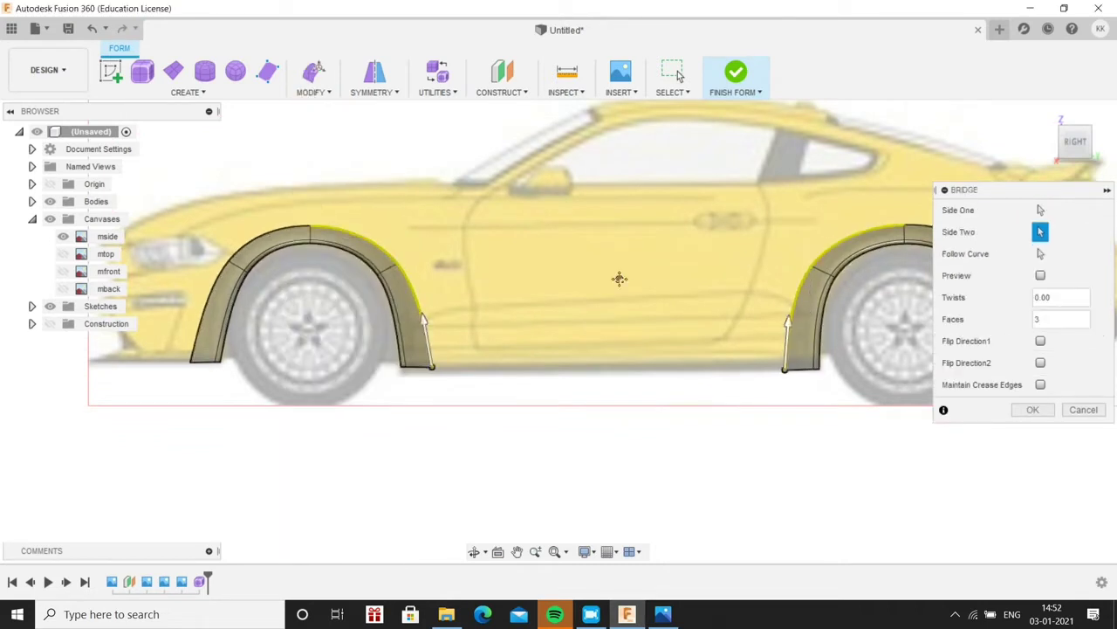
left_click(1032, 410)
scroll(513, 250, "down", 3)
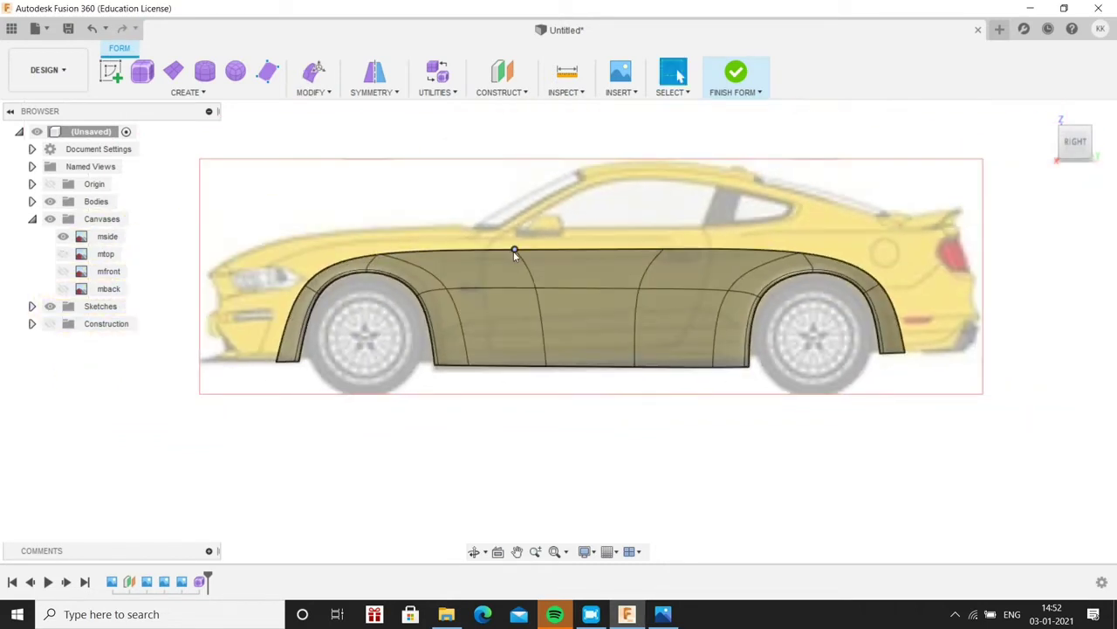
Drag the body's top edge loop to reshape the upper surface
double_click(513, 250)
right_click(513, 251)
left_click(543, 227)
left_click_drag(590, 288, 593, 382)
scroll(271, 382, "up", 3)
left_click_drag(501, 349, 544, 335)
key("Escape")
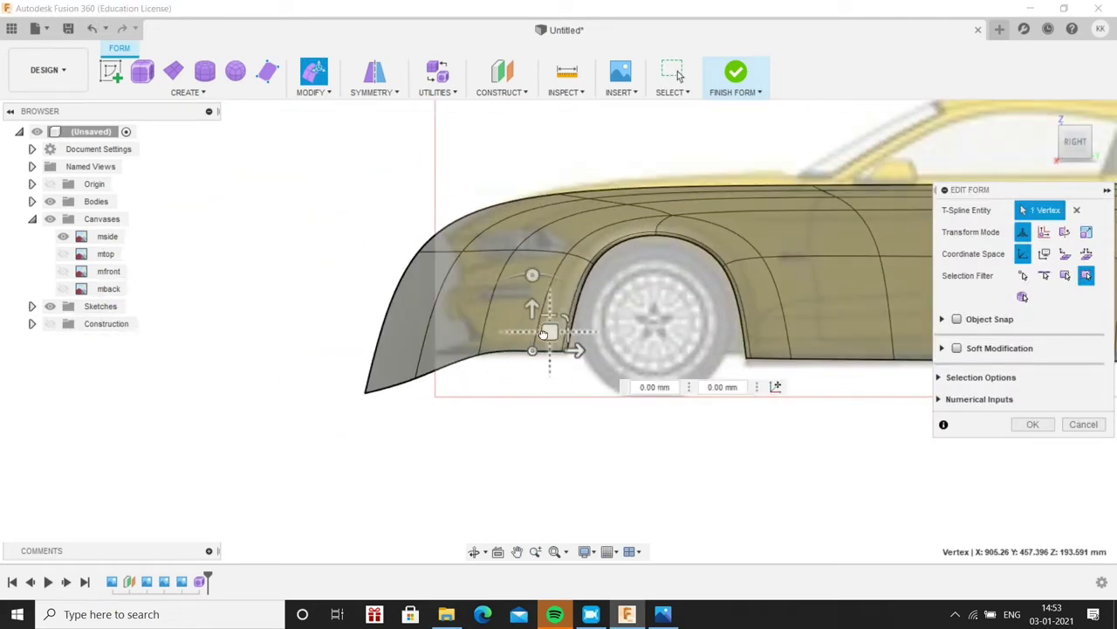
Pull the front vertex up and forward to shape the fender and nose
left_click(437, 375)
left_click_drag(437, 374, 375, 325)
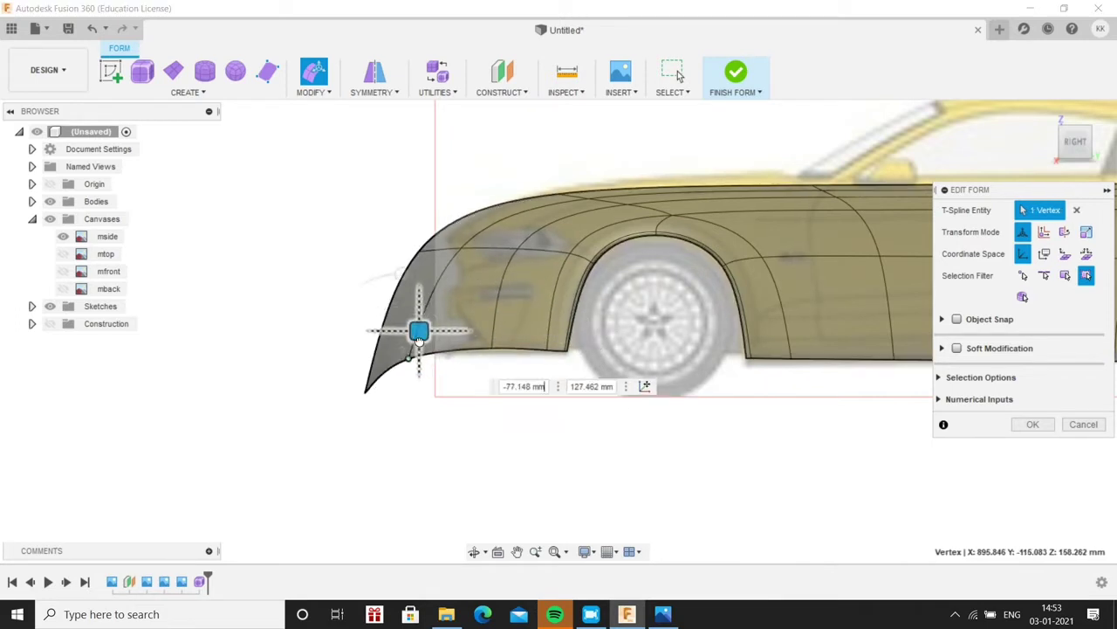
left_click_drag(518, 334, 534, 336)
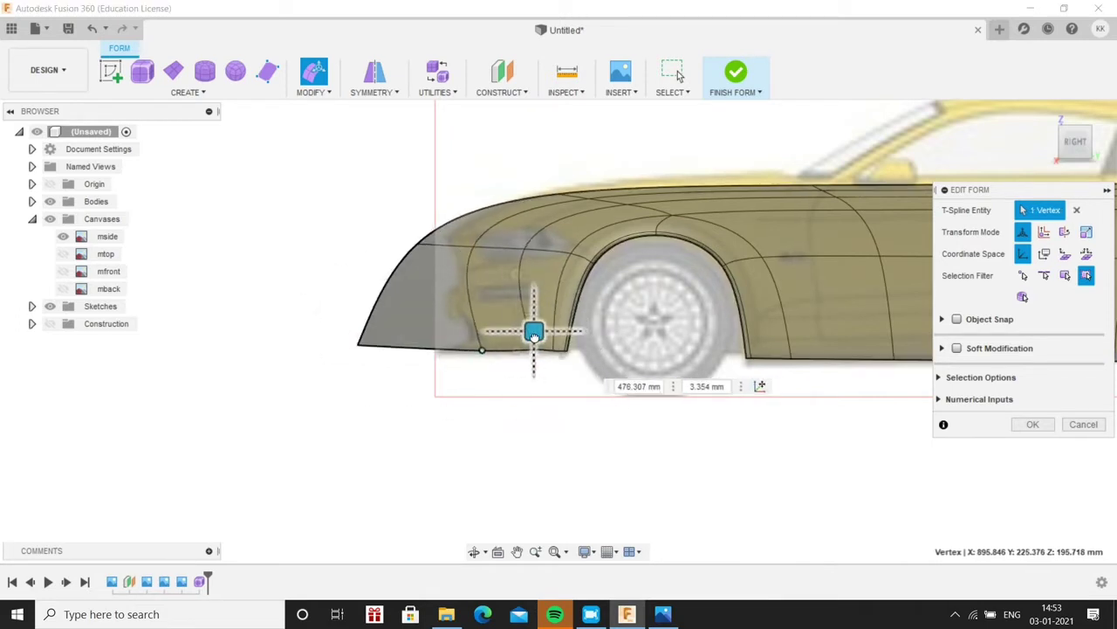
left_click_drag(408, 342, 462, 328)
scroll(557, 241, "up", 2)
scroll(337, 290, "up", 2)
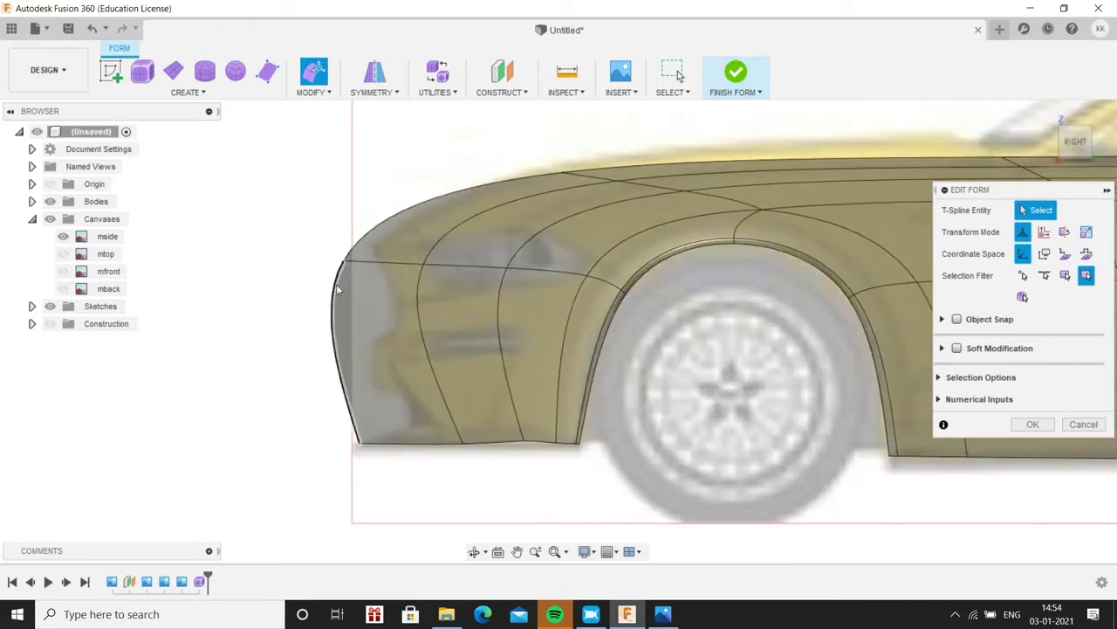
right_click(382, 269)
key("Escape")
key("Escape")
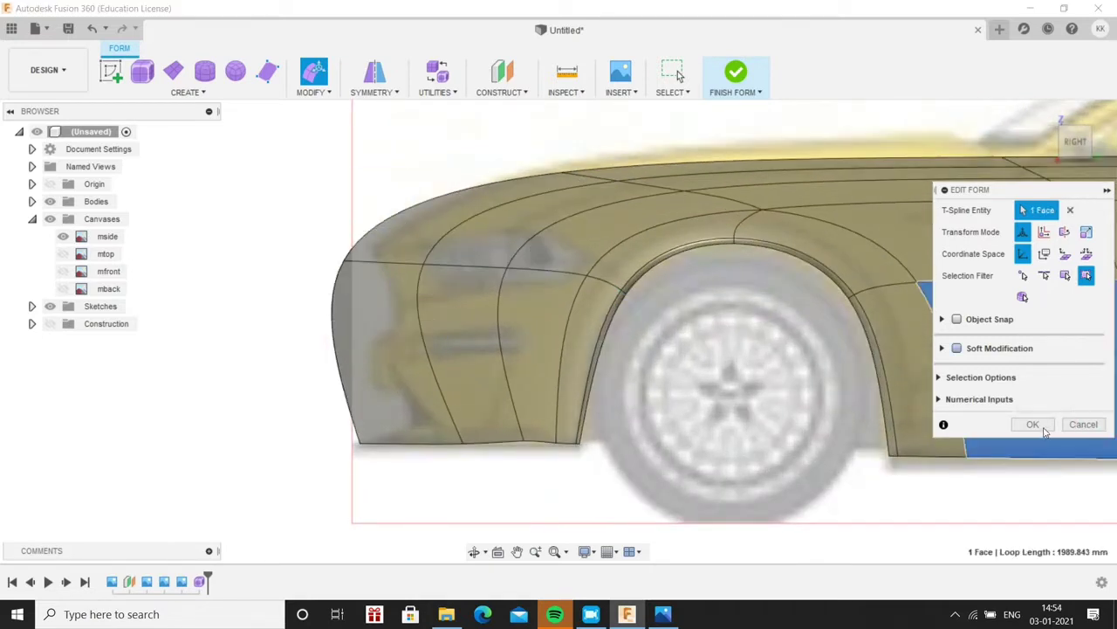
key("Escape")
Insert a new edge along the front of the body
left_click(314, 91)
left_click(328, 141)
key("Return")
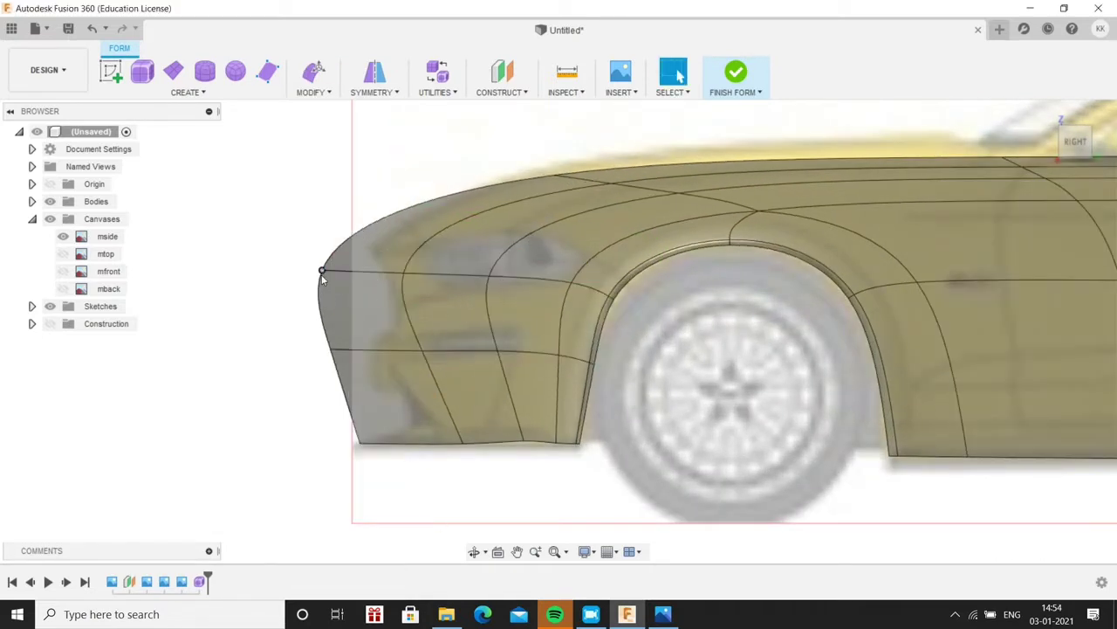
Reshape the front fender by moving its vertices and edges with Edit Form
right_click(305, 260)
left_click(369, 241)
left_click(506, 253)
mouse_move(506, 253)
left_mouse_down()
mouse_move(612, 168)
mouse_move(638, 194)
left_mouse_up()
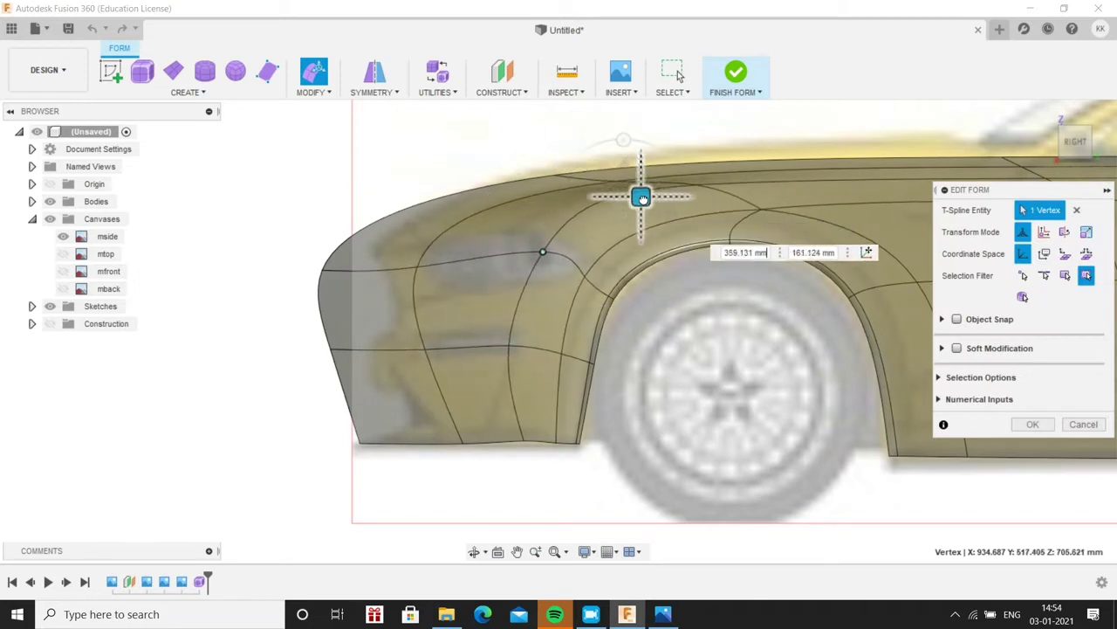
left_click(462, 219)
mouse_move(491, 182)
left_mouse_down()
mouse_move(575, 209)
mouse_move(479, 192)
left_mouse_up()
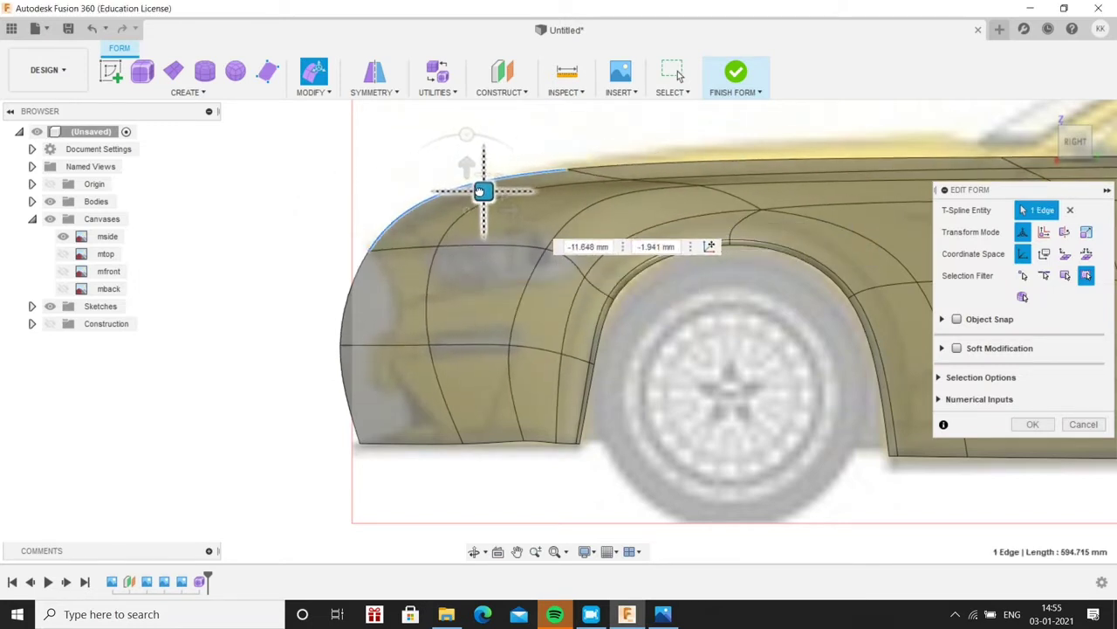
left_click_drag(374, 343, 404, 325)
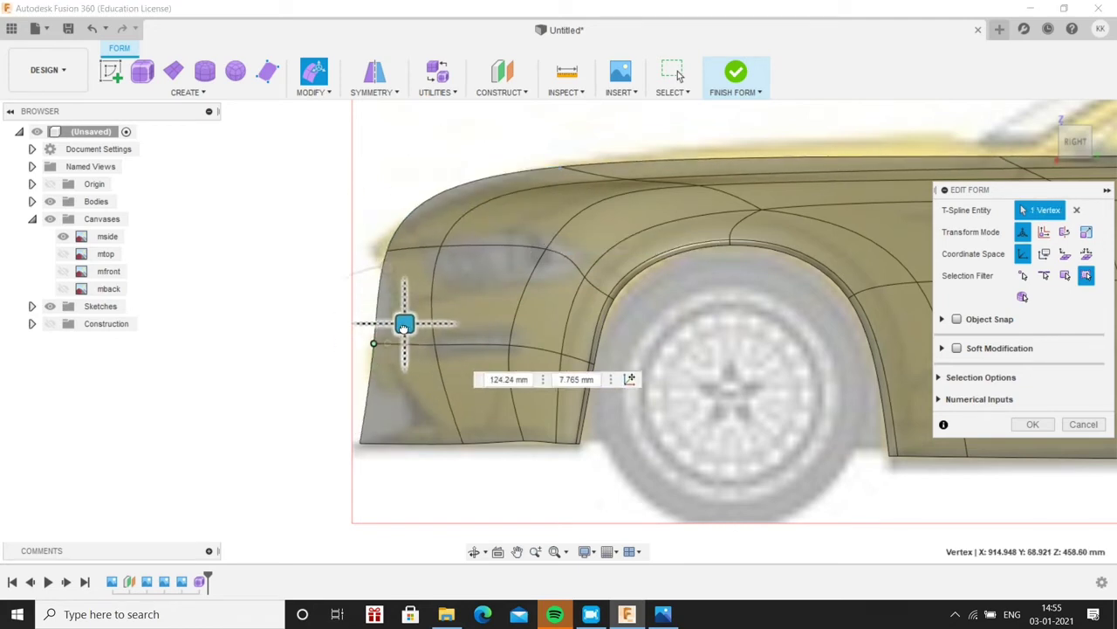
mouse_move(421, 203)
left_mouse_down()
mouse_move(461, 180)
mouse_move(512, 181)
mouse_move(277, 269)
left_mouse_up()
Select the front fender edges and nudge the top front edge to refine the curve
left_click_drag(249, 174, 429, 481)
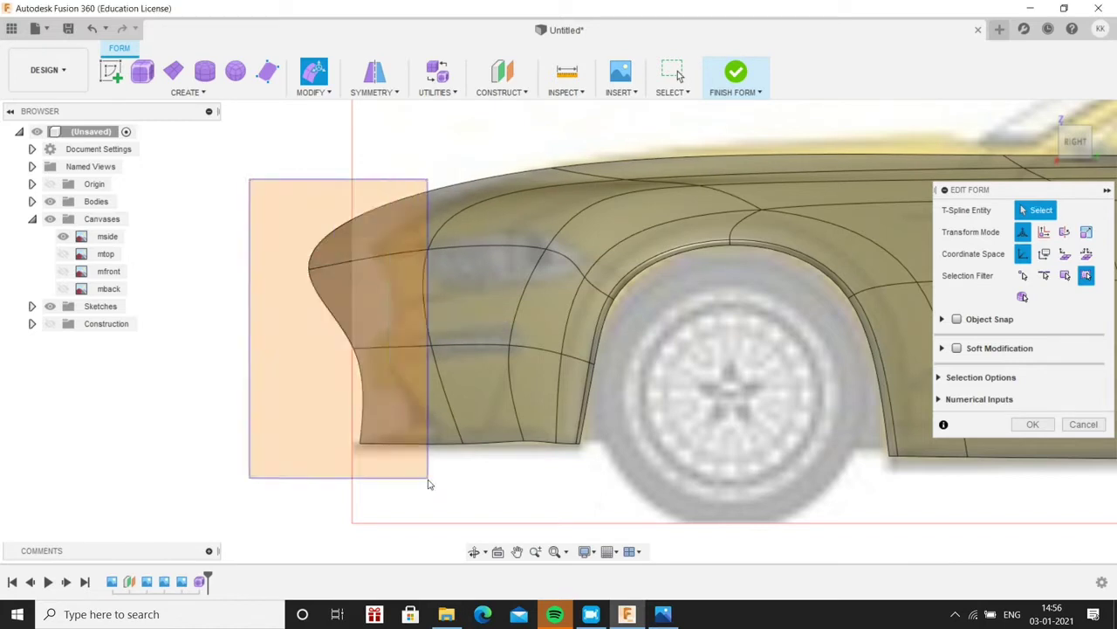
left_click(387, 249)
left_click(494, 230)
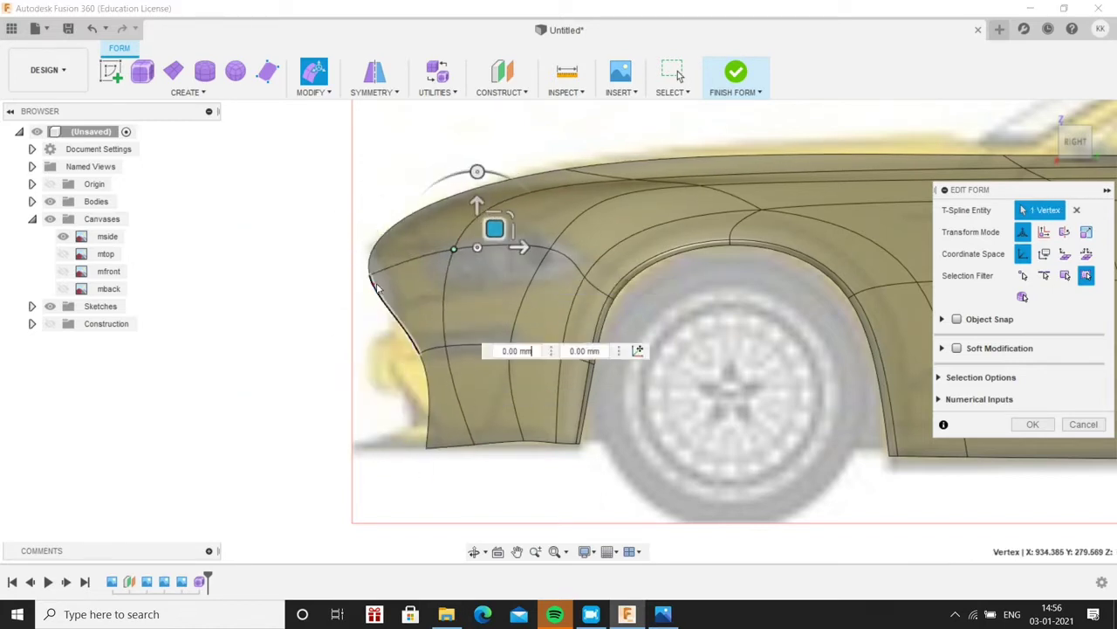
left_click(374, 242)
left_click(526, 189)
left_click(375, 261)
left_click(471, 185)
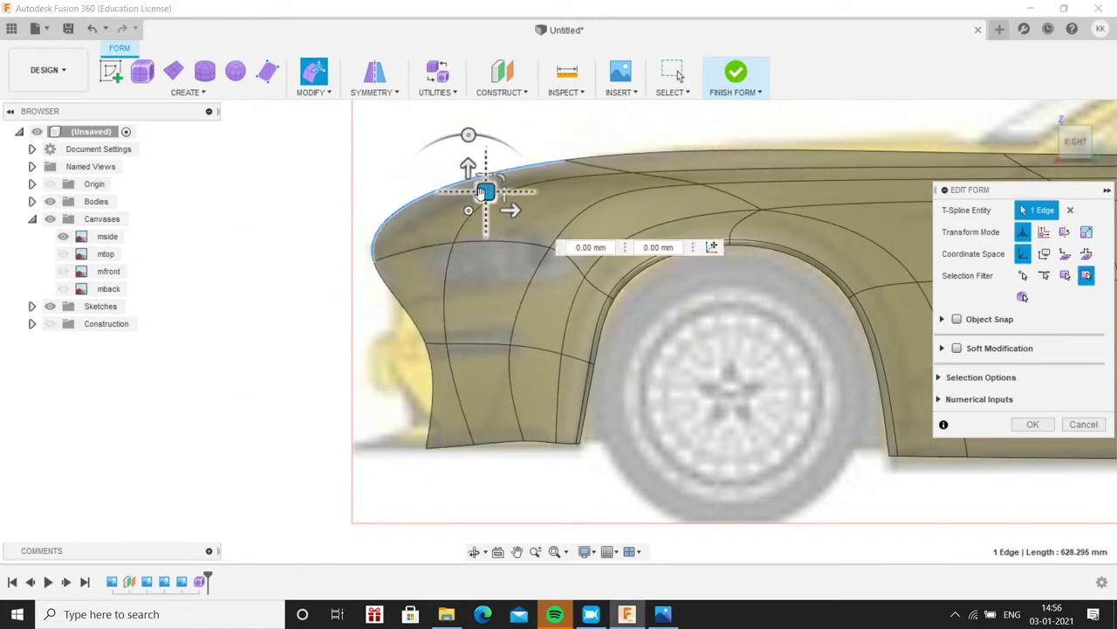
left_click_drag(474, 167, 485, 176)
Insert an edge at the front nose edge
left_click(410, 301)
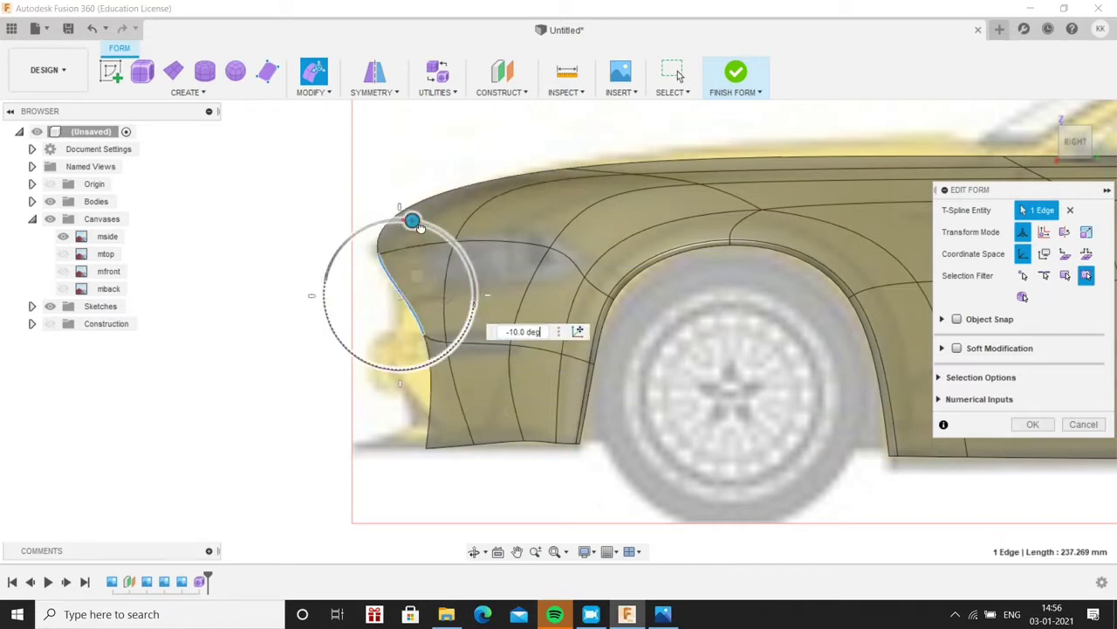
right_click(457, 342)
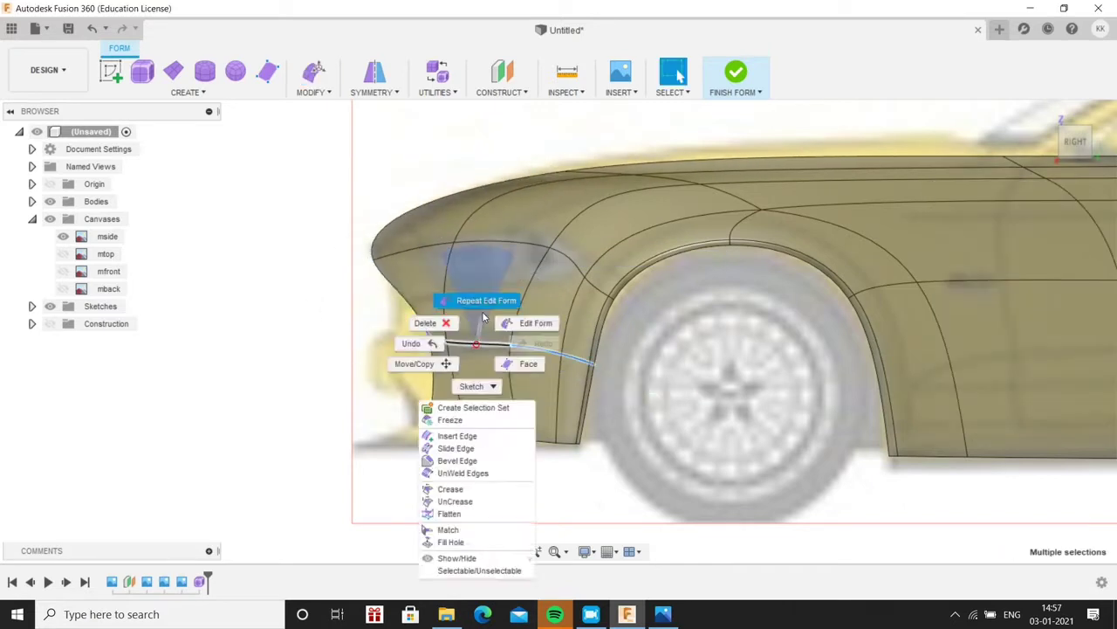
left_click(474, 436)
key("Return")
Move and rotate the nose vertices to curl the front along the bumper outline
left_click(444, 327)
left_click_drag(443, 327, 352, 354)
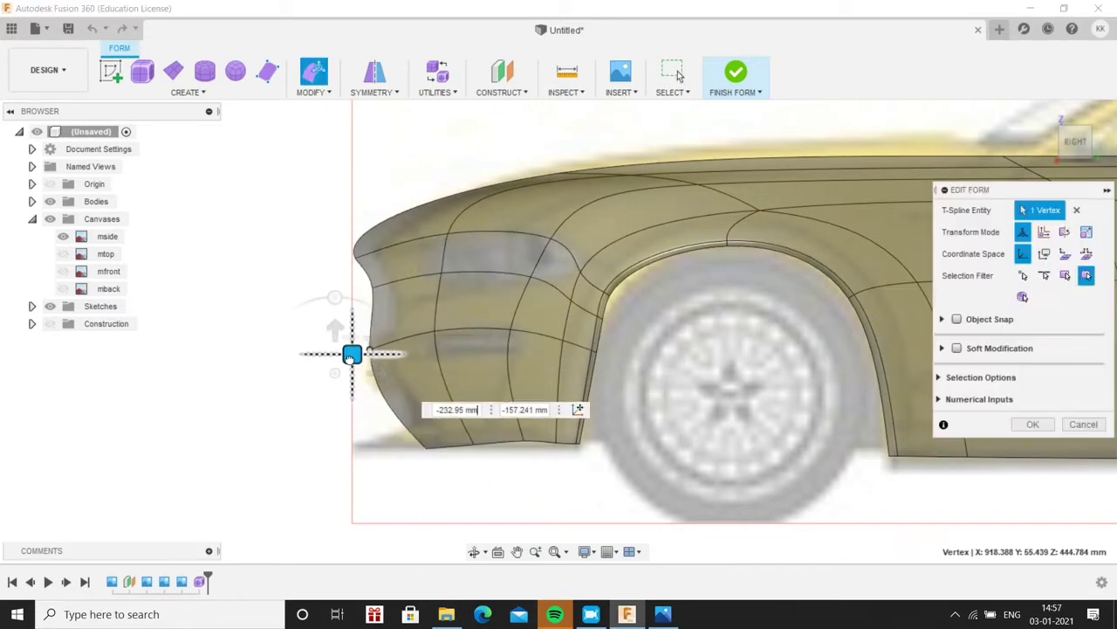
mouse_move(373, 291)
left_mouse_down()
mouse_move(424, 274)
mouse_move(501, 200)
mouse_move(462, 298)
left_mouse_up()
left_click_drag(400, 337, 385, 310)
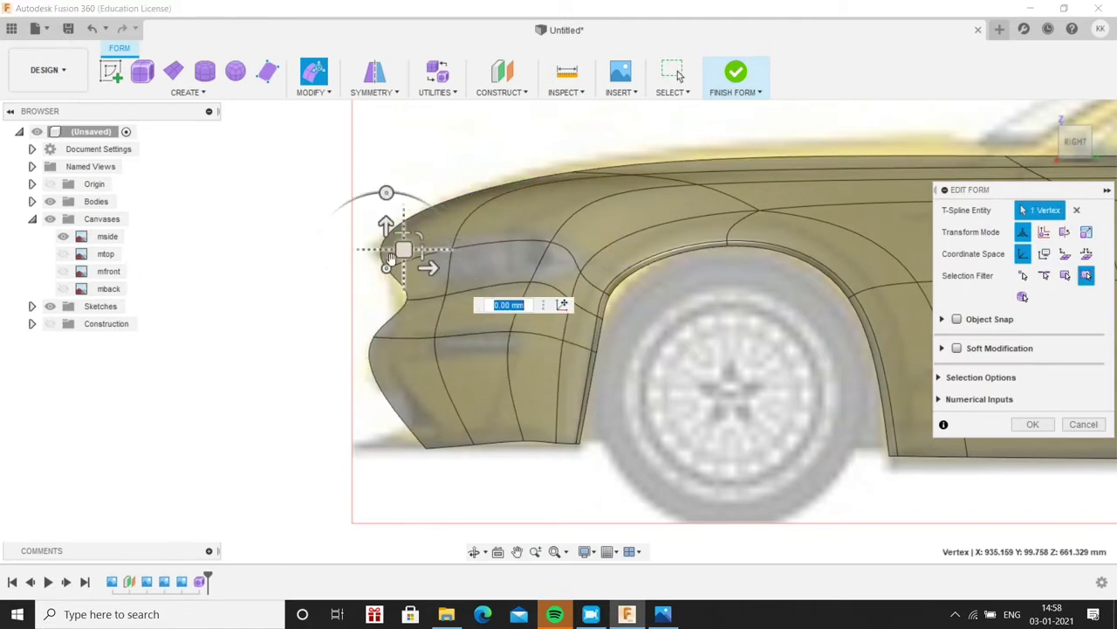
left_click_drag(387, 192, 277, 170)
left_click_drag(404, 249, 424, 242)
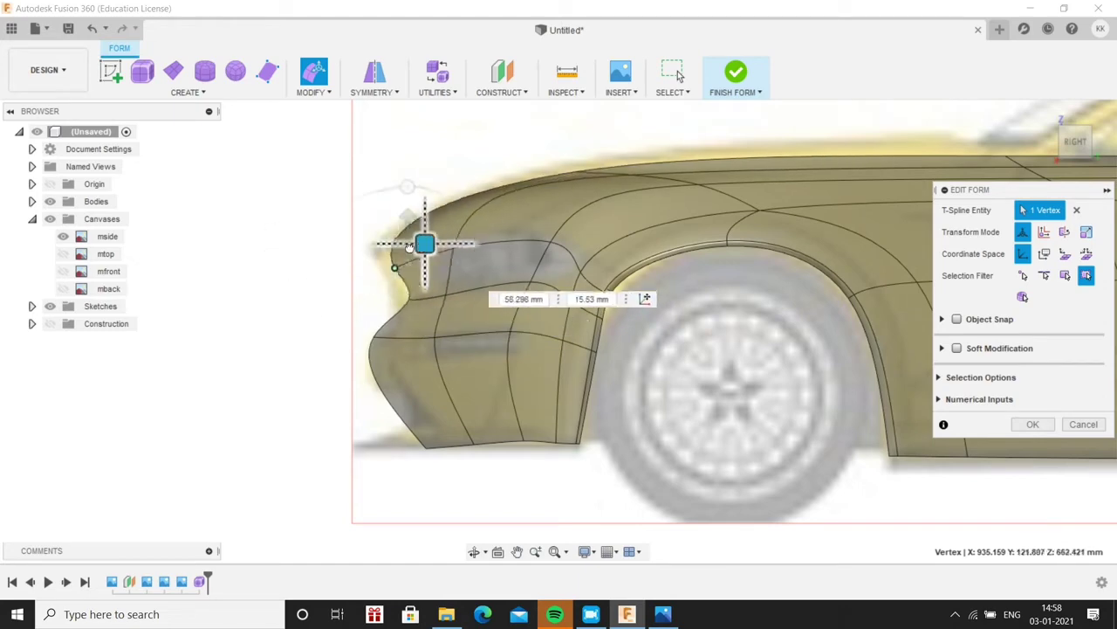
left_click(494, 200)
left_click_drag(495, 200, 485, 203)
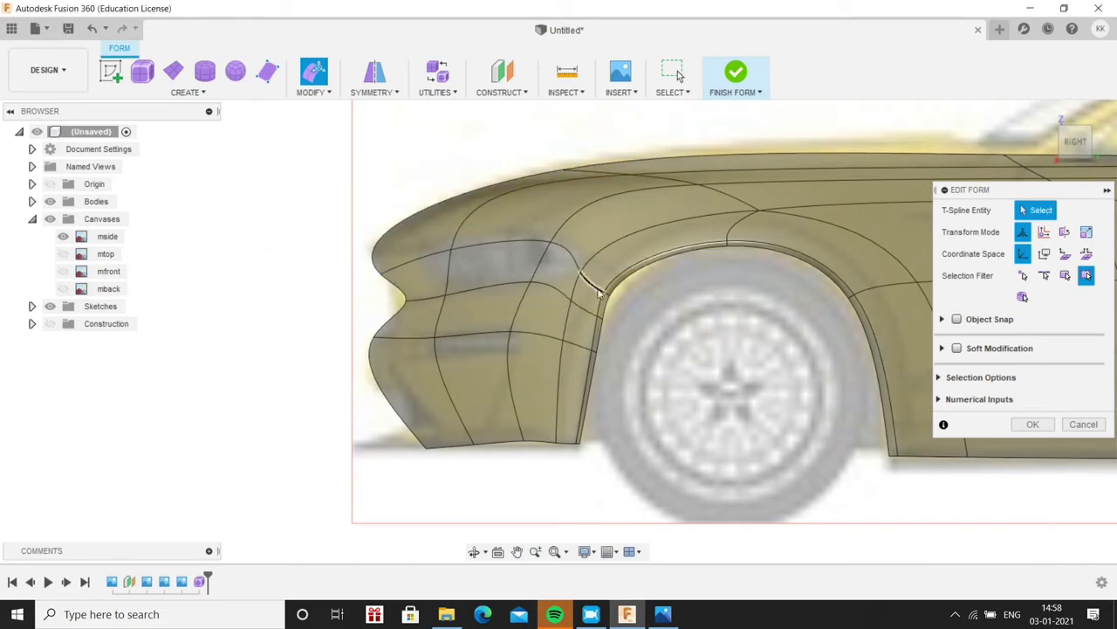
scroll(641, 282, "down", 5)
middle_click_drag(642, 282, 591, 431, "shift")
In the Right view, insert an edge on the rear fender loop and nudge the rear edges up
scroll(591, 431, "up", 5)
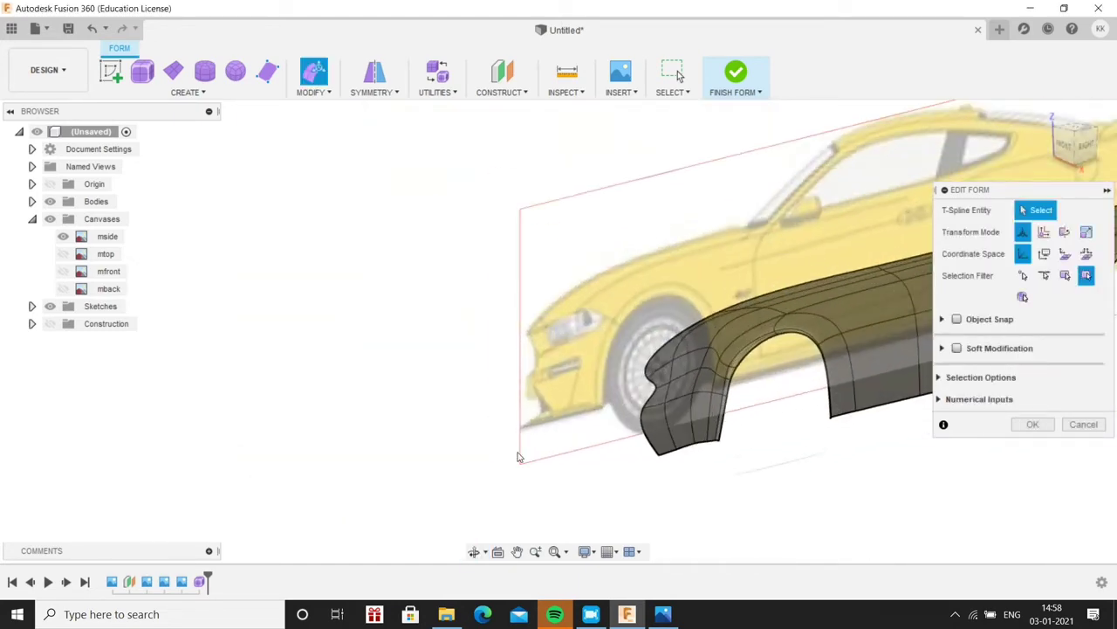
left_click(1083, 144)
scroll(891, 366, "up", 5)
key("Escape")
double_click(629, 311)
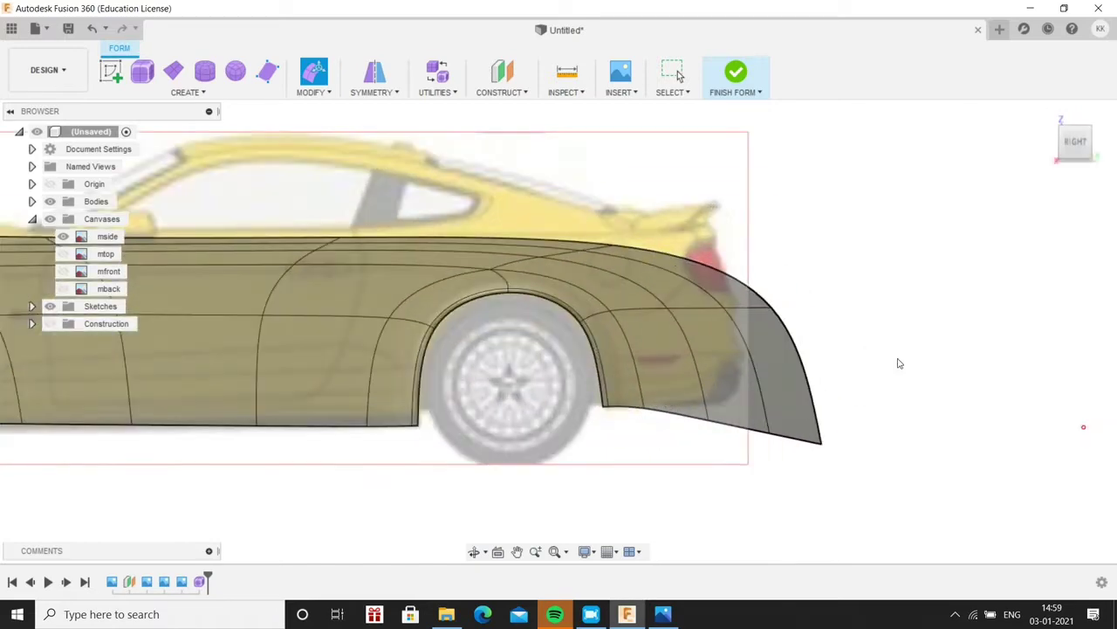
right_click(747, 306)
left_click(729, 398)
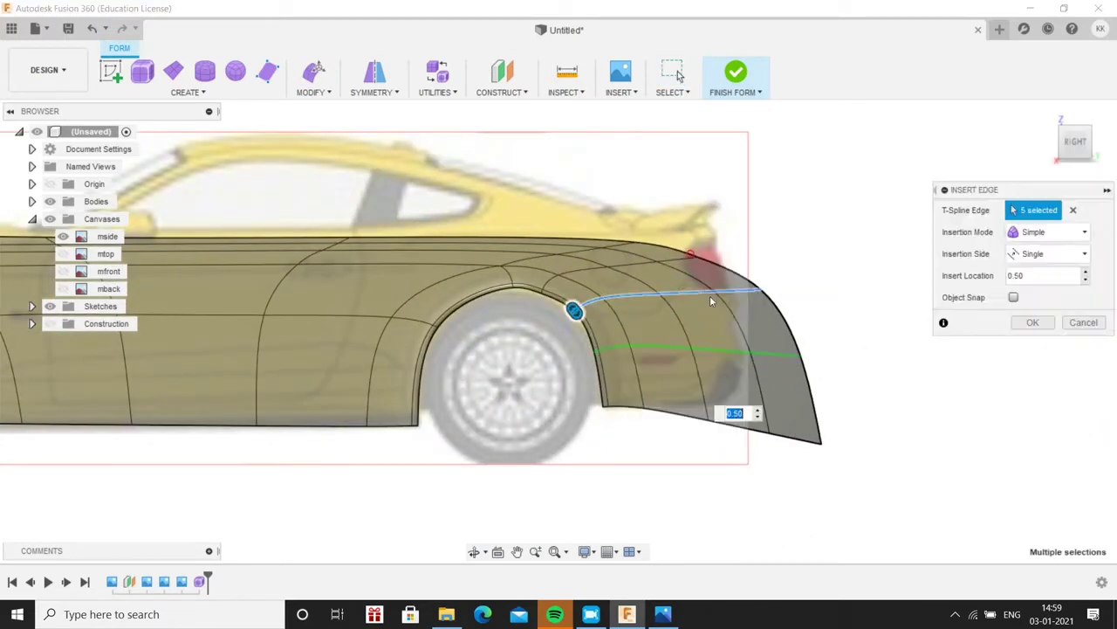
key("Return")
left_click_drag(620, 254, 615, 236)
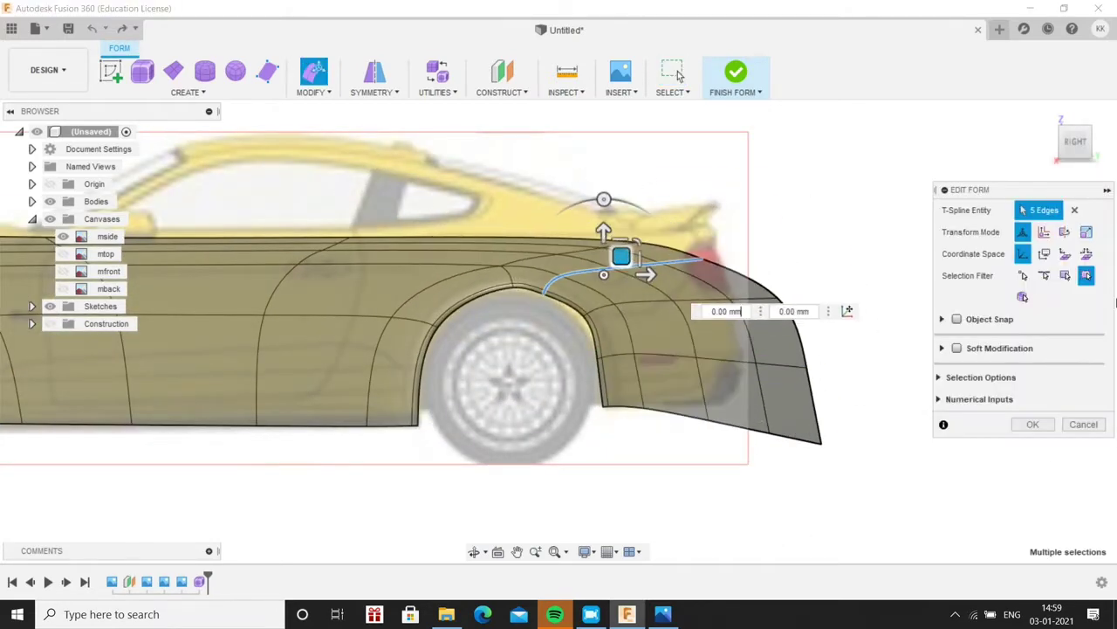
key("Return")
Insert more edge rings across the rear fender, adding three new rear edges
double_click(750, 309)
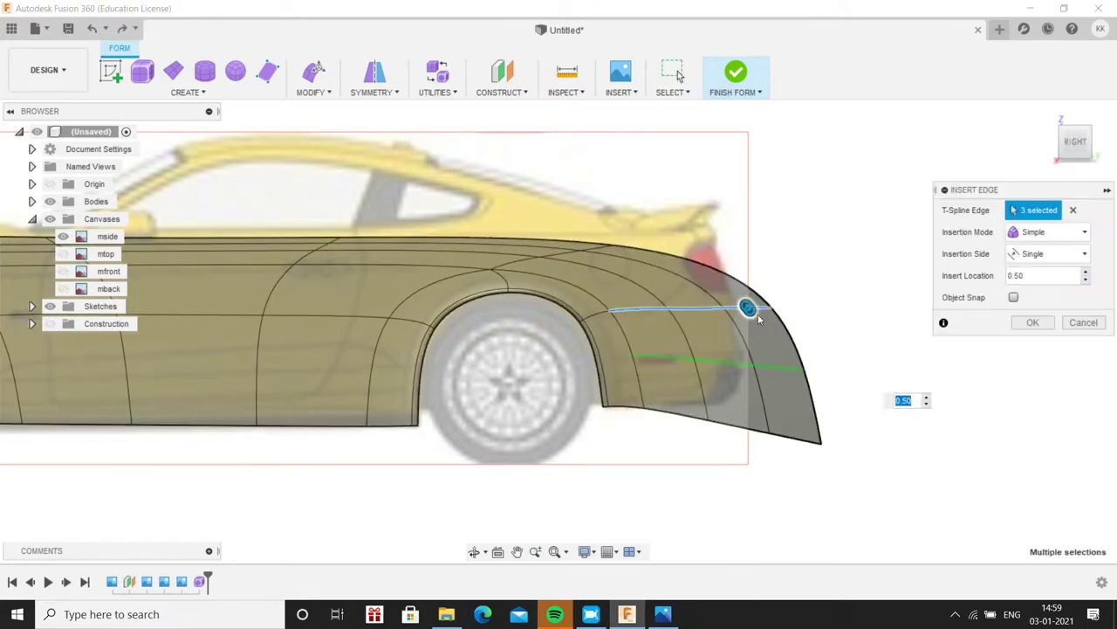
key("Return")
double_click(683, 302)
left_click(1030, 323)
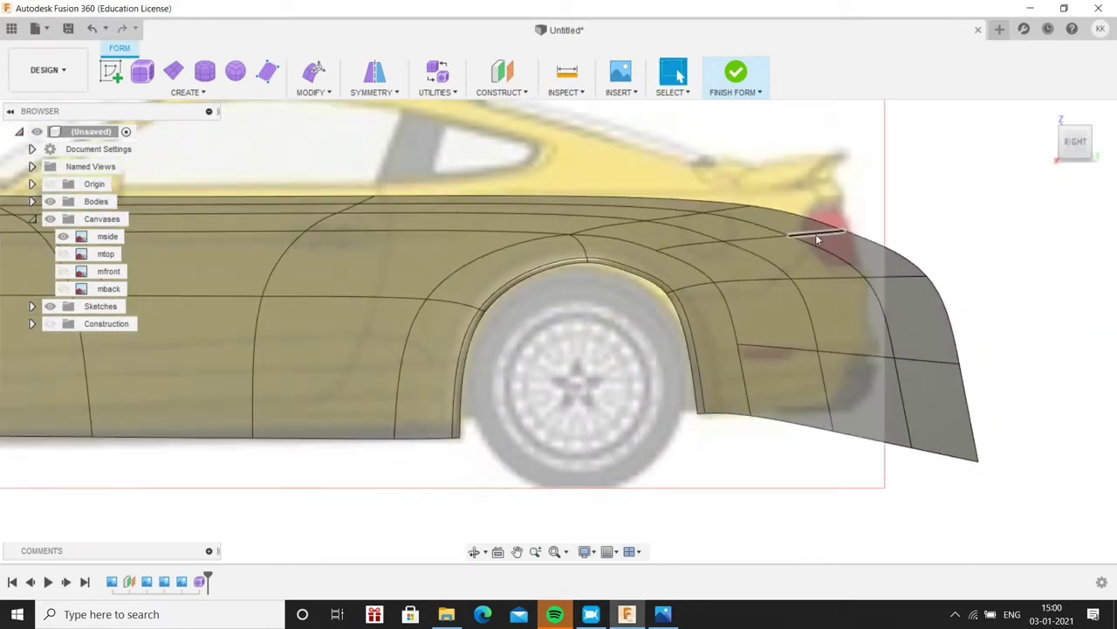
double_click(742, 206)
key("Escape")
Pull the rear fender vertices up and left to tuck in the bumper
middle_click_drag(766, 166, 587, 166)
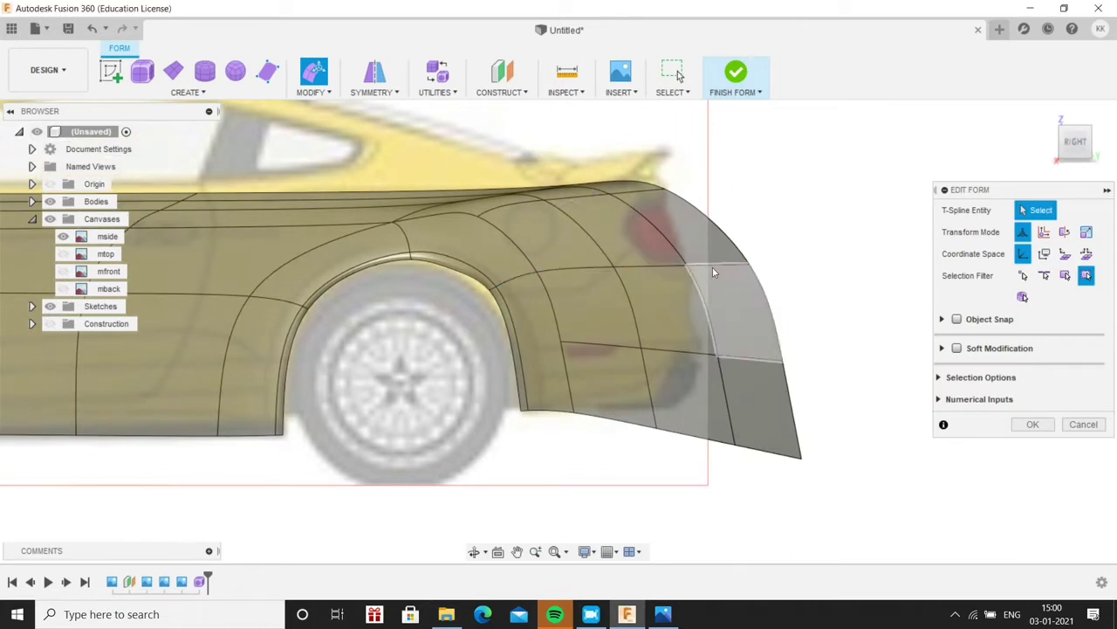
left_click(850, 230)
left_click(687, 253)
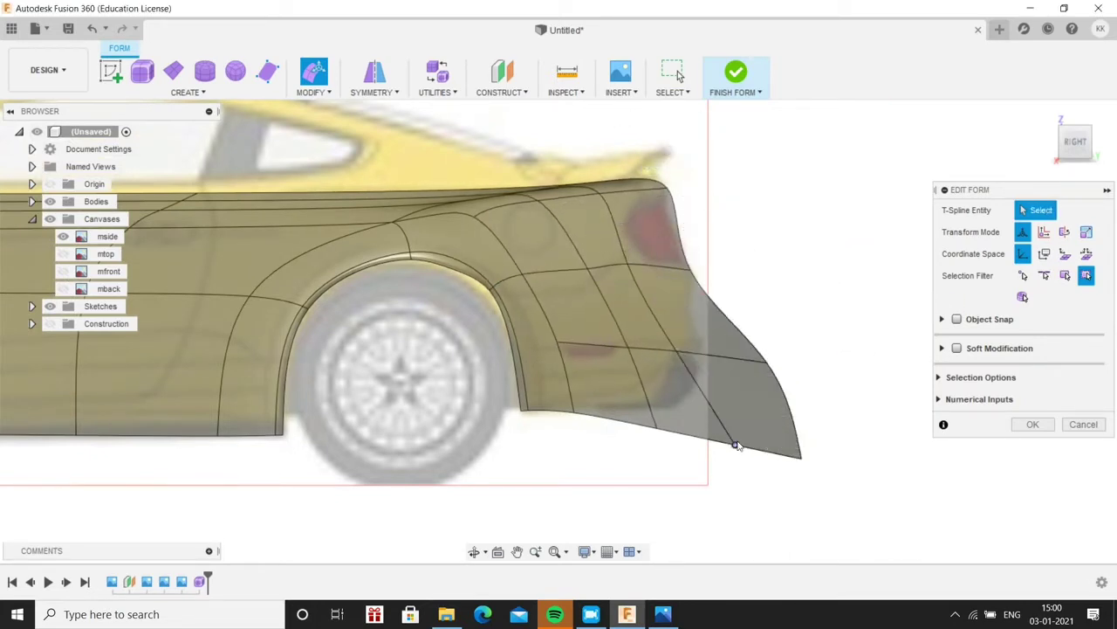
left_click_drag(736, 445, 633, 384)
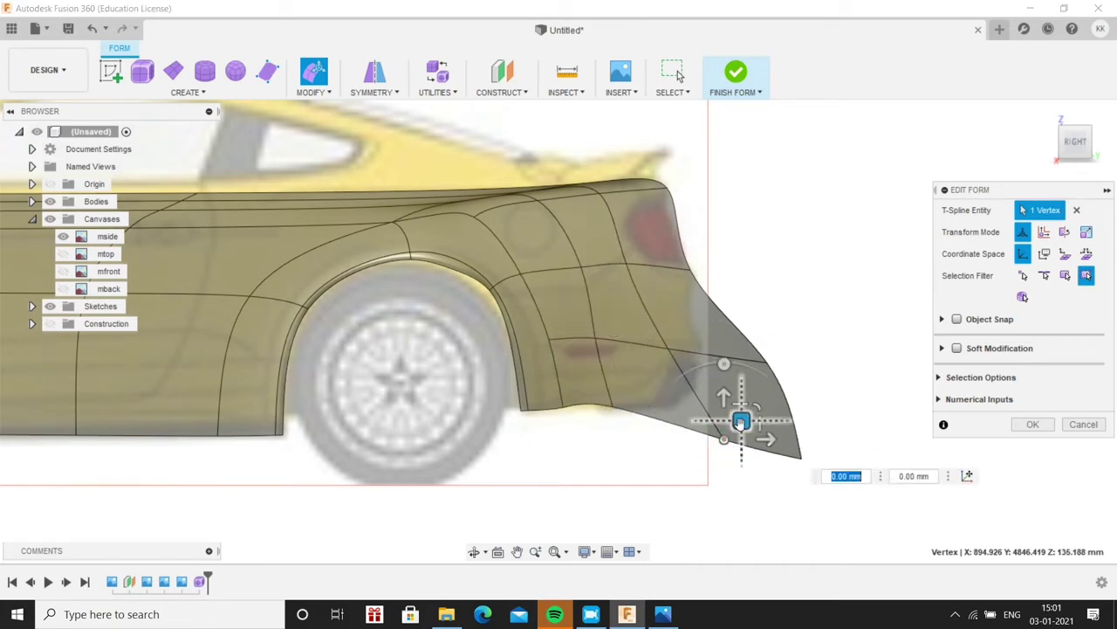
left_click_drag(740, 421, 723, 321)
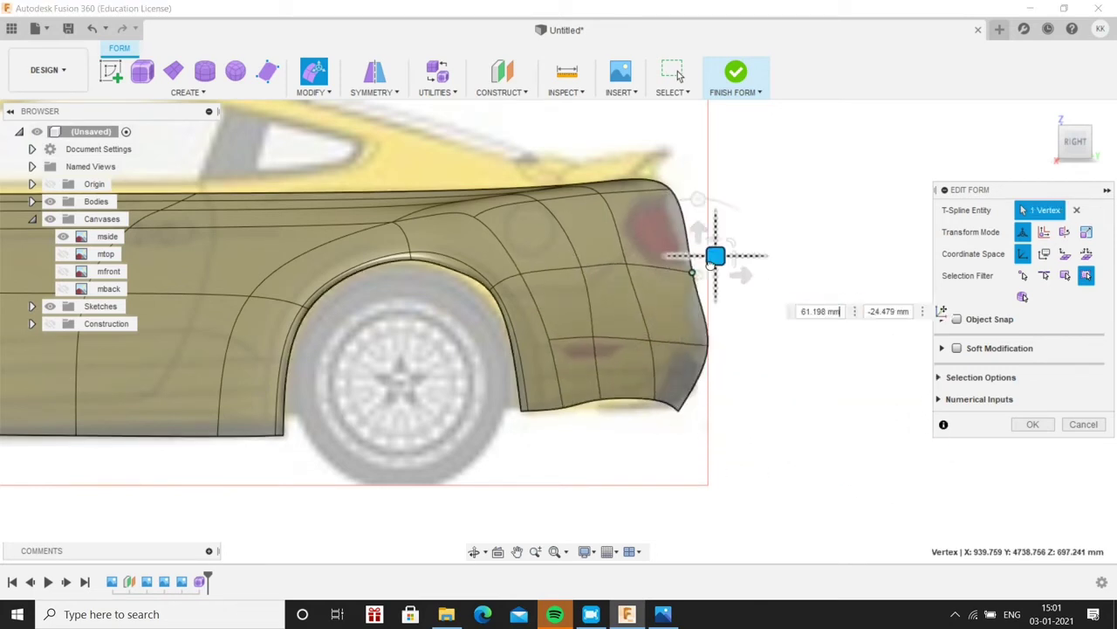
left_click(703, 375)
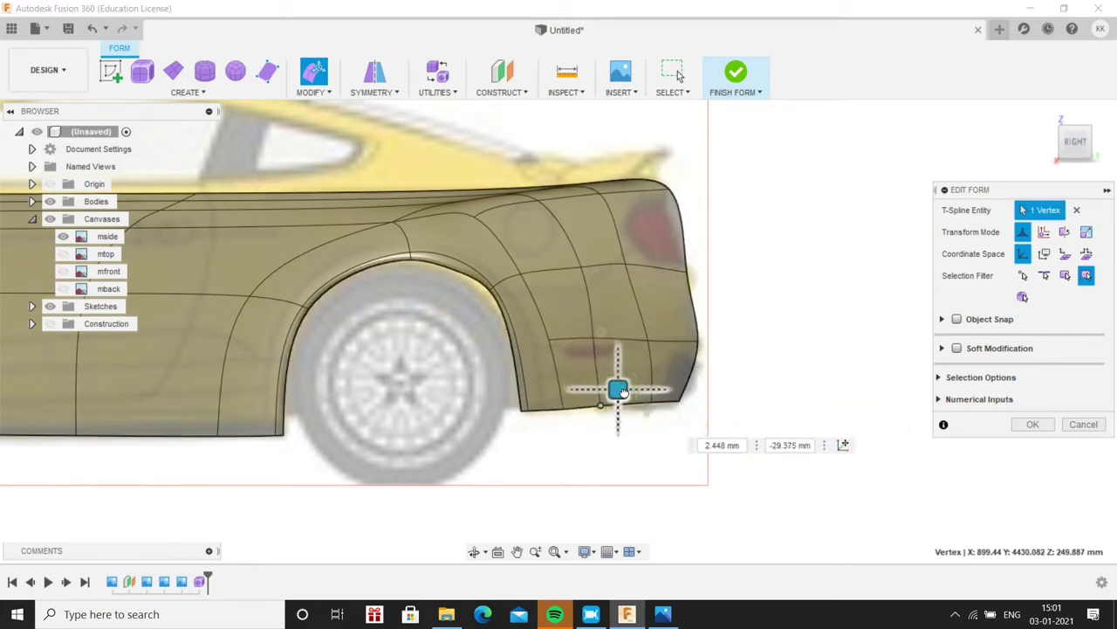
Insert a new edge loop near the tail and offset a tail vertex by 100 mm
right_click(641, 269)
left_click(642, 356)
key("Return")
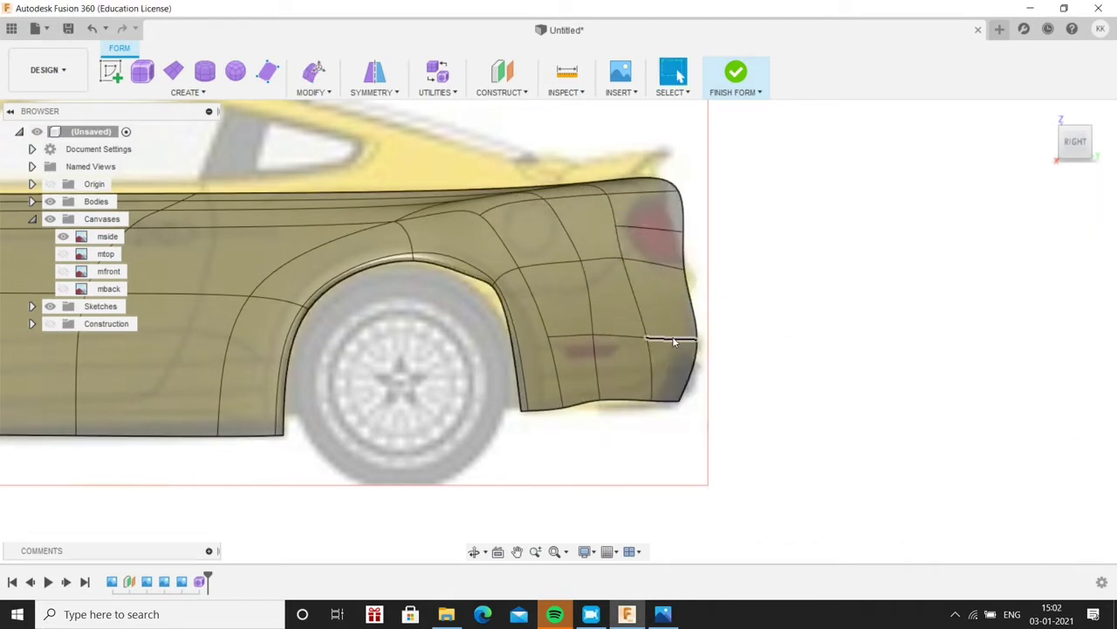
left_click_drag(683, 234, 675, 223)
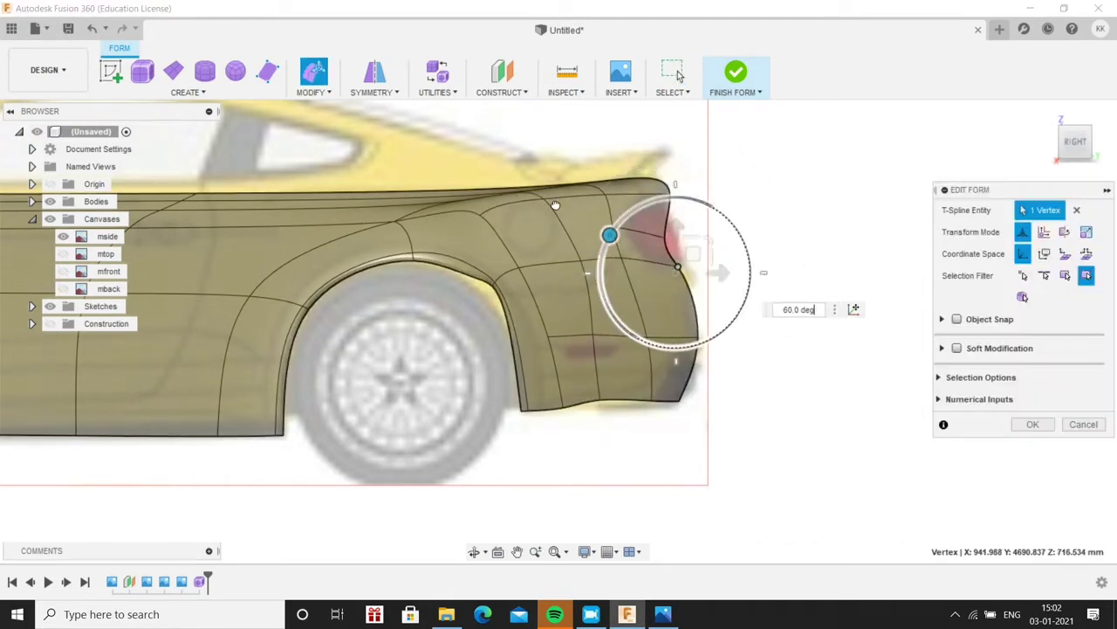
type("100")
key("Return")
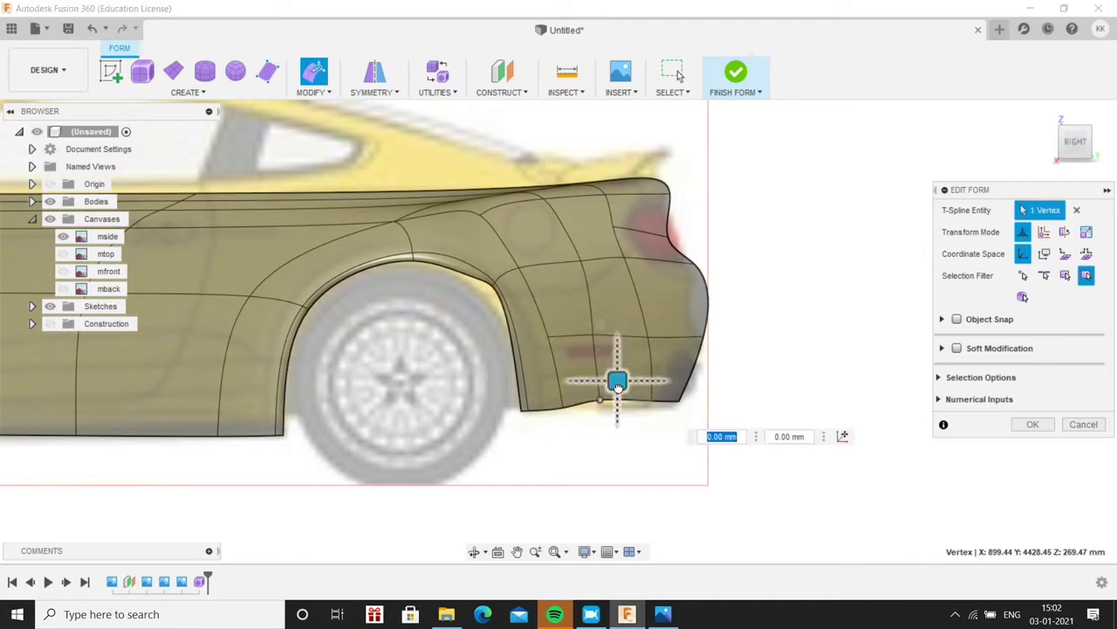
left_click(1021, 423)
left_click(511, 262)
Insert new edges along the top edges of the body side
scroll(244, 350, "down", 10)
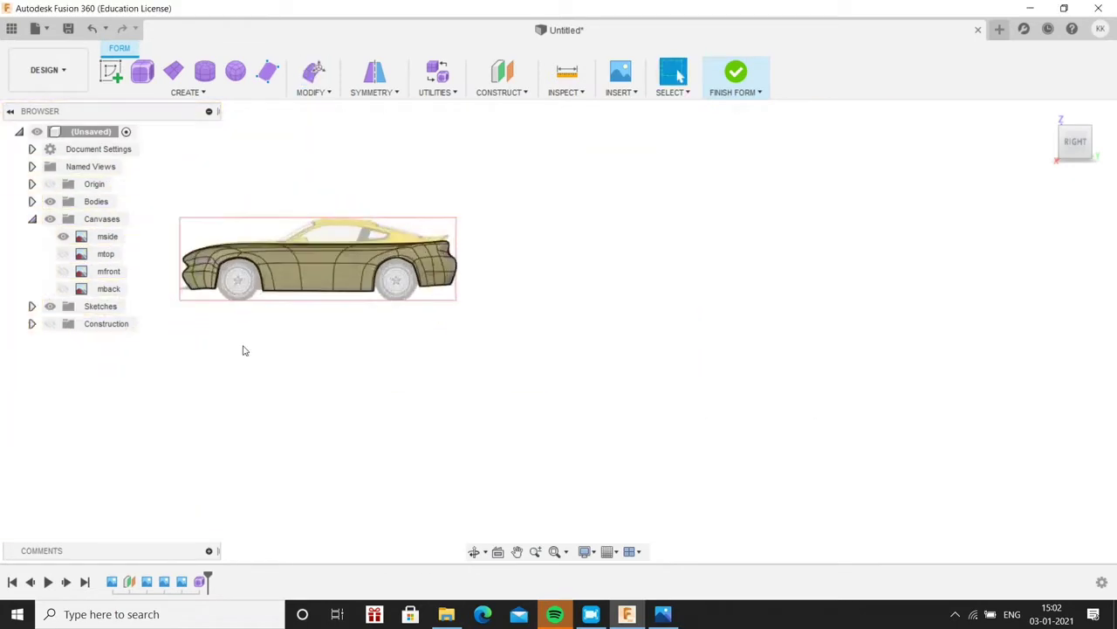
middle_click_drag(245, 350, 235, 344, "shift")
scroll(333, 210, "up", 5)
scroll(438, 214, "up", 4)
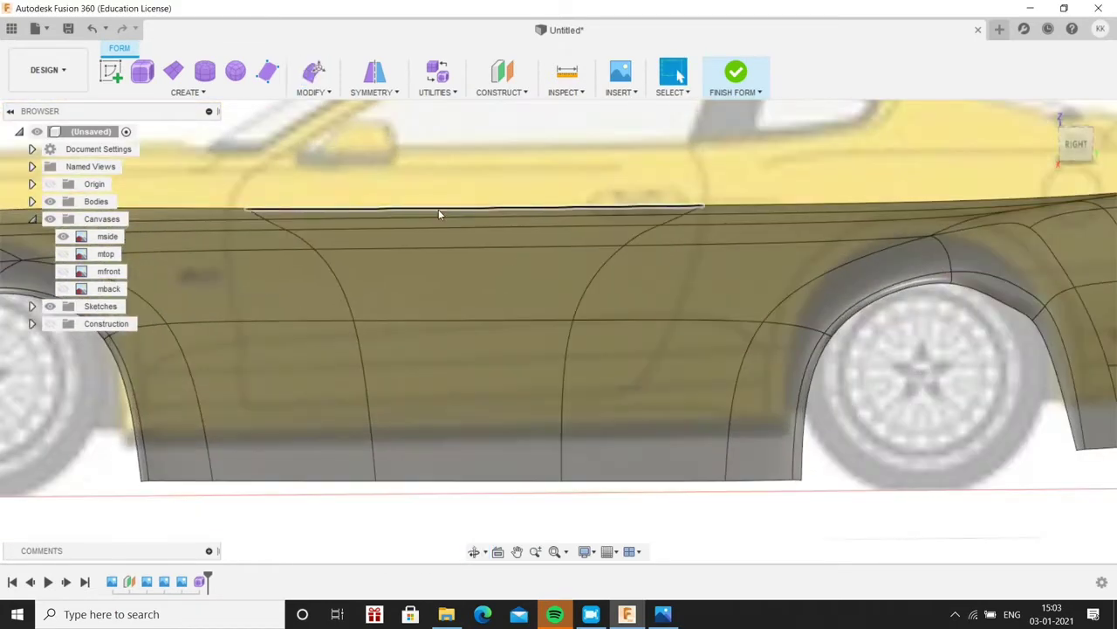
left_click(439, 213)
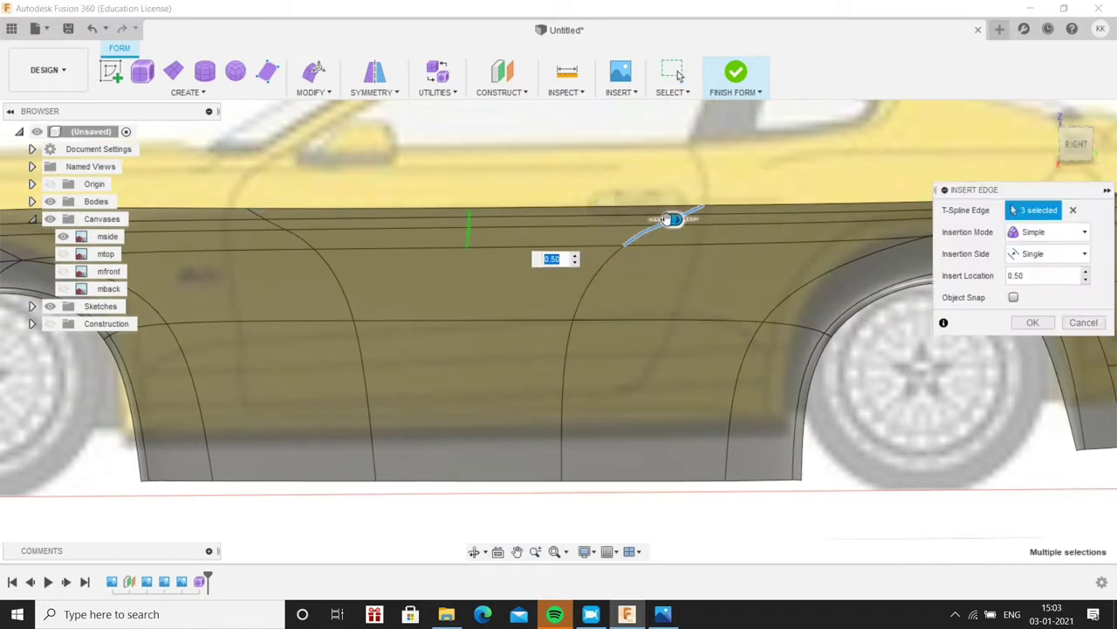
key("Return")
left_click(305, 243, "shift")
key("alt+c")
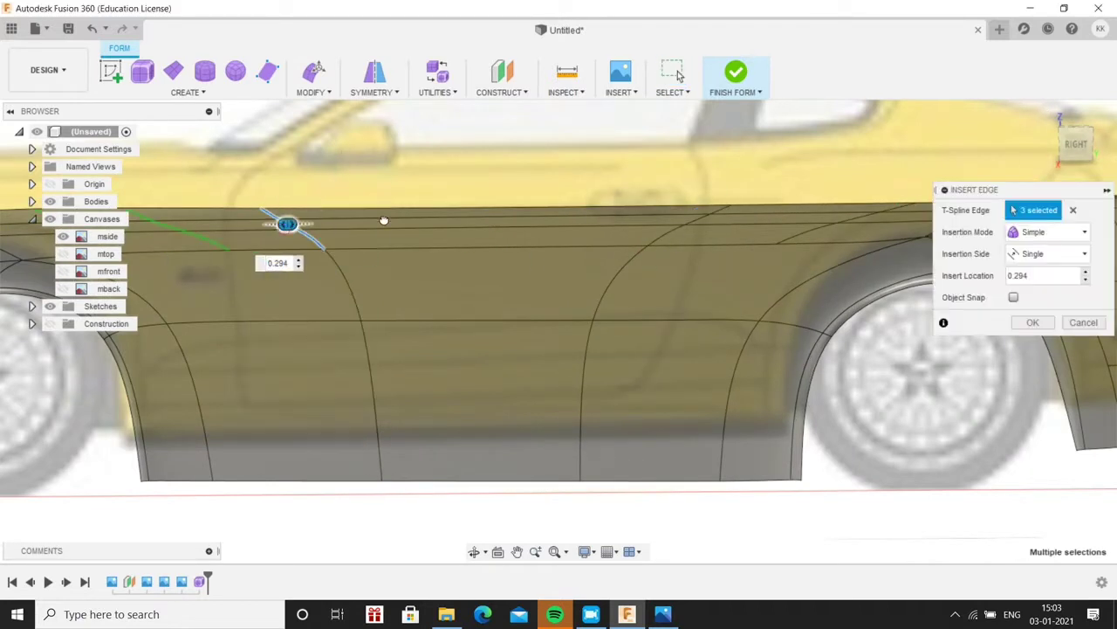
key("Return")
left_click(305, 219)
key("alt+c")
type("0.5")
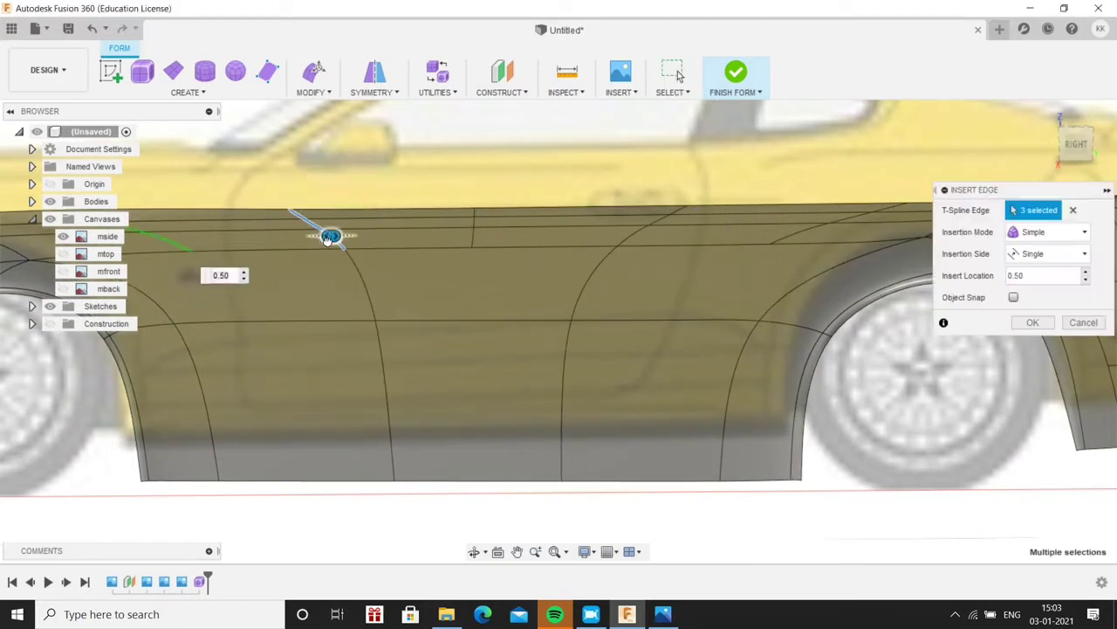
key("Return")
Select the top edge loop and pull it upward into a tall cabin block
scroll(577, 239, "down", 5)
scroll(386, 211, "up", 3)
scroll(323, 197, "up", 2)
key("alt+e")
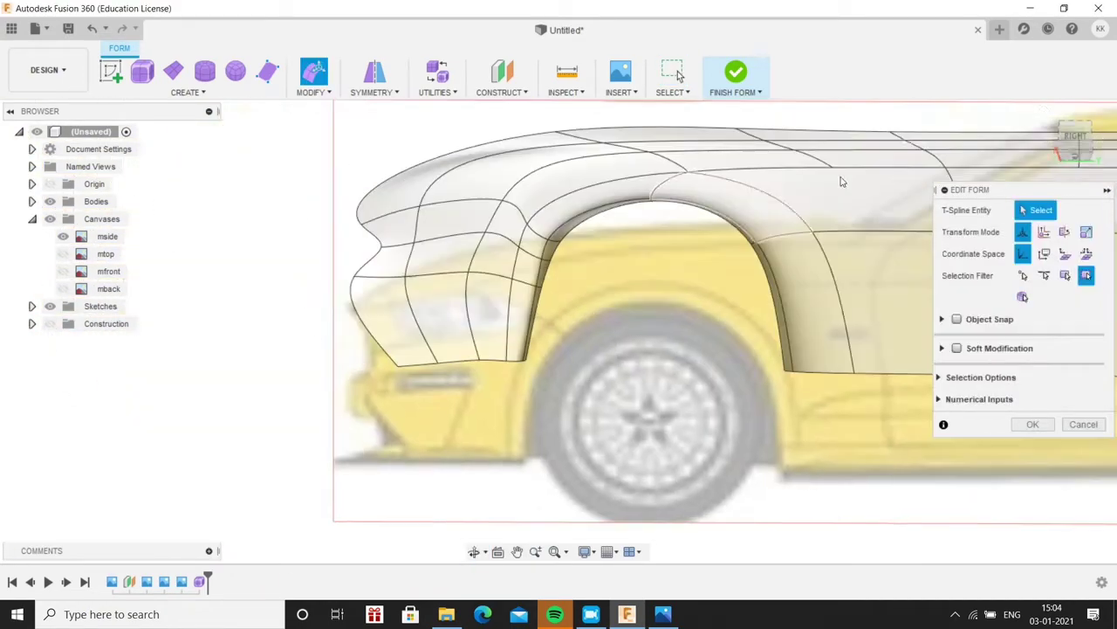
middle_click_drag(396, 316, 666, 312)
scroll(666, 312, "down", 3)
scroll(371, 194, "up", 1)
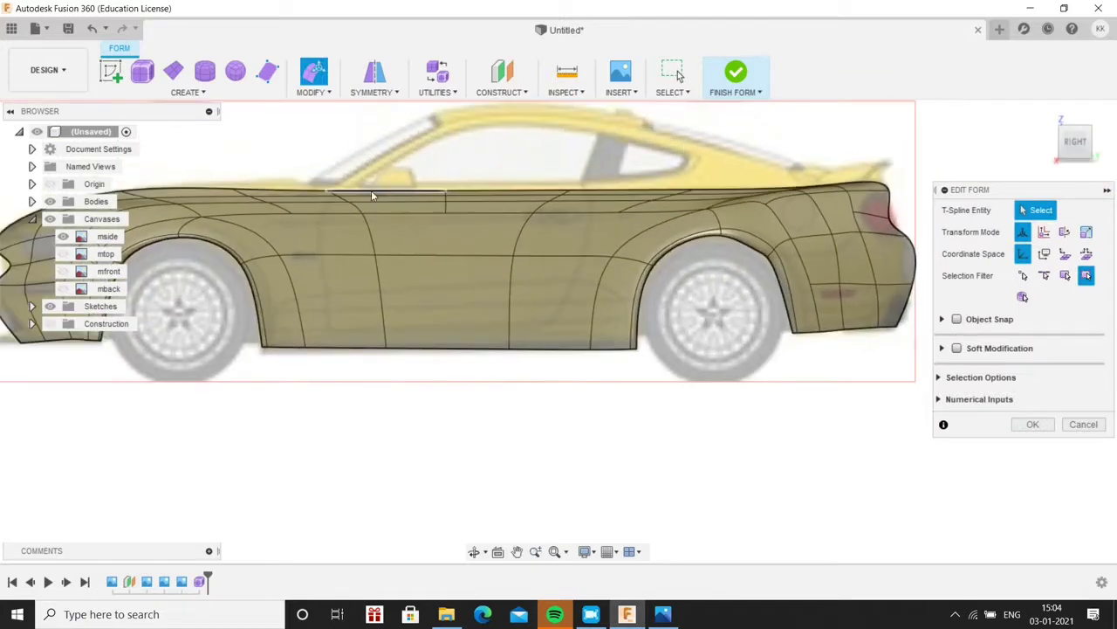
double_click(419, 192)
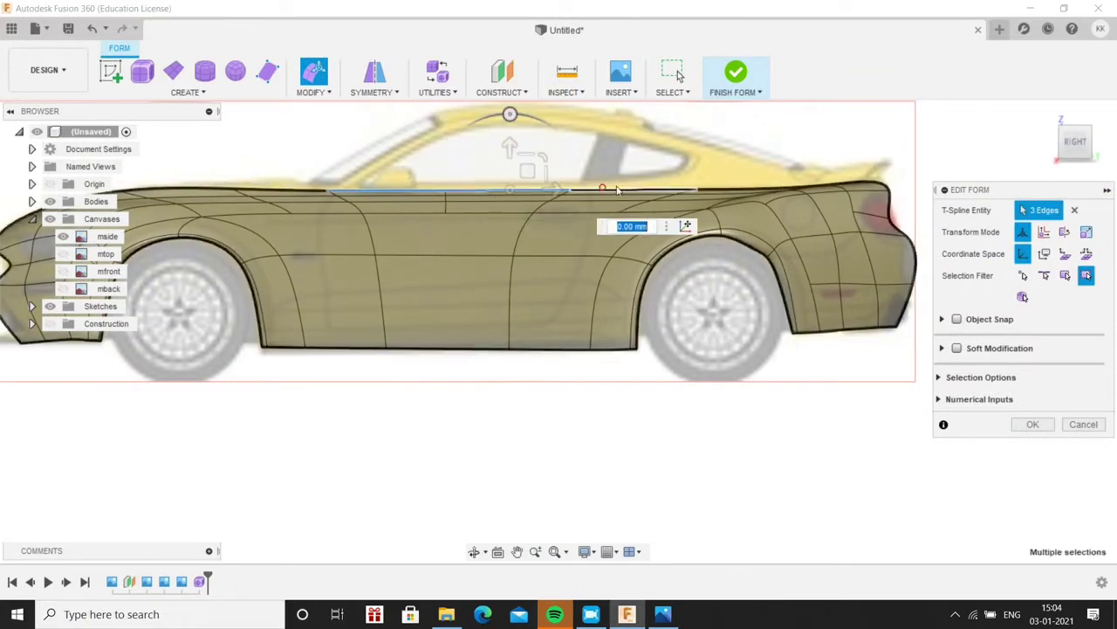
left_click_drag(590, 170, 588, 110)
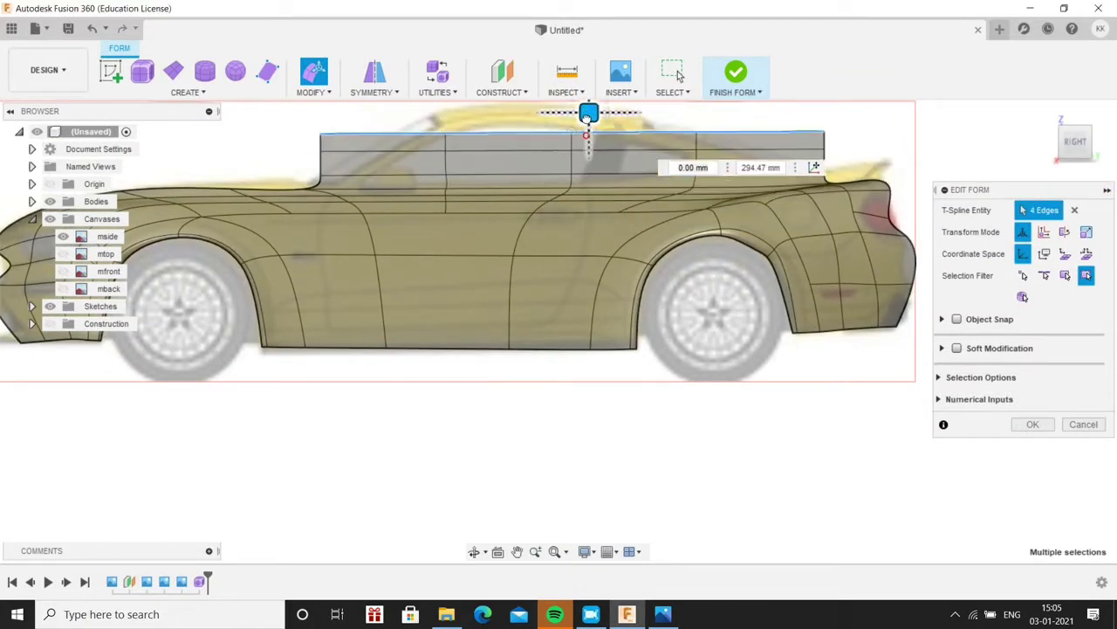
Redo the raised block, then slope its rear roof corner down toward the trunk
scroll(806, 172, "up", 2)
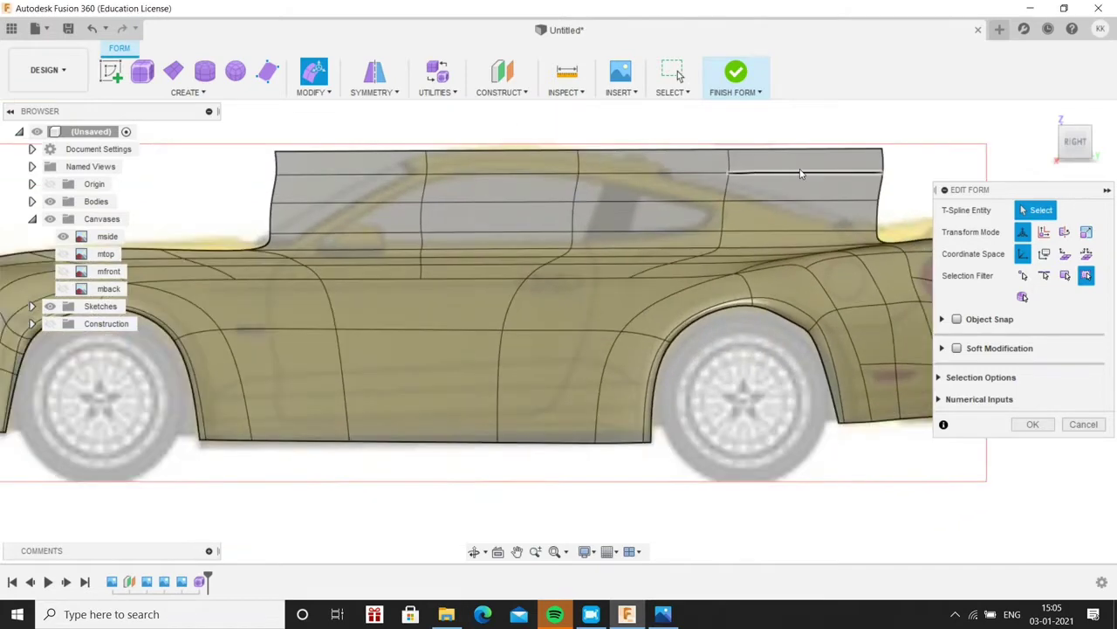
left_click(797, 166)
key("ctrl+z")
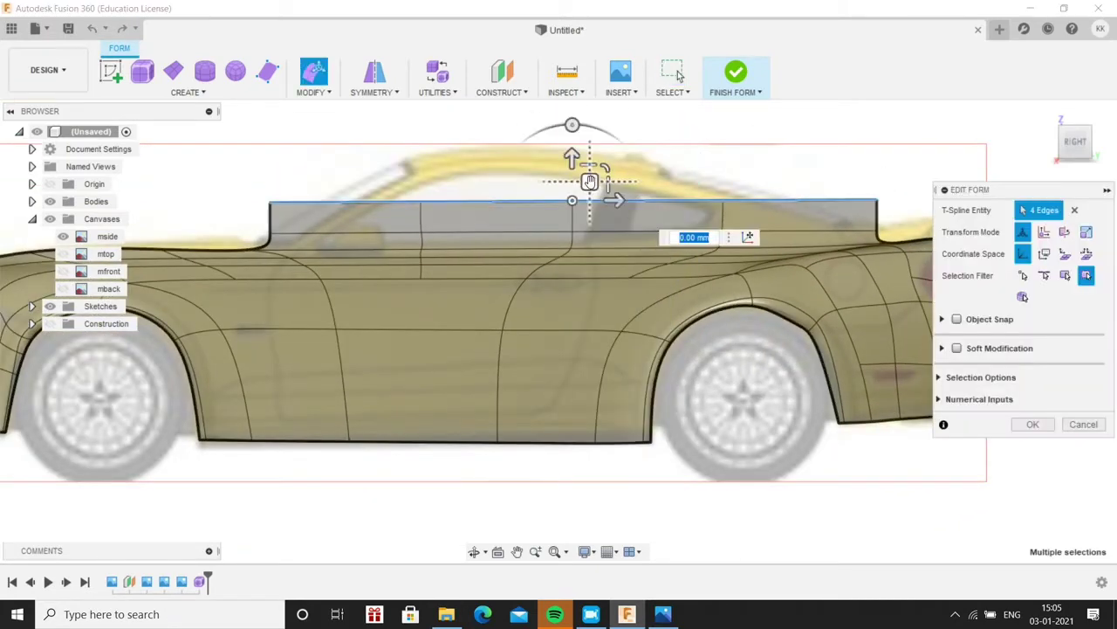
left_click_drag(586, 180, 588, 125)
left_click(856, 159)
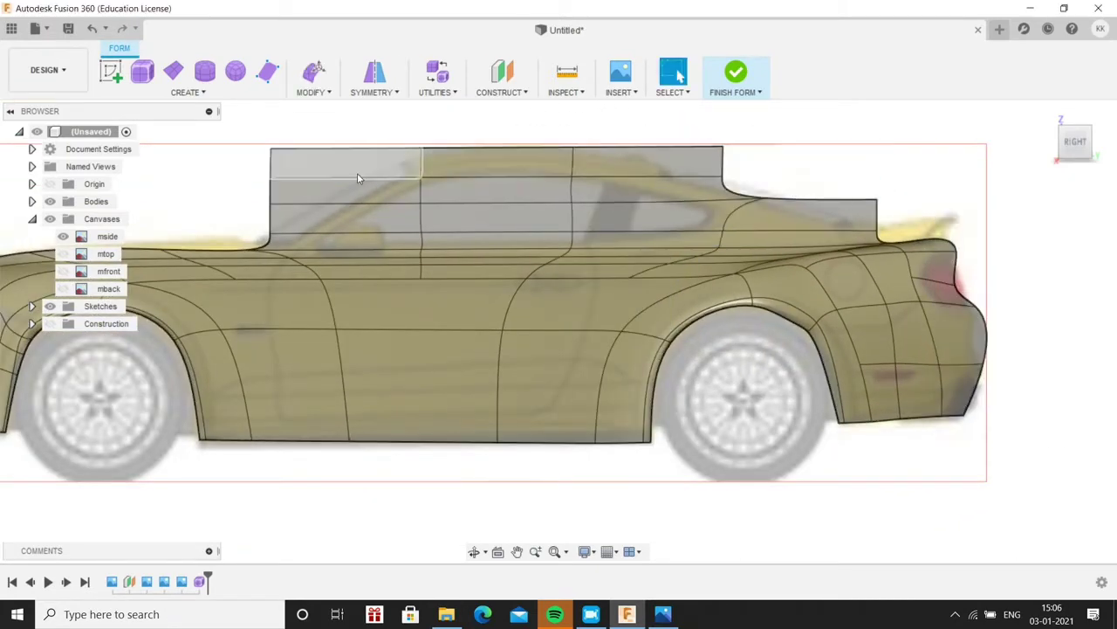
left_click_drag(875, 202, 797, 198)
middle_click_drag(870, 211, 816, 210)
mouse_move(744, 186)
left_mouse_down()
mouse_move(703, 166)
mouse_move(689, 173)
left_mouse_up()
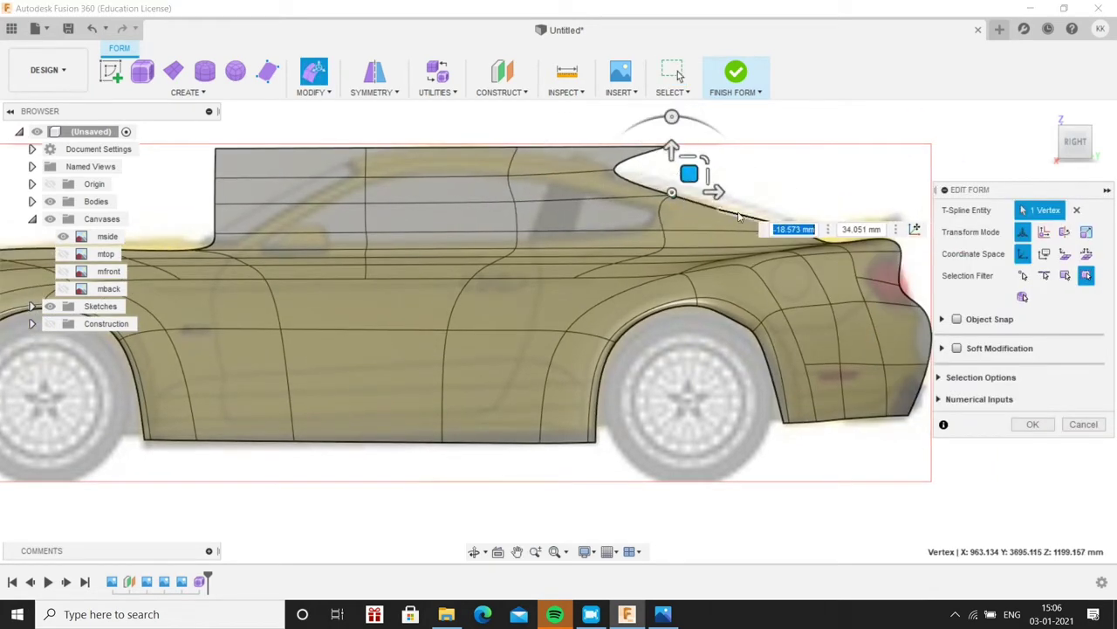
Lower the rear roof vertices into a fastback slope down to the rear spoiler
key("Escape")
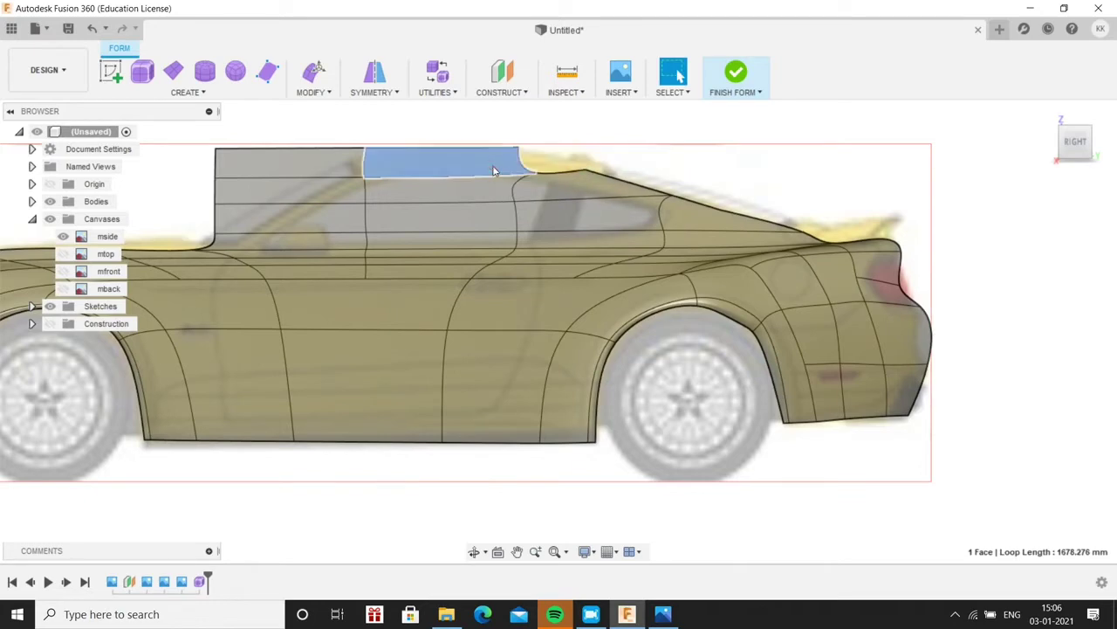
scroll(347, 157, "up", 1)
right_click(507, 179)
left_click(536, 160)
left_click(591, 153)
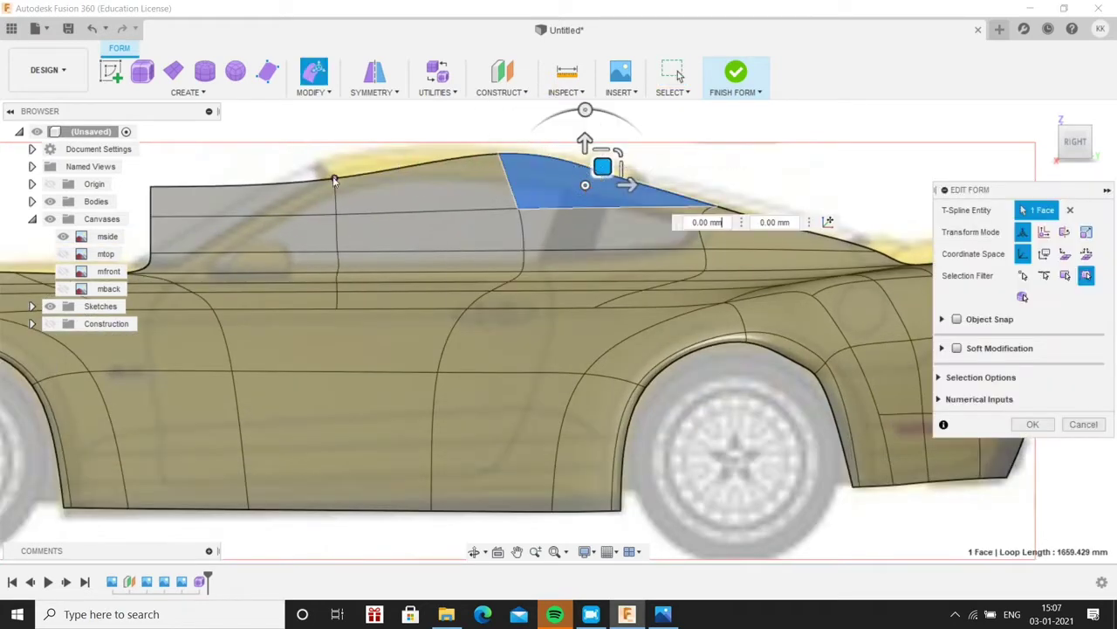
left_click(319, 157)
left_click(636, 145)
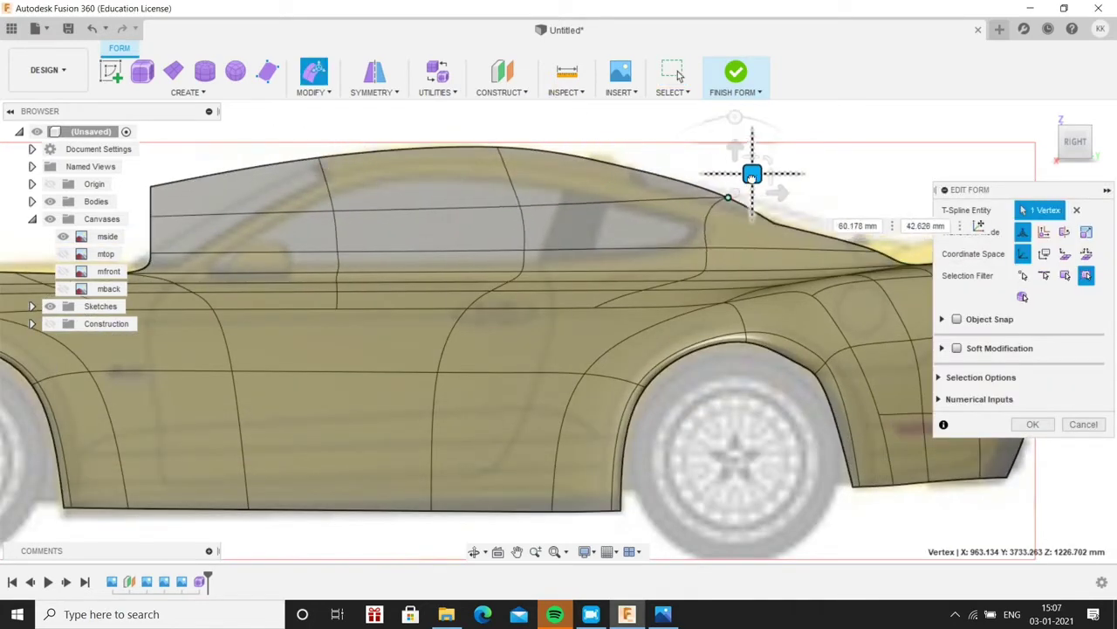
middle_click_drag(724, 245, 575, 244)
left_click_drag(622, 175, 717, 221)
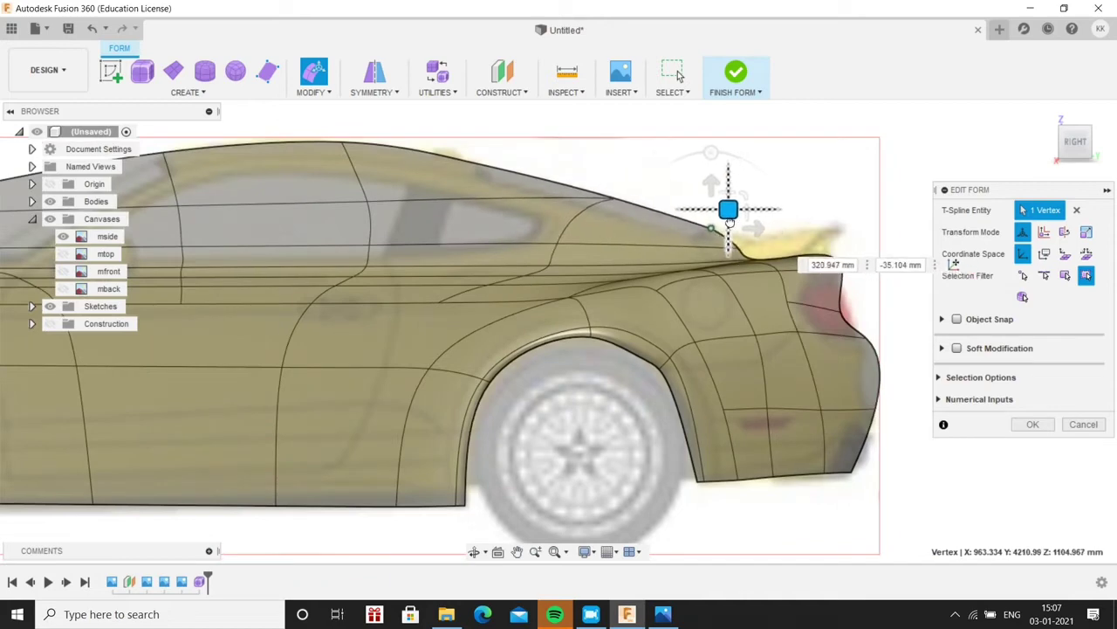
Reshape the windshield pillar edge to match the side reference image
middle_click_drag(728, 226, 1109, 228)
left_click(328, 251)
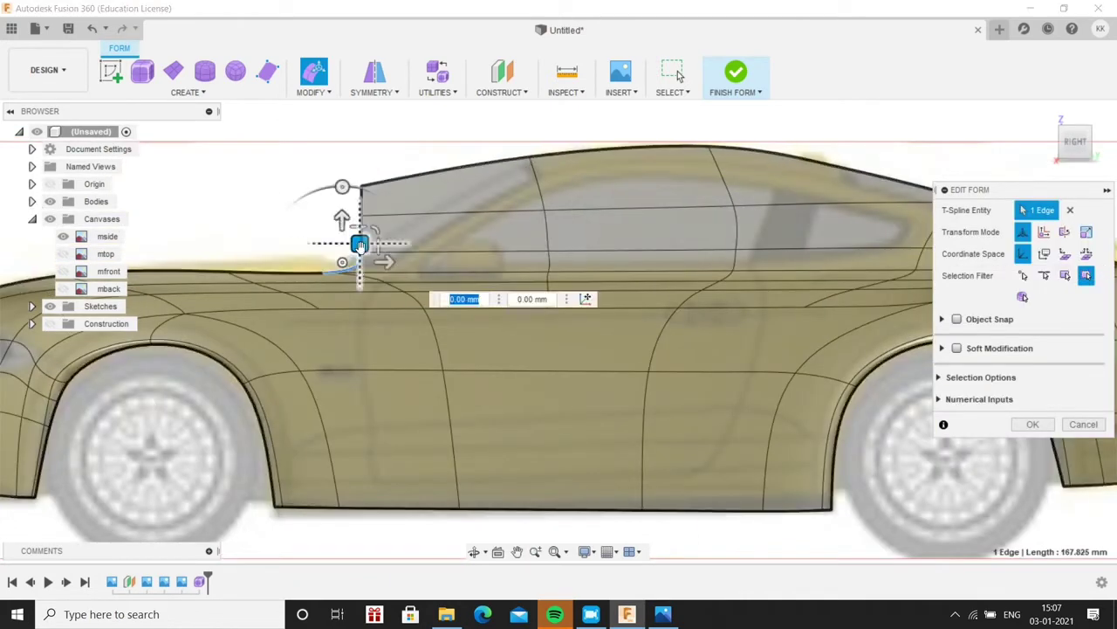
mouse_move(360, 185)
left_mouse_down()
mouse_move(449, 165)
mouse_move(379, 217)
mouse_move(419, 213)
mouse_move(492, 170)
left_mouse_up()
scroll(647, 261, "down", 5)
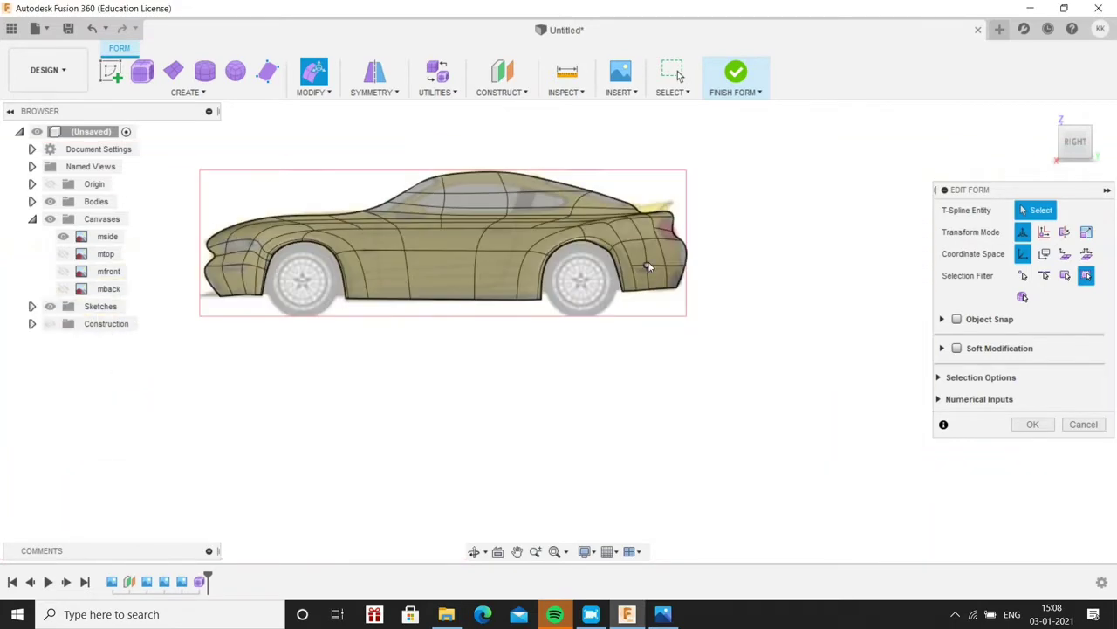
mouse_move(647, 261)
middle_mouse_down("shift")
mouse_move(464, 384)
mouse_move(524, 262)
middle_mouse_up("shift")
Show the mfront canvas, rotate the roof edges and tilt the body side inward at the top
left_click(63, 271)
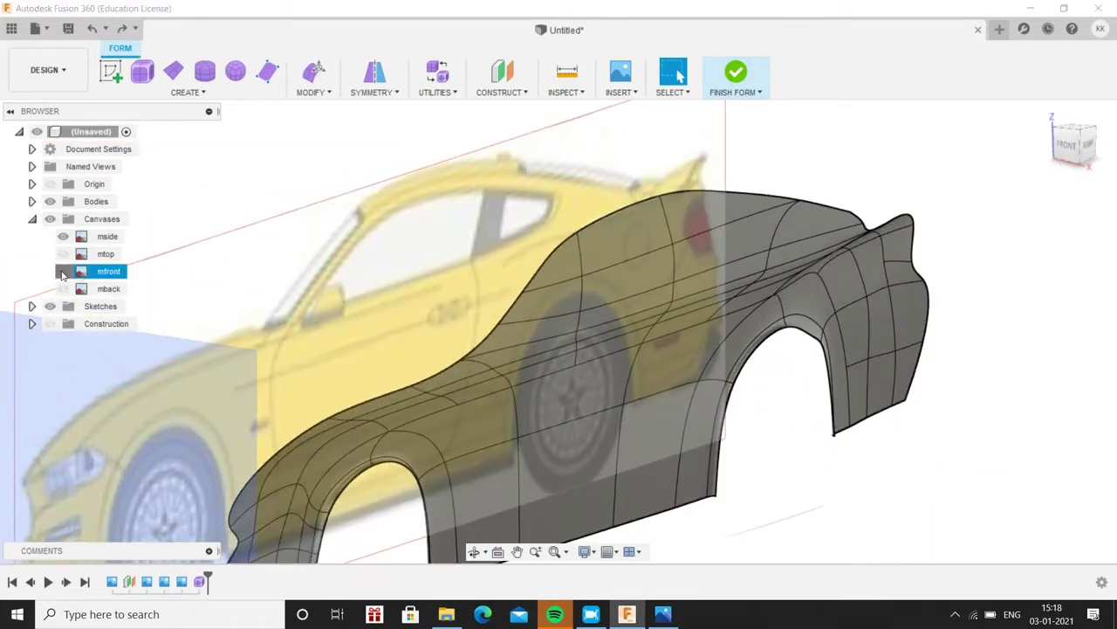
middle_click_drag(753, 424, 566, 237, "shift")
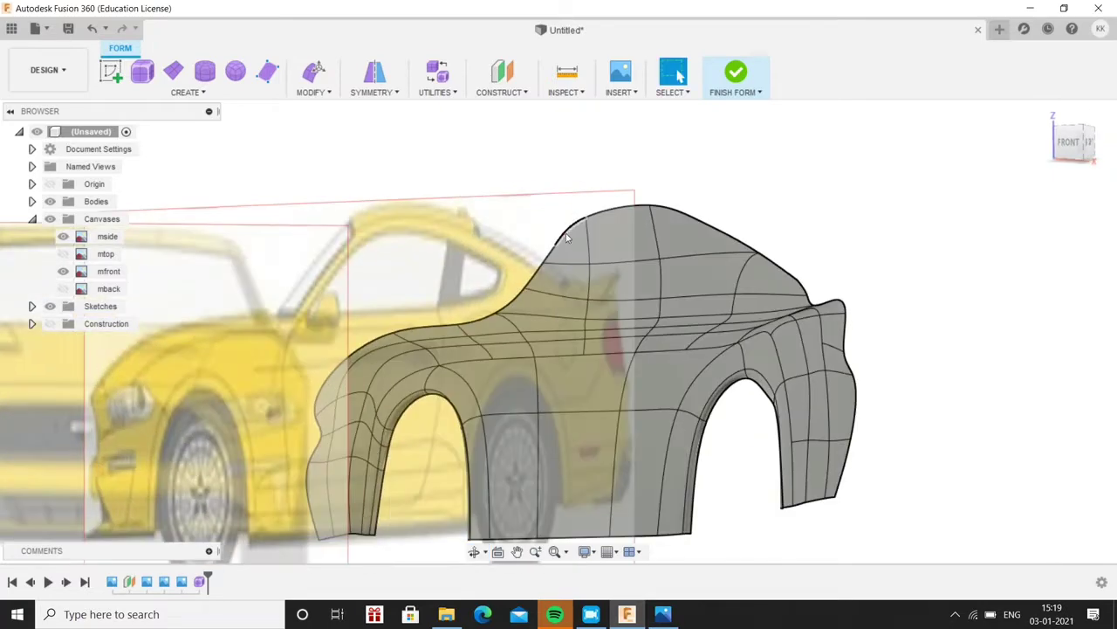
right_click(562, 246)
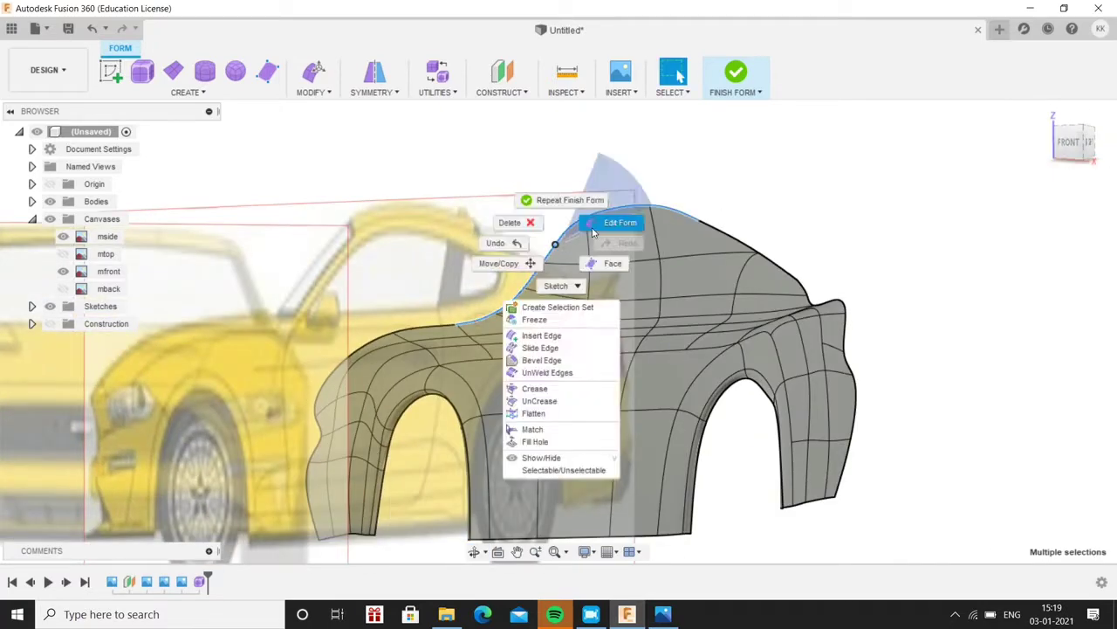
left_click(611, 222)
left_click_drag(653, 252, 664, 236)
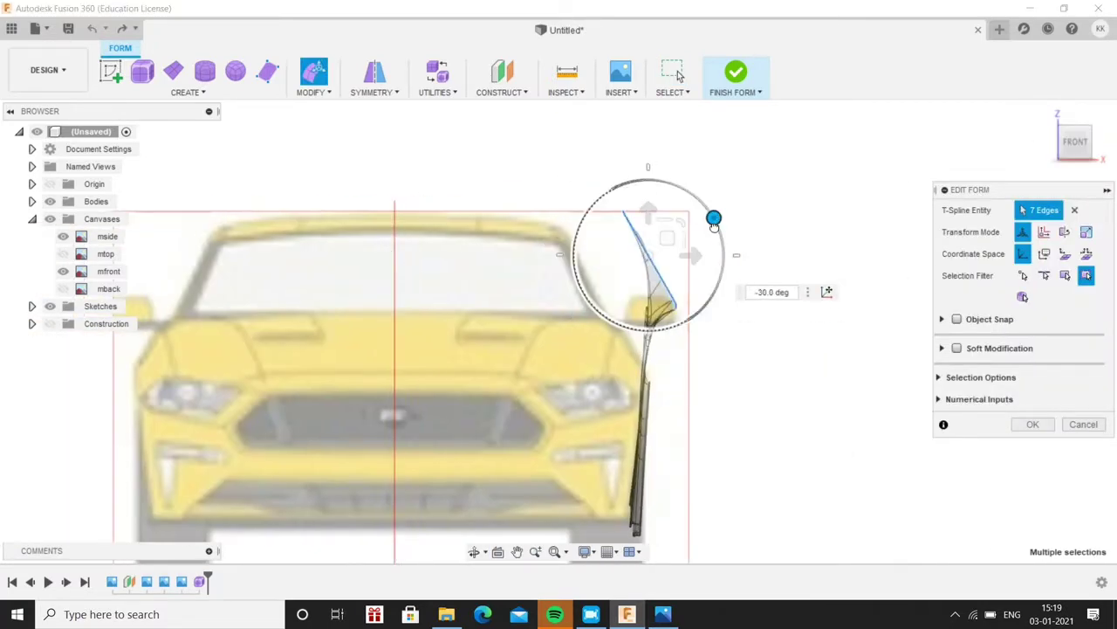
left_click_drag(586, 169, 719, 379)
left_click_drag(723, 313, 684, 297)
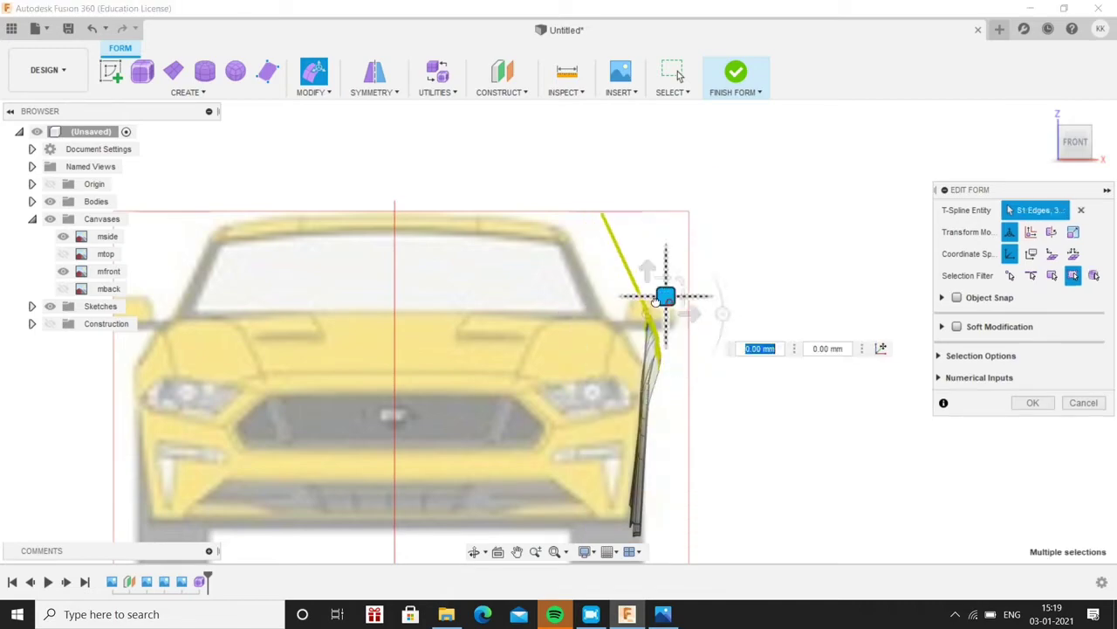
Move the front wheel-arch edges to fit the reference
mouse_move(733, 295)
middle_mouse_down("shift")
mouse_move(451, 496)
mouse_move(590, 450)
mouse_move(356, 431)
middle_mouse_up("shift")
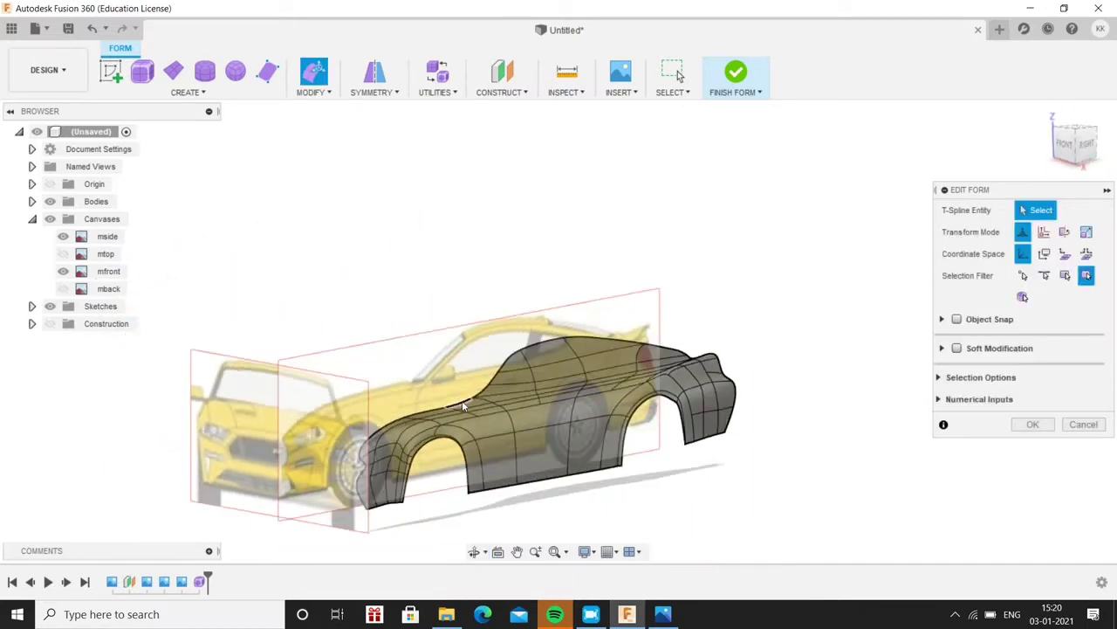
left_click(357, 430)
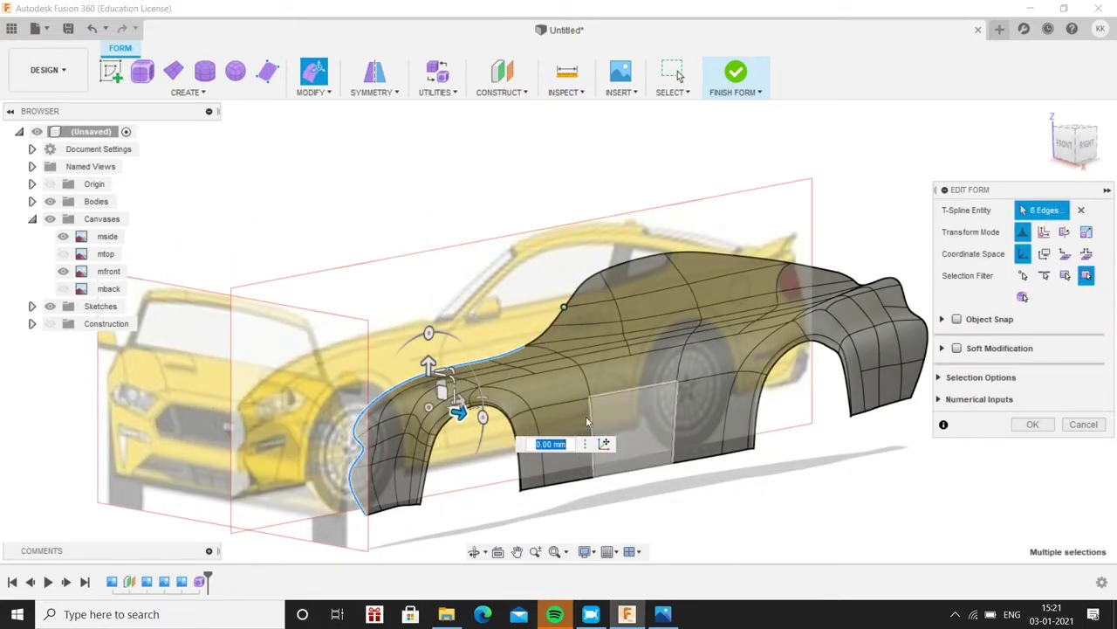
left_click_drag(668, 310, 552, 329)
middle_click_drag(555, 323, 583, 444, "shift")
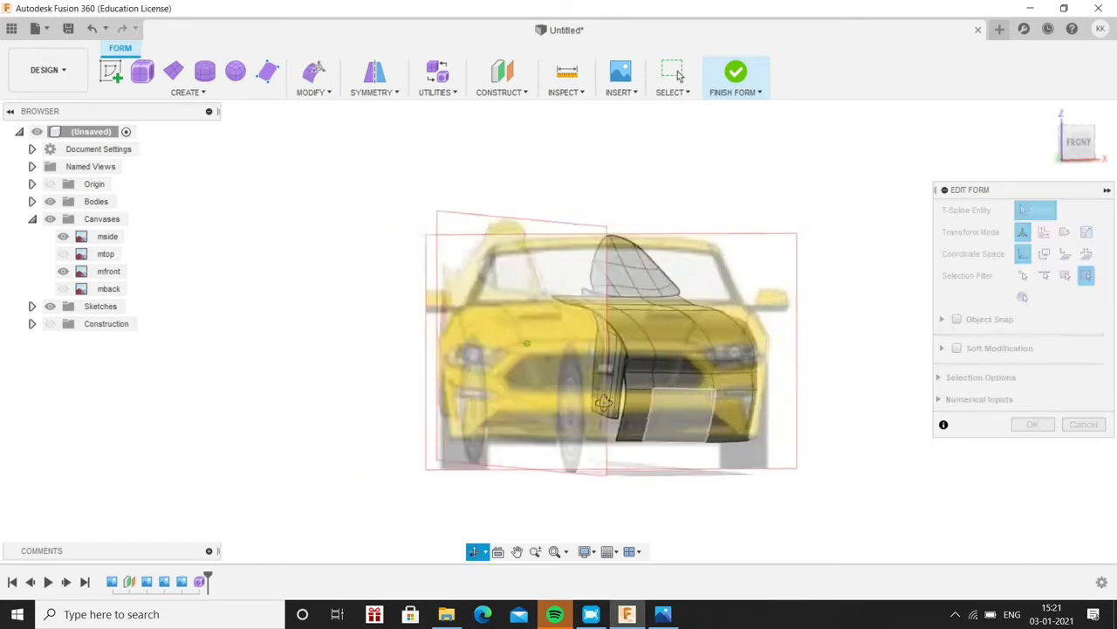
left_click(583, 443)
Pull the nose vertices down so the front panel matches the mfront reference
scroll(550, 348, "up", 3)
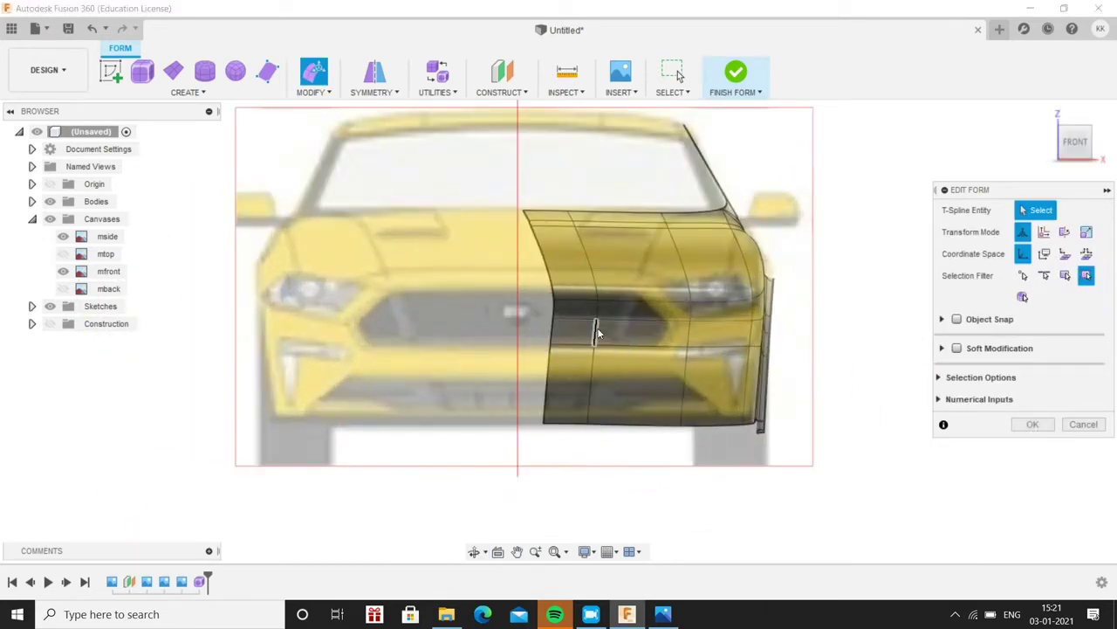
left_click_drag(616, 338, 555, 322)
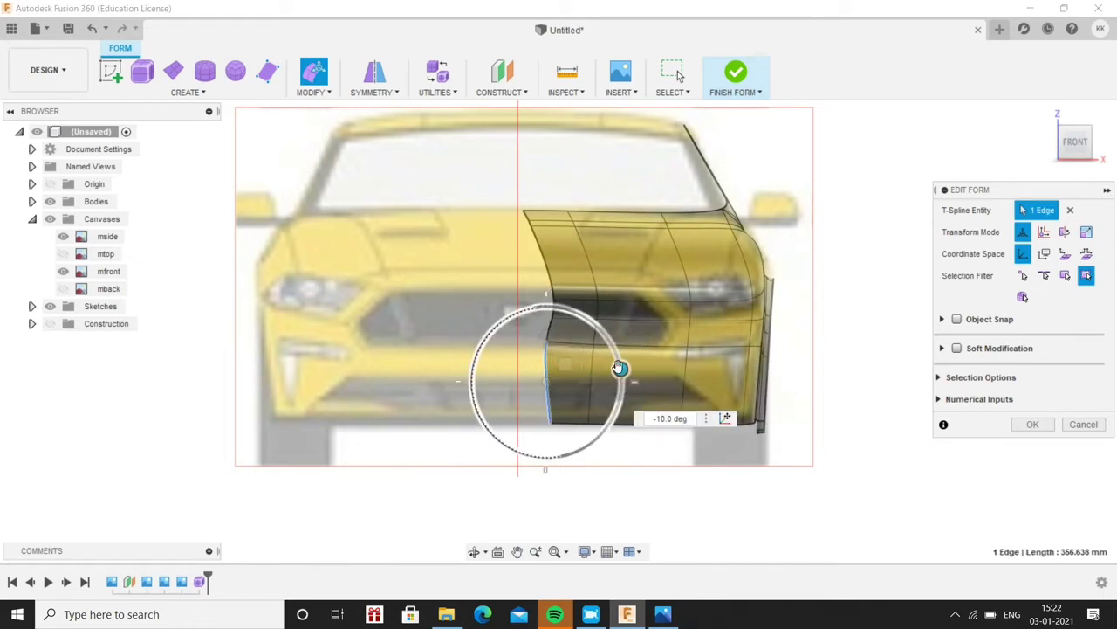
left_click_drag(619, 368, 616, 370)
mouse_move(536, 367)
left_mouse_down()
mouse_move(550, 370)
mouse_move(551, 249)
mouse_move(530, 297)
mouse_move(539, 329)
left_mouse_up()
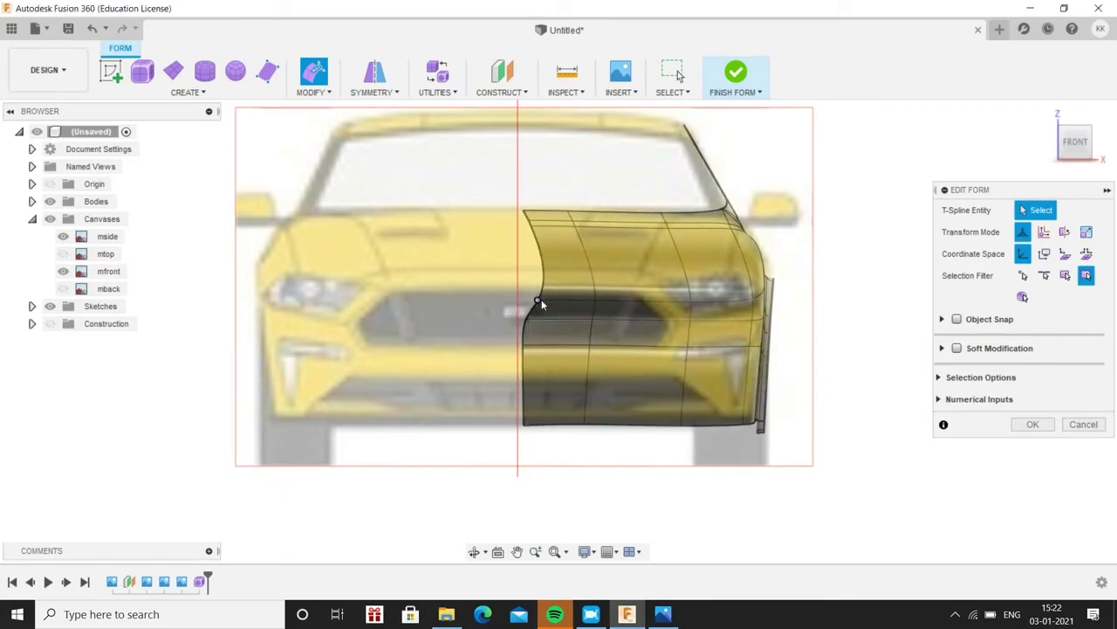
left_click_drag(536, 250, 532, 274)
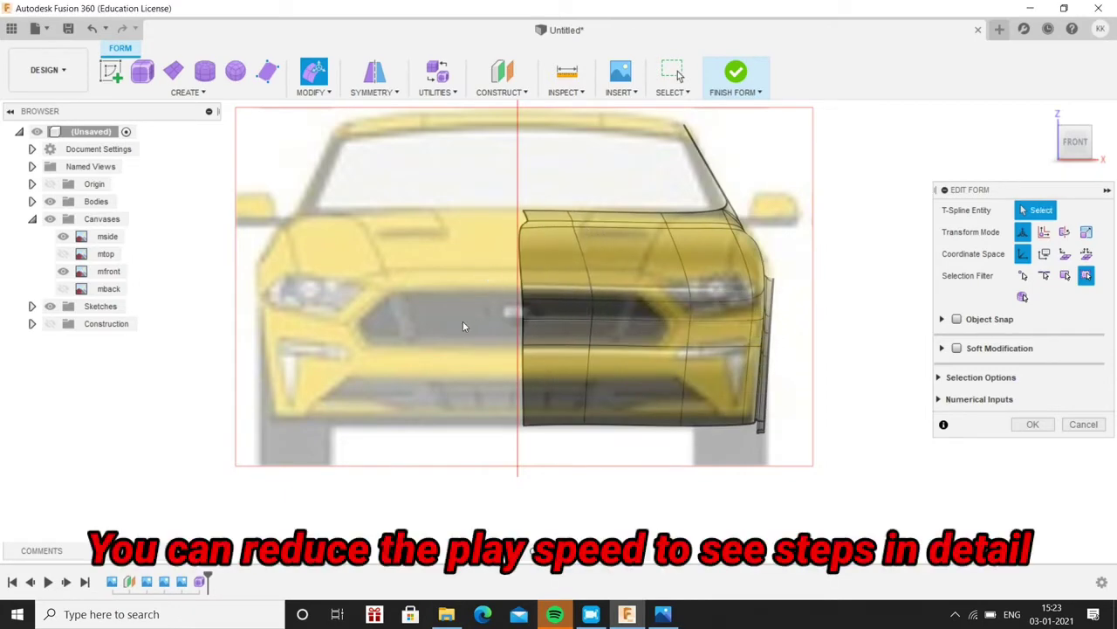
mouse_move(463, 320)
middle_mouse_down("shift")
mouse_move(406, 415)
mouse_move(456, 331)
mouse_move(377, 259)
middle_mouse_up("shift")
In the front view, rotate the selected hood faces by about 5 degrees
scroll(456, 332, "up", 5)
double_click(330, 276)
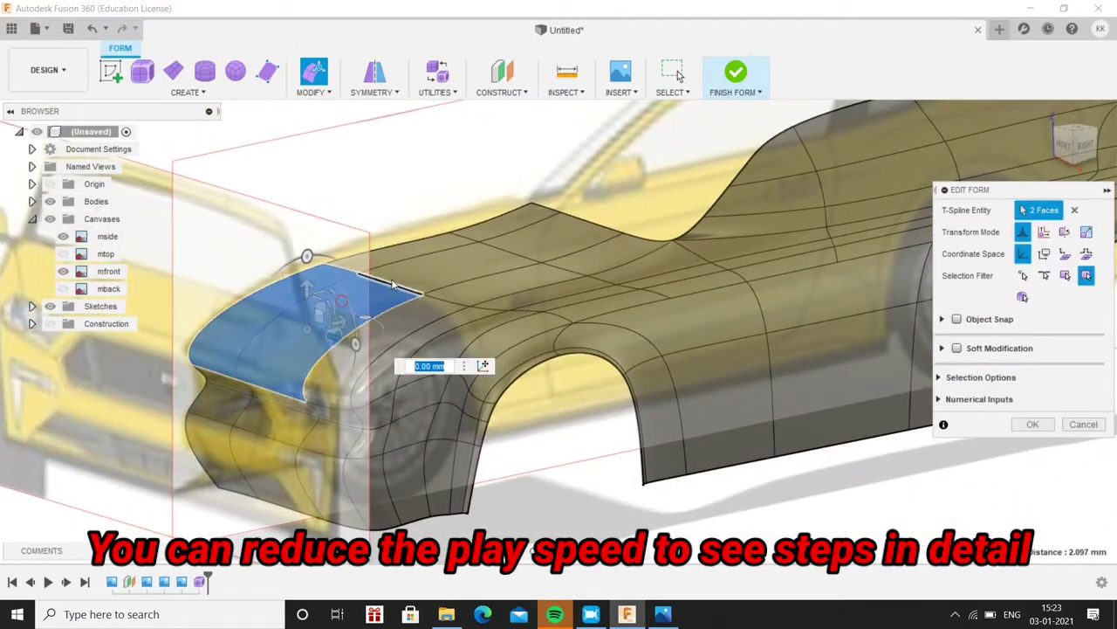
left_click(454, 262, "shift")
left_click(448, 257, "shift")
left_click(1075, 142)
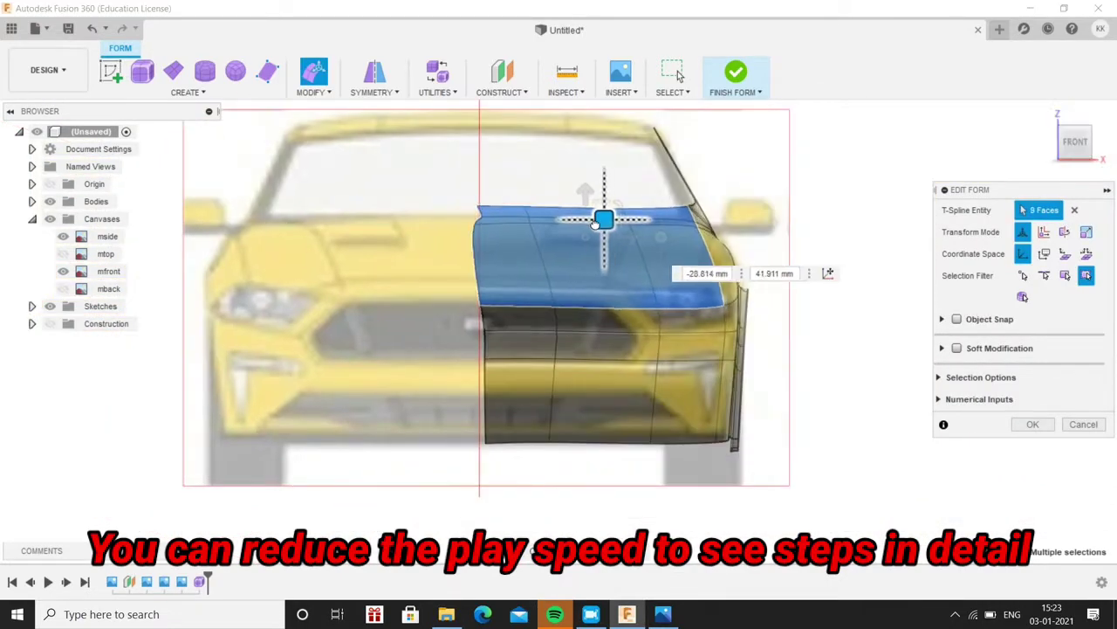
left_click_drag(665, 246, 703, 260)
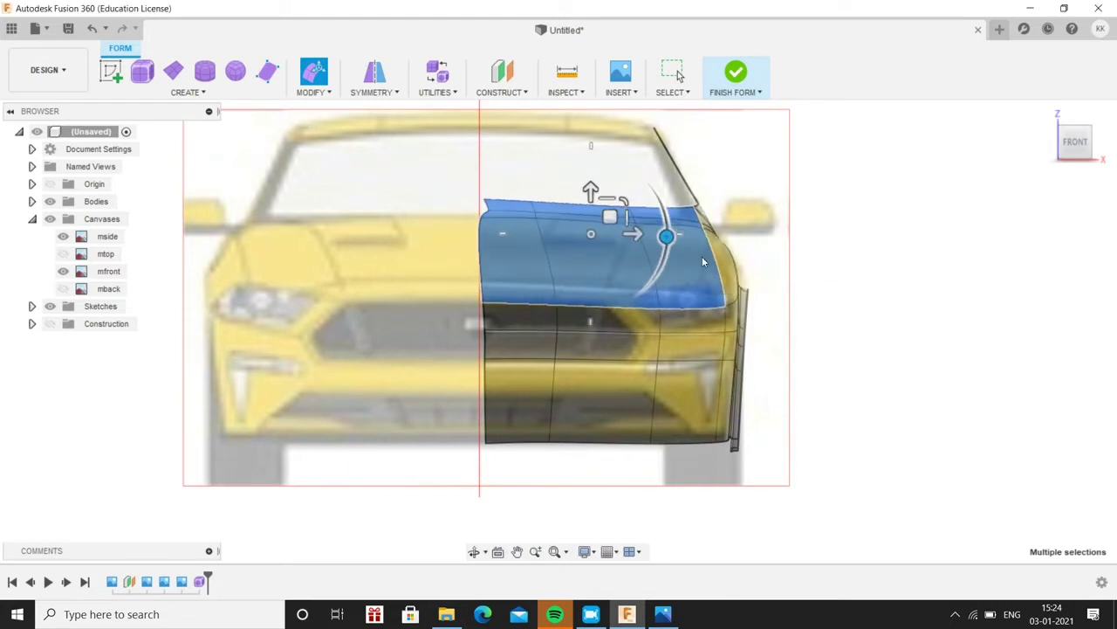
left_click_drag(666, 197, 665, 247)
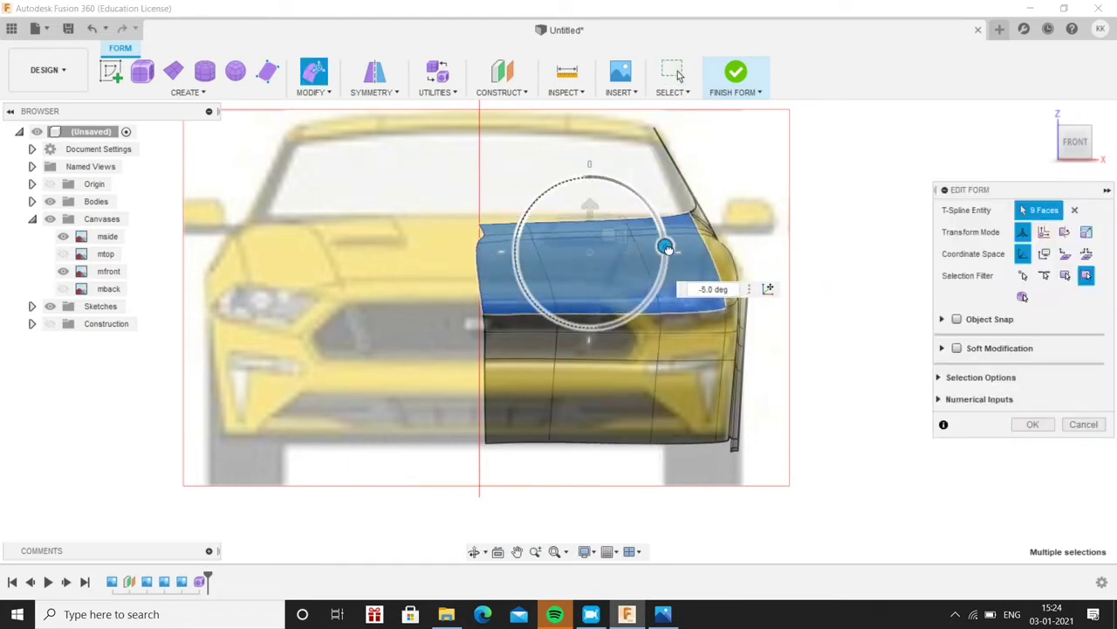
key("Return")
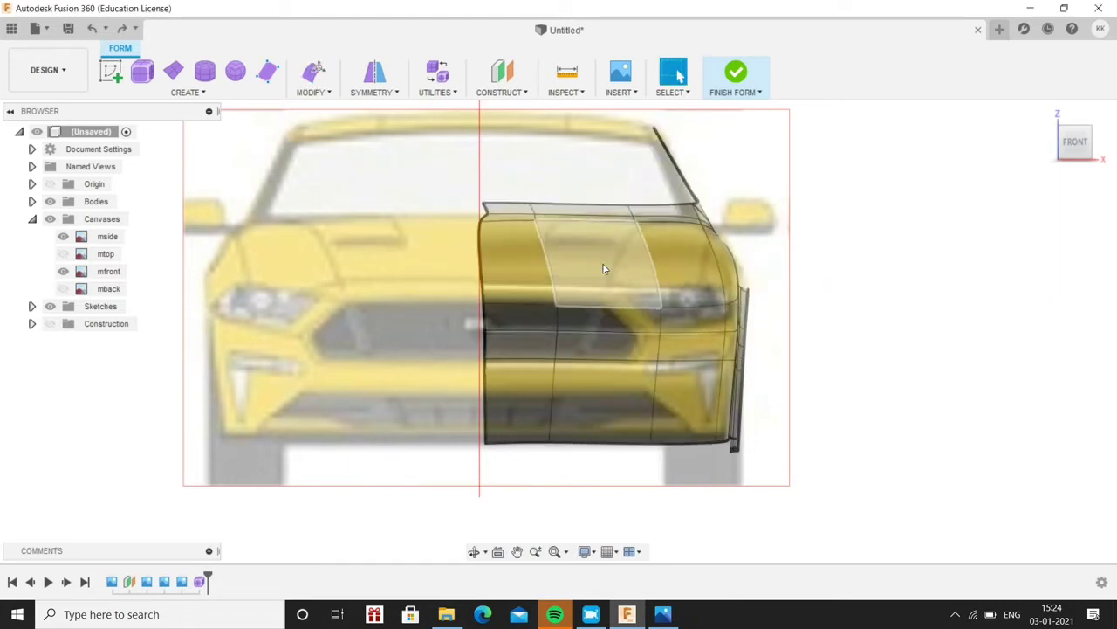
Tilt a face on the side of the hood by -5 degrees
mouse_move(696, 276)
middle_mouse_down("shift")
mouse_move(814, 341)
mouse_move(331, 247)
middle_mouse_up("shift")
scroll(332, 247, "up", 3)
scroll(322, 374, "up", 2)
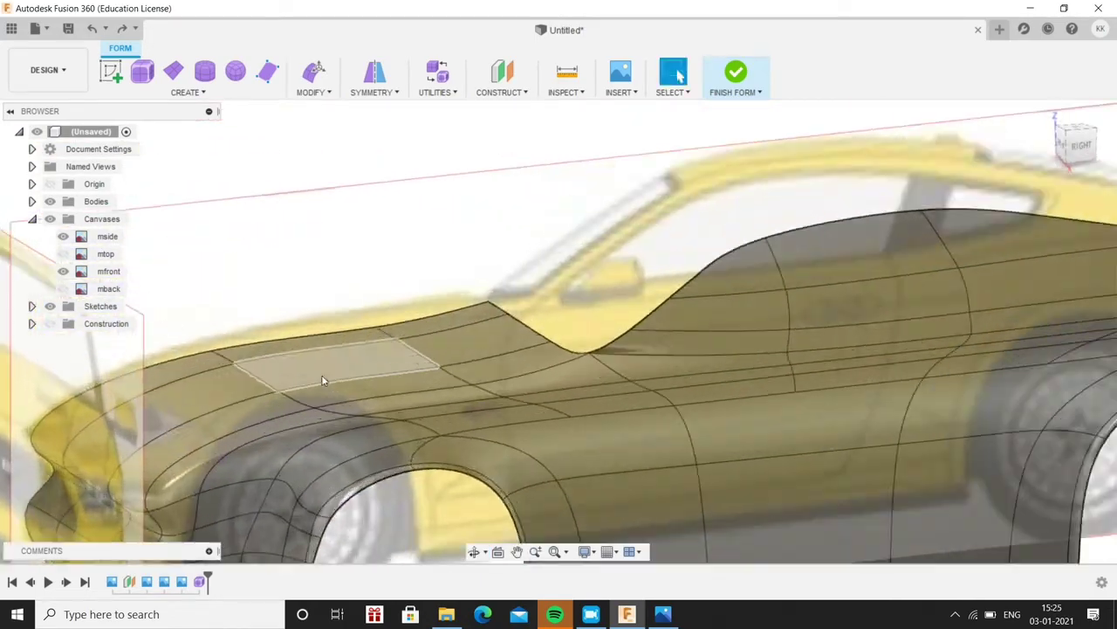
left_click(355, 341)
key("e")
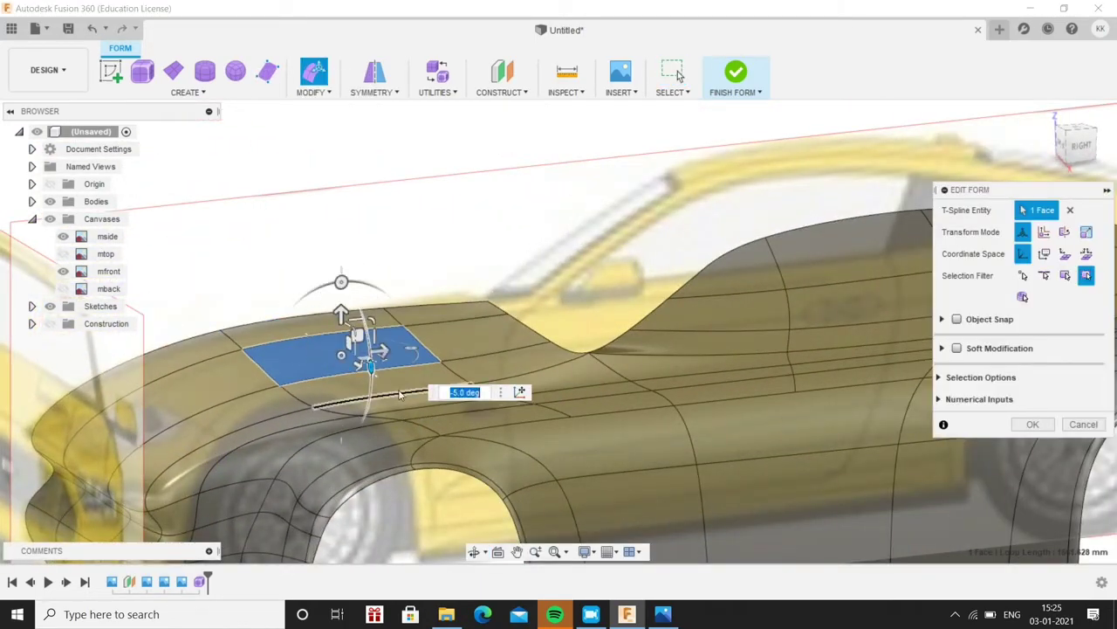
scroll(400, 395, "down", 5)
middle_click_drag(400, 395, 539, 259, "shift")
middle_click_drag(538, 275, 808, 318, "shift")
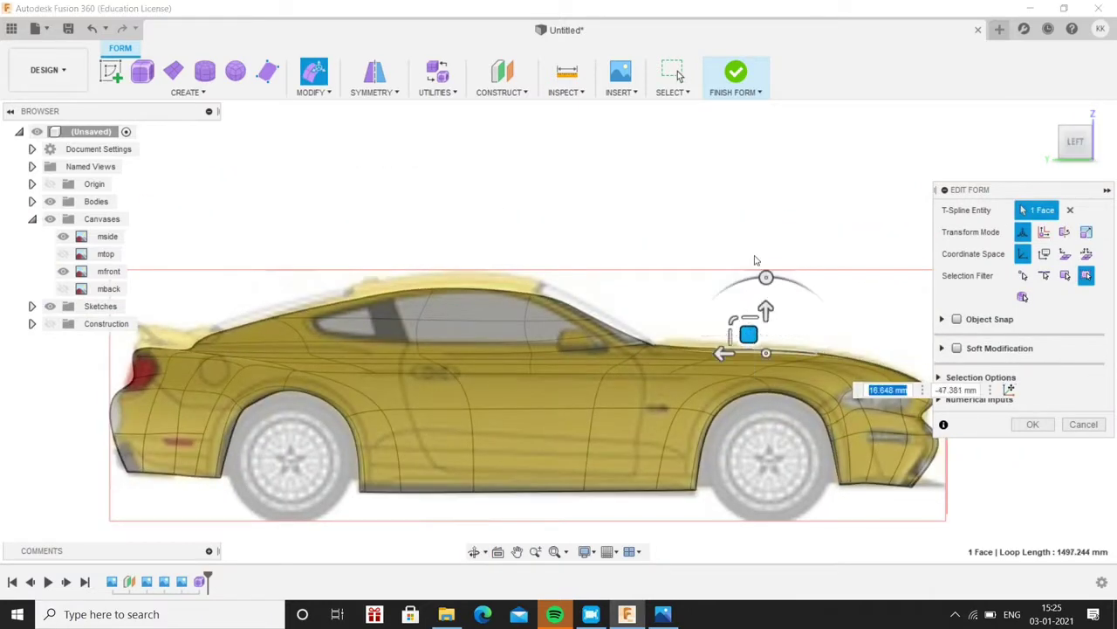
key("Escape")
middle_click_drag(701, 332, 599, 356, "shift")
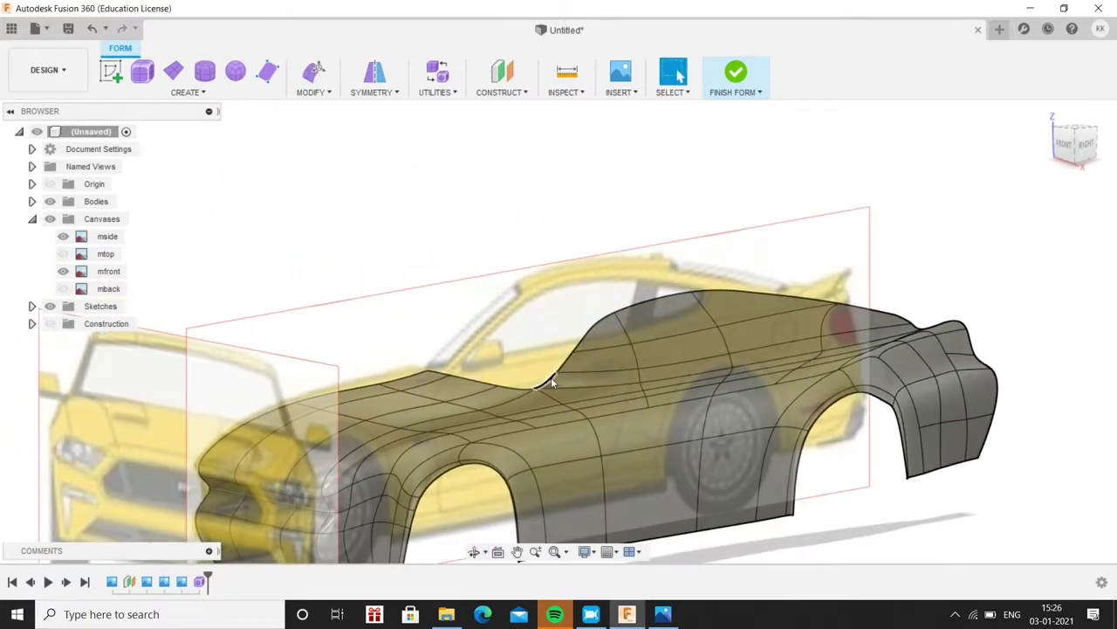
key("e")
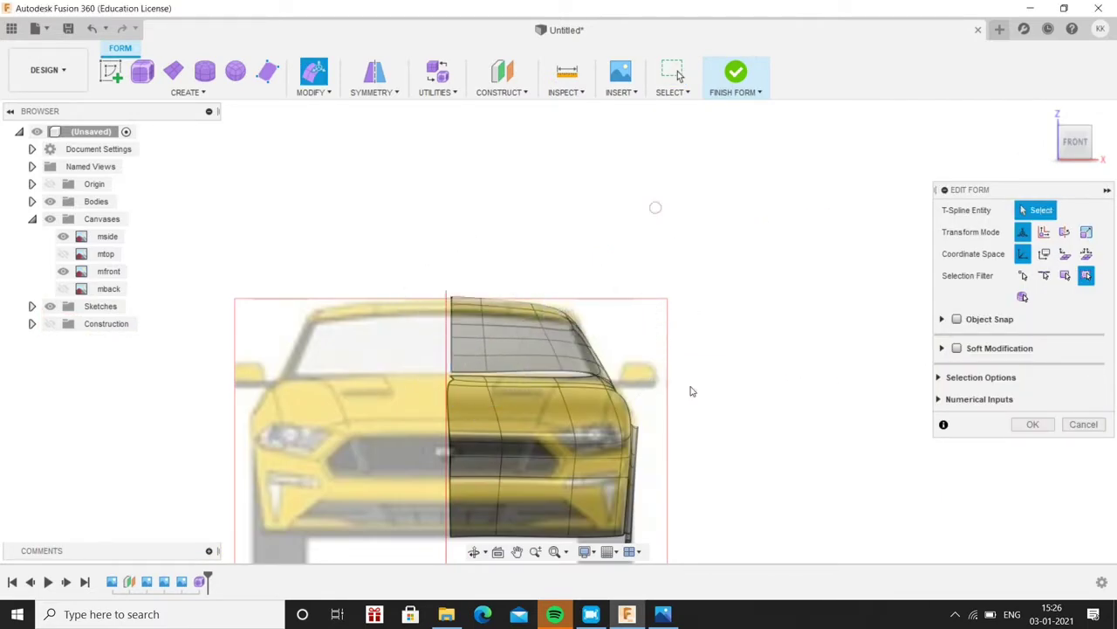
From the back view, shift the selected rear edges sideways onto the mback reference
mouse_move(690, 391)
middle_mouse_down("shift")
mouse_move(622, 402)
mouse_move(606, 480)
mouse_move(754, 488)
mouse_move(209, 356)
middle_mouse_up("shift")
mouse_move(1064, 234)
middle_mouse_down("shift")
mouse_move(456, 433)
mouse_move(518, 447)
middle_mouse_up("shift")
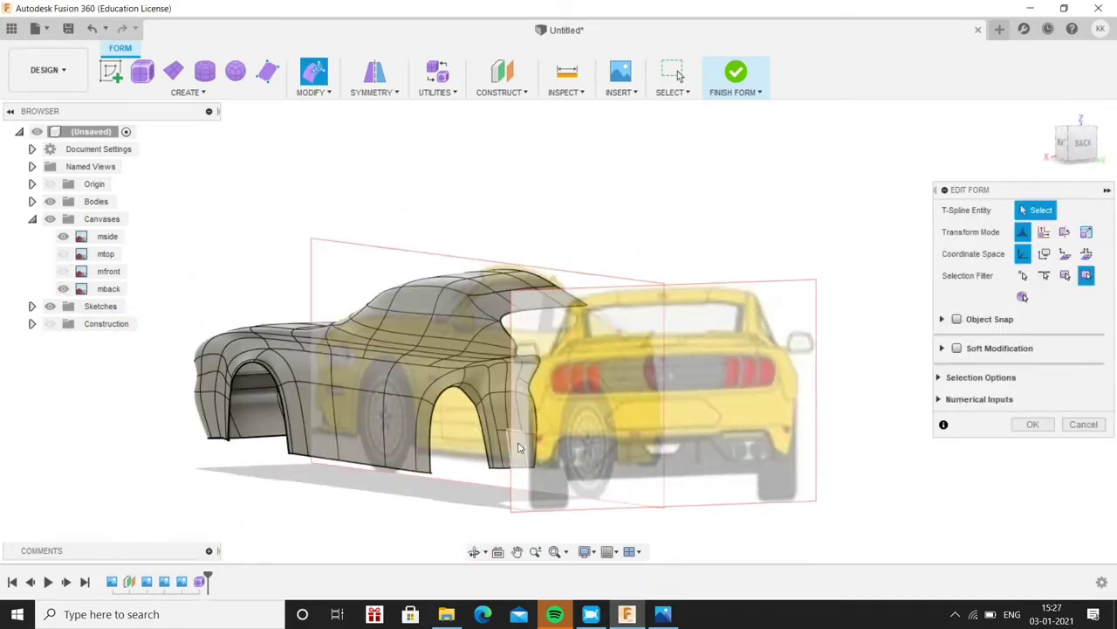
middle_click_drag(540, 406, 618, 446, "shift")
scroll(618, 465, "up", 3)
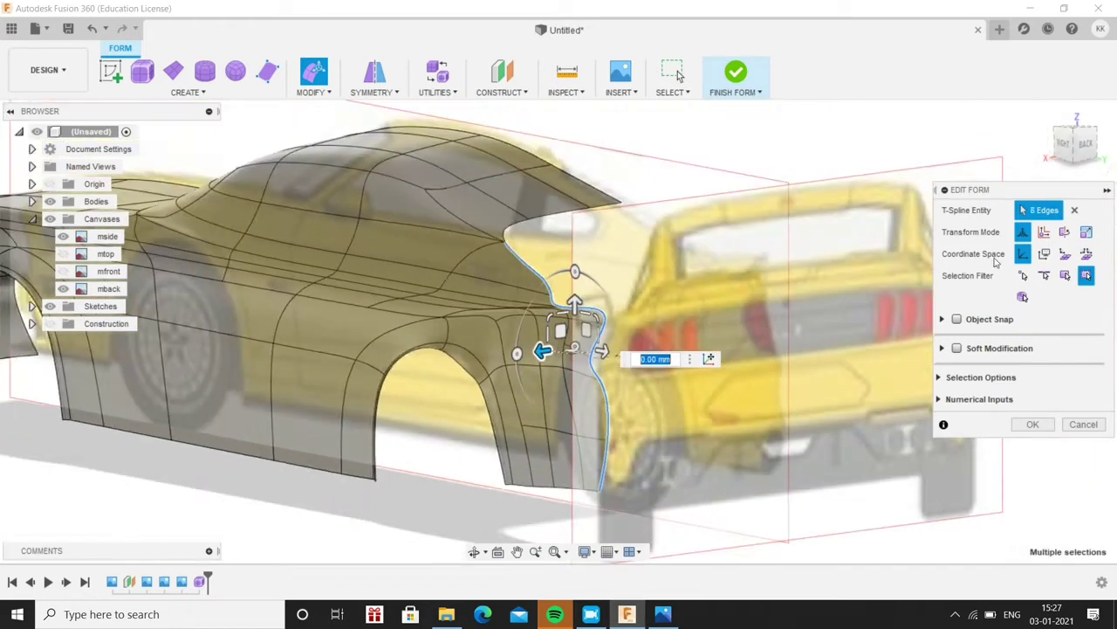
middle_click_drag(494, 234, 339, 276, "shift")
left_click_drag(378, 276, 444, 274)
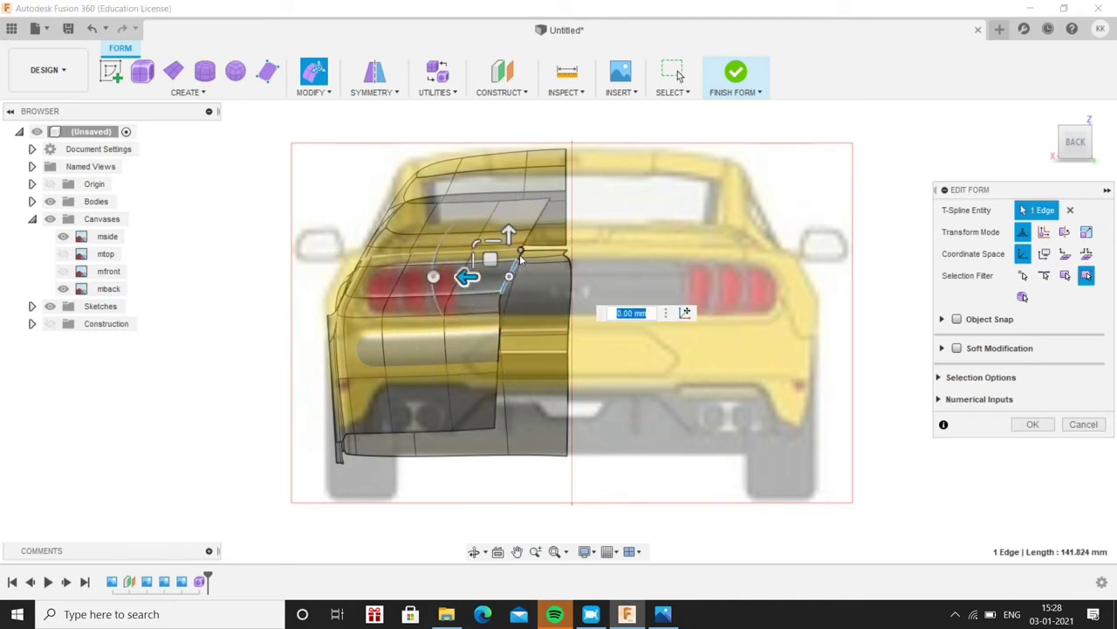
Move the long lower rear edge to line up with the reference outline
scroll(521, 258, "up", 3)
middle_click_drag(525, 308, 503, 446, "shift")
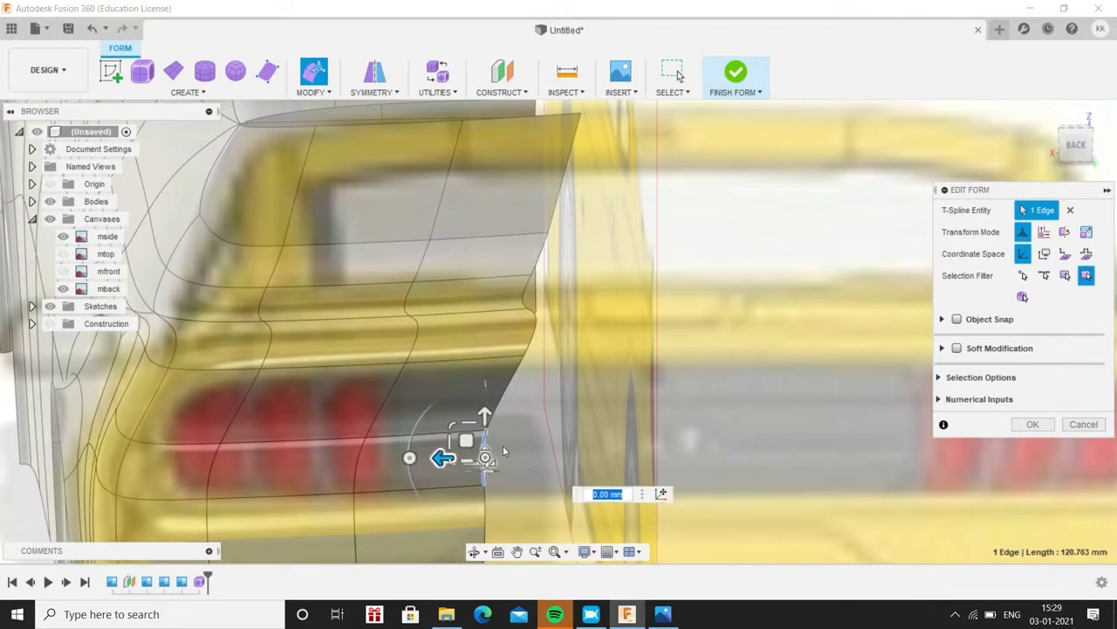
left_click(540, 443)
scroll(526, 397, "down", 5)
left_click(437, 392)
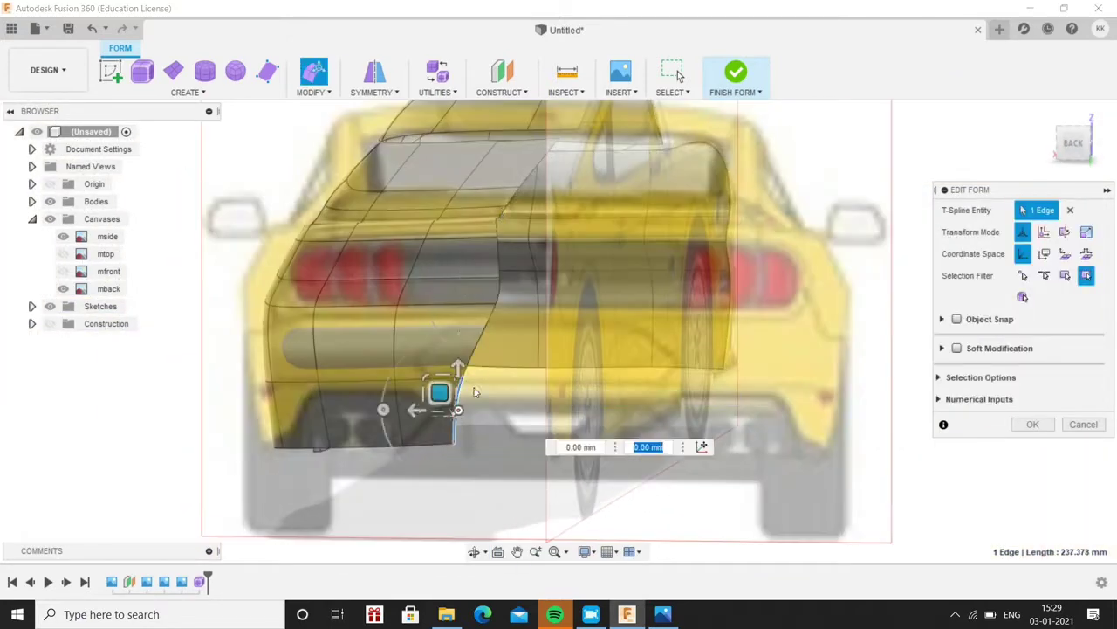
middle_click_drag(436, 392, 551, 377, "shift")
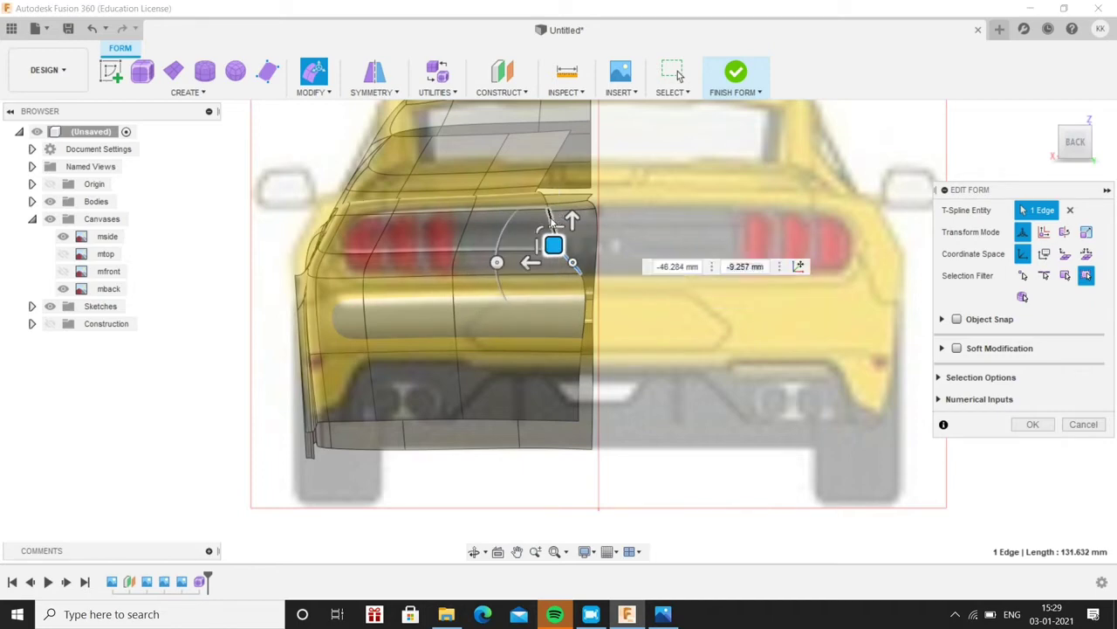
key("Escape")
Move a tail vertex to round the rear corner around the taillights
middle_click_drag(567, 213, 602, 349, "shift")
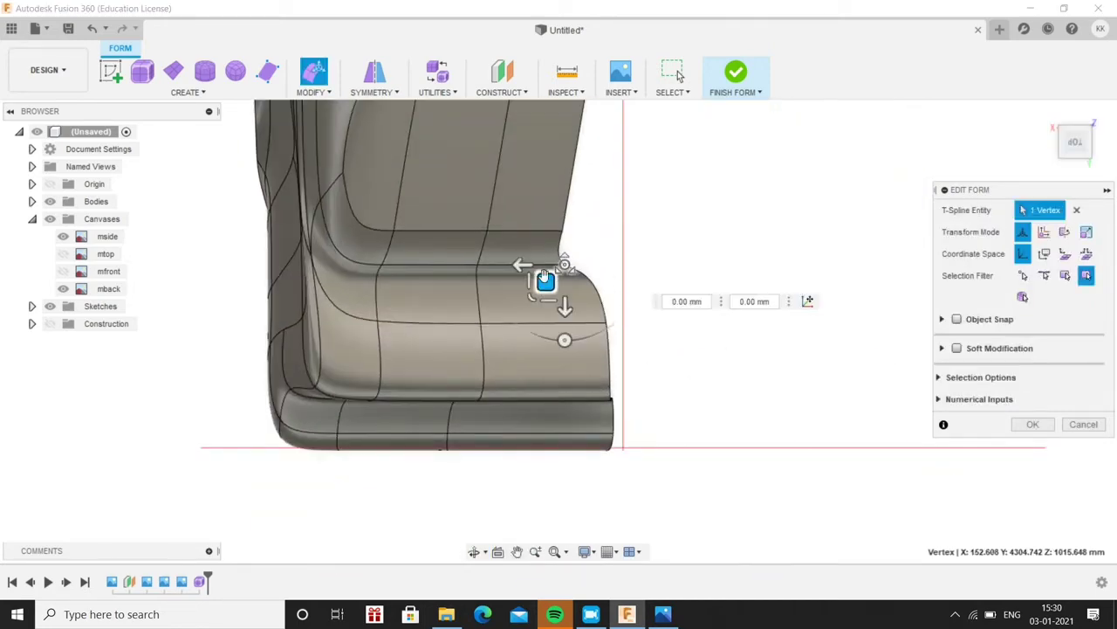
left_click_drag(564, 237, 585, 218)
scroll(585, 218, "down", 2)
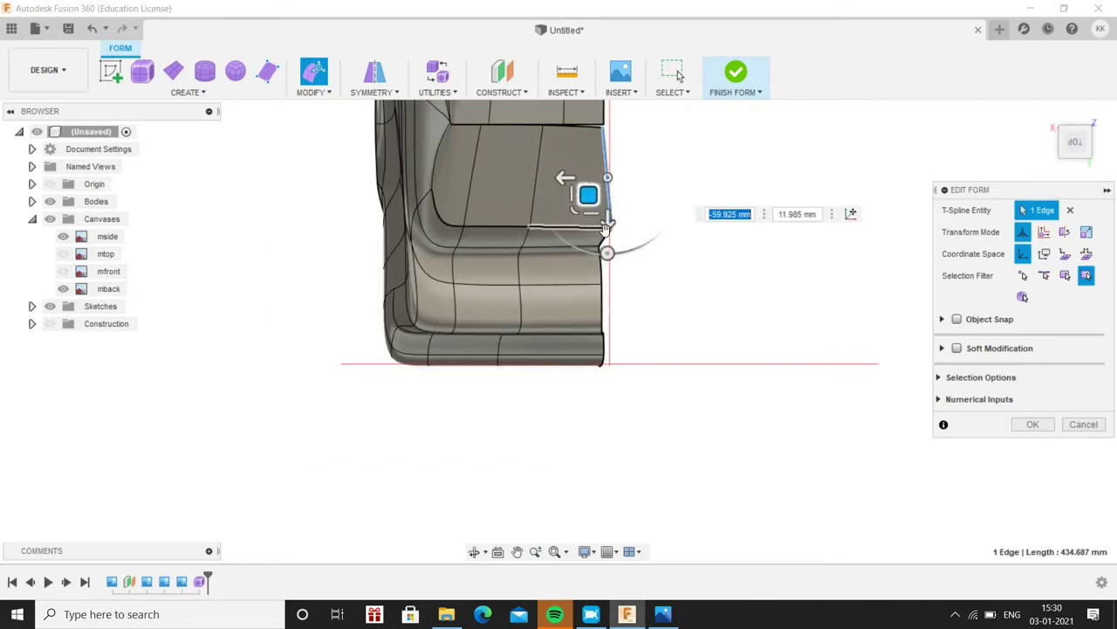
key("Escape")
middle_click_drag(576, 253, 422, 342, "shift")
scroll(421, 342, "up", 5)
Pull an edge near the seam up and to the left
scroll(454, 337, "up", 3)
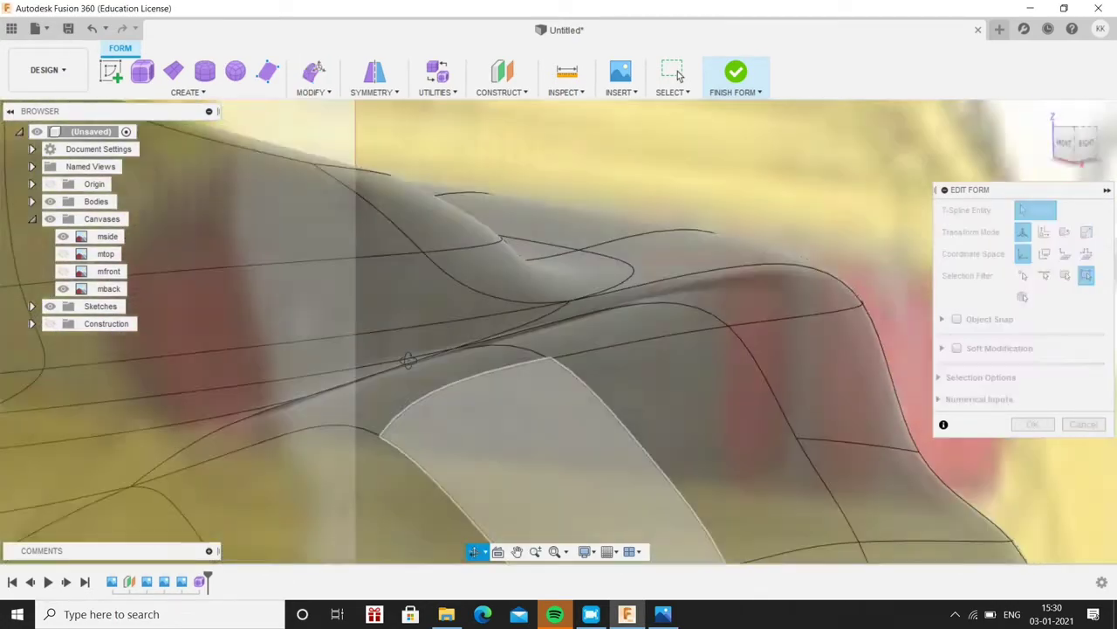
left_click(454, 332)
left_click_drag(448, 318, 385, 283)
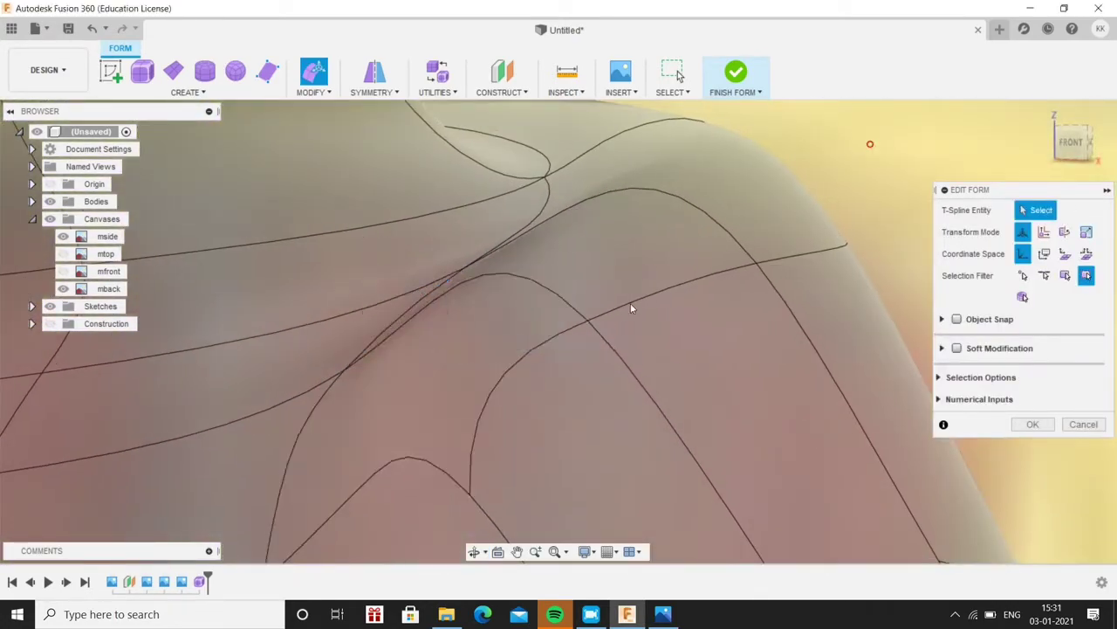
scroll(632, 307, "down", 10)
middle_click_drag(632, 307, 336, 512, "shift")
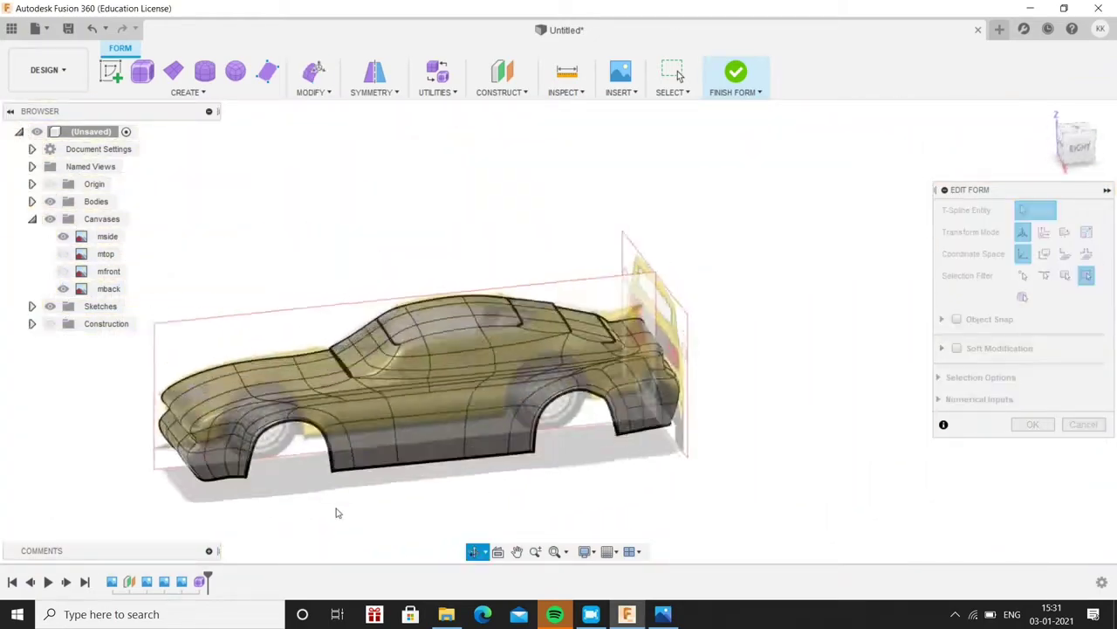
Start Weld Vertices and pick the two stray vertices on either side of the seam gap
left_click(315, 92)
left_click(319, 206)
left_click(315, 92)
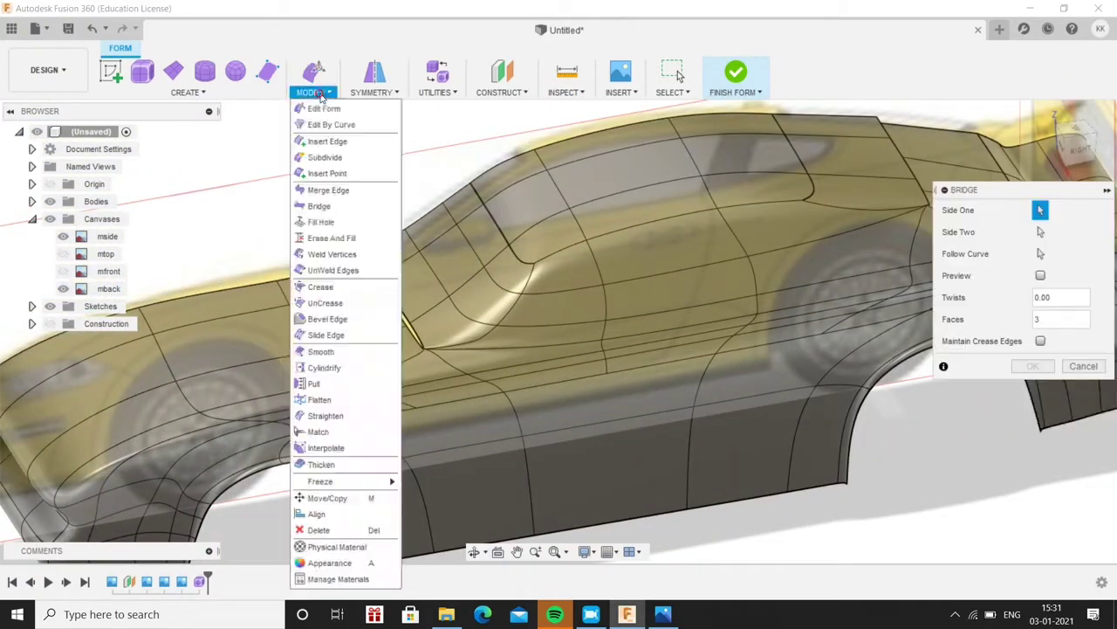
left_click(332, 254)
scroll(396, 297, "down", 3)
middle_click_drag(396, 296, 481, 387)
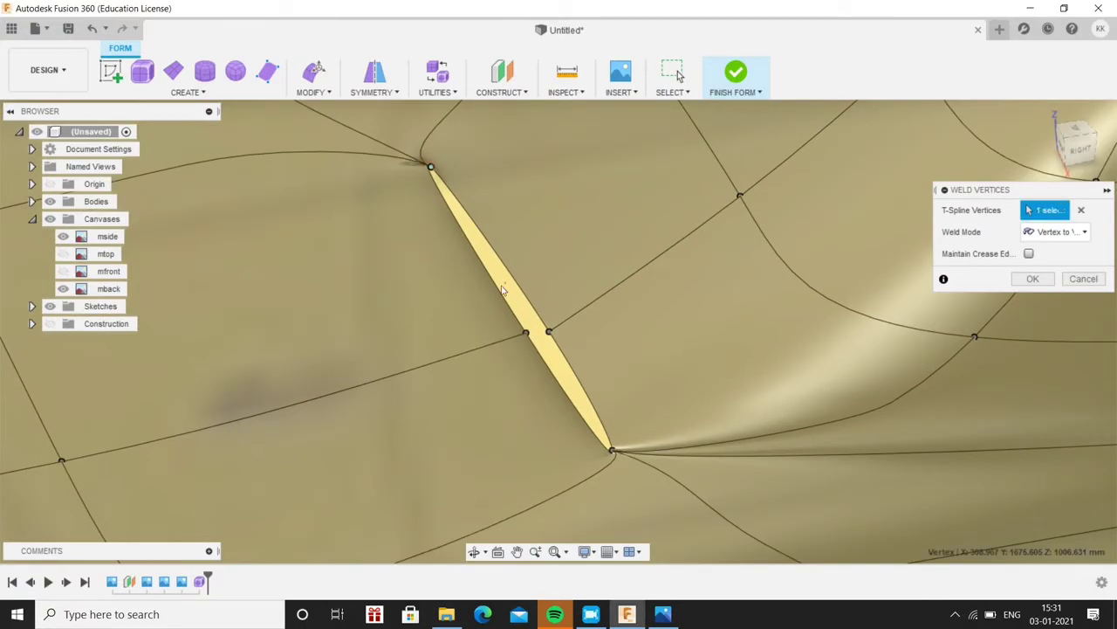
scroll(481, 386, "down", 6)
middle_click_drag(584, 410, 349, 448, "shift")
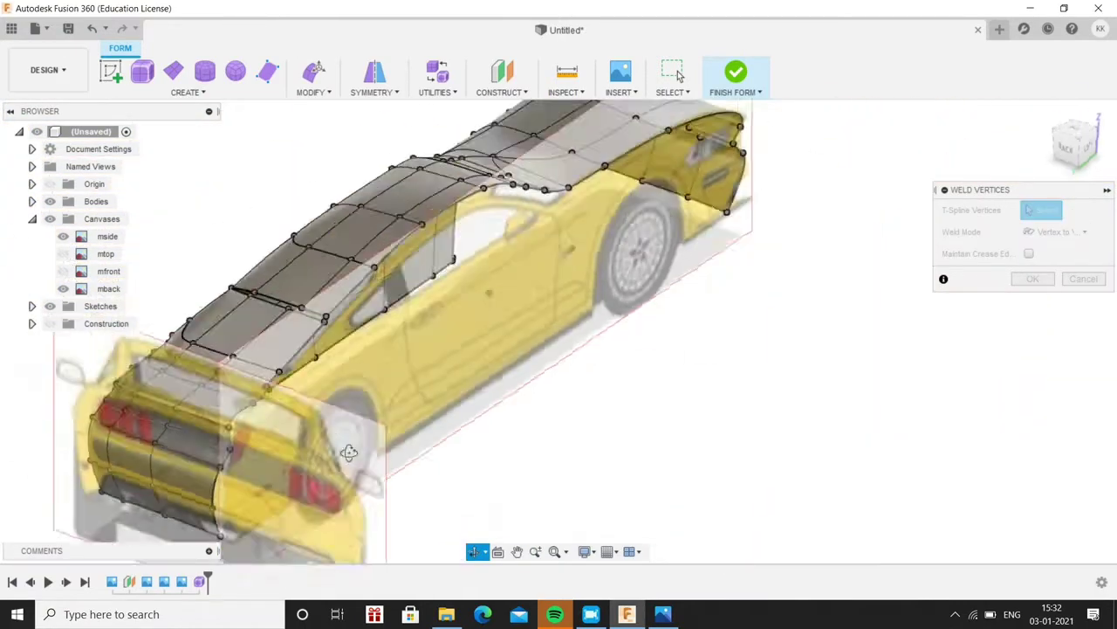
scroll(300, 275, "up", 8)
scroll(648, 309, "down", 3)
scroll(649, 309, "down", 6)
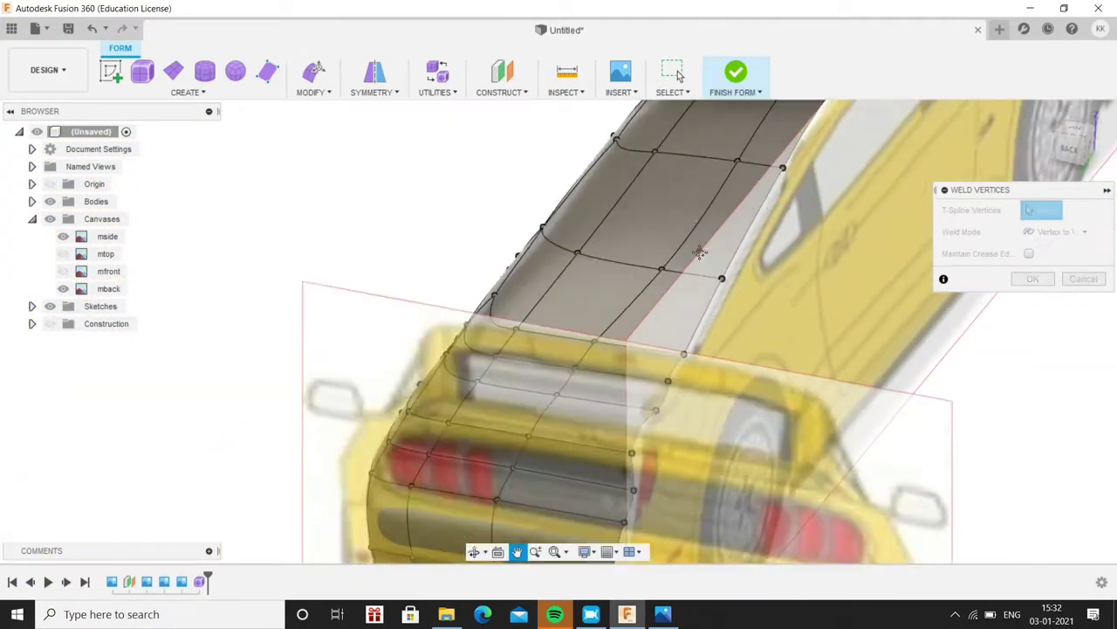
middle_click_drag(649, 309, 551, 460)
scroll(385, 393, "up", 5)
scroll(383, 391, "up", 5)
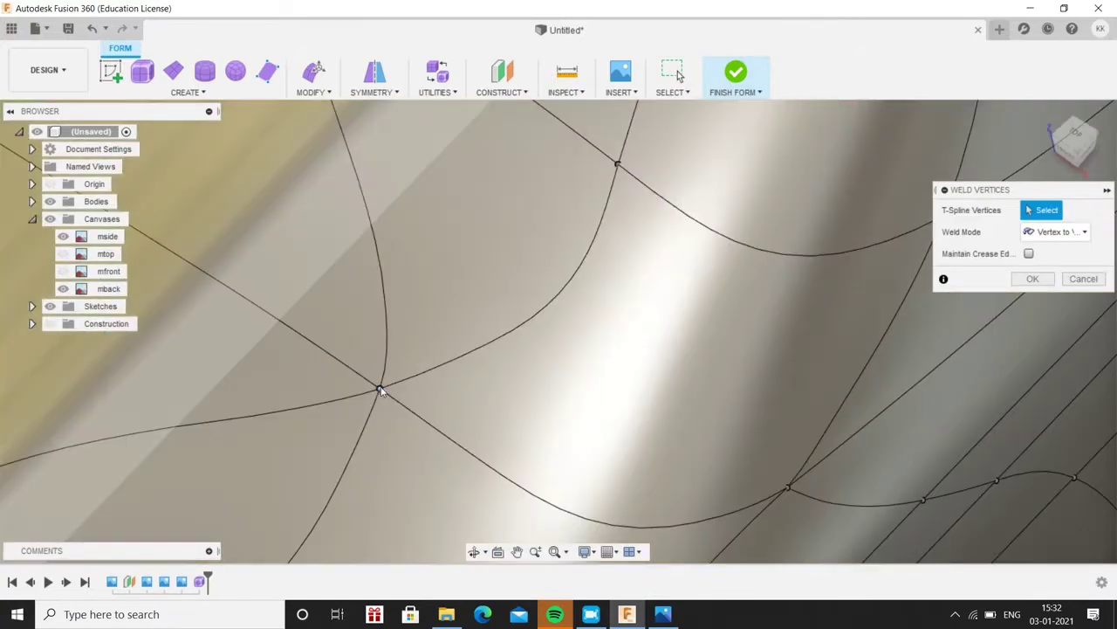
scroll(382, 391, "up", 3)
Confirm the weld, closing the sliver gap in the surface
left_click(1034, 278)
scroll(599, 424, "down", 10)
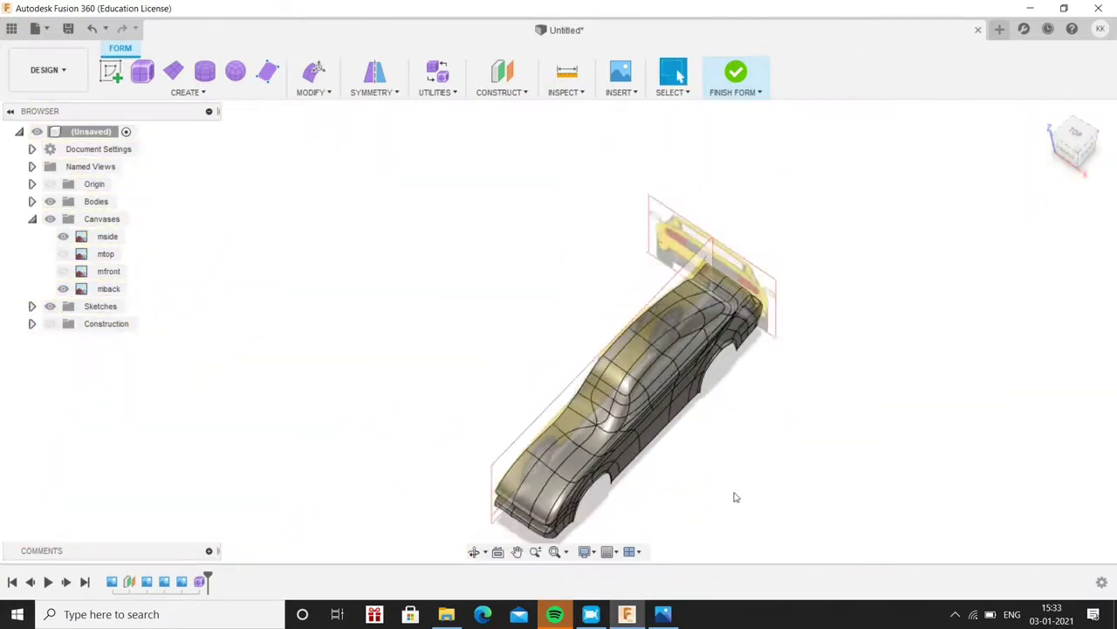
scroll(736, 494, "up", 3)
scroll(419, 403, "down", 3)
Start editing the selected rear edges, then cancel the edit
mouse_move(765, 396)
middle_mouse_down("shift")
mouse_move(531, 399)
mouse_move(600, 236)
middle_mouse_up("shift")
right_click(339, 246)
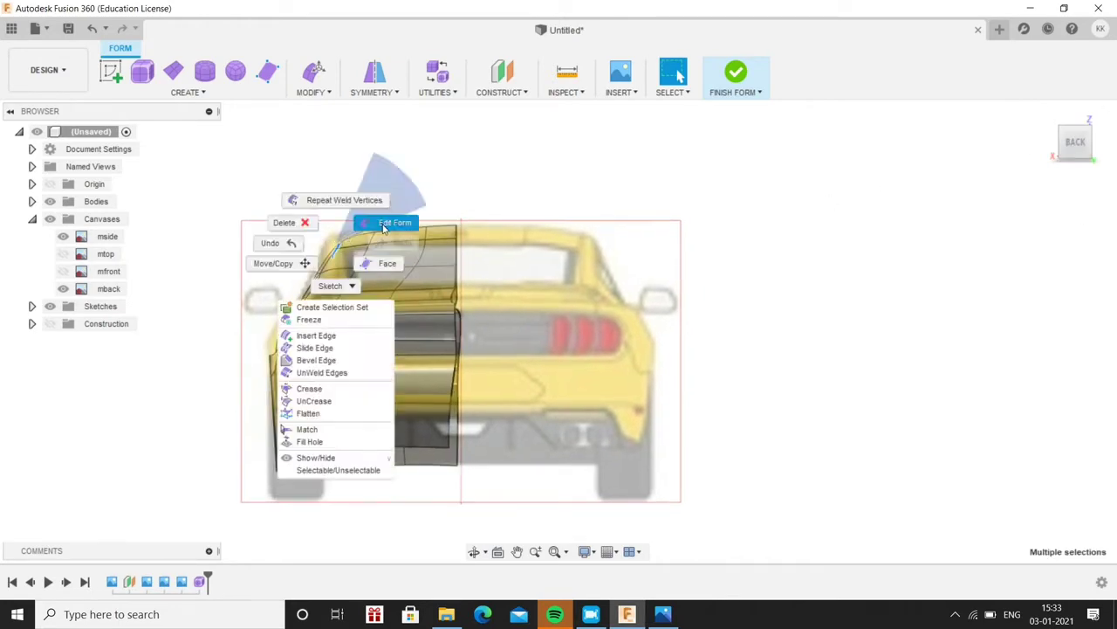
left_click(388, 219)
key("Escape")
Check the body's shape from the rear and sides, then finish the T-spline form
middle_click_drag(251, 370, 889, 303, "shift")
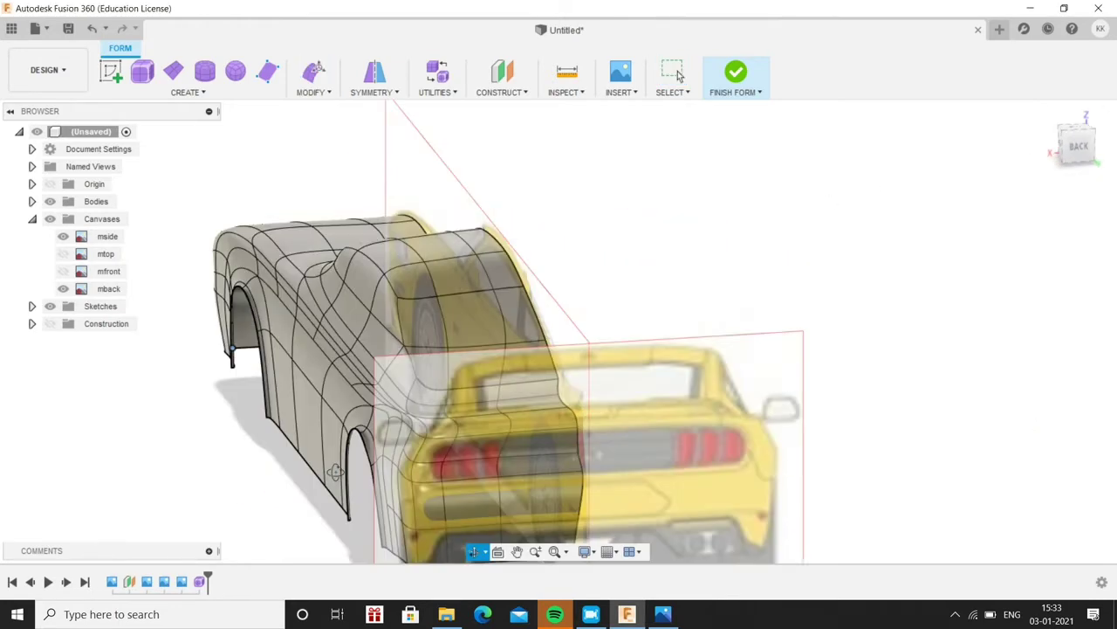
scroll(888, 303, "up", 5)
right_click_drag(888, 303, 873, 249)
middle_click_drag(873, 250, 659, 258)
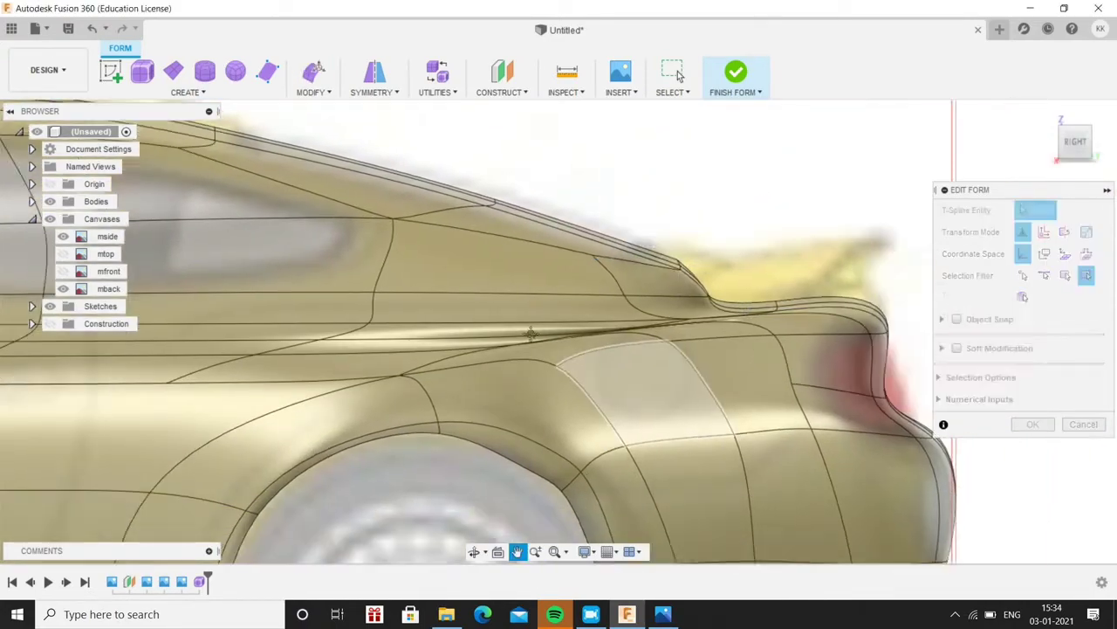
middle_click_drag(766, 288, 545, 275)
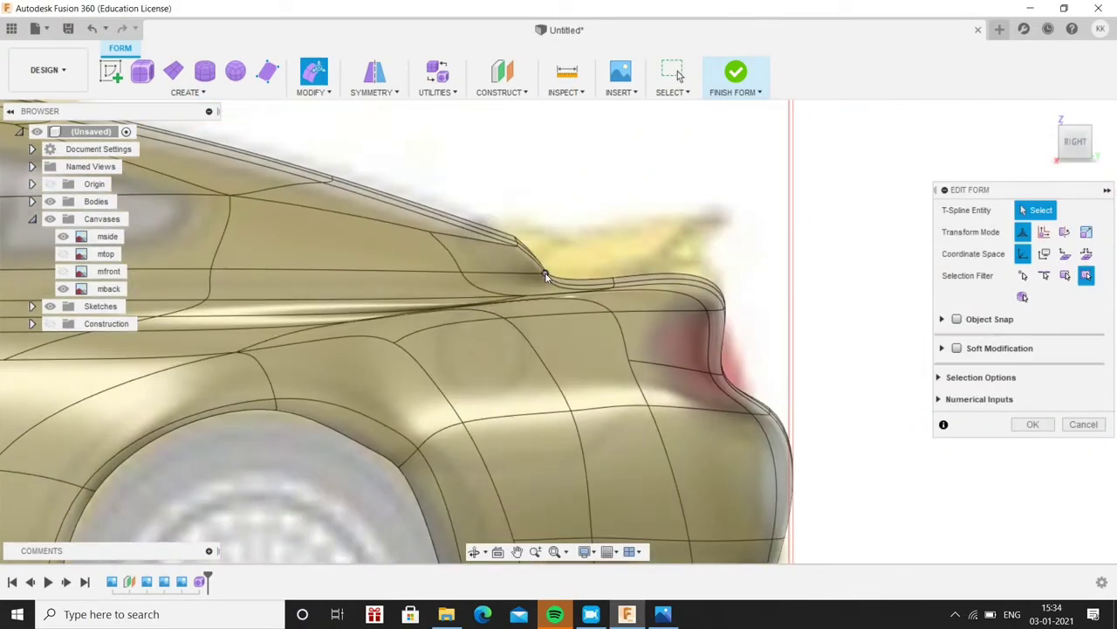
scroll(587, 321, "down", 5)
mouse_move(531, 429)
middle_mouse_down("shift")
mouse_move(689, 464)
mouse_move(187, 489)
middle_mouse_up("shift")
scroll(187, 489, "up", 2)
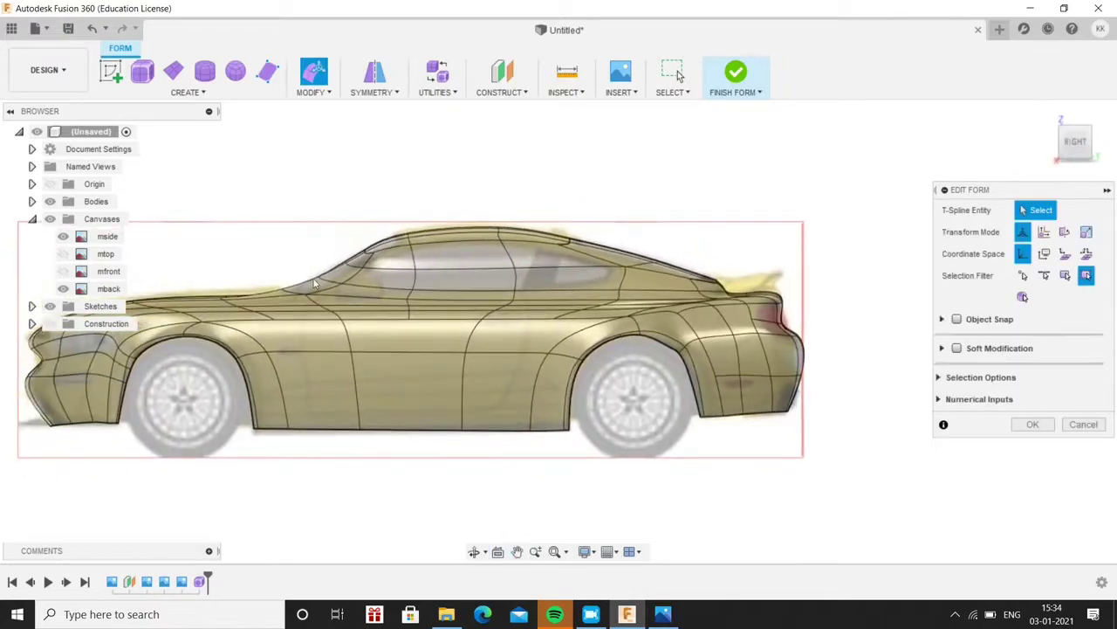
scroll(399, 287, "up", 5)
scroll(398, 287, "down", 5)
middle_click_drag(824, 294, 694, 288, "shift")
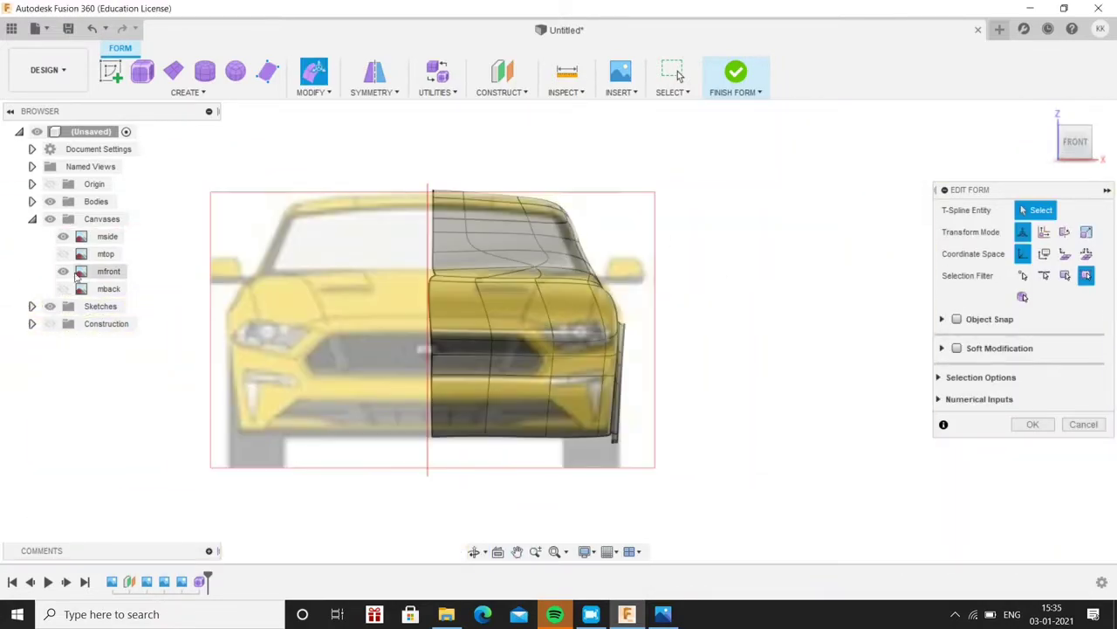
scroll(269, 248, "down", 2)
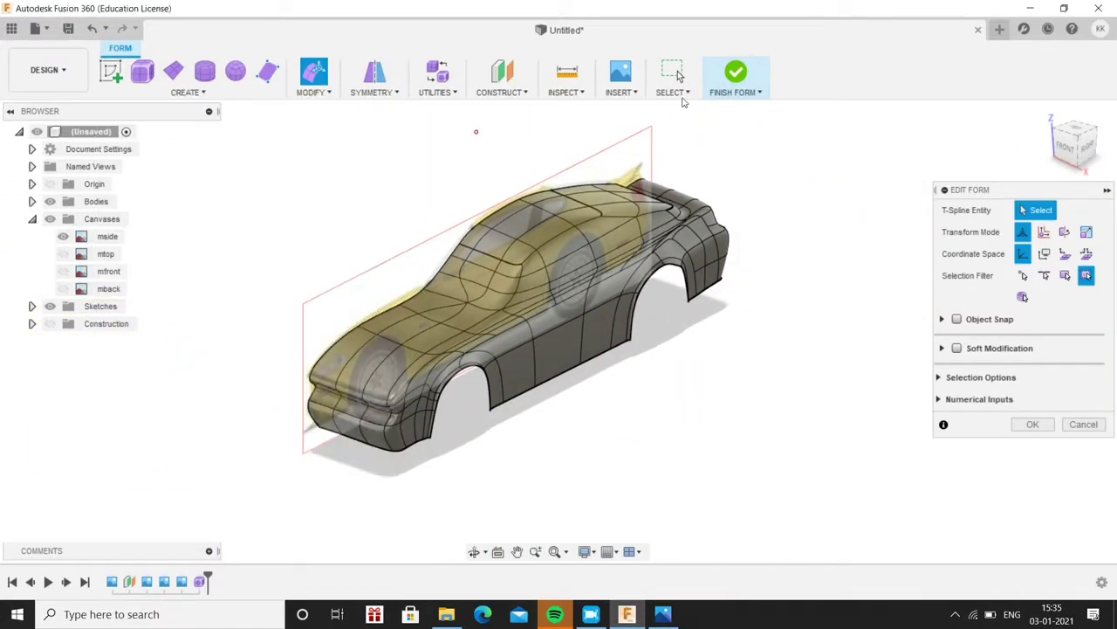
left_click(736, 74)
left_click(185, 92)
Mirror all the half-body faces across the centre plane into a full car
left_click(121, 431)
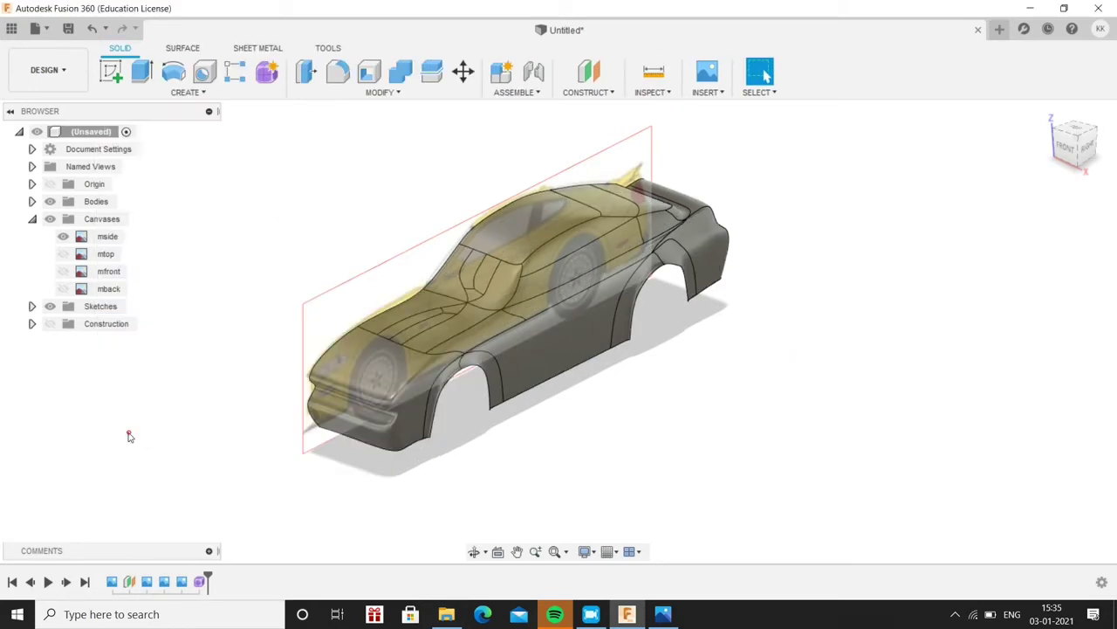
left_click_drag(342, 187, 768, 489)
left_click(329, 390)
key("Return")
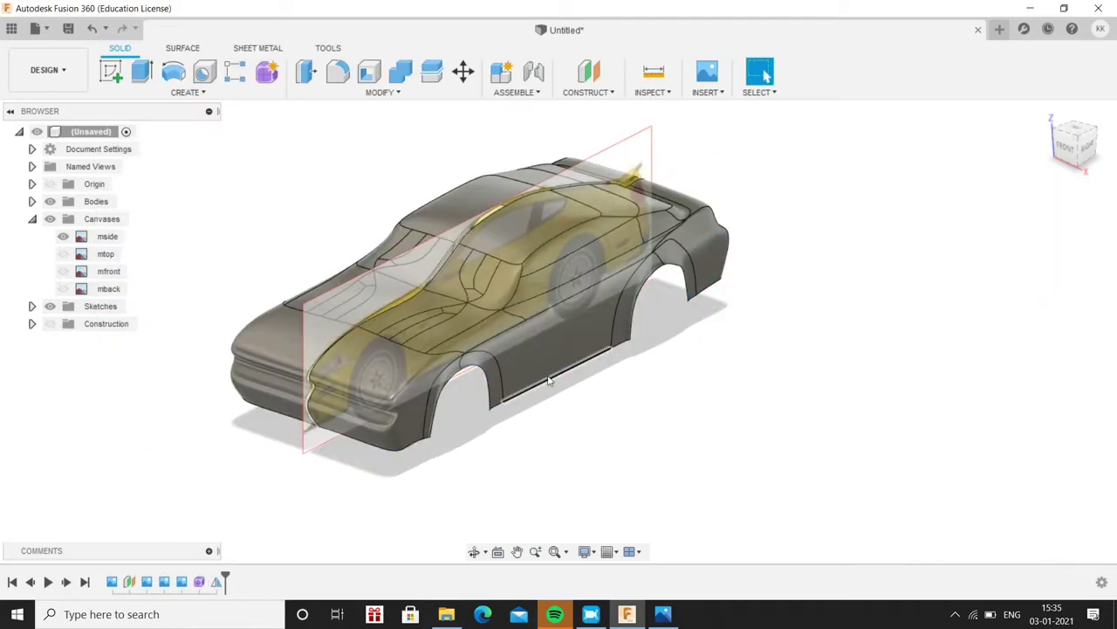
Hide the mside side-view canvas and view the full mirrored car
left_click(63, 236)
middle_click_drag(269, 461, 250, 449, "shift")
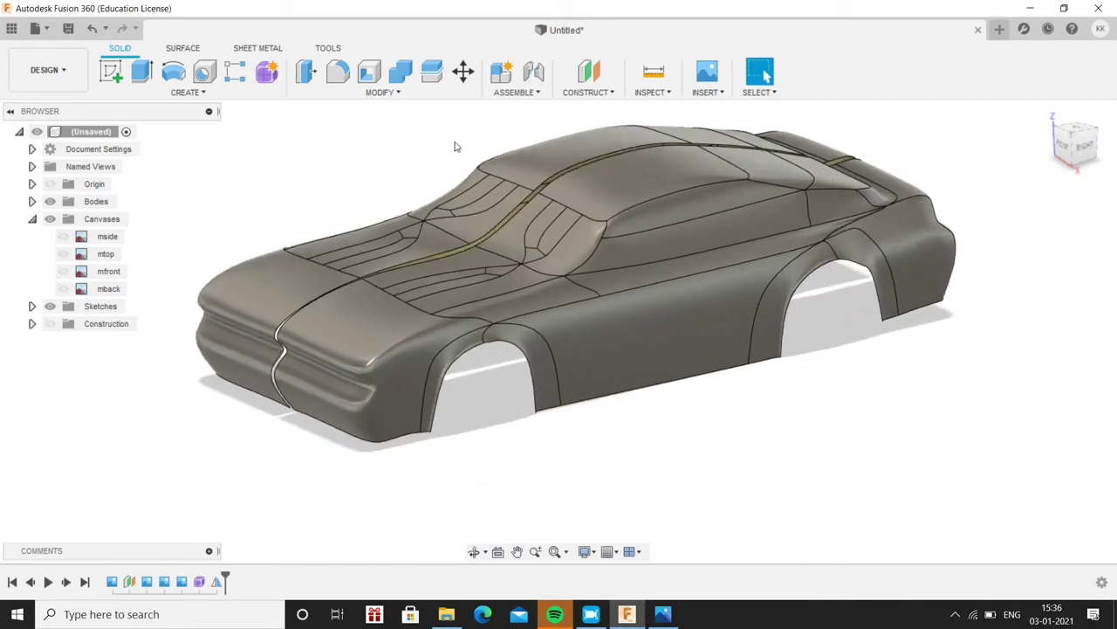
mouse_move(591, 269)
middle_mouse_down("shift")
mouse_move(452, 177)
mouse_move(364, 472)
middle_mouse_up("shift")
Reopen the car-body form and select faces near the front fender
double_click(453, 274)
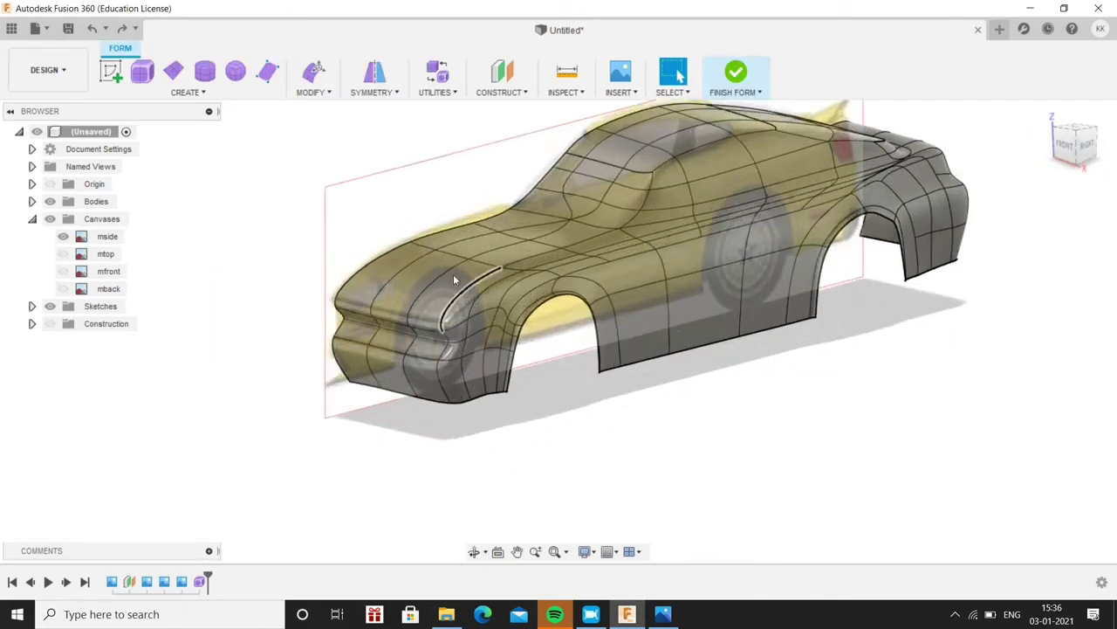
double_click(446, 328)
right_click_drag(447, 328, 514, 284)
mouse_move(489, 275)
middle_mouse_down("shift")
mouse_move(549, 212)
mouse_move(446, 380)
mouse_move(579, 212)
mouse_move(407, 416)
mouse_move(611, 349)
mouse_move(742, 262)
middle_mouse_up("shift")
left_click(512, 186, "shift")
Select and inspect a single vertex on the front fender, then deselect it
scroll(762, 210, "up", 5)
left_click(762, 209)
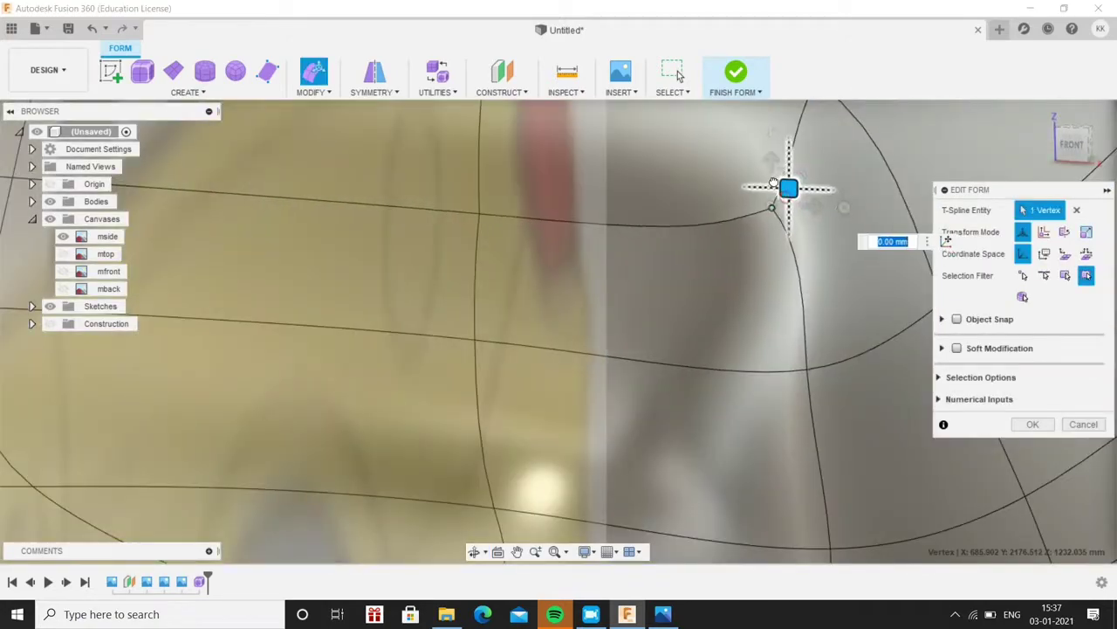
scroll(768, 201, "down", 5)
mouse_move(768, 201)
middle_mouse_down("shift")
mouse_move(727, 179)
mouse_move(660, 265)
middle_mouse_up("shift")
scroll(727, 179, "up", 5)
left_click(727, 179)
scroll(727, 179, "down", 5)
scroll(660, 264, "up", 5)
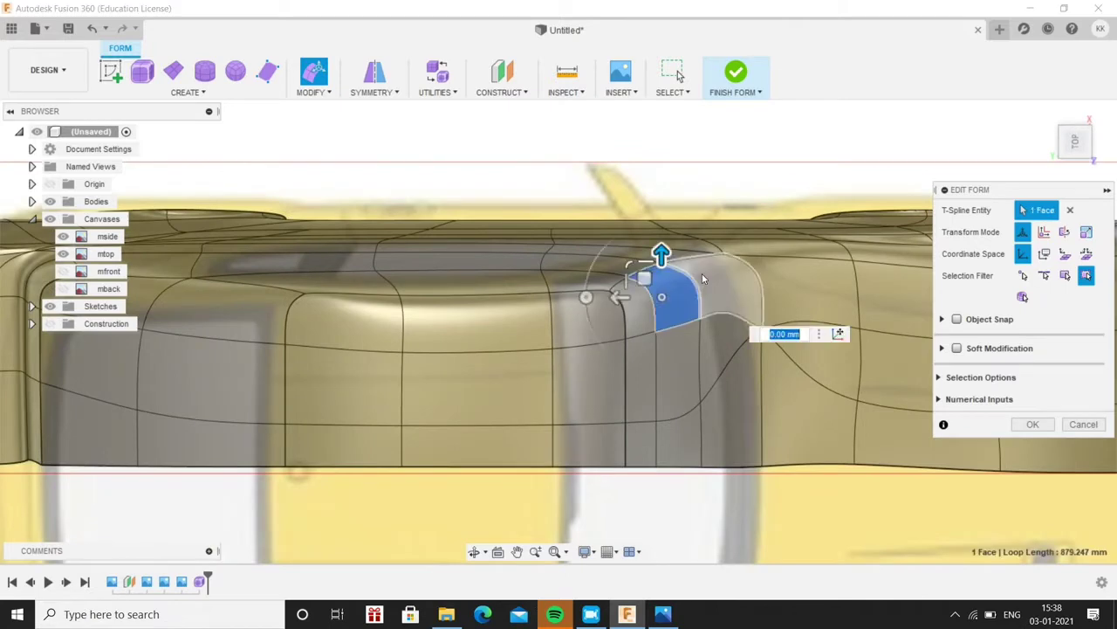
Select a vertex and drag its edge to reshape the front surface
left_click(615, 346)
scroll(615, 346, "down", 5)
middle_click_drag(615, 346, 722, 364, "shift")
scroll(722, 364, "up", 5)
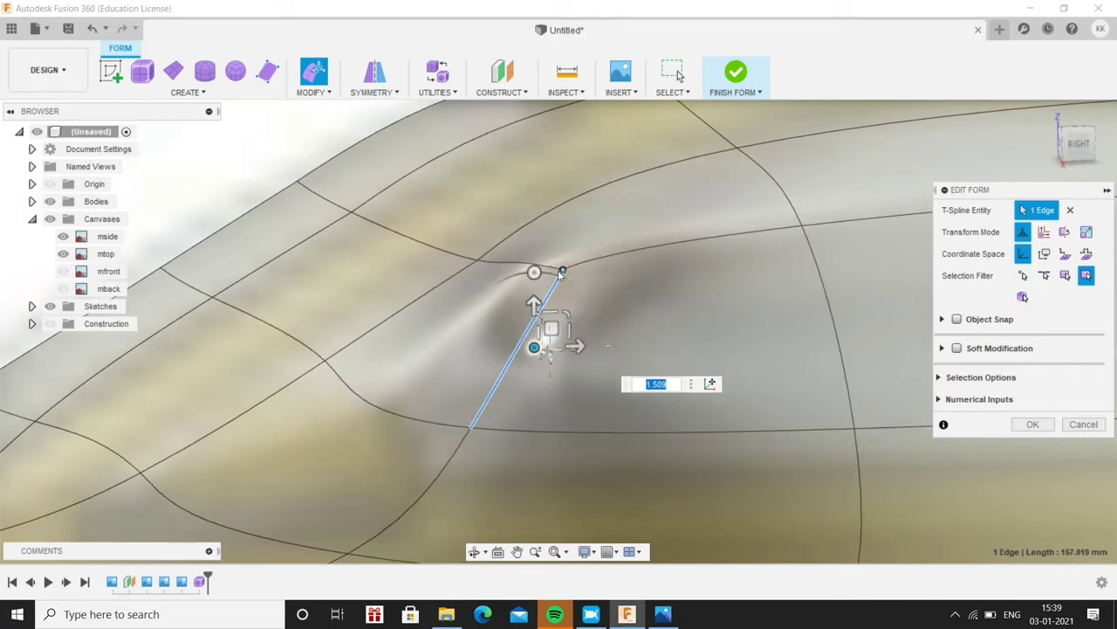
left_click_drag(555, 321, 541, 297)
middle_click_drag(541, 297, 495, 354, "shift")
scroll(495, 355, "down", 5)
scroll(285, 252, "up", 5)
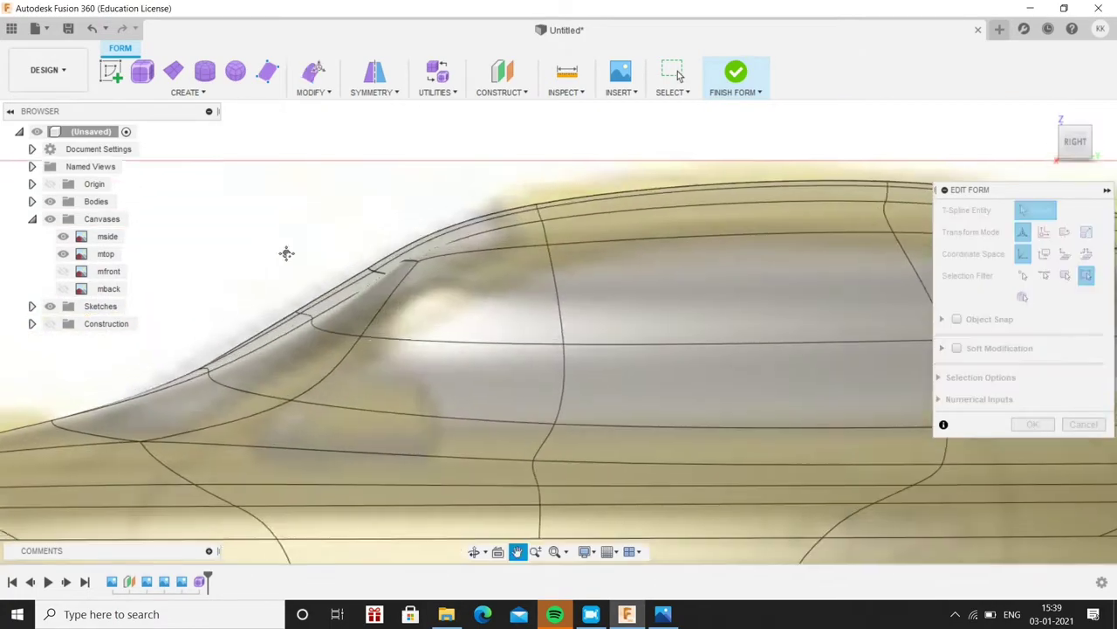
Select a roof edge and reposition it to refine the roofline
mouse_move(284, 252)
middle_mouse_down("shift")
mouse_move(392, 270)
mouse_move(635, 262)
middle_mouse_up("shift")
left_click(625, 223)
scroll(625, 222, "down", 5)
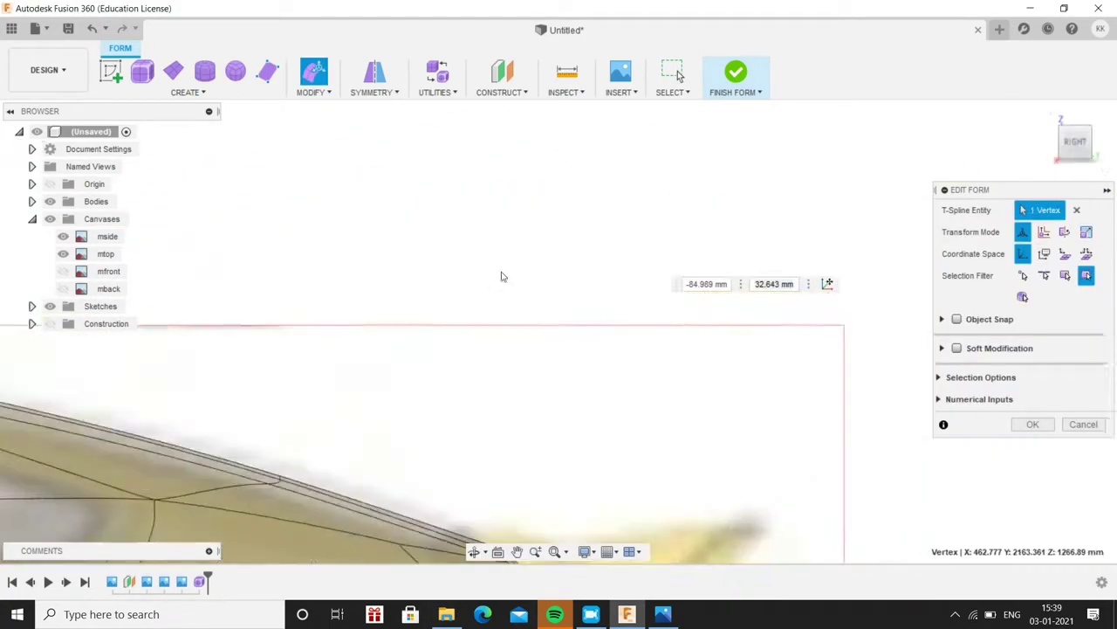
scroll(501, 274, "up", 5)
mouse_move(469, 178)
middle_mouse_down("shift")
mouse_move(489, 160)
mouse_move(436, 373)
mouse_move(276, 344)
middle_mouse_up("shift")
scroll(495, 178, "down", 5)
left_click(436, 373)
scroll(276, 343, "up", 5)
Pull the front corner vertices outward and down to reshape the nose
left_click_drag(160, 260, 321, 238)
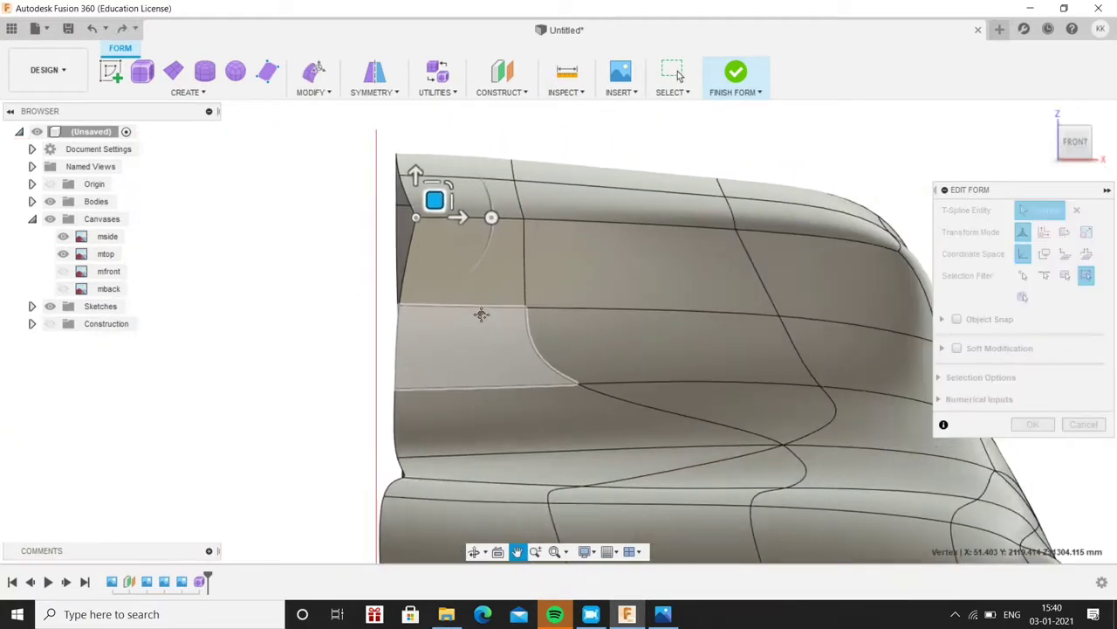
mouse_move(1040, 148)
middle_mouse_down()
mouse_move(736, 332)
mouse_move(491, 267)
mouse_move(424, 149)
mouse_move(625, 195)
middle_mouse_up()
left_click(736, 332)
left_click(425, 149)
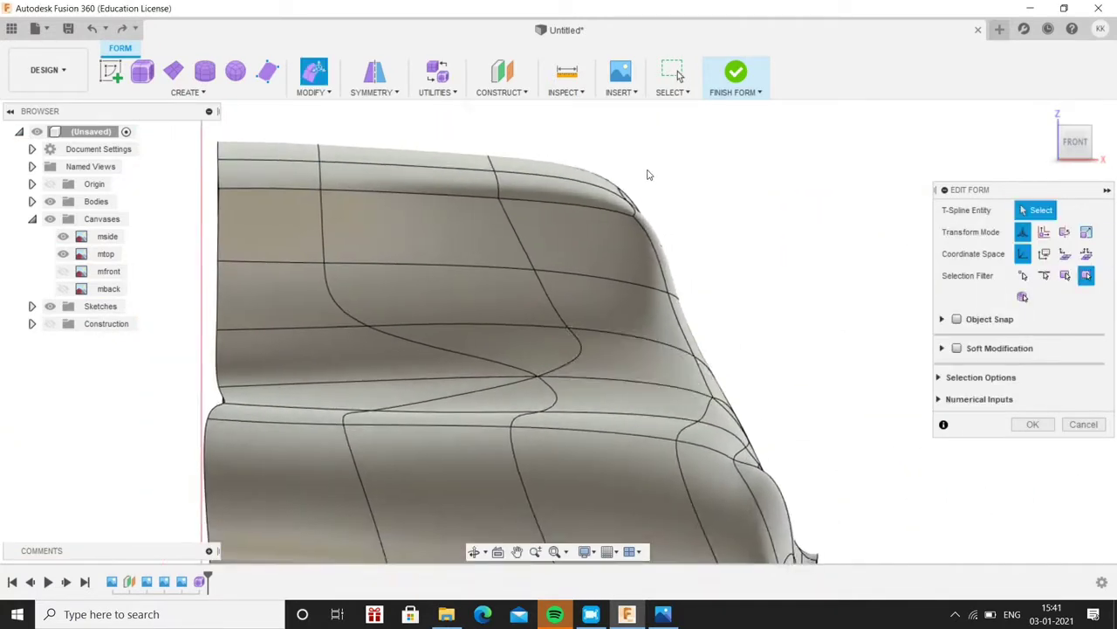
left_click(625, 195)
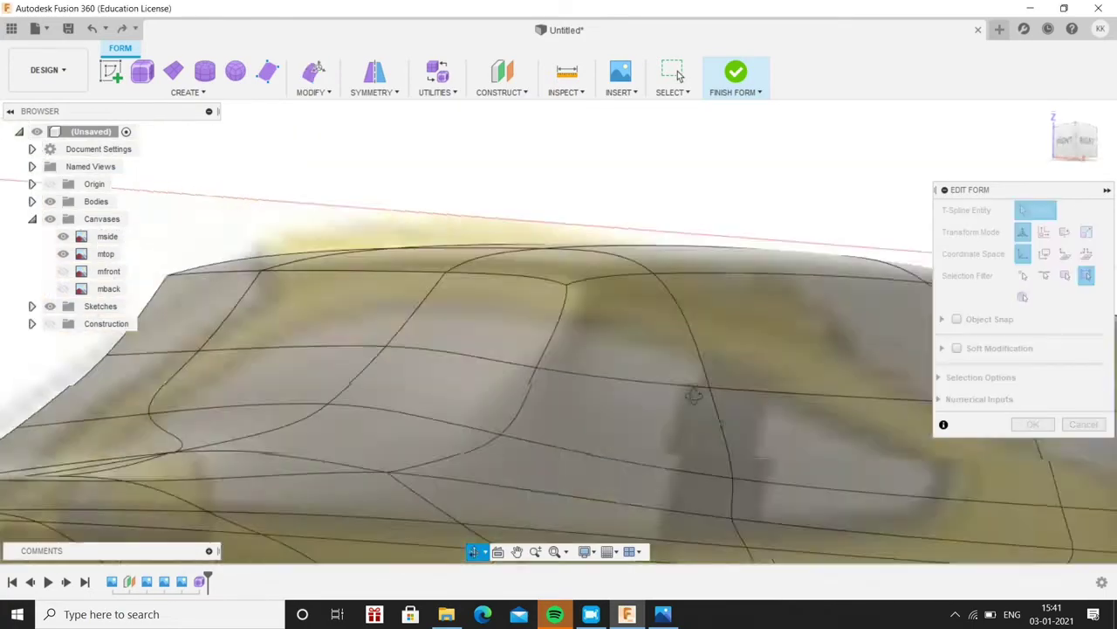
middle_click_drag(717, 286, 845, 229, "shift")
scroll(660, 347, "up", 5)
left_click_drag(640, 351, 630, 372)
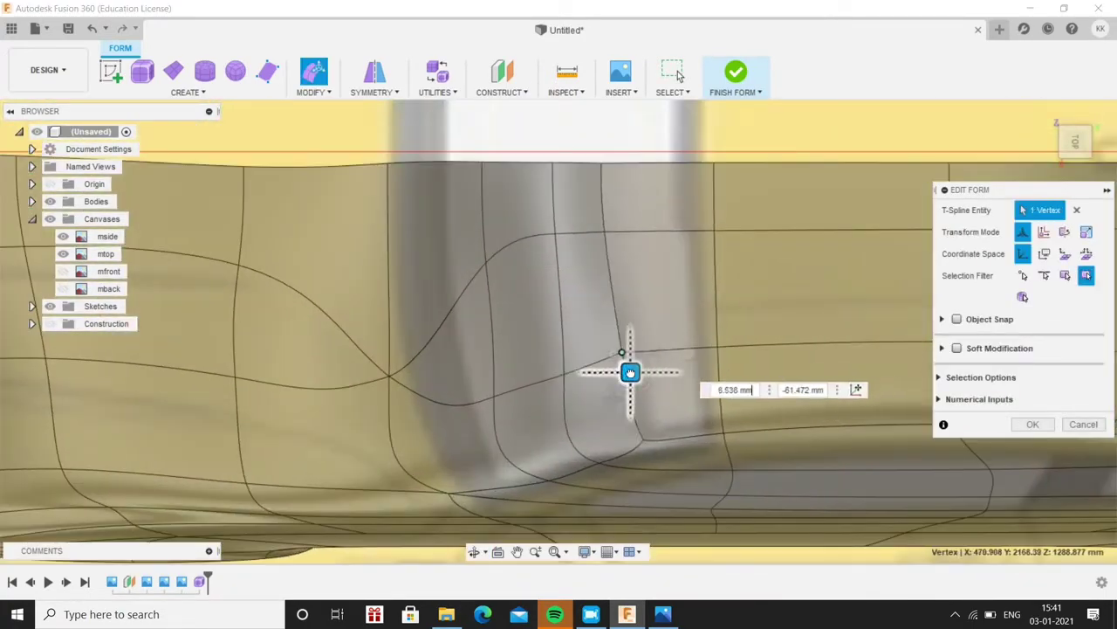
middle_click_drag(617, 385, 677, 430)
From the right side view, select the window pillar's vertical edge loop and review the car
left_click(1090, 144)
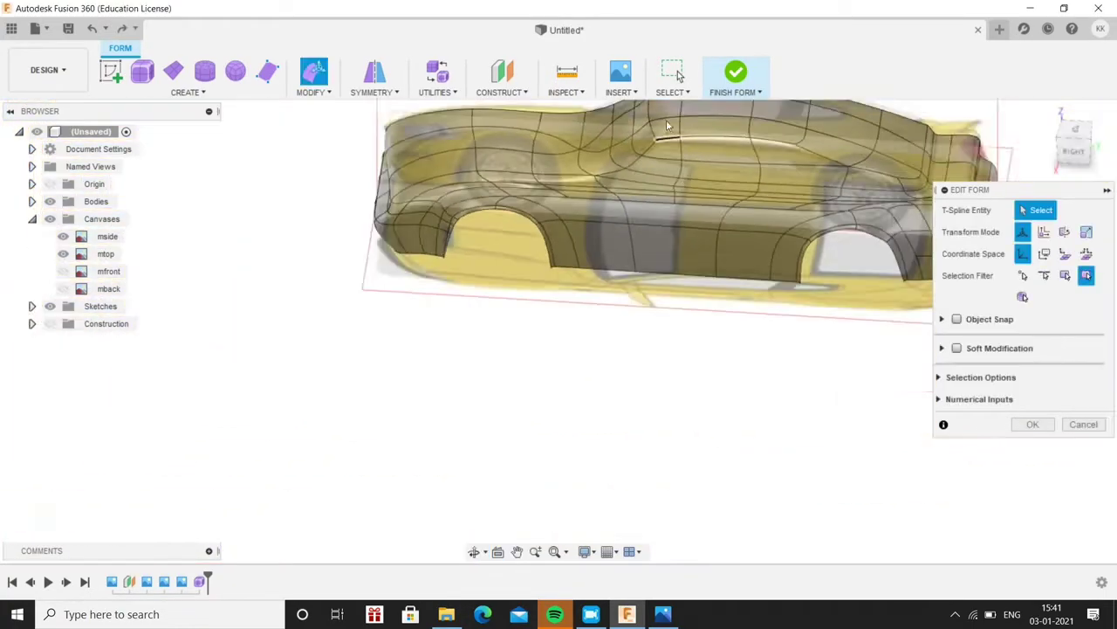
scroll(550, 255, "up", 3)
scroll(427, 225, "up", 2)
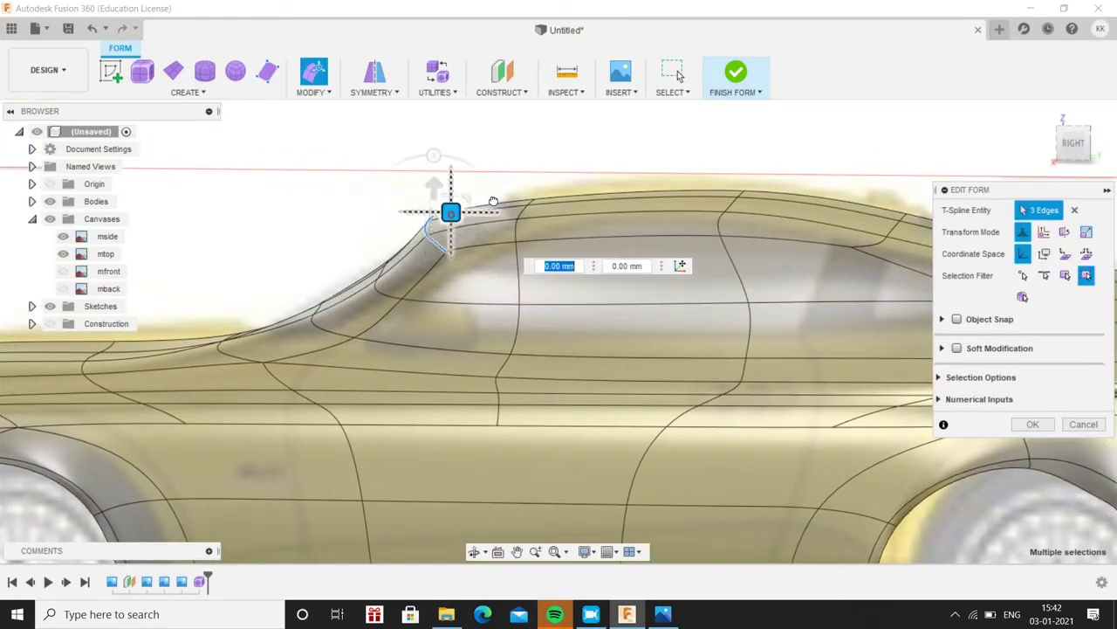
scroll(493, 201, "down", 1)
double_click(514, 229)
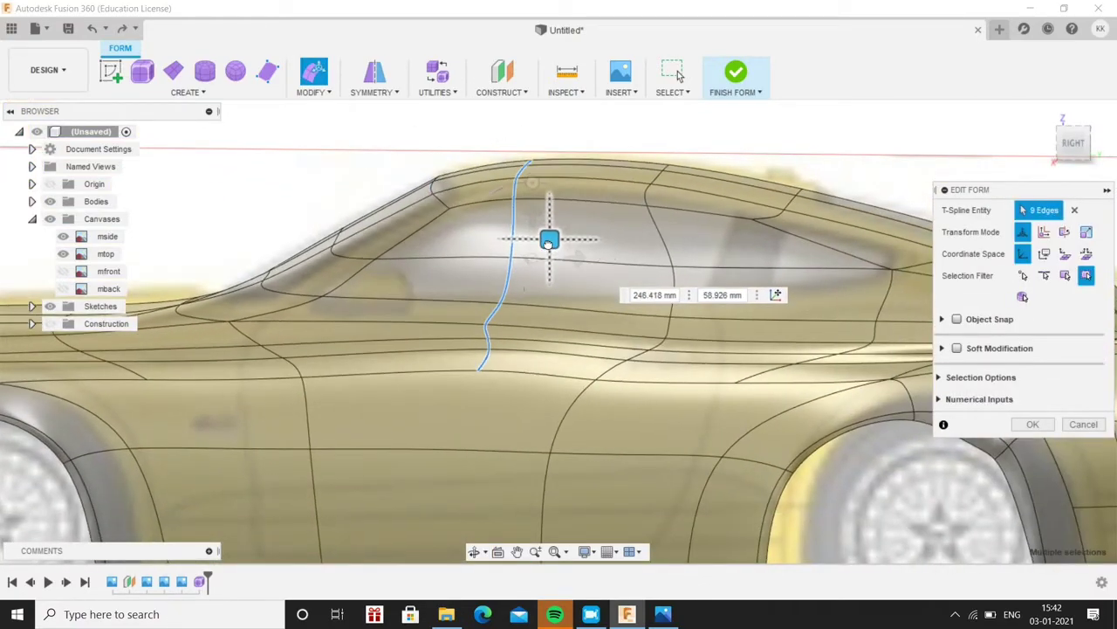
scroll(548, 243, "down", 2)
middle_click_drag(549, 242, 444, 329, "shift")
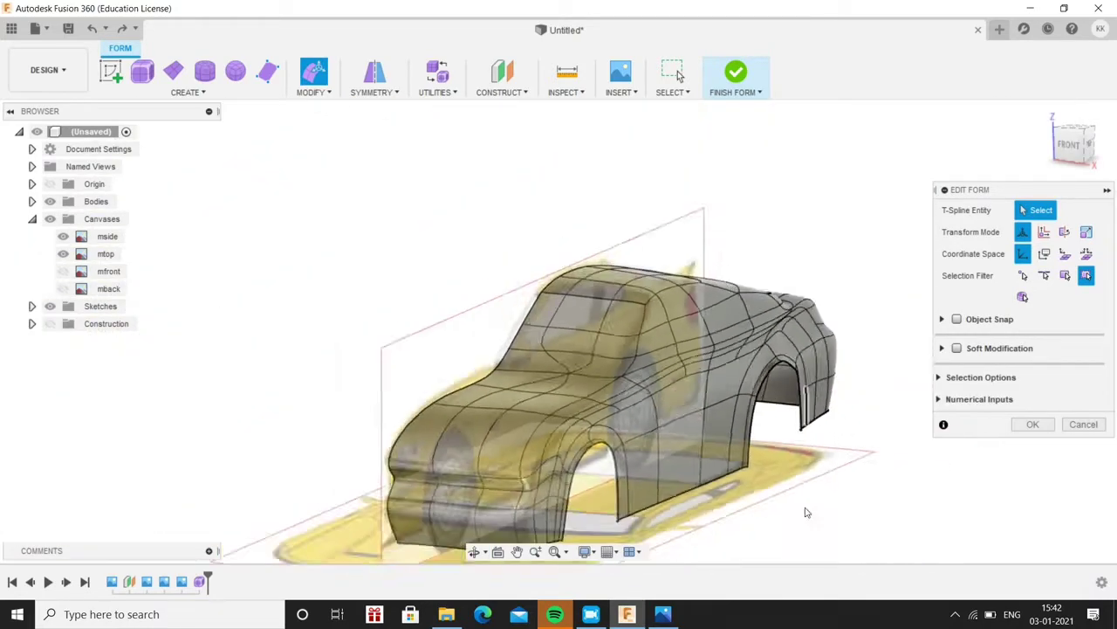
mouse_move(886, 172)
middle_mouse_down("shift")
mouse_move(558, 332)
mouse_move(503, 497)
mouse_move(689, 514)
mouse_move(634, 480)
middle_mouse_up("shift")
scroll(559, 331, "up", 5)
Finish the form and view the solid half body from the front
left_click(736, 71)
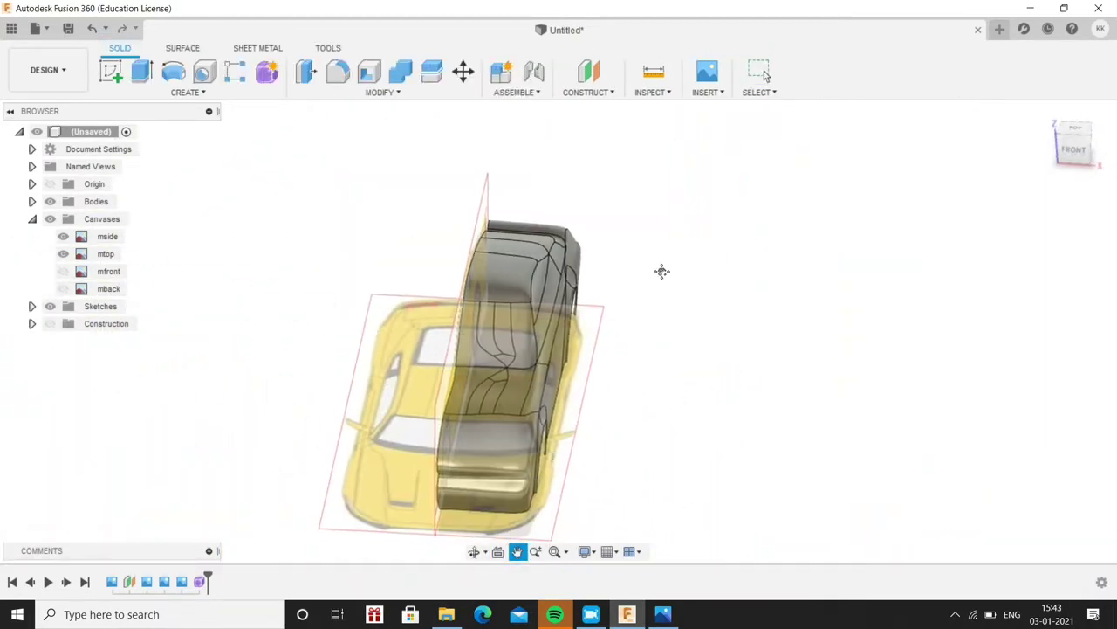
mouse_move(661, 272)
middle_mouse_down("shift")
mouse_move(666, 461)
mouse_move(567, 331)
middle_mouse_up("shift")
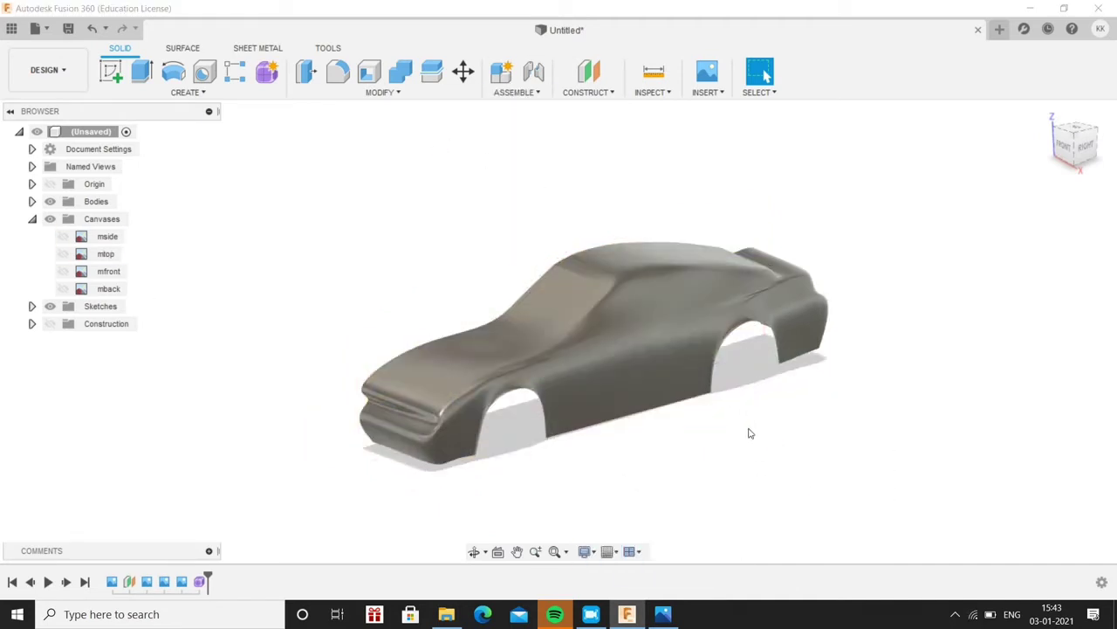
mouse_move(743, 423)
middle_mouse_down("shift")
mouse_move(811, 411)
mouse_move(683, 425)
mouse_move(731, 419)
middle_mouse_up("shift")
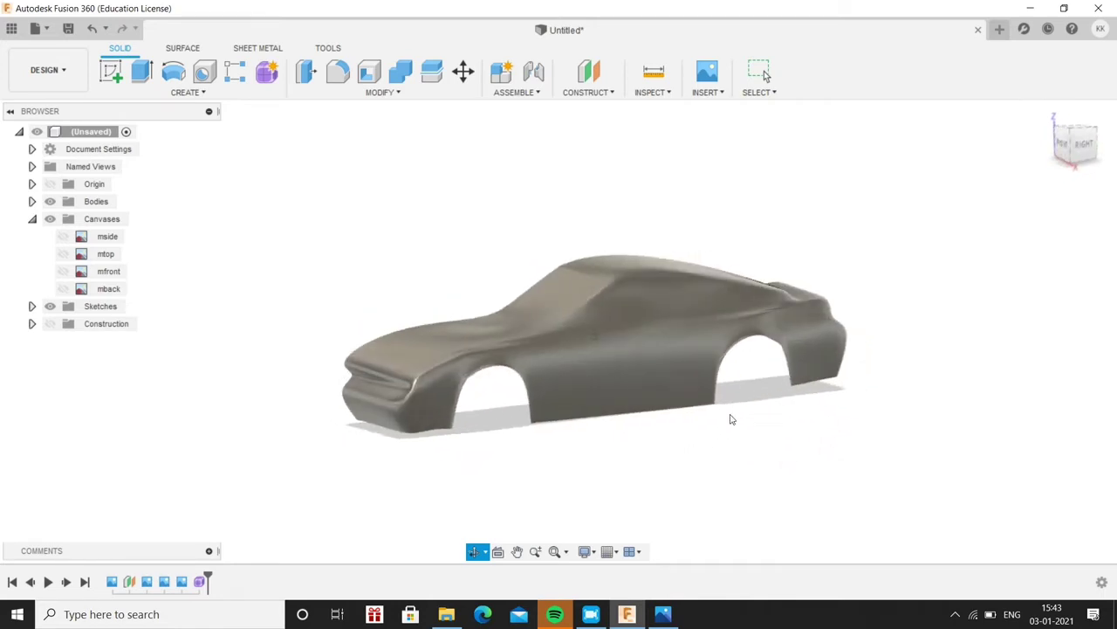
Mirror the whole half body across the centre plane into a full car
left_click(170, 93)
left_click(122, 429)
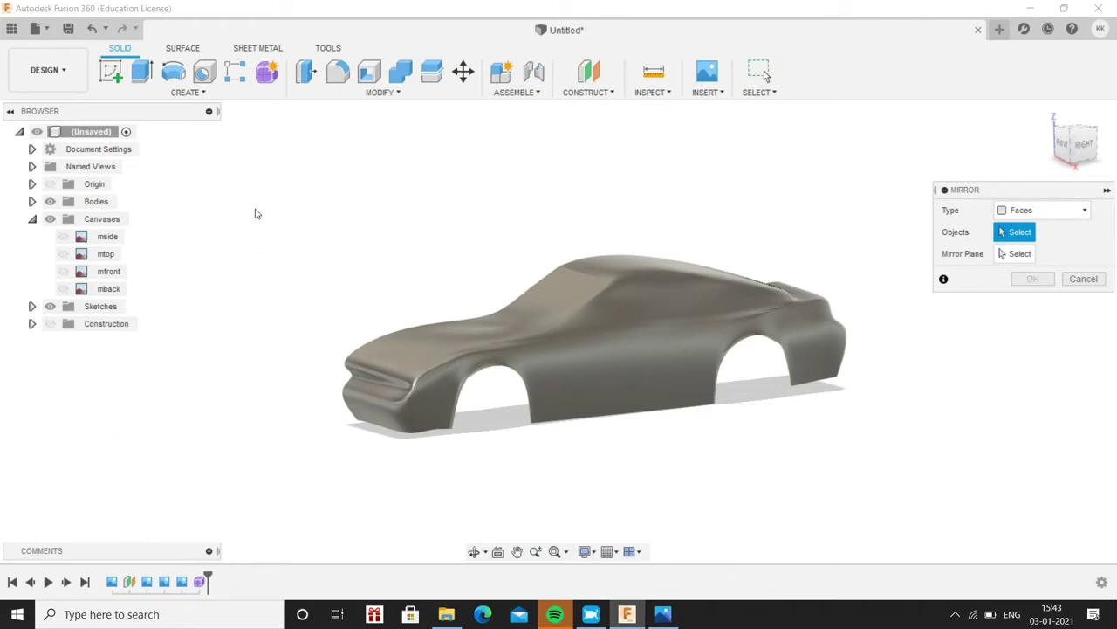
left_click_drag(292, 204, 879, 466)
left_click(576, 444)
key("Return")
middle_click_drag(577, 444, 390, 461, "shift")
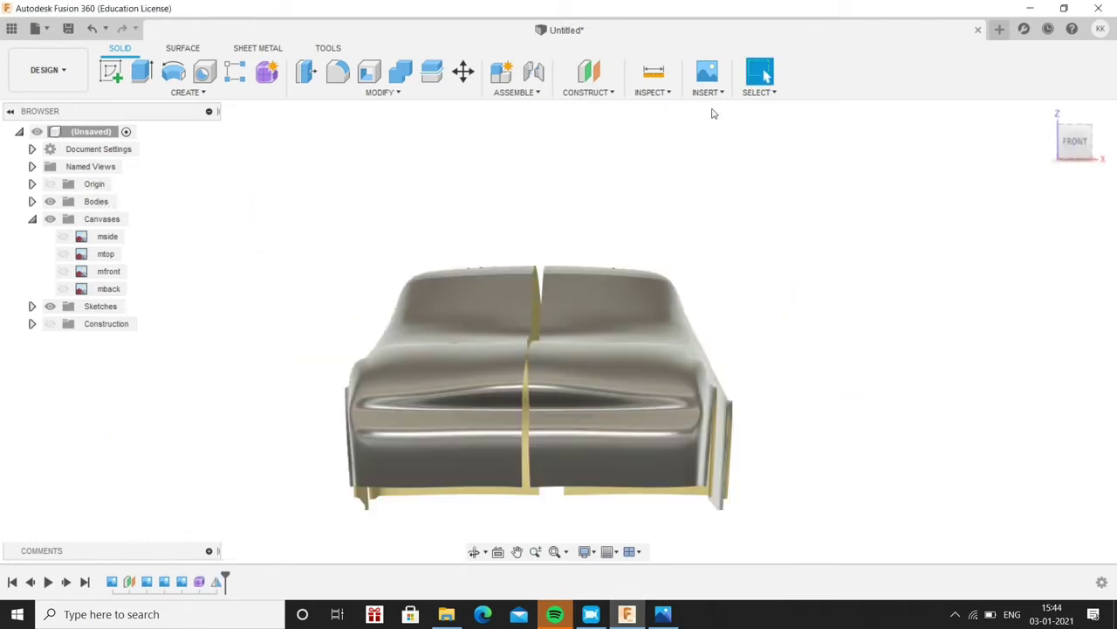
Start combining the two halves into one body
left_click(343, 97)
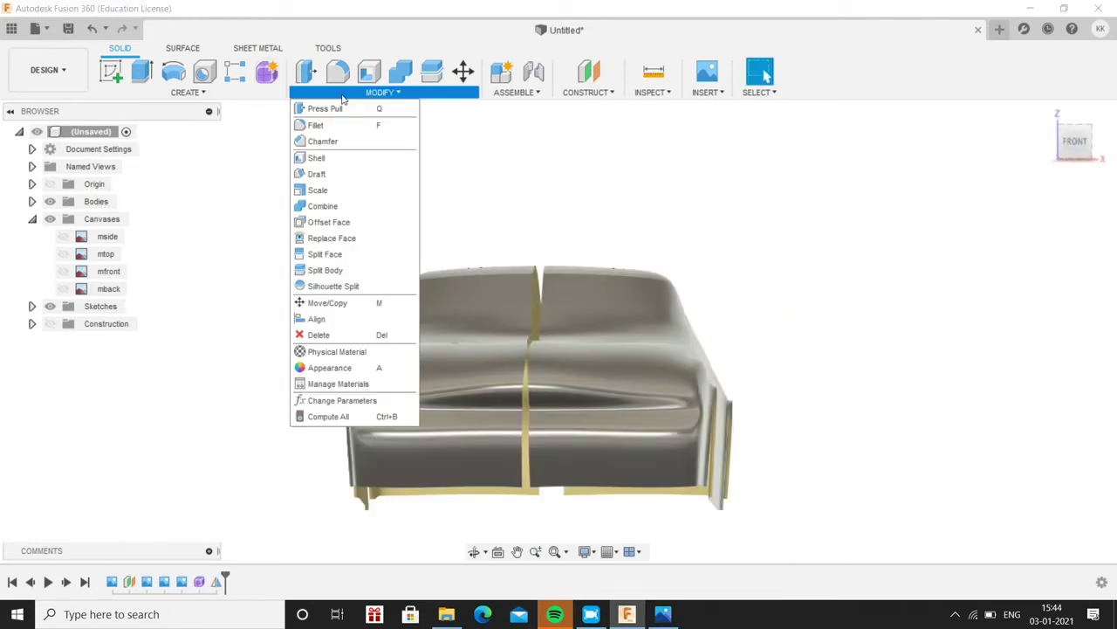
left_click(322, 206)
left_click(1082, 322)
Undo the accidental new form and hide the mtop canvas image
left_click(266, 70)
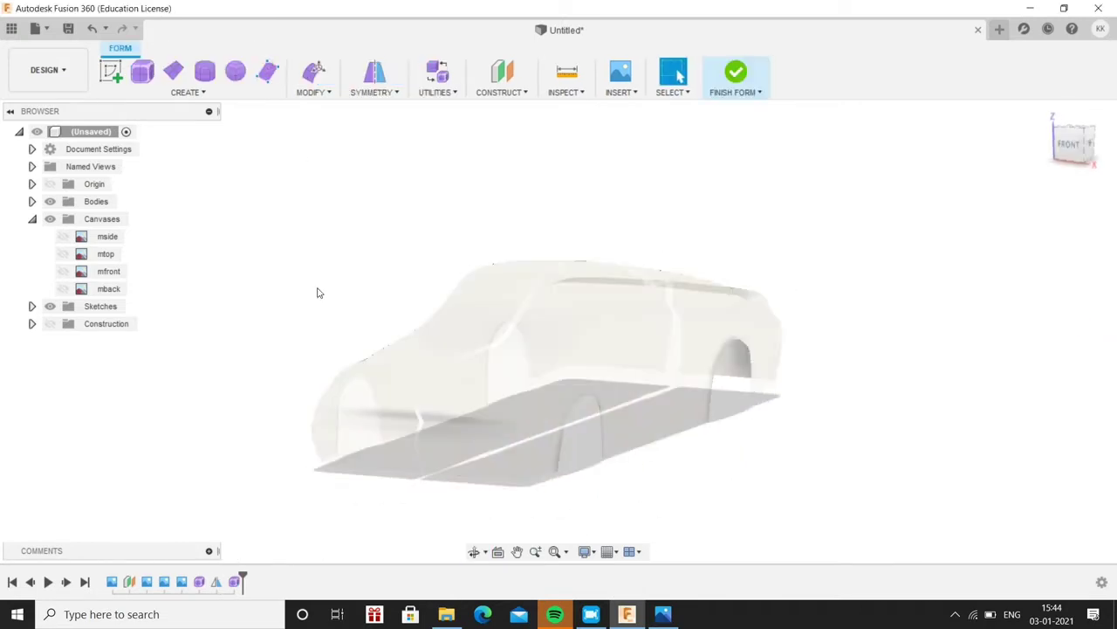
key("ctrl+z")
key("ctrl+z")
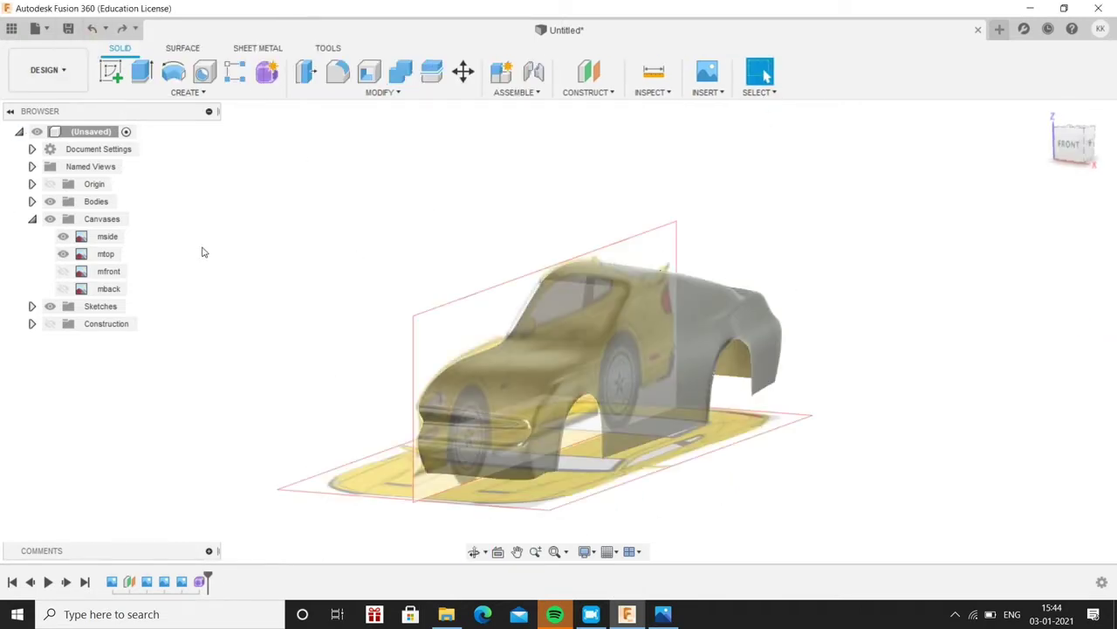
left_click(63, 254)
Mirror-duplicate the half body across the centre plane with weld enabled
left_click(313, 91)
left_click(374, 88)
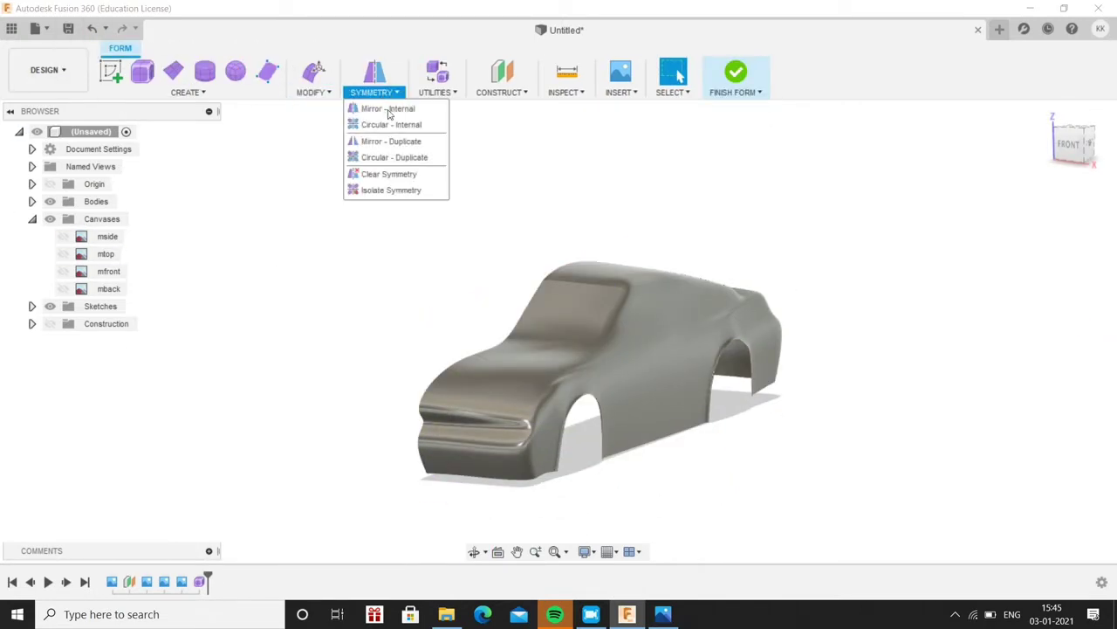
left_click(388, 146)
left_click(695, 372)
left_click(428, 454)
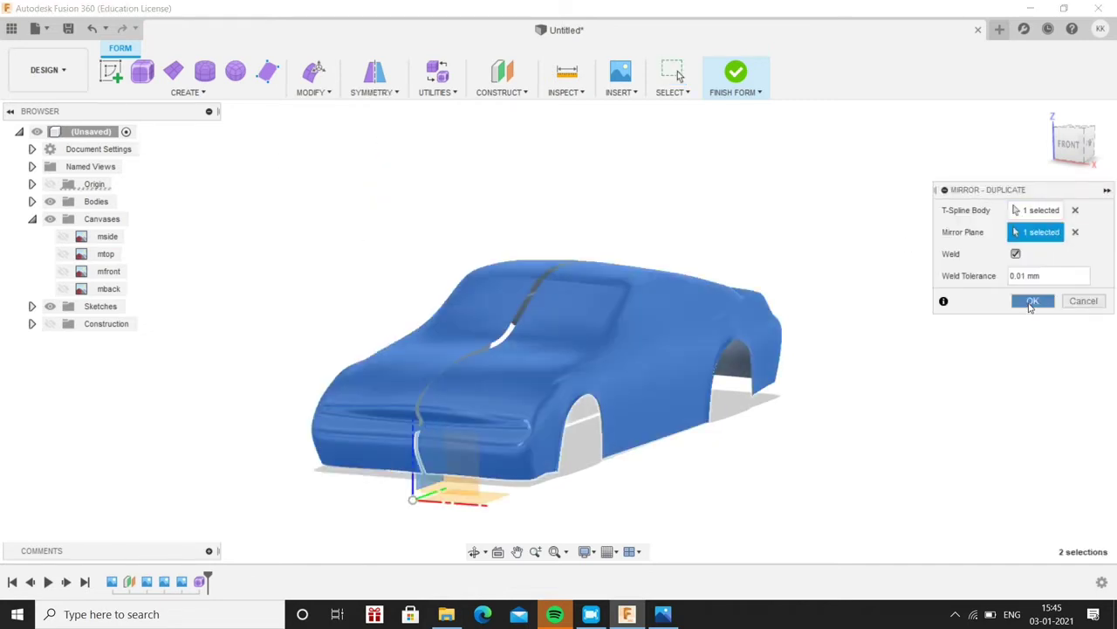
left_click(1032, 300)
scroll(719, 294, "up", 5)
Try bridging the halves, then select the open seam edges on both sides
left_click(313, 92)
left_click(318, 206)
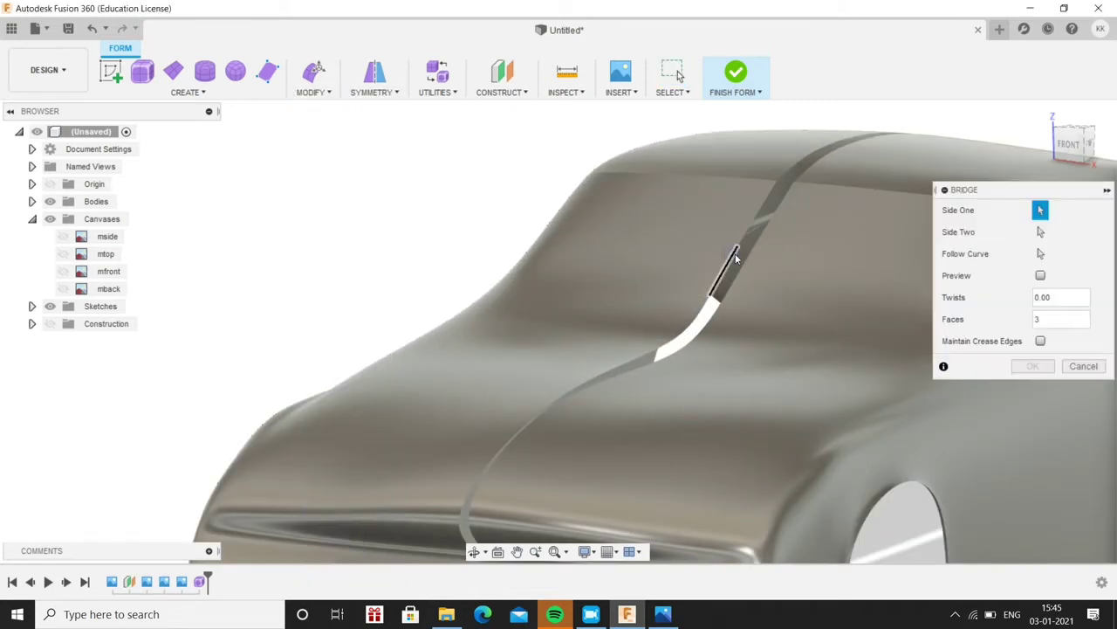
left_click(745, 275)
left_click(1021, 414)
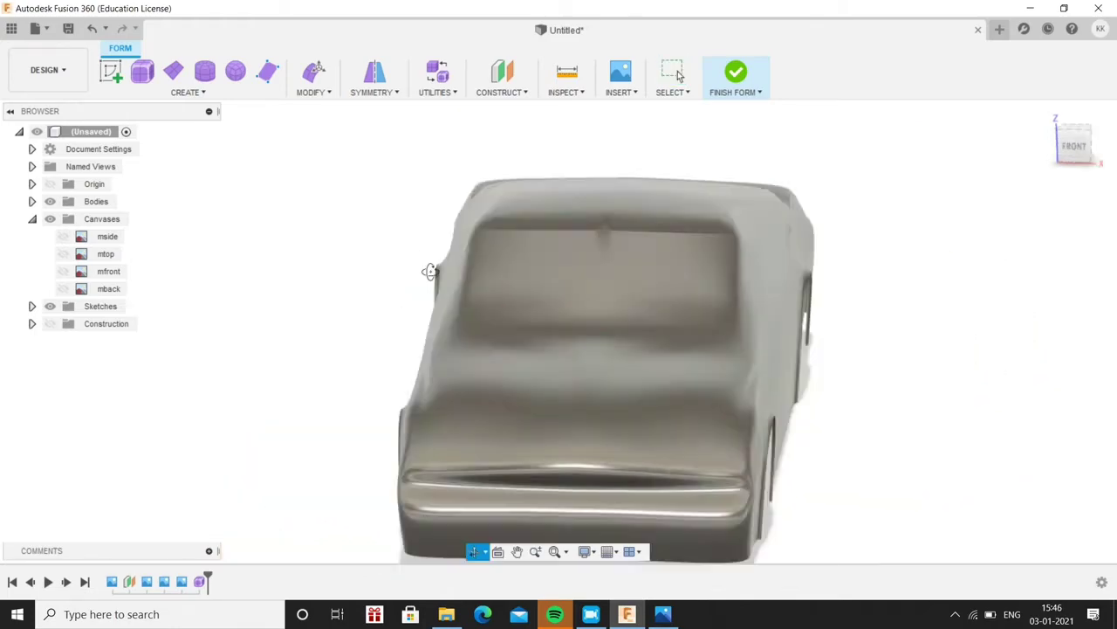
middle_click_drag(402, 234, 434, 282, "shift")
scroll(609, 192, "up", 5)
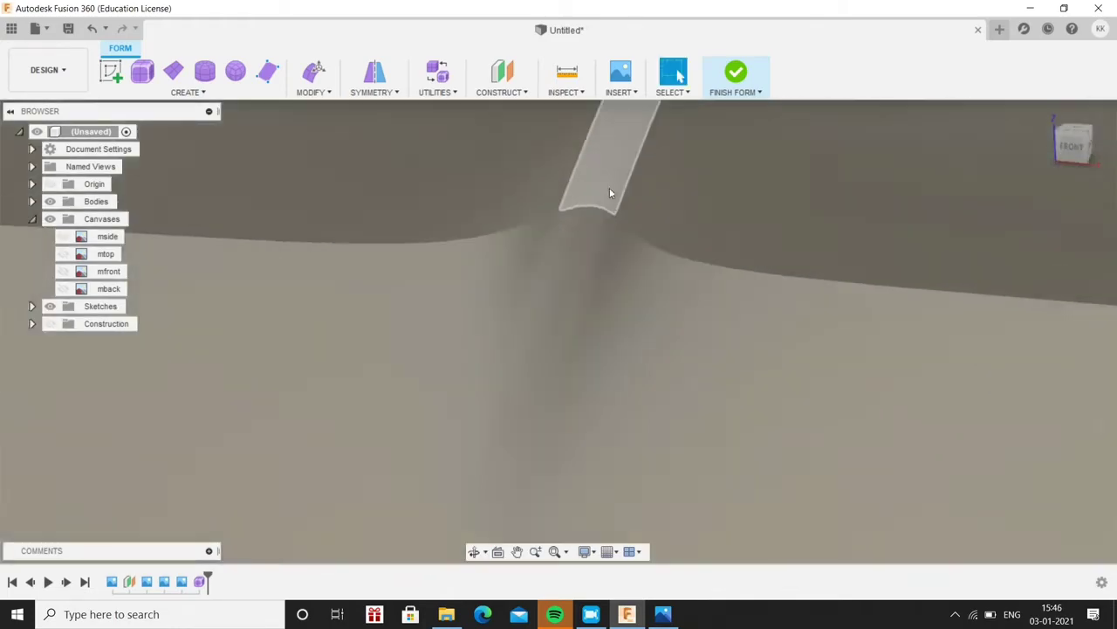
middle_click_drag(609, 192, 627, 547, "shift")
scroll(608, 469, "down", 5)
mouse_move(564, 400)
middle_mouse_down("shift")
mouse_move(580, 495)
mouse_move(547, 351)
middle_mouse_up("shift")
scroll(463, 305, "up", 5)
Merge the seam edges of the two halves into one continuous form
left_click(312, 92)
left_click(327, 186)
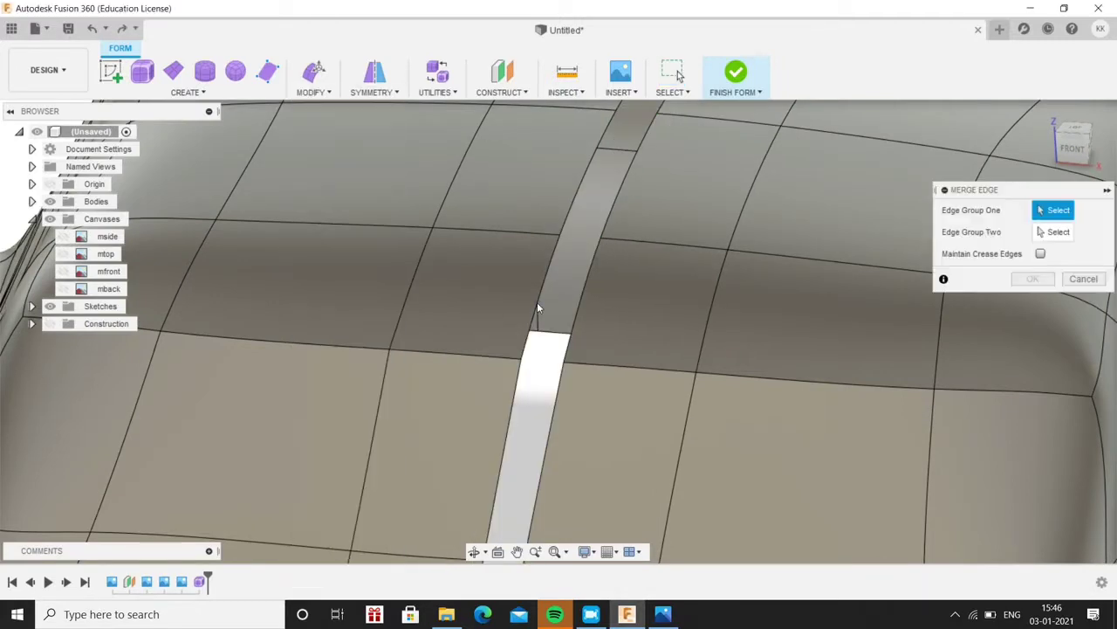
left_click(1037, 279)
scroll(648, 319, "down", 5)
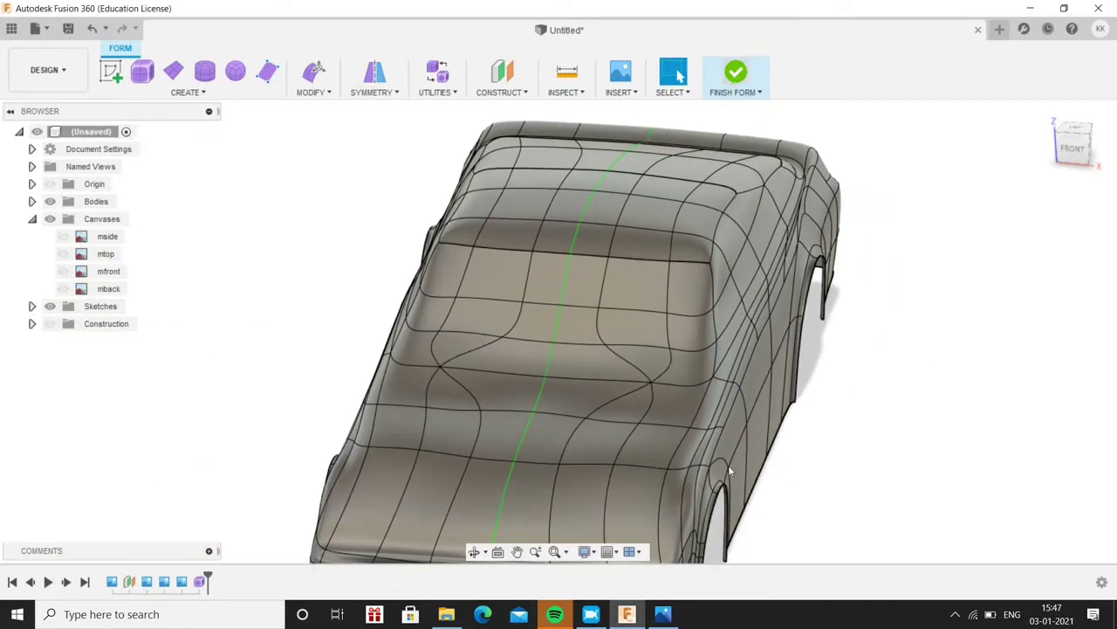
left_click(736, 71)
left_click(585, 551)
Finish the body as a solid, view its RIGHT side, show the mside canvas and start a new form
left_click(832, 458)
mouse_move(832, 459)
middle_mouse_down("shift")
mouse_move(409, 466)
mouse_move(1090, 146)
middle_mouse_up("shift")
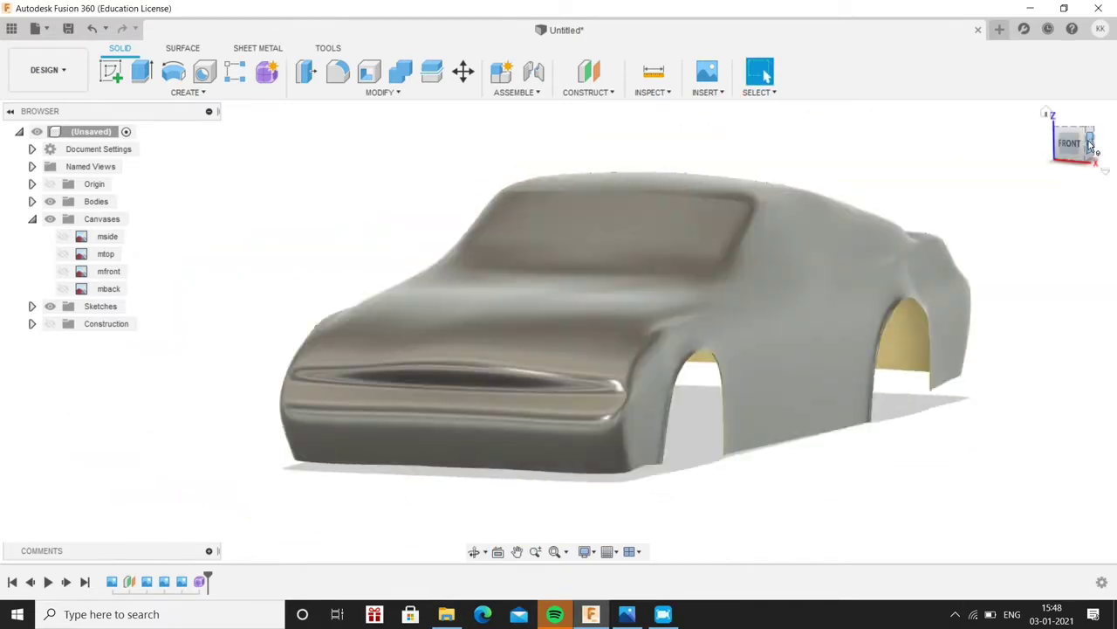
left_click(1089, 145)
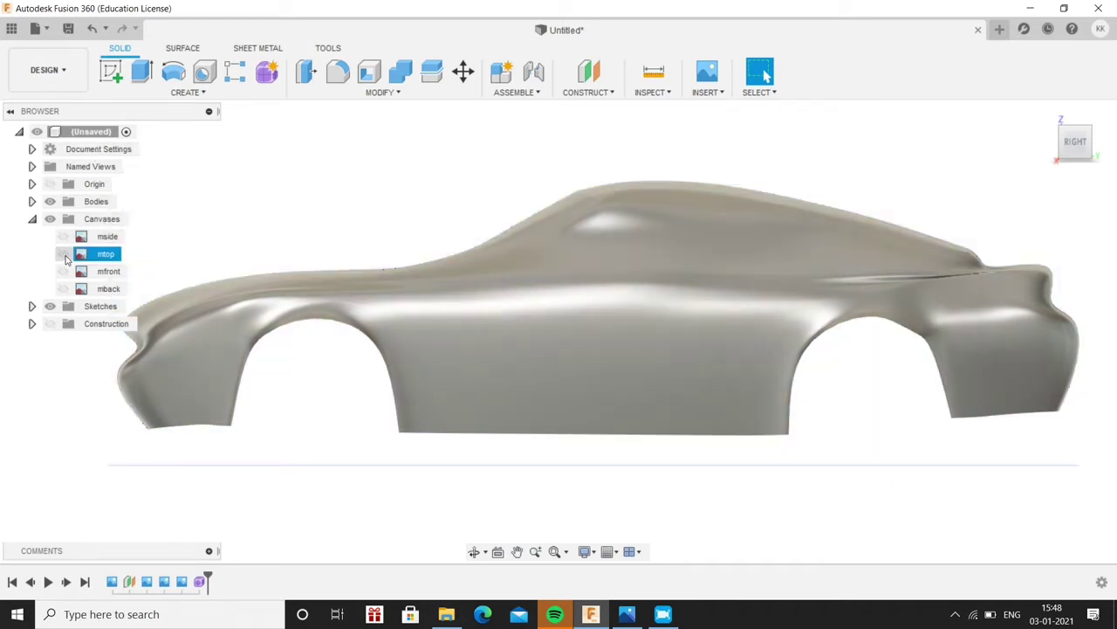
left_click(64, 239)
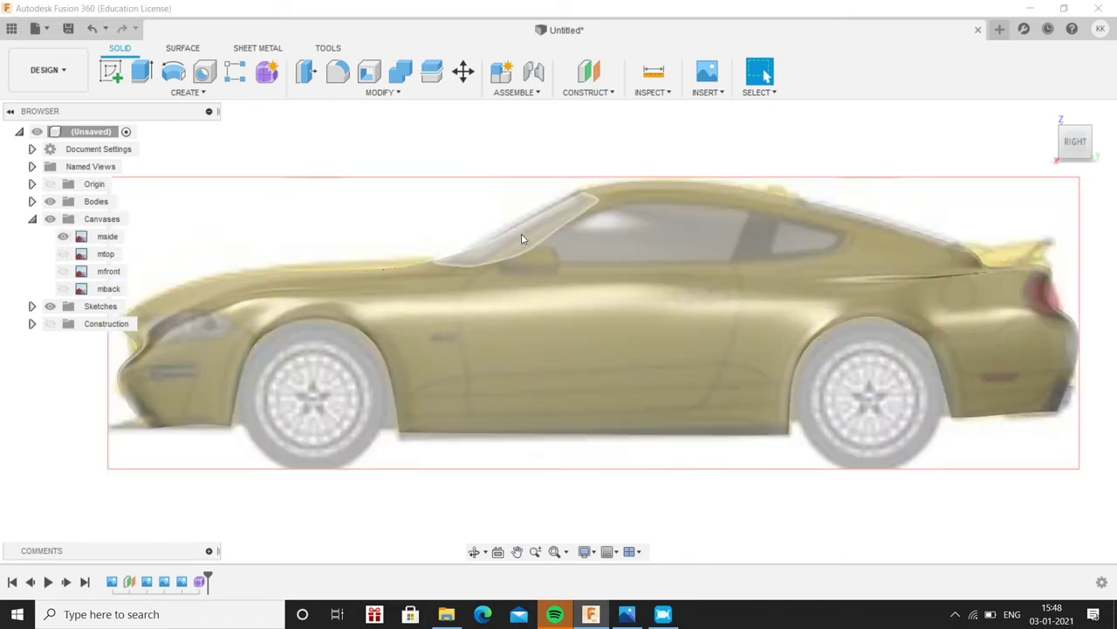
left_click(261, 83)
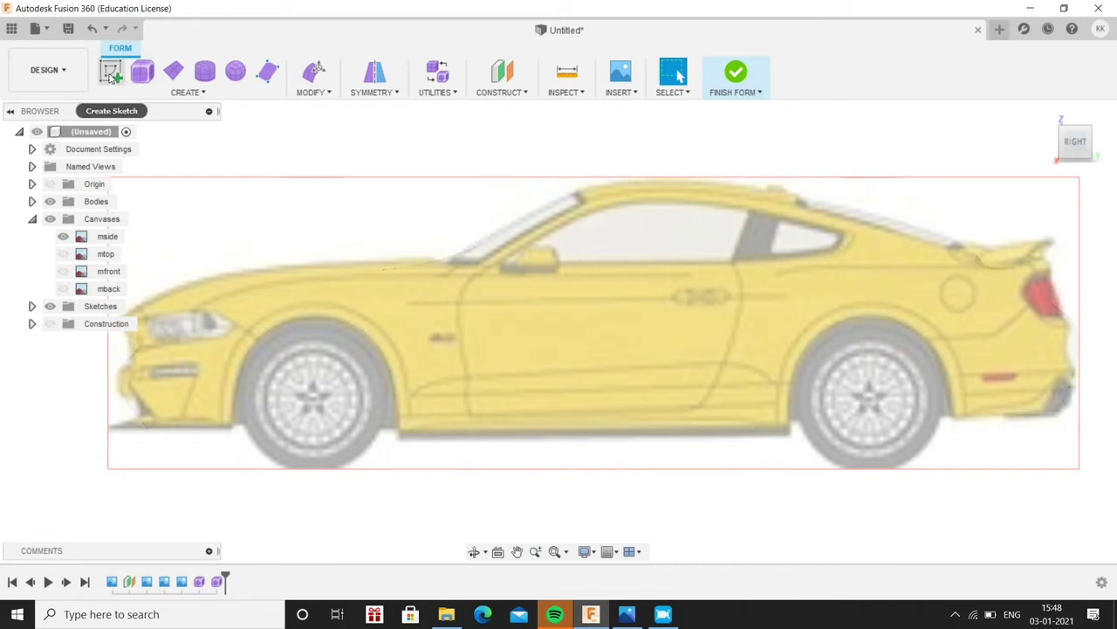
Start a new sketch on the side-view plane and zoom in on the front wheel
left_click(111, 75)
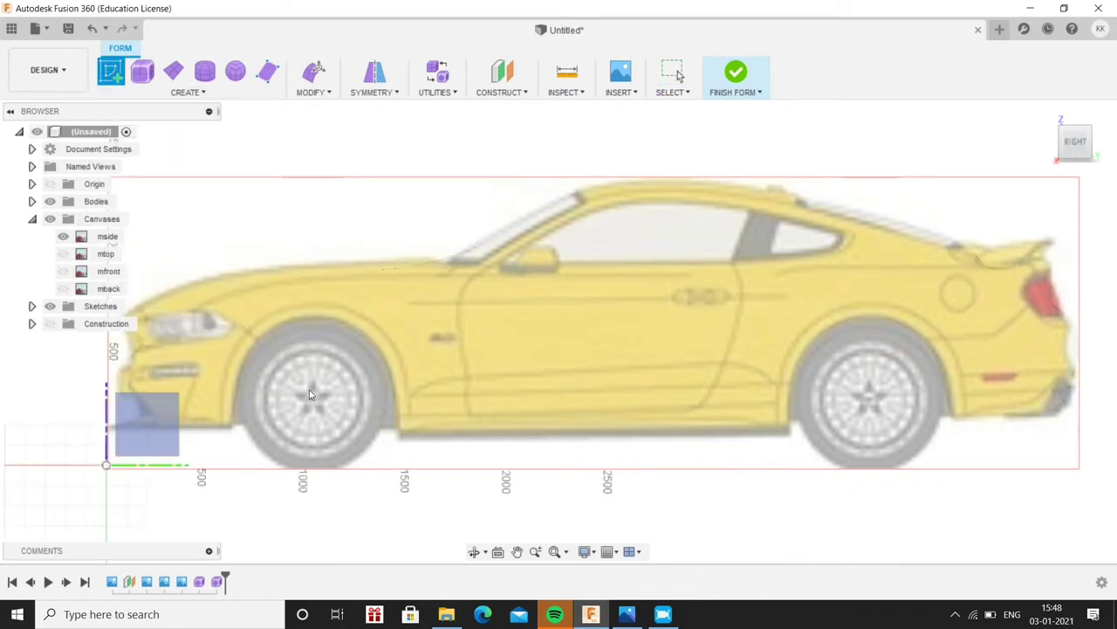
scroll(309, 394, "up", 2)
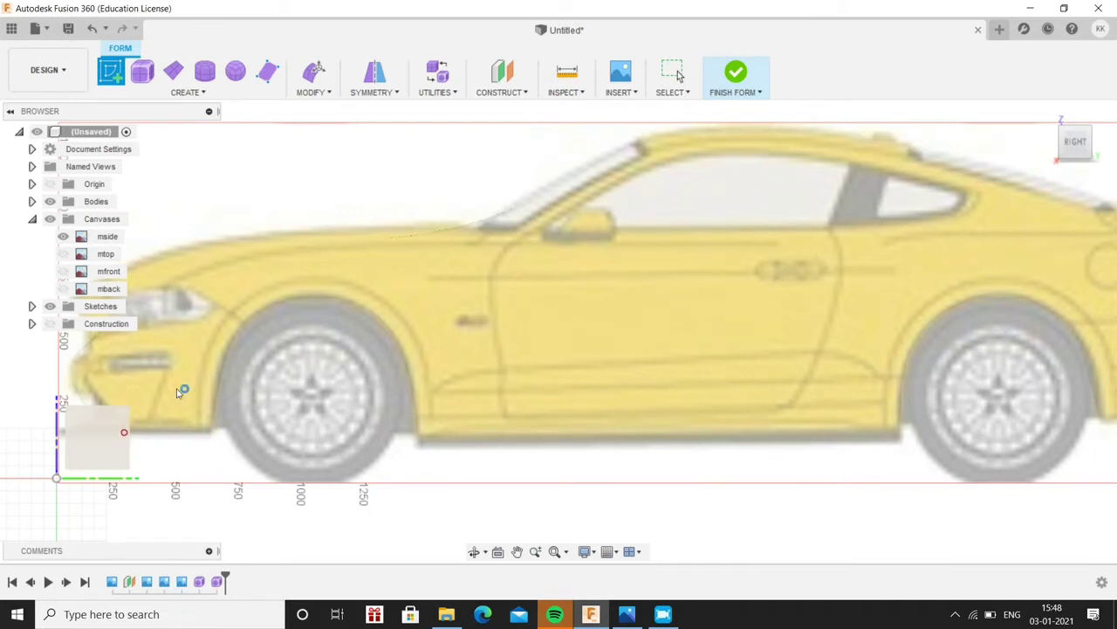
left_click(114, 432)
middle_click_drag(489, 379, 291, 429)
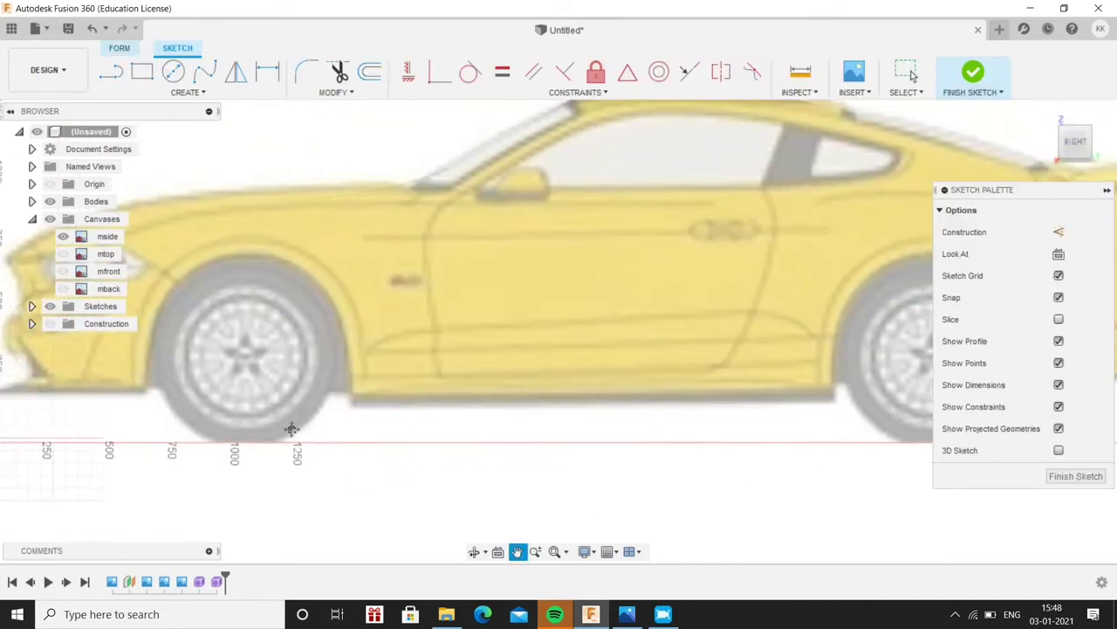
scroll(173, 394, "up", 1)
middle_click_drag(187, 399, 249, 391)
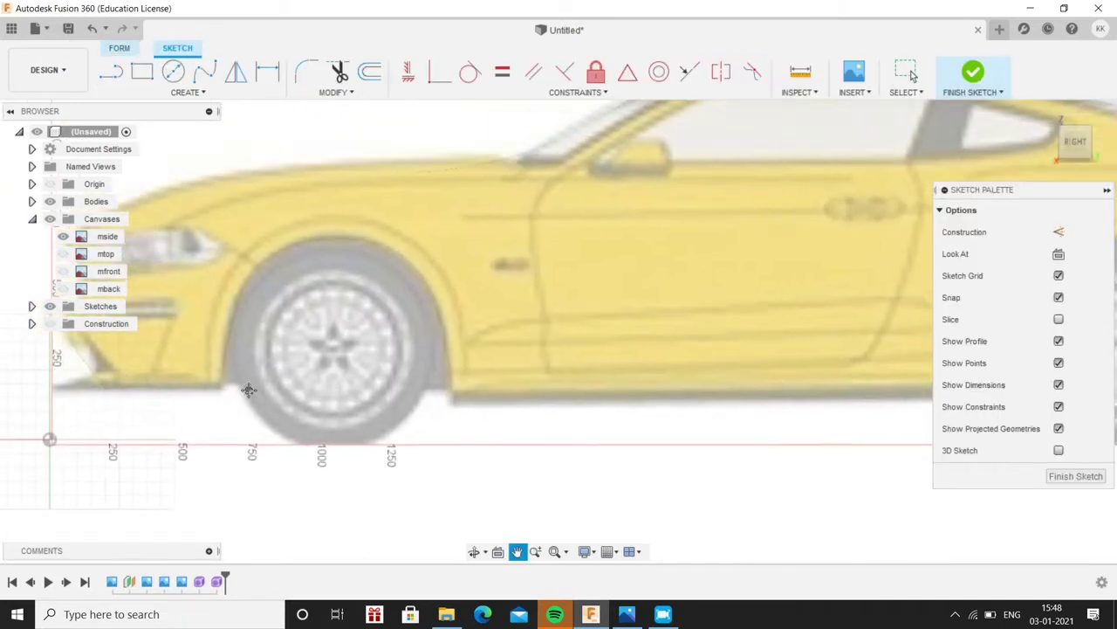
scroll(332, 371, "up", 1)
scroll(341, 370, "up", 2)
scroll(344, 369, "up", 2)
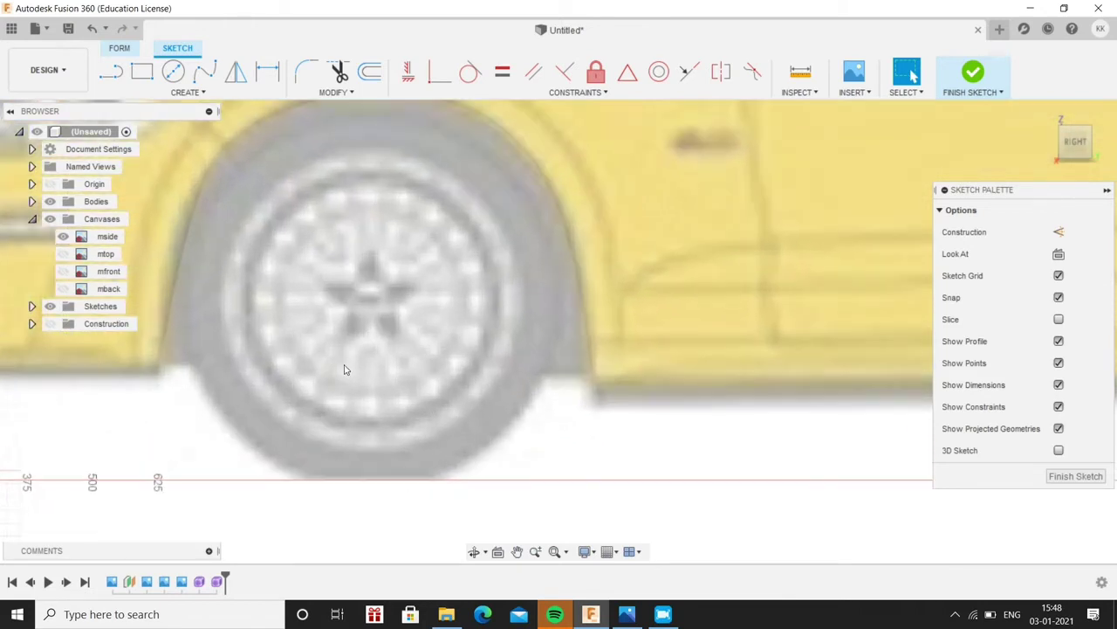
scroll(373, 302, "up", 2)
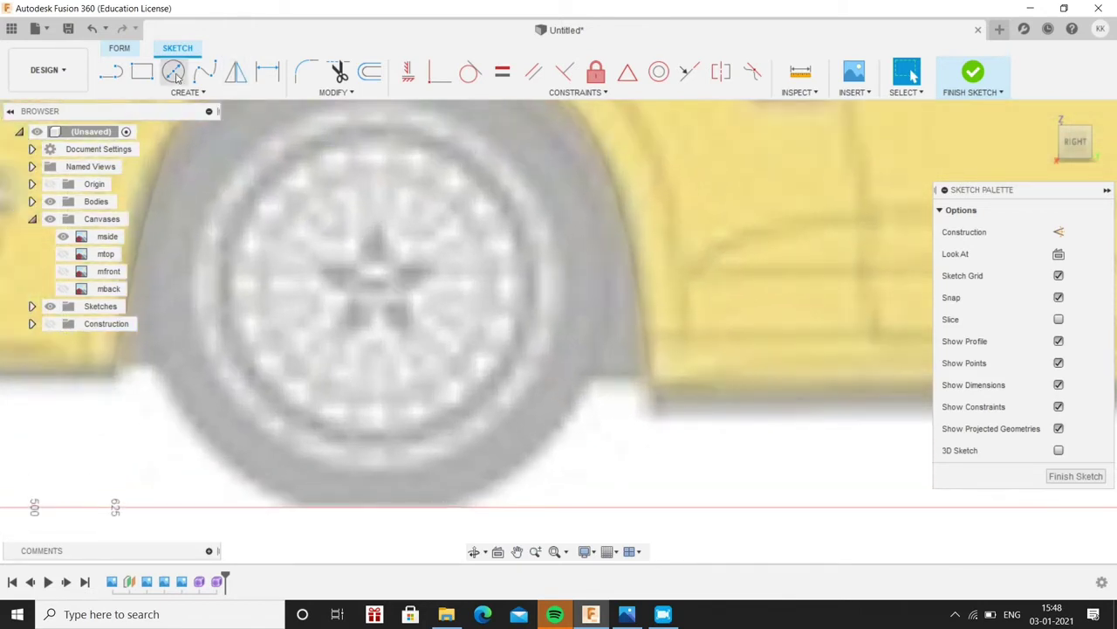
Draw a circle centred on the front wheel hub, sized around it, and finish the sketch
key("c")
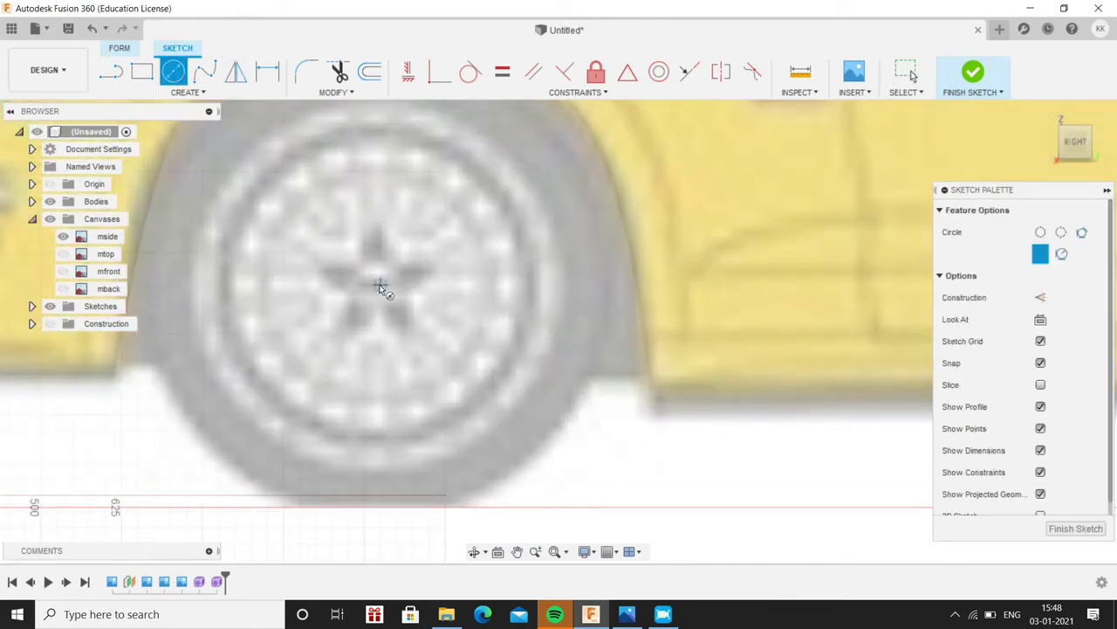
scroll(381, 286, "up", 3)
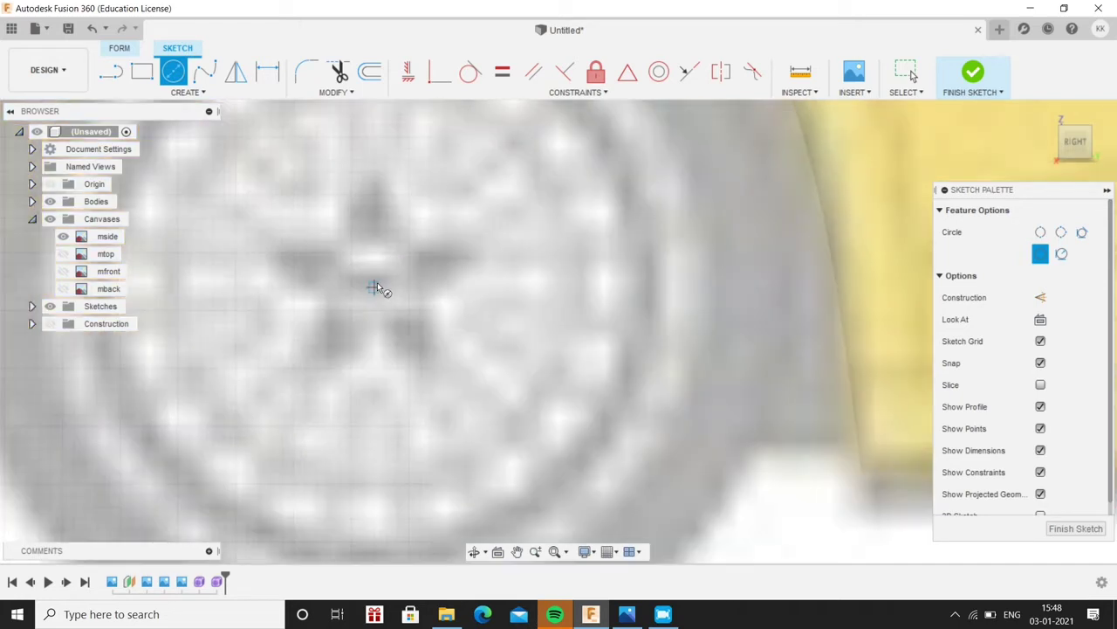
left_click(374, 287)
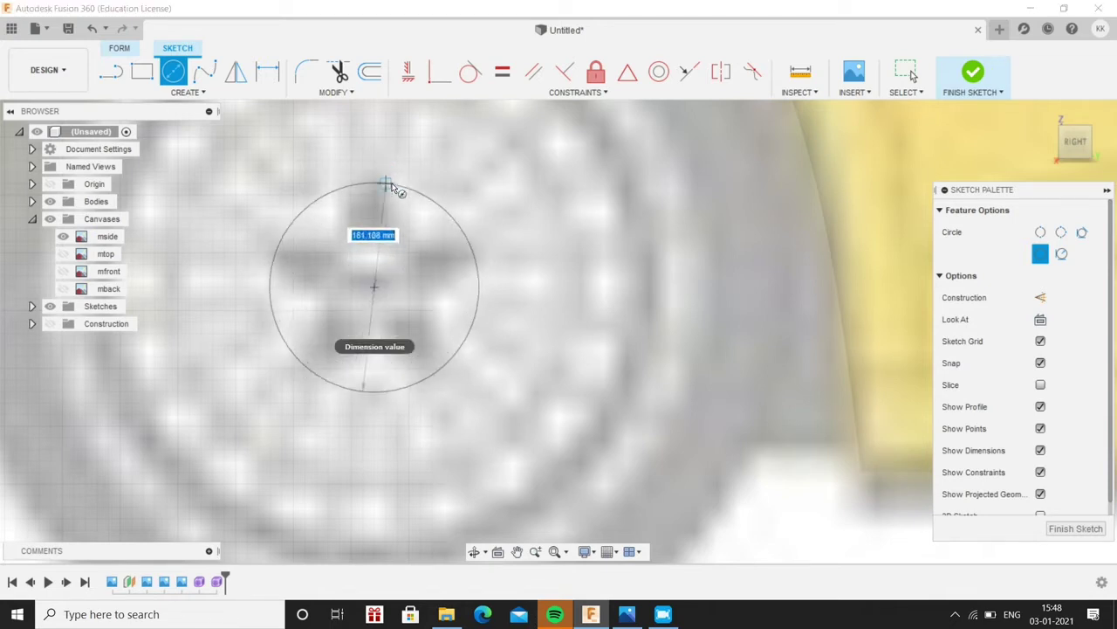
left_click(392, 181)
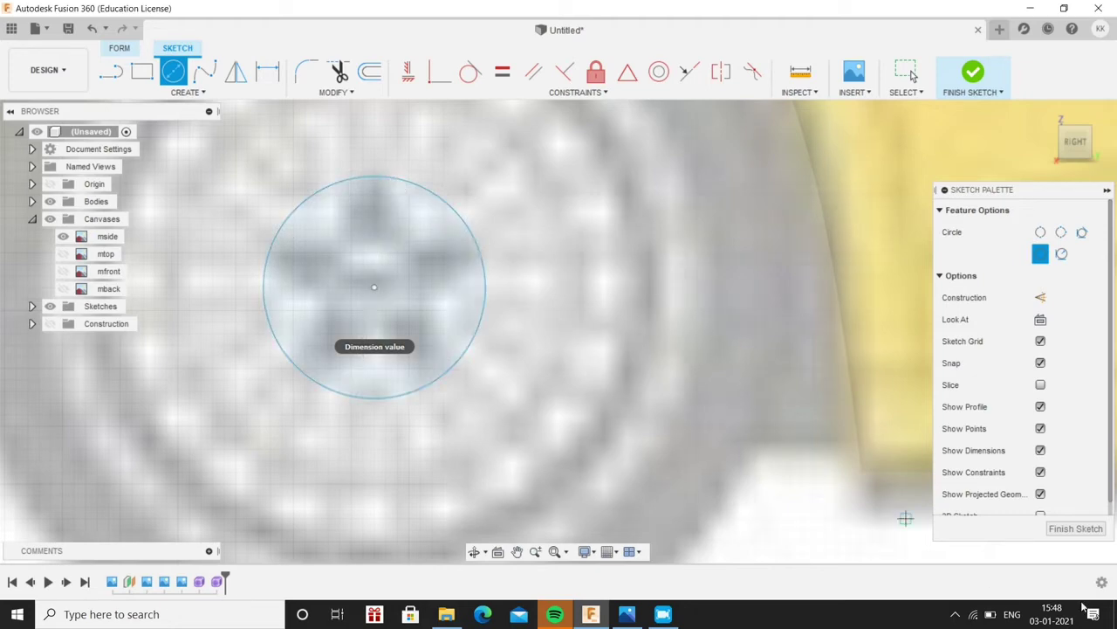
left_click(1072, 530)
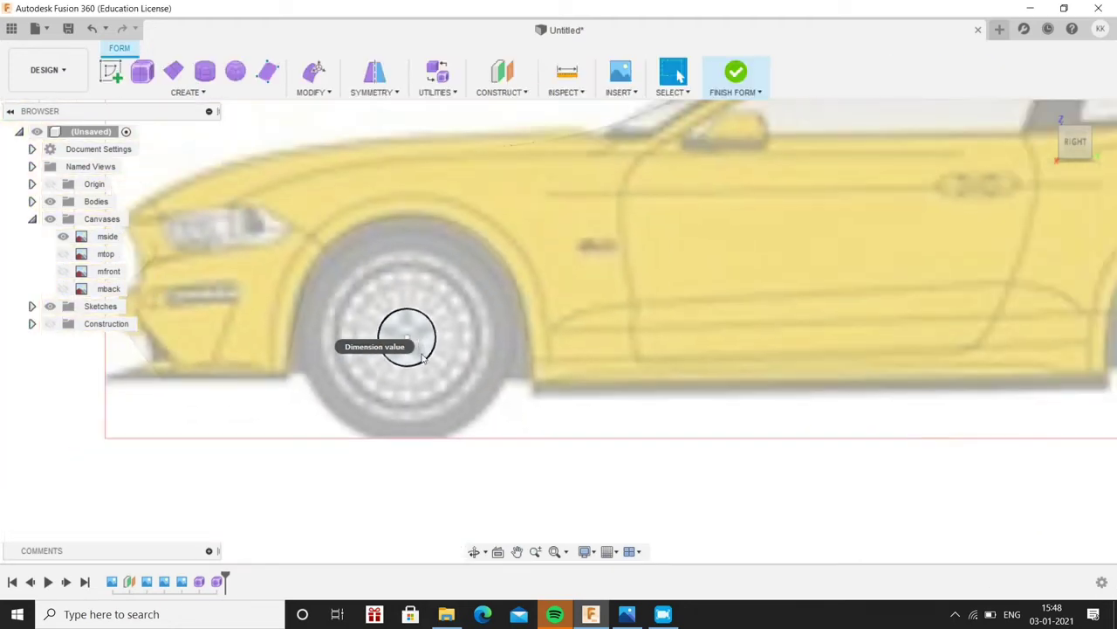
Begin a form Extrude of the hub circle profile, previewing 8 faces at 20.00 mm
middle_click_drag(443, 374, 473, 376)
scroll(474, 377, "down", 1)
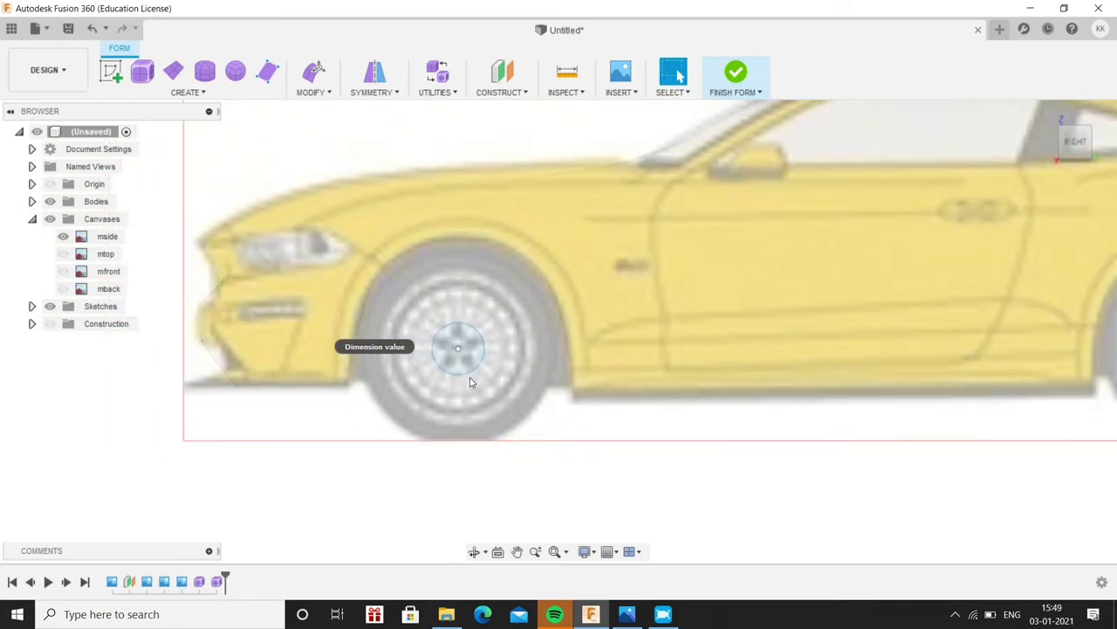
middle_click_drag(429, 445, 473, 476, "shift")
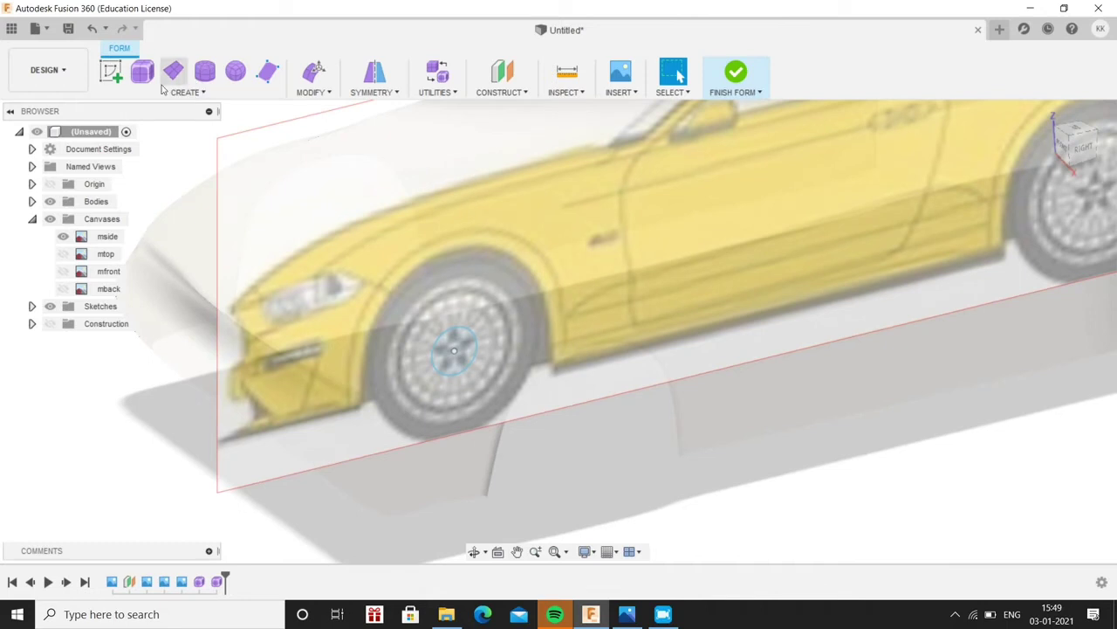
left_click(160, 93)
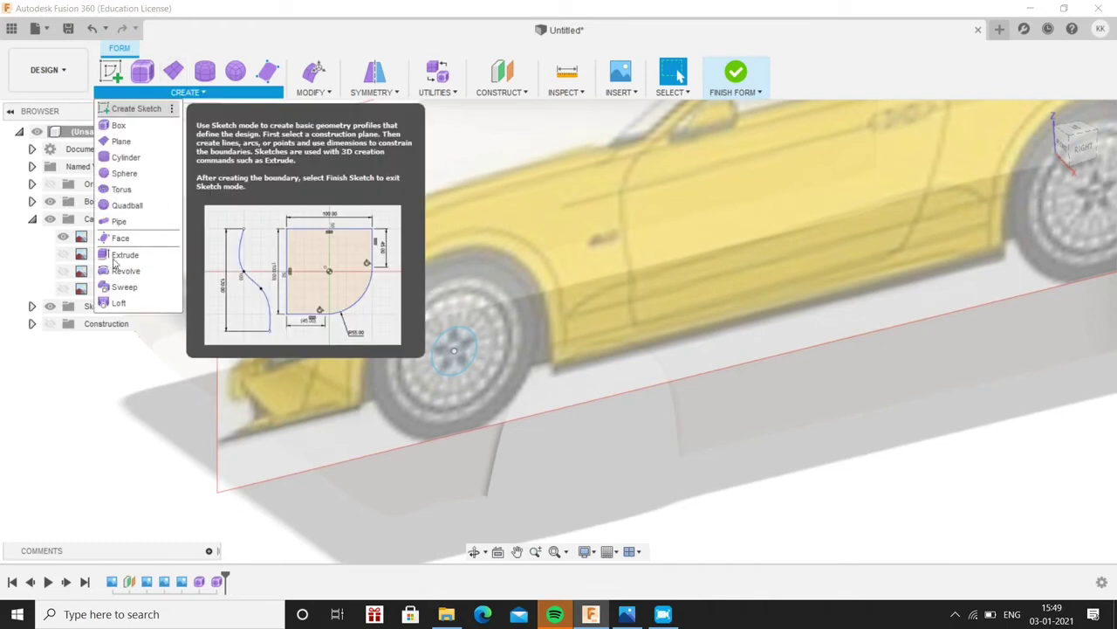
left_click(114, 256)
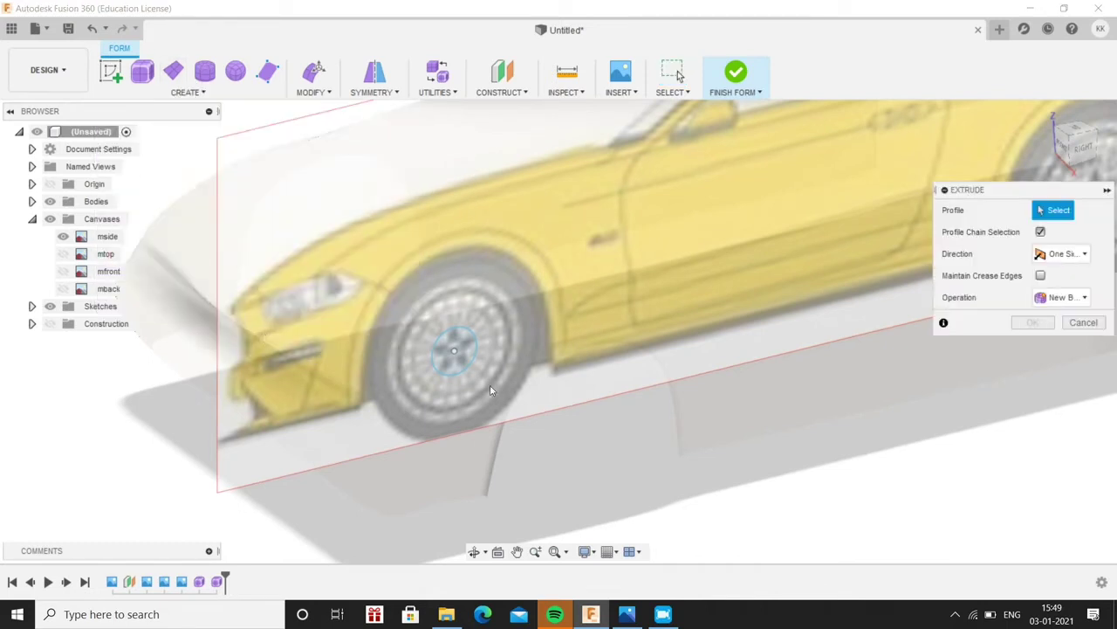
scroll(489, 386, "up", 1)
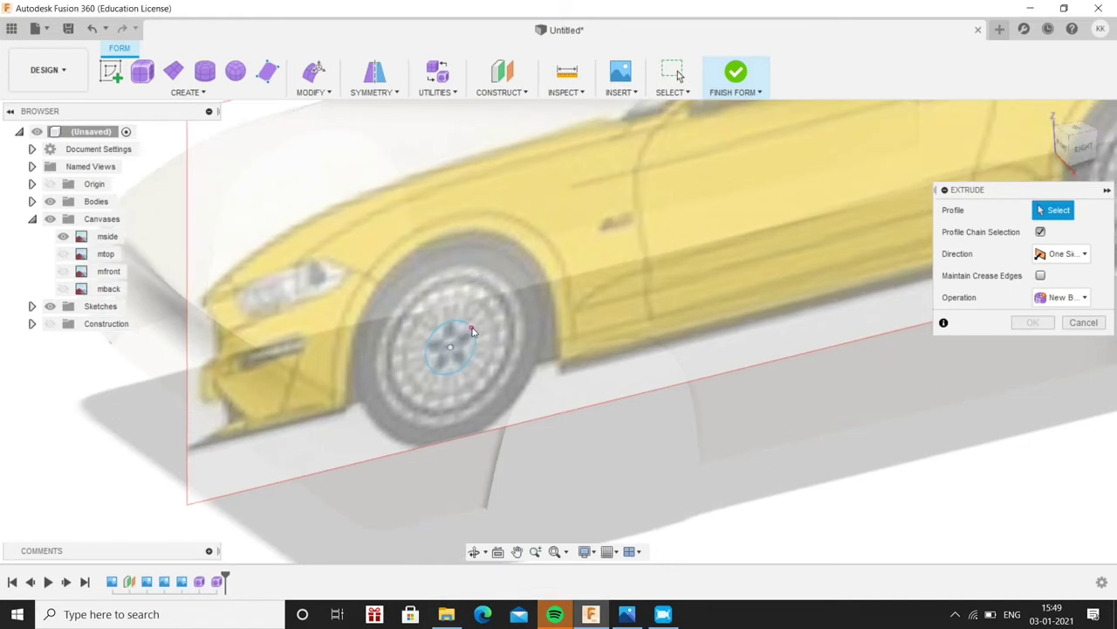
left_click(471, 351)
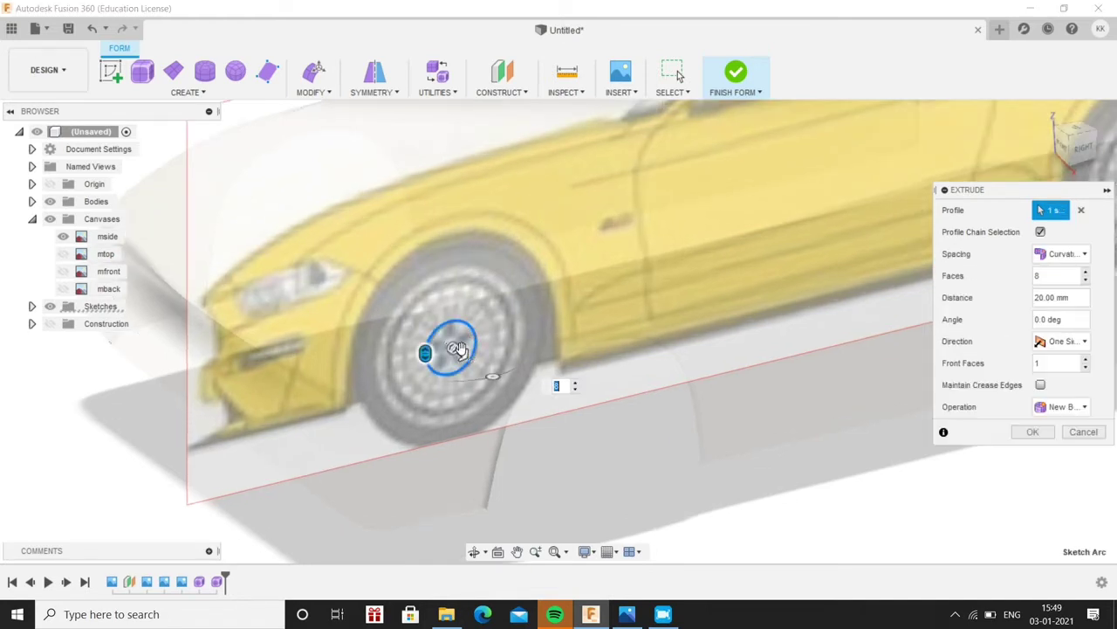
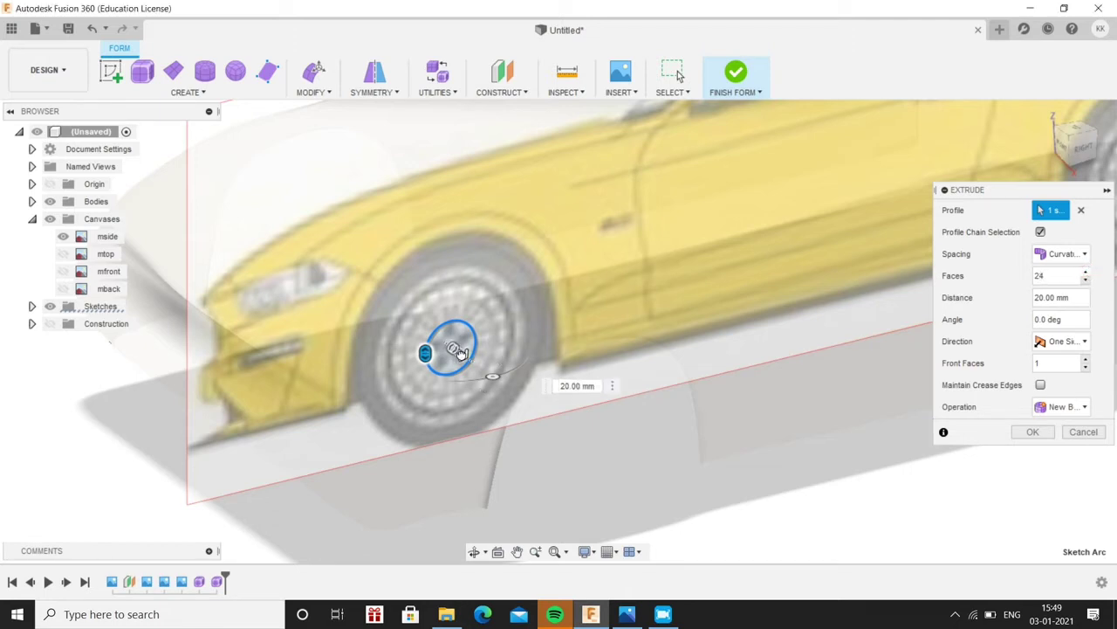
Extrude the front-wheel circle 100 mm into a 24-face T-spline cylinder body
left_click_drag(461, 351, 474, 360)
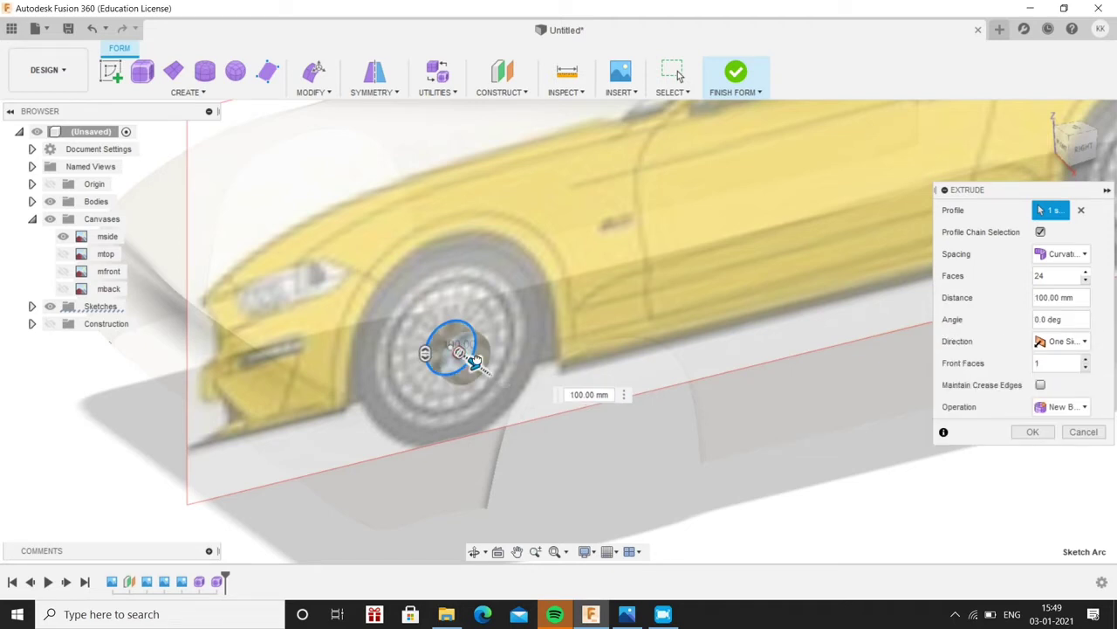
left_click(1030, 431)
scroll(480, 373, "up", 2)
Switch the visual style to Shaded with Visible Edges Only
scroll(434, 342, "up", 2)
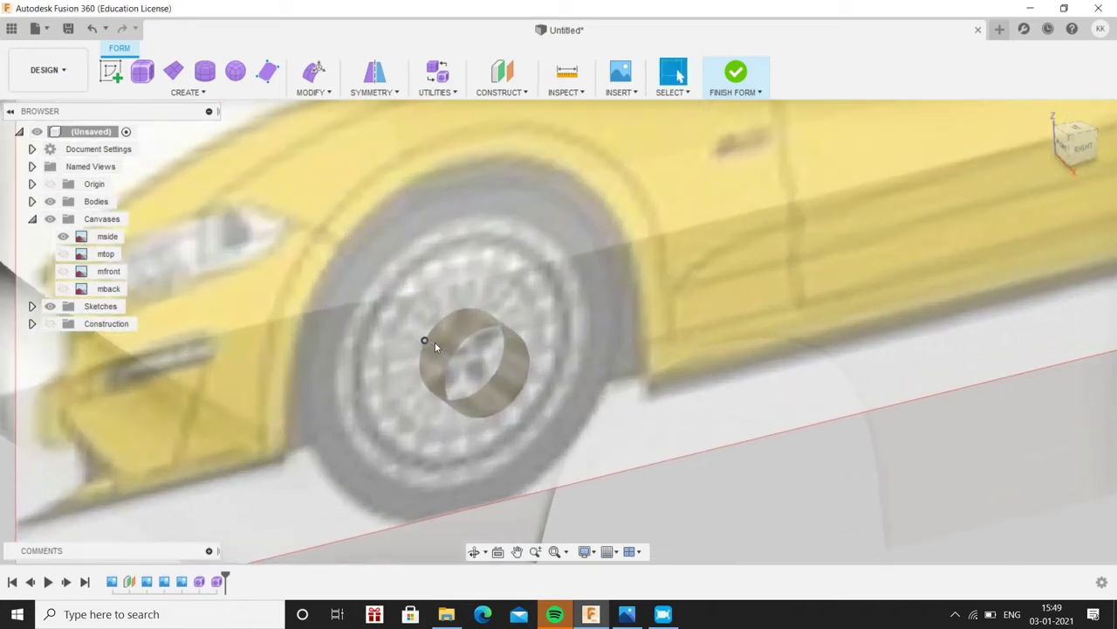
scroll(434, 341, "up", 3)
scroll(453, 338, "up", 3)
scroll(472, 324, "up", 2)
scroll(550, 292, "up", 2)
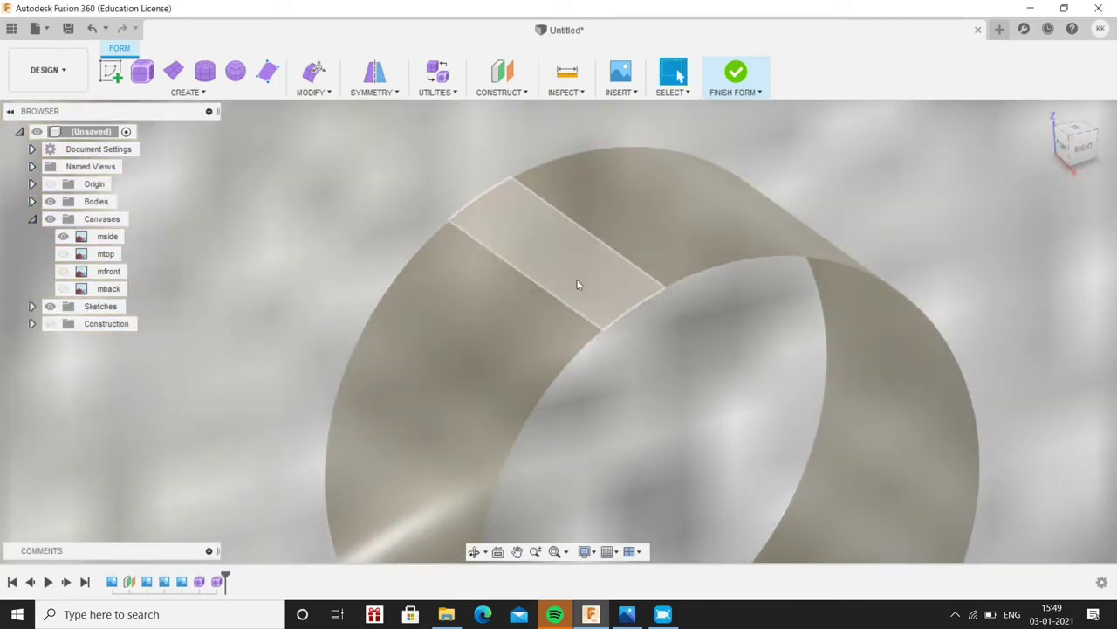
left_click(589, 552)
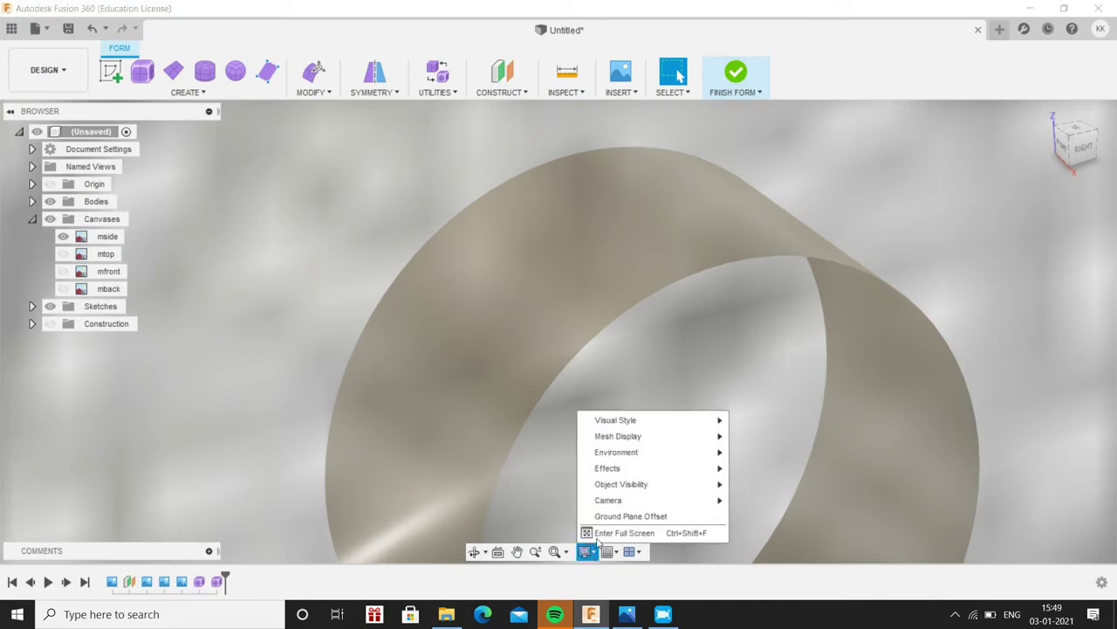
left_click(621, 419)
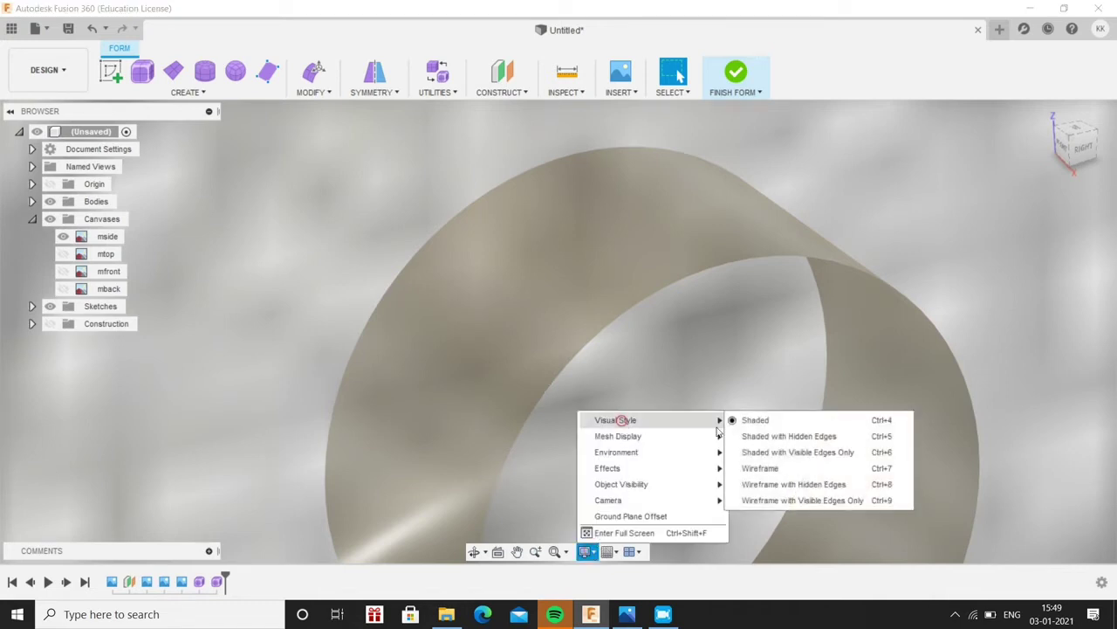
left_click(755, 454)
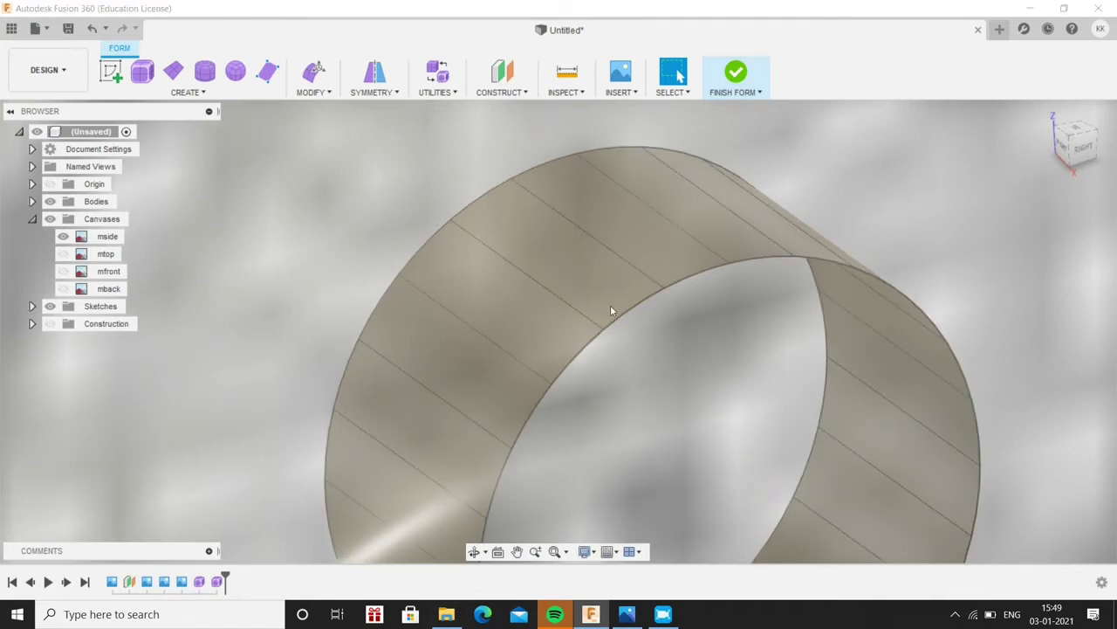
Window-select the ring body and view it from the FRONT on the ViewCube
scroll(613, 311, "down", 2)
scroll(618, 323, "down", 5)
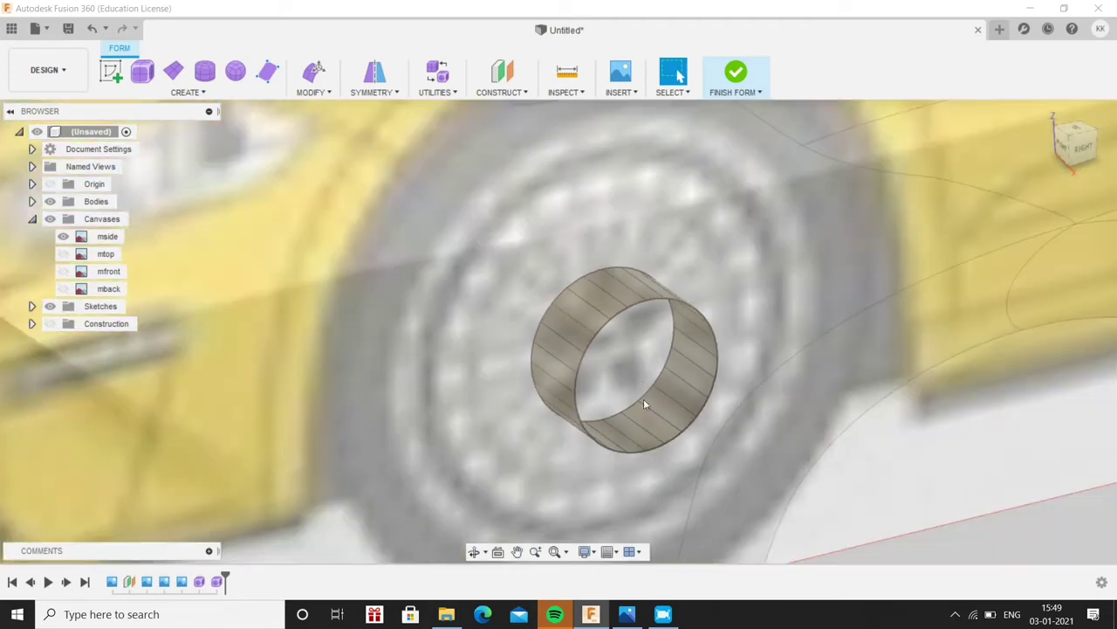
scroll(664, 350, "down", 3)
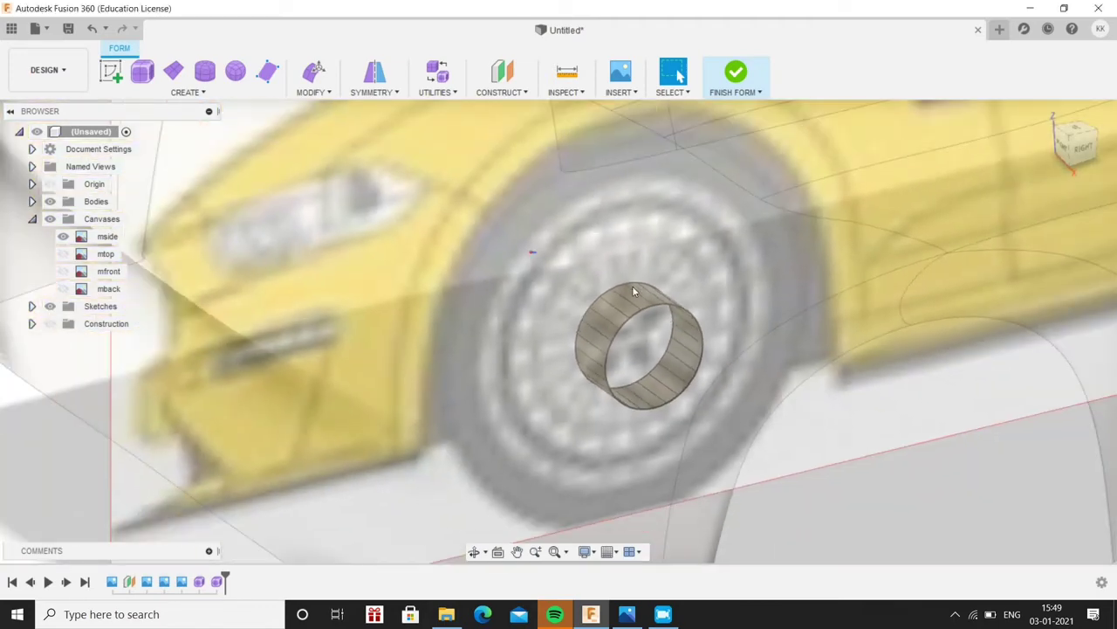
left_click_drag(529, 250, 735, 429)
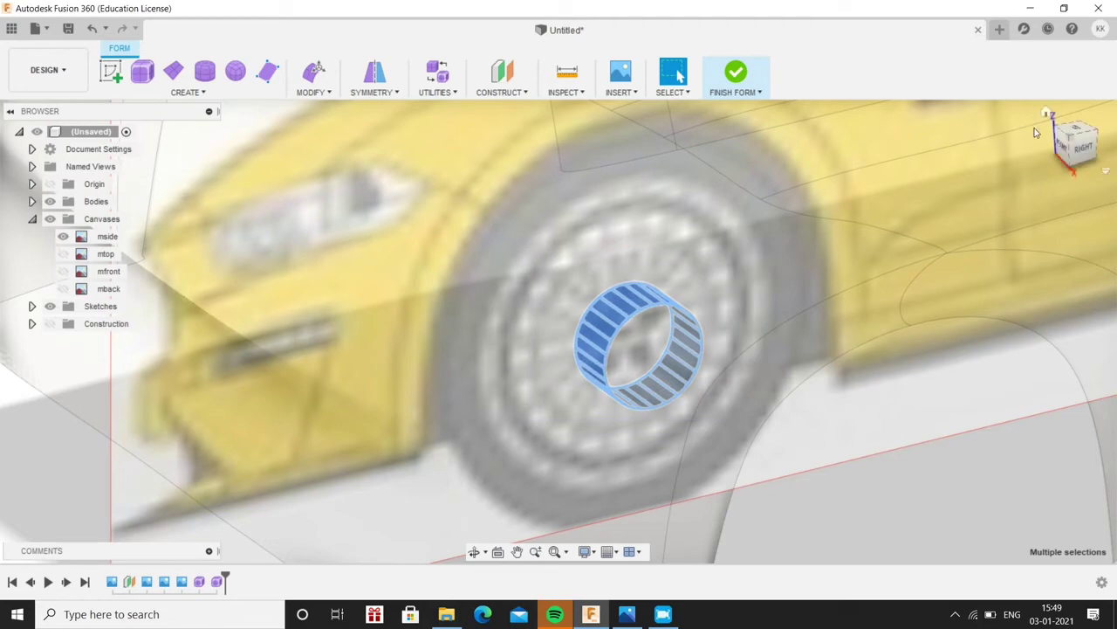
left_click(1062, 150)
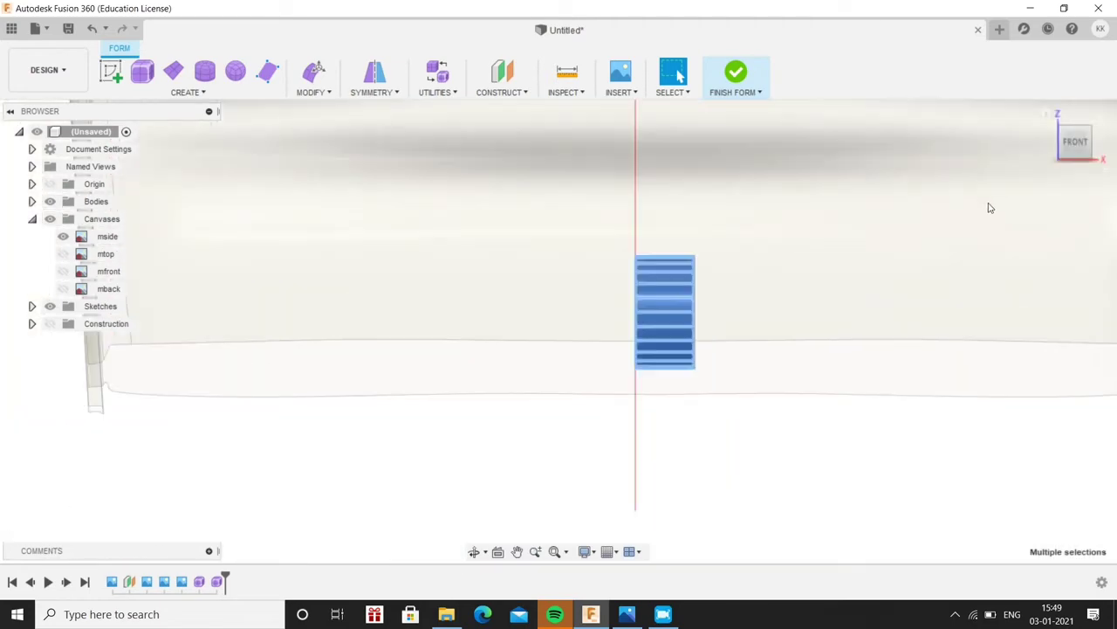
Show the mfront reference image and move the ring 700 mm out to the front wheel with Edit Form
middle_click_drag(902, 206, 674, 269)
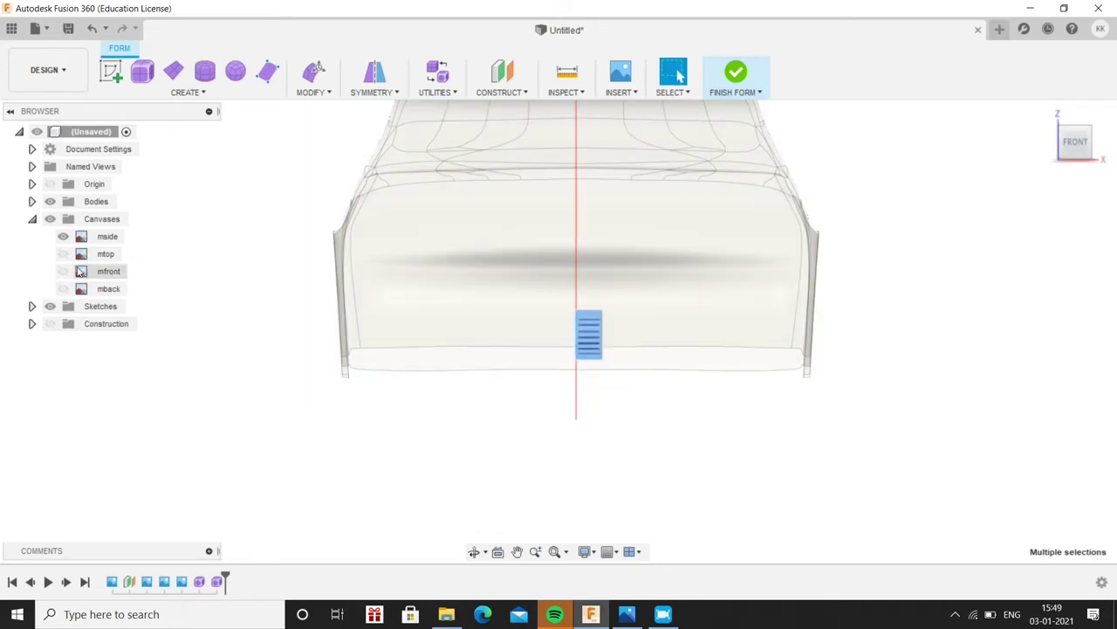
left_click(63, 271)
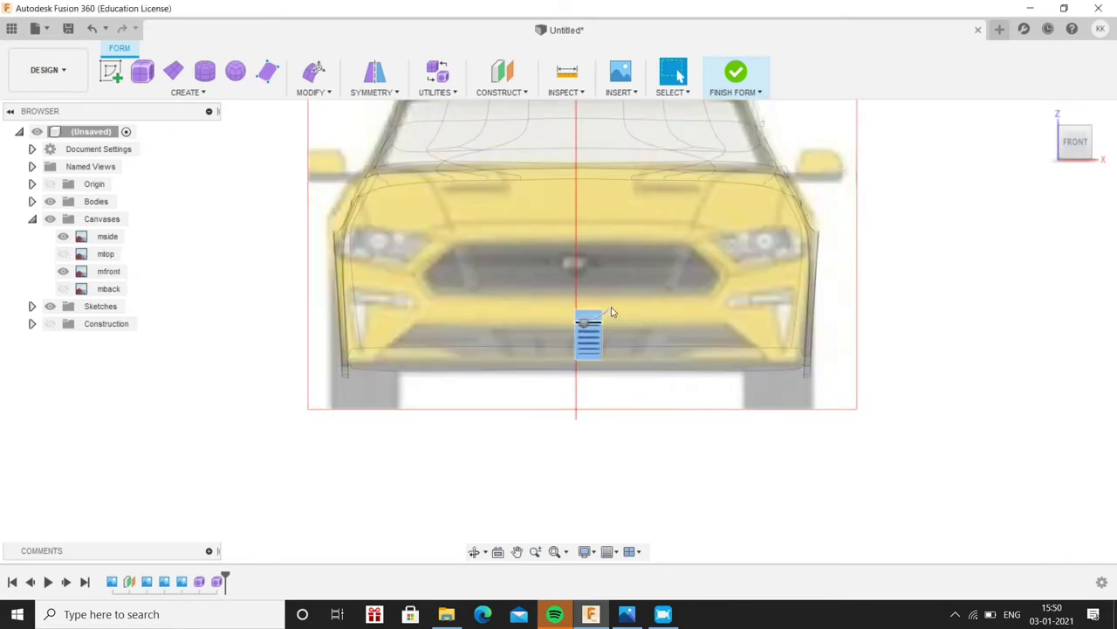
right_click(612, 311)
left_click(614, 305)
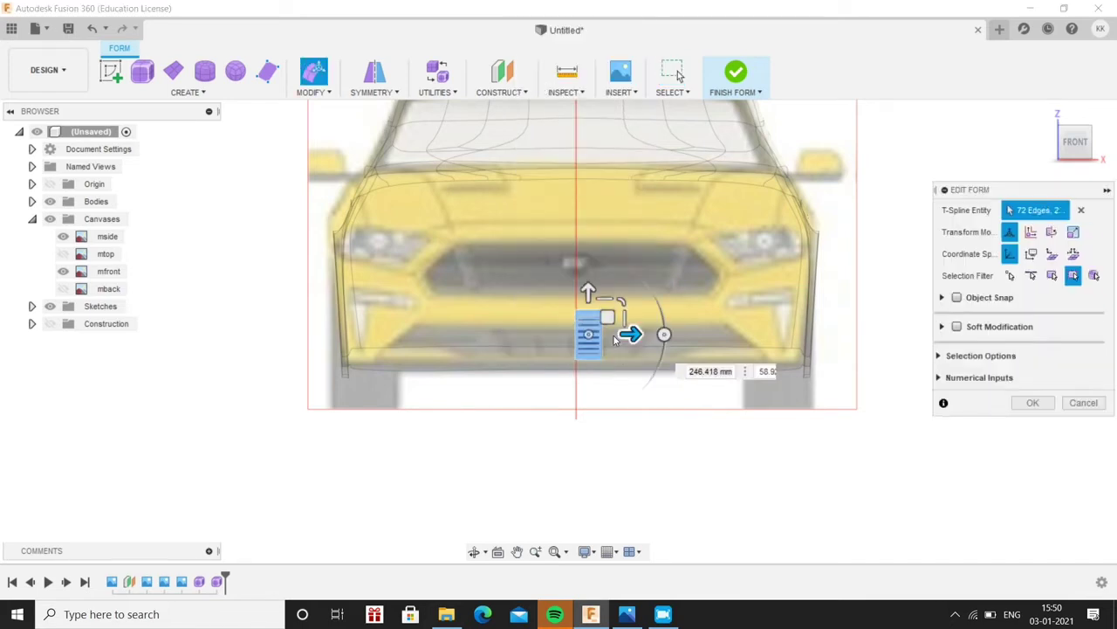
left_click_drag(625, 337, 835, 334)
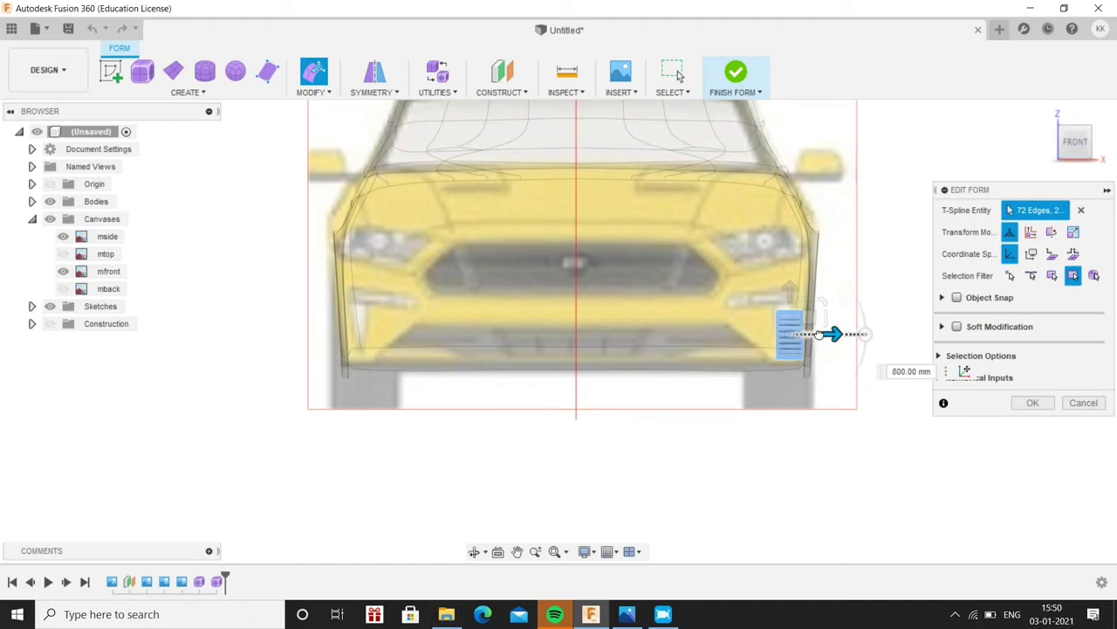
left_click(1028, 403)
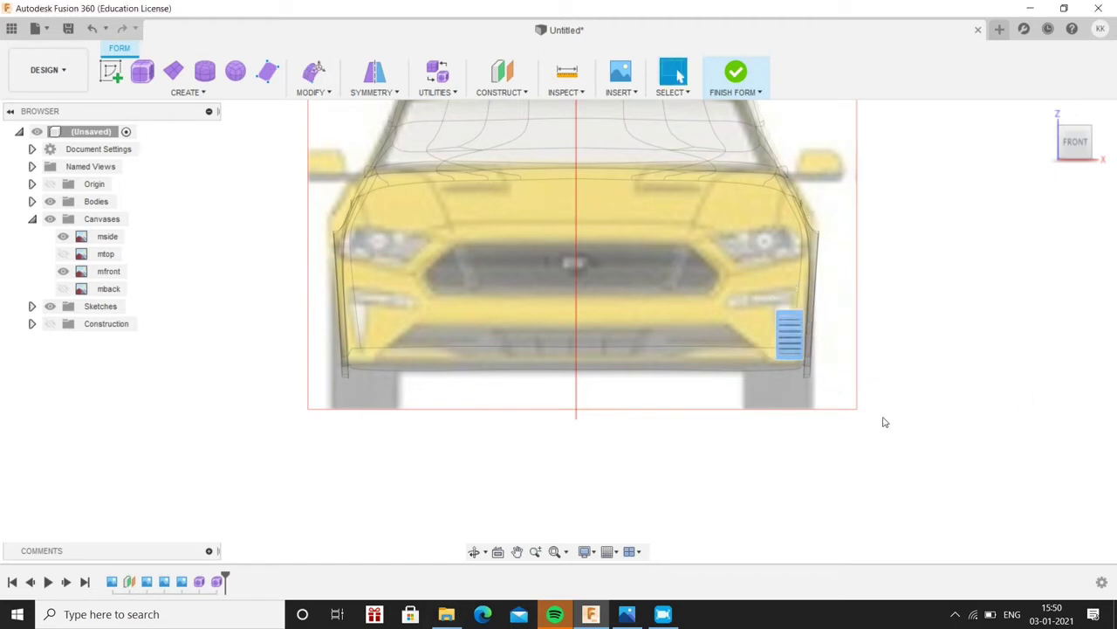
Orbit to an angled view and zoom in on the ring
mouse_move(885, 423)
middle_mouse_down("shift")
mouse_move(826, 411)
mouse_move(831, 437)
mouse_move(524, 471)
middle_mouse_up("shift")
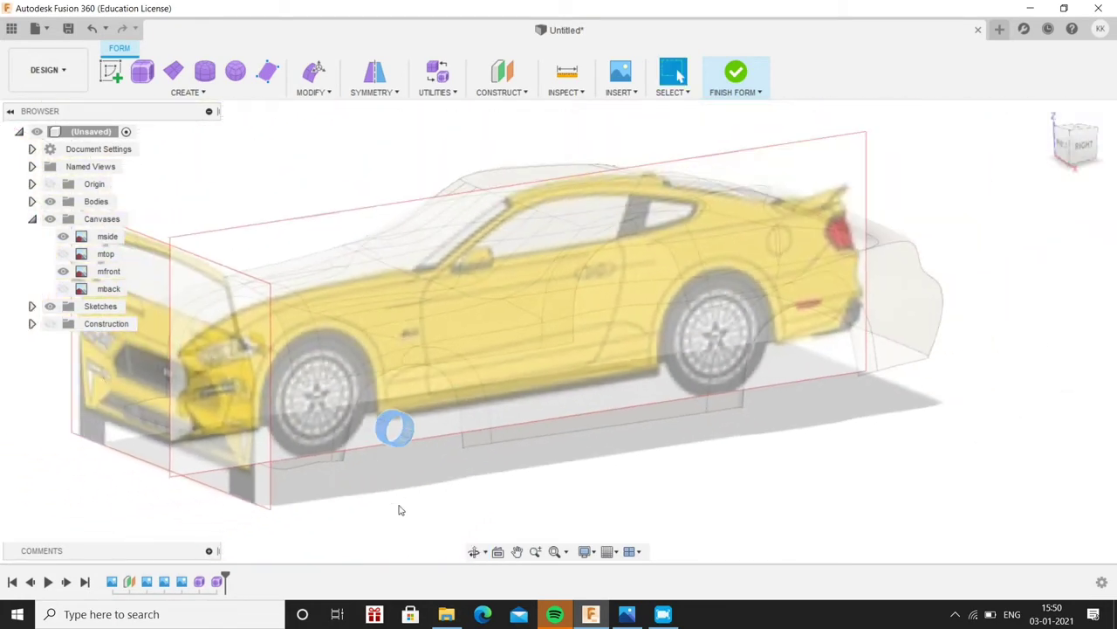
scroll(399, 514, "up", 3)
scroll(395, 502, "up", 2)
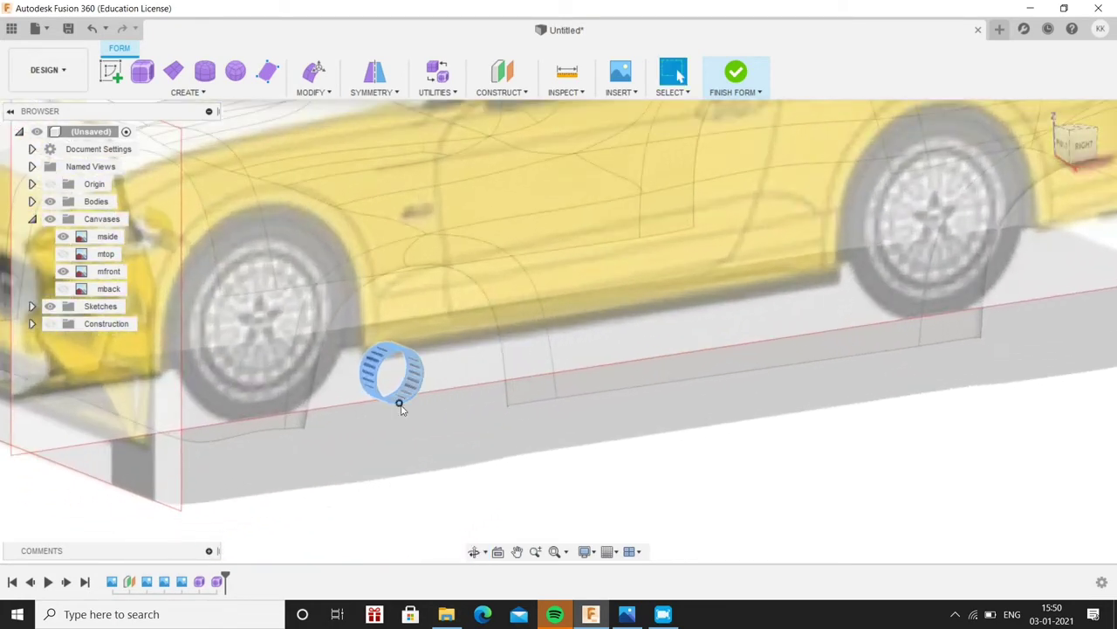
scroll(346, 383, "up", 1)
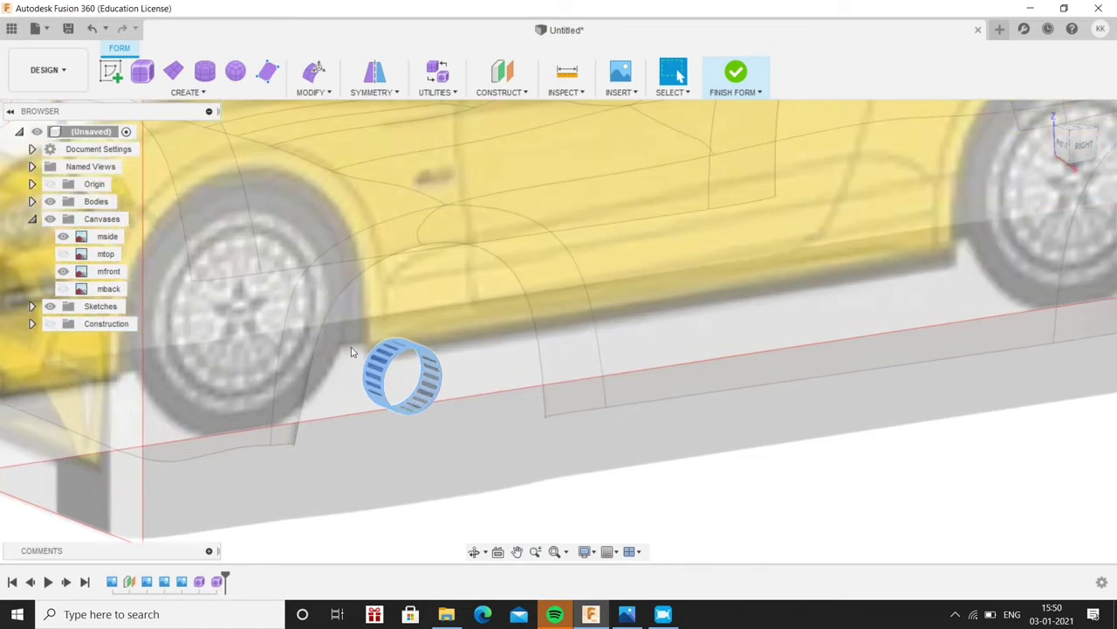
scroll(350, 353, "up", 2)
scroll(354, 353, "up", 1)
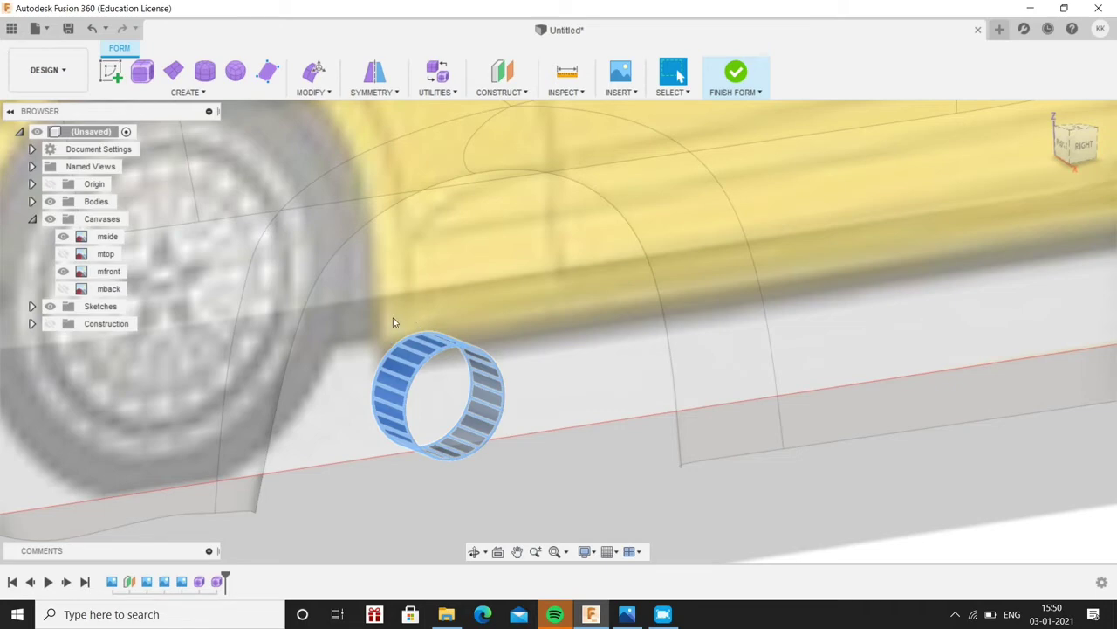
scroll(432, 388, "up", 2)
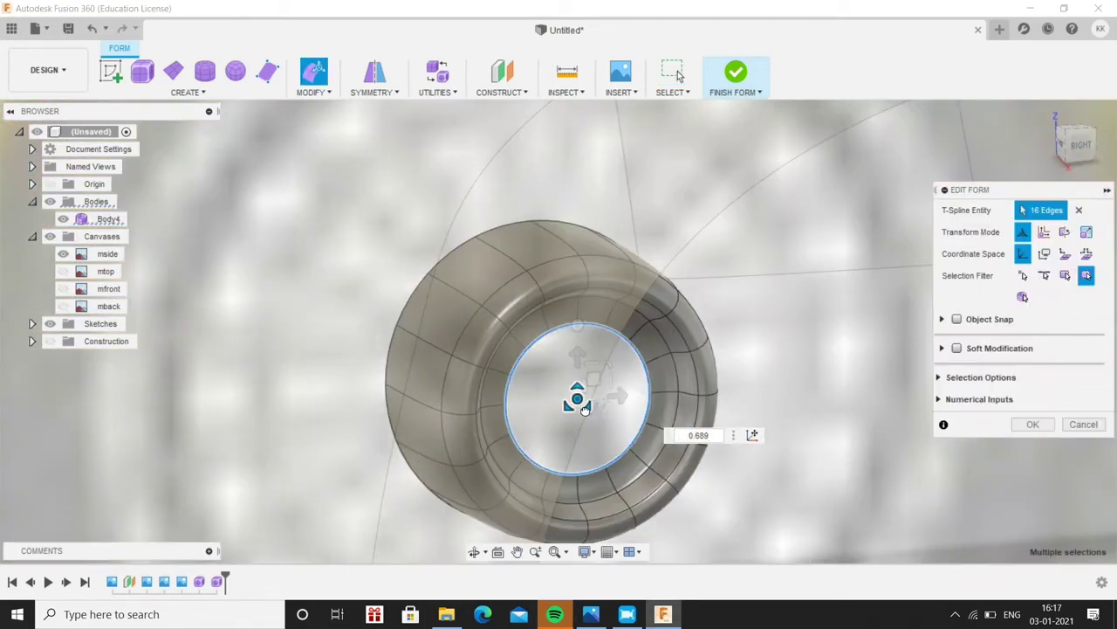
Shrink the tyre's inner opening and fill its centre hole with Fill Hole
left_click_drag(585, 408, 599, 399)
key("Return")
left_click(314, 92)
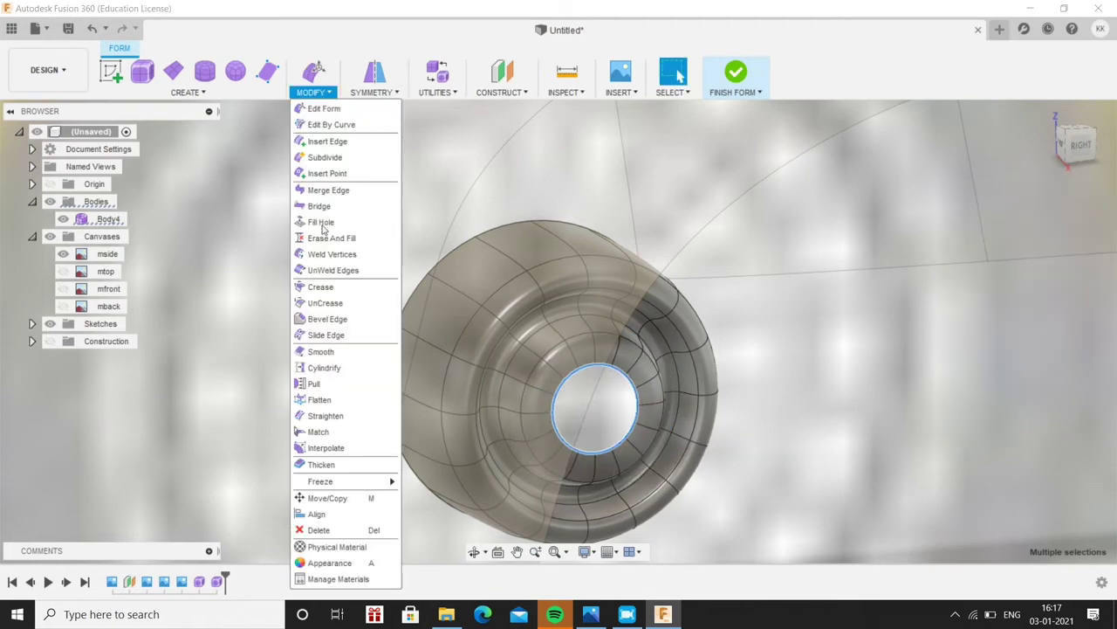
left_click(321, 222)
middle_click_drag(471, 430, 375, 207, "shift")
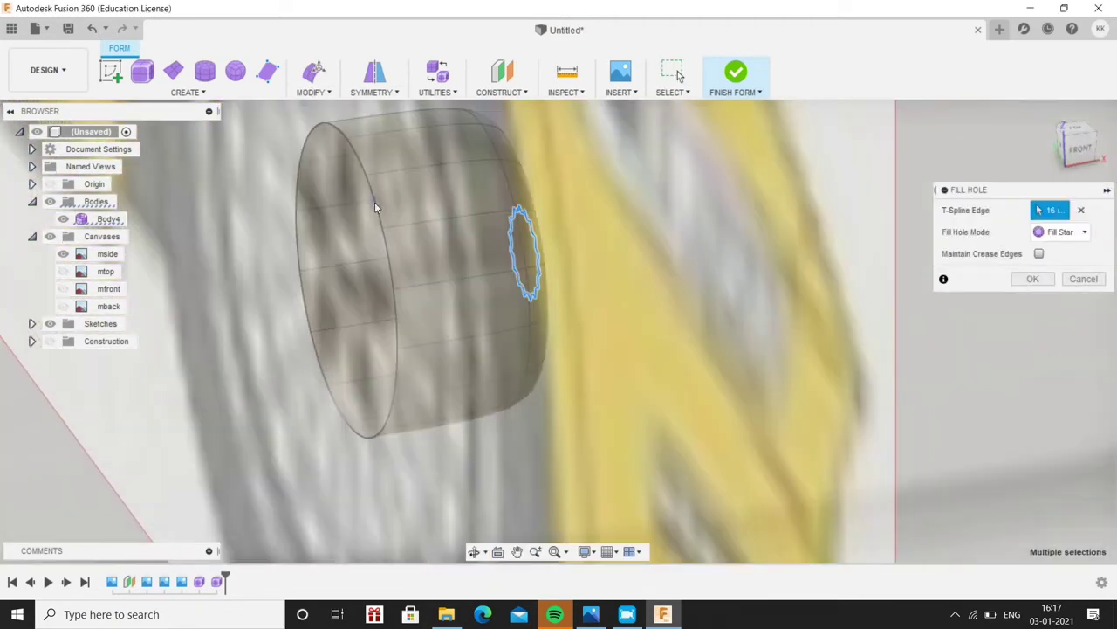
key("Return")
Select the tyre's front rim edge loop and scale it inward
double_click(377, 210)
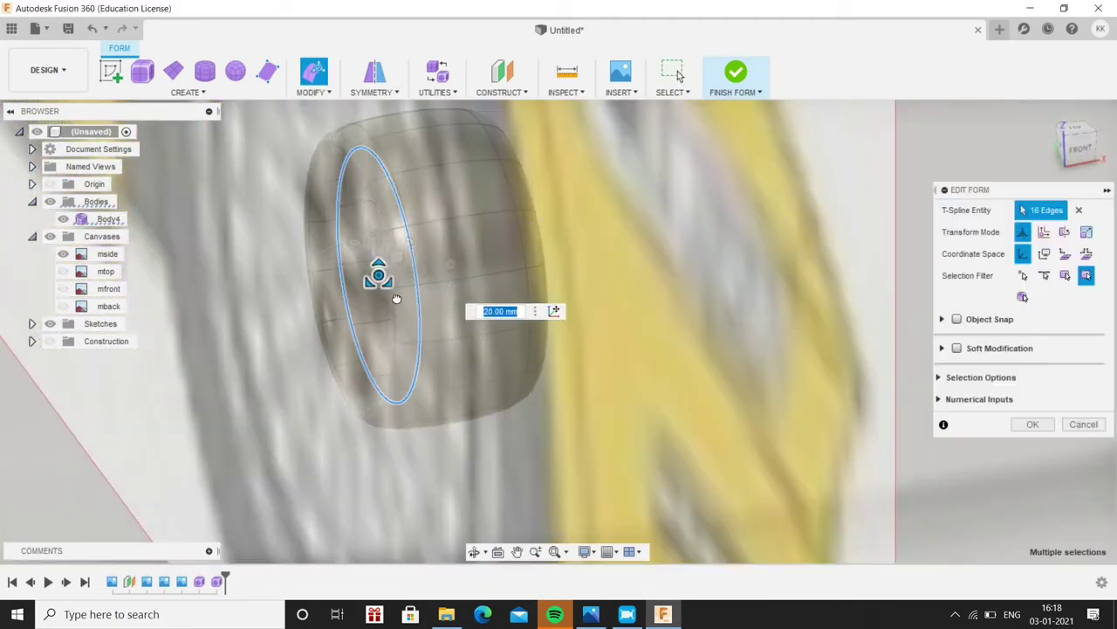
left_click_drag(397, 299, 332, 277)
left_click(314, 92)
scroll(637, 381, "down", 3)
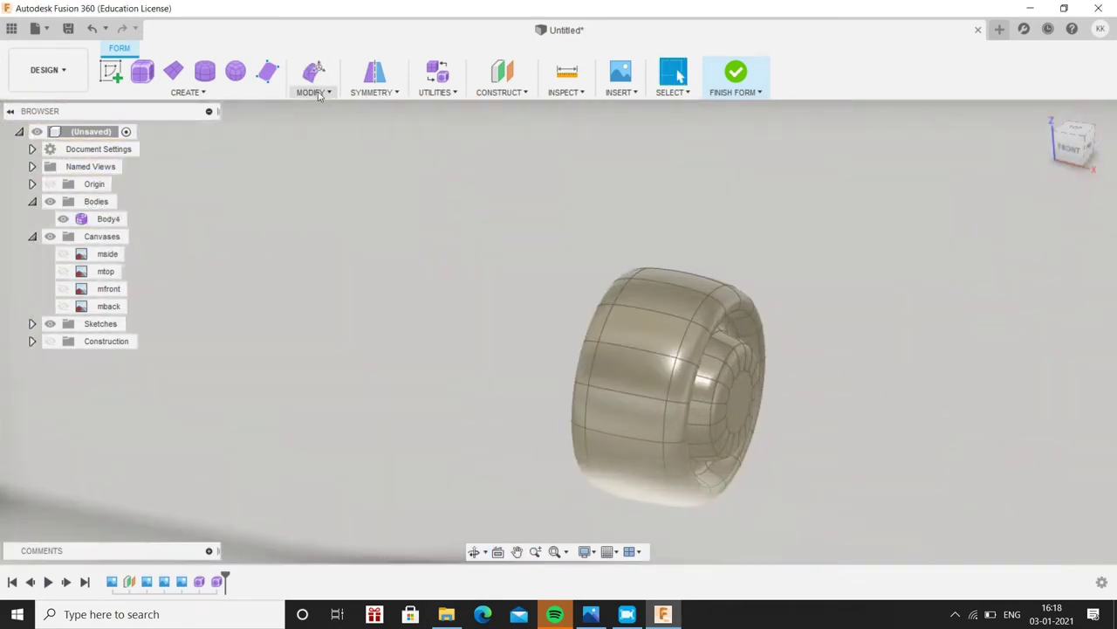
Apply Circular - Internal symmetry to a wheel face
left_click(375, 92)
left_click(401, 167)
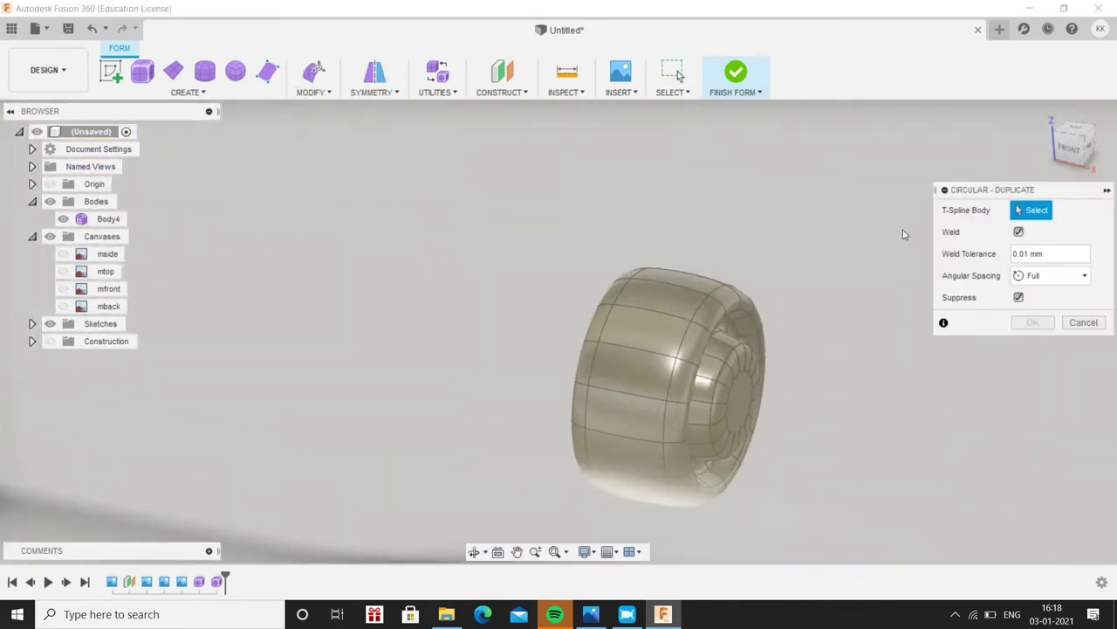
key("Escape")
left_click(374, 92)
left_click(402, 129)
left_click(642, 326)
key("Return")
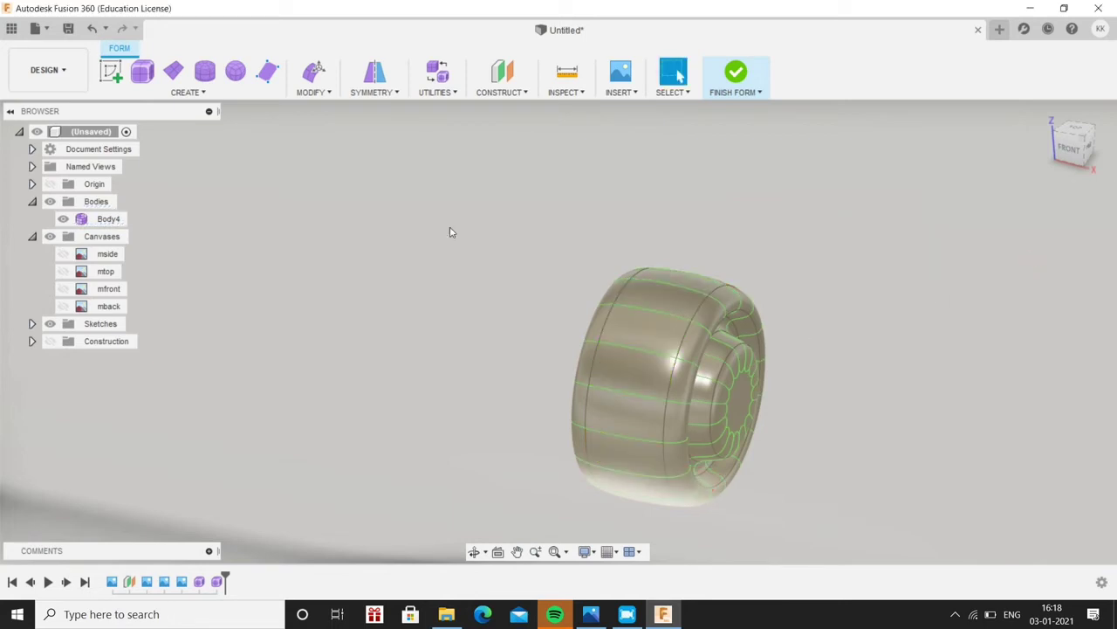
Subdivide a ring of wheel faces
left_click(314, 91)
left_click(325, 157)
double_click(648, 323)
left_click(1035, 302)
Subdivide the tread faces of the tyre
left_click(314, 92)
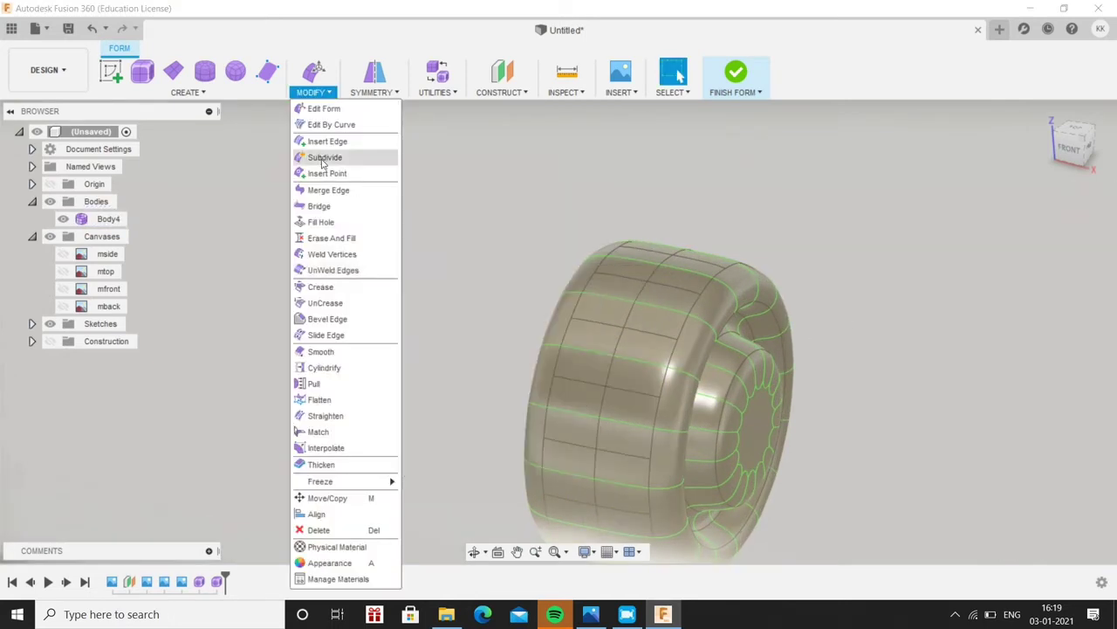
left_click(322, 159)
left_click(583, 300)
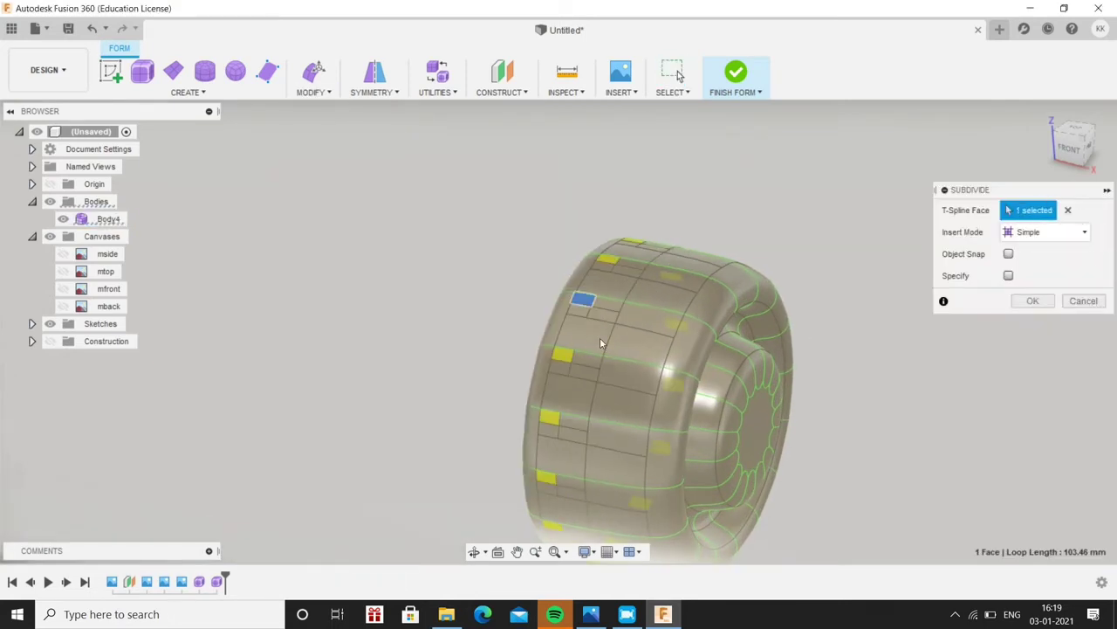
left_click(1081, 301)
double_click(623, 311)
left_click(314, 91)
left_click(323, 158)
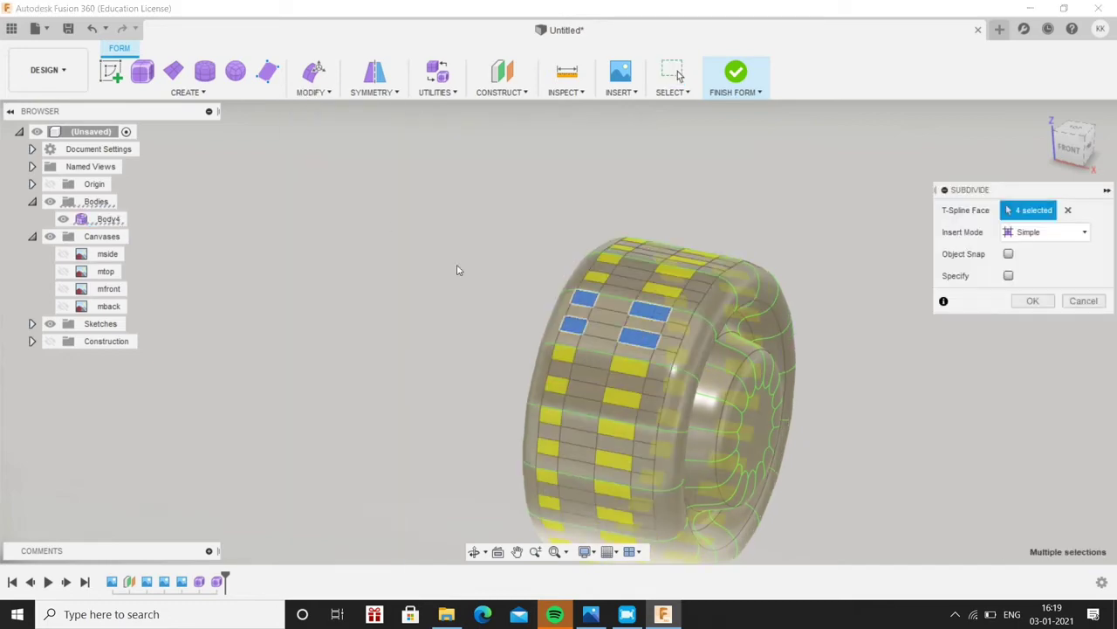
key("Escape")
Pull two tread faces out into long blade spokes, then Finish Form
left_click(606, 319)
left_click(640, 325, "shift")
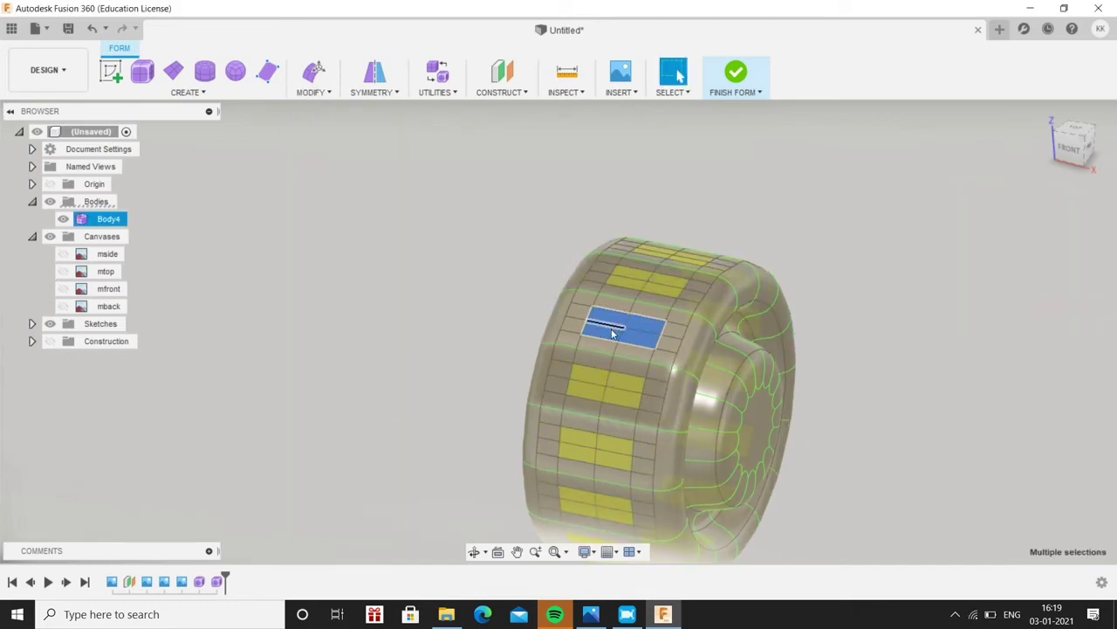
right_click_drag(640, 325, 486, 384)
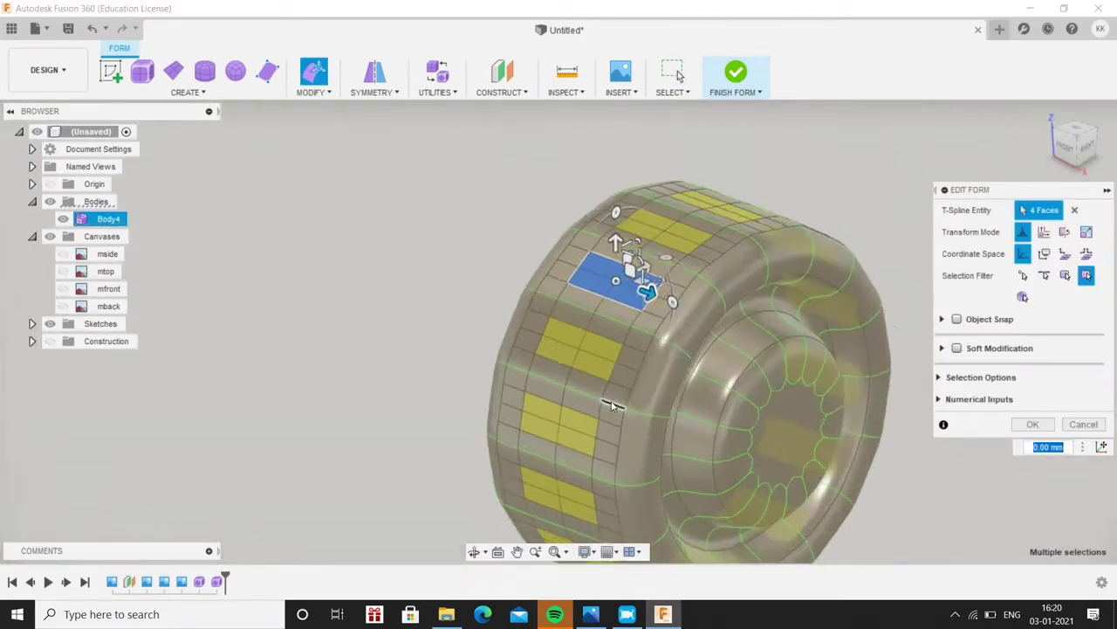
middle_click_drag(487, 384, 611, 367, "shift")
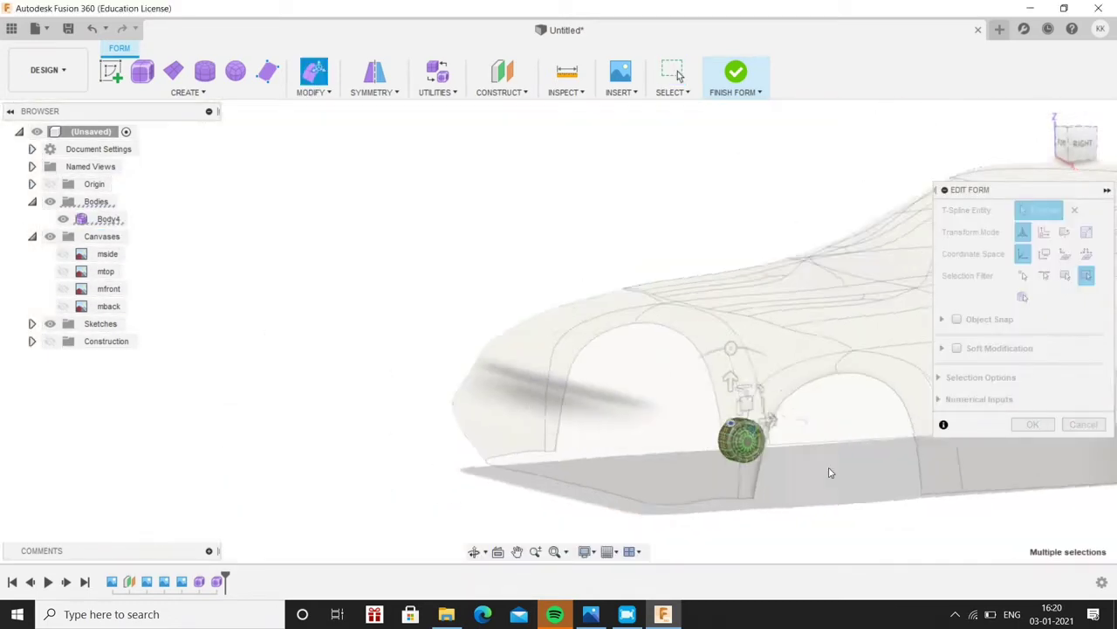
scroll(611, 367, "up", 5)
left_click_drag(739, 403, 656, 328)
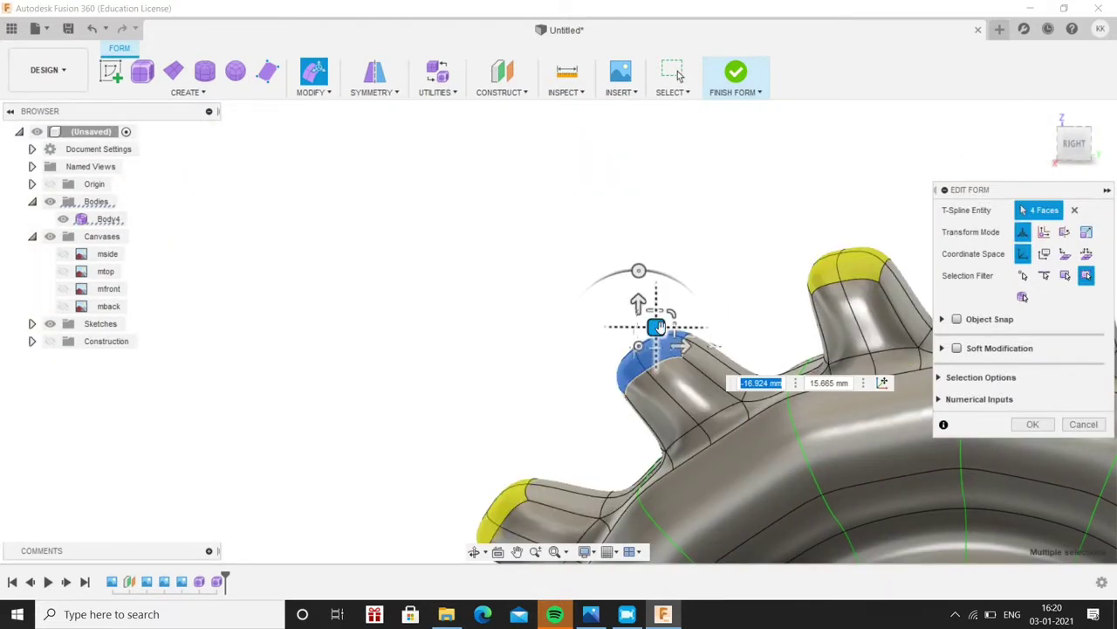
scroll(529, 207, "down", 5)
scroll(618, 192, "down", 5)
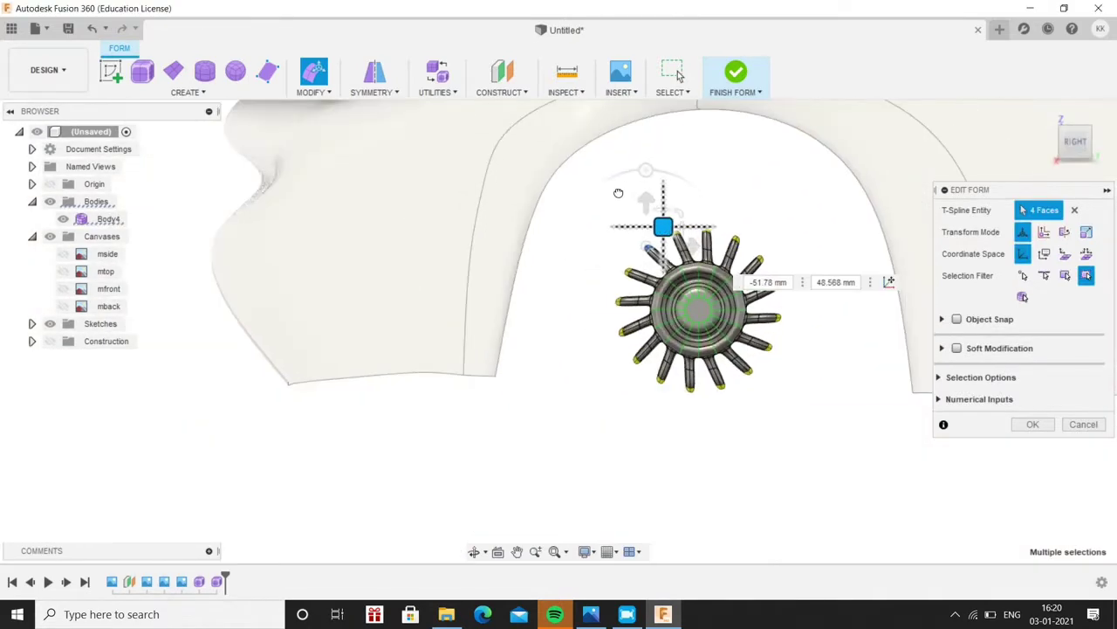
mouse_move(618, 193)
left_mouse_down()
mouse_move(594, 203)
mouse_move(611, 175)
left_mouse_up()
left_click(1032, 423)
middle_click_drag(588, 393, 589, 225, "shift")
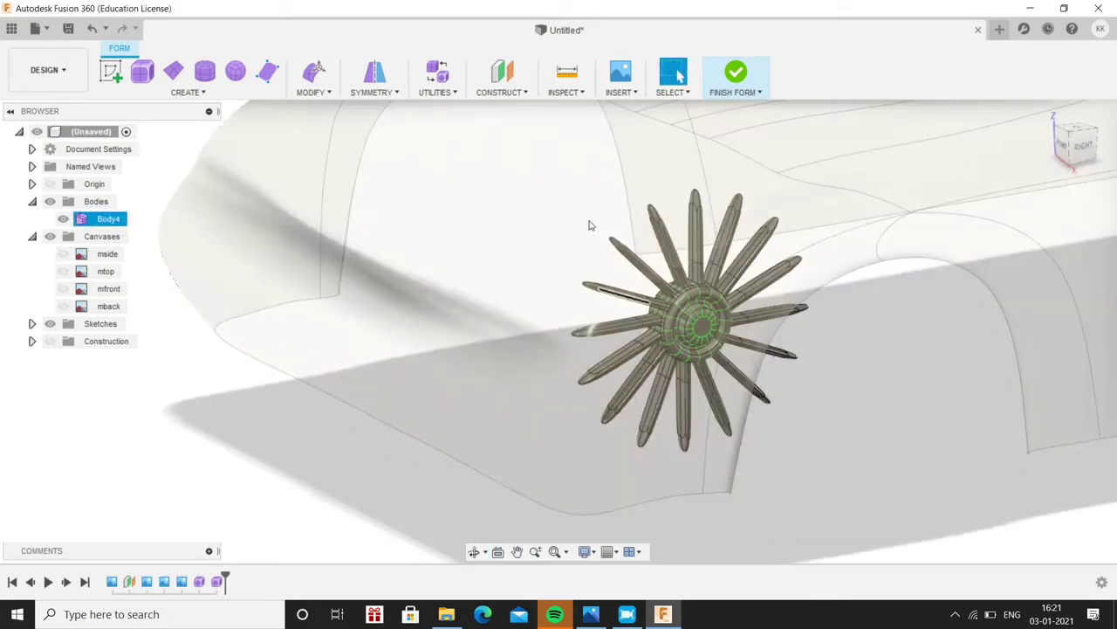
left_click(735, 75)
Hide the car body and show the mside reference image
scroll(547, 388, "down", 5)
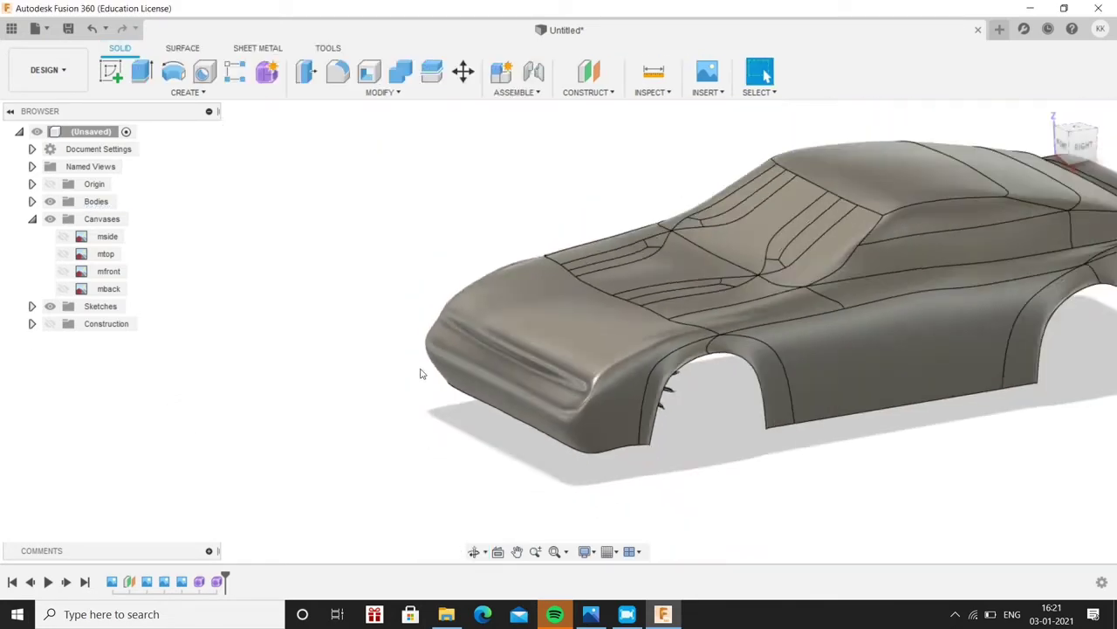
left_click(549, 380)
left_click(63, 271)
scroll(550, 349, "up", 5)
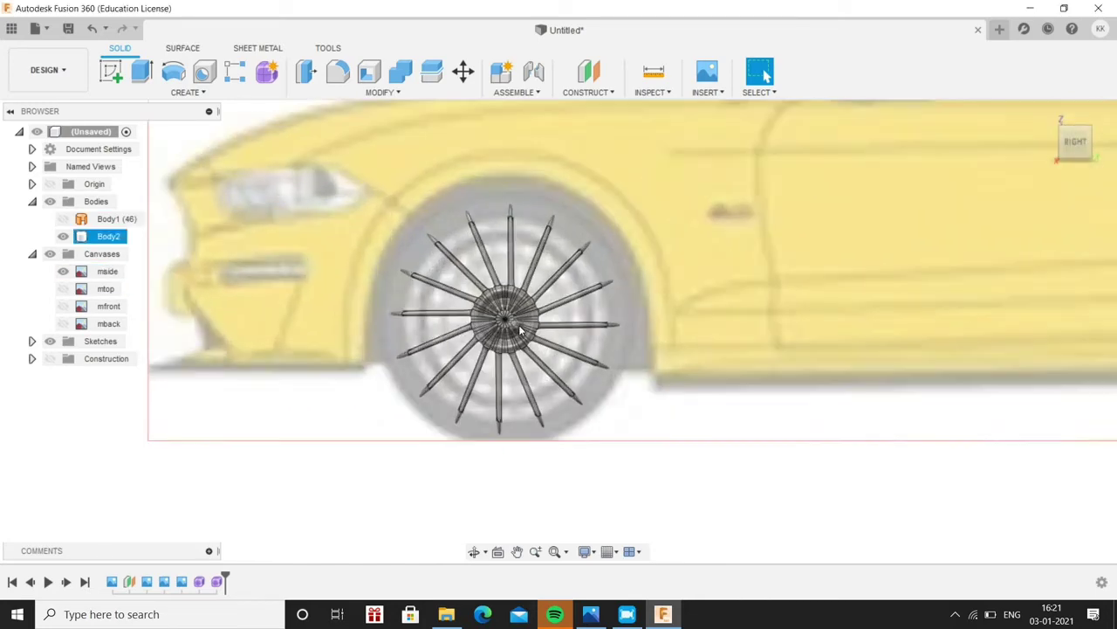
Sketch a circle on the side plane from the hub centre out to the tyre edge
left_click(111, 71)
key("c")
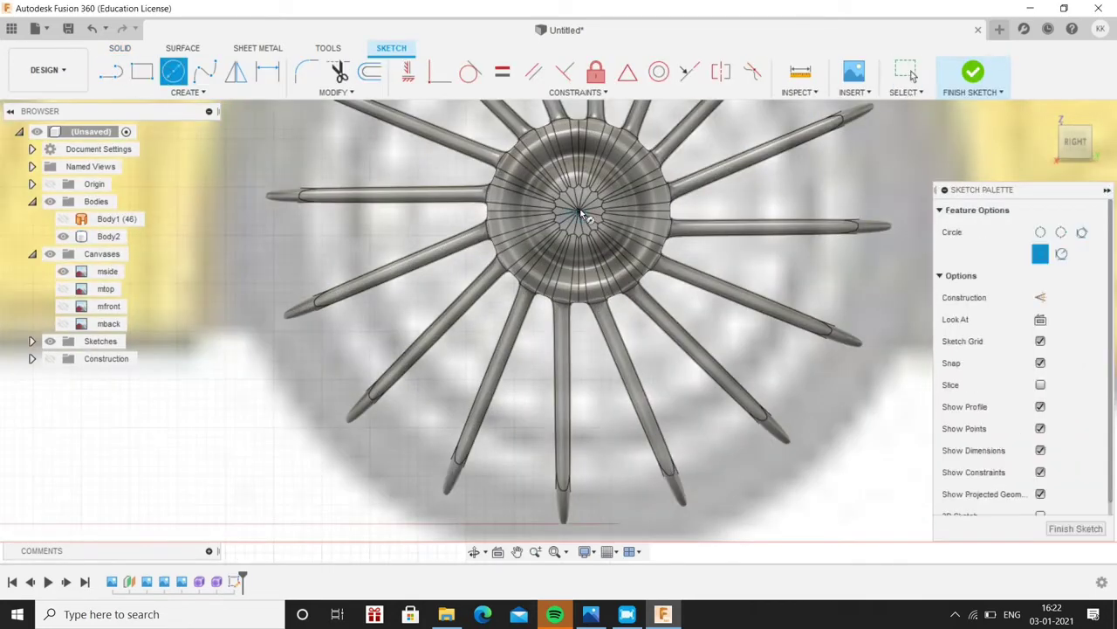
scroll(559, 297, "up", 2)
scroll(576, 212, "down", 5)
left_click(576, 213)
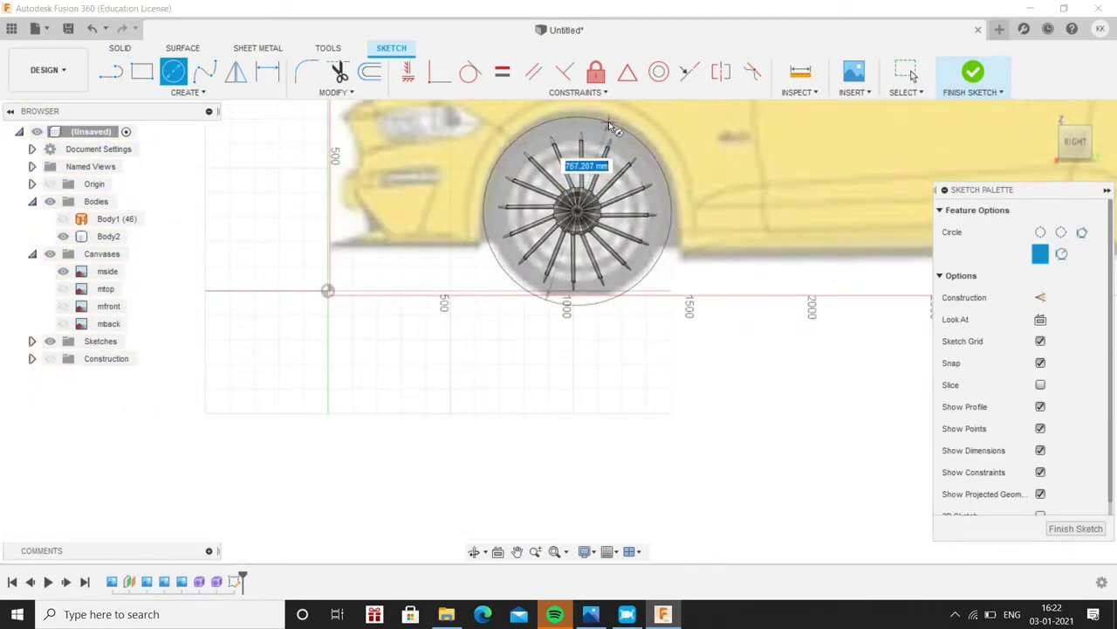
scroll(599, 153, "up", 3)
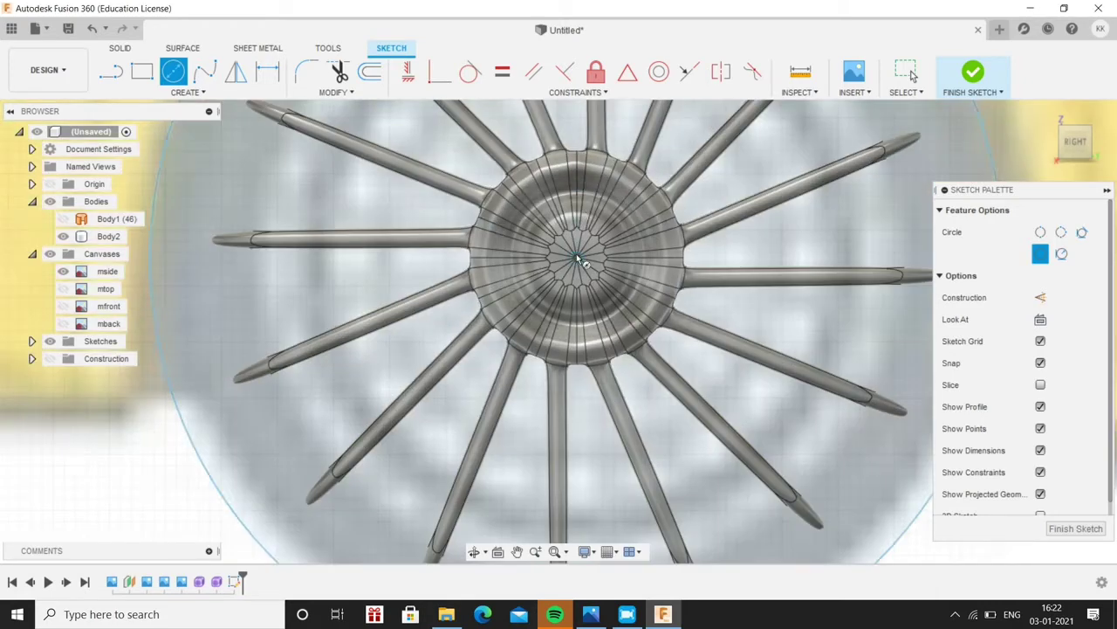
scroll(599, 153, "down", 3)
scroll(602, 140, "down", 1)
left_click(608, 122)
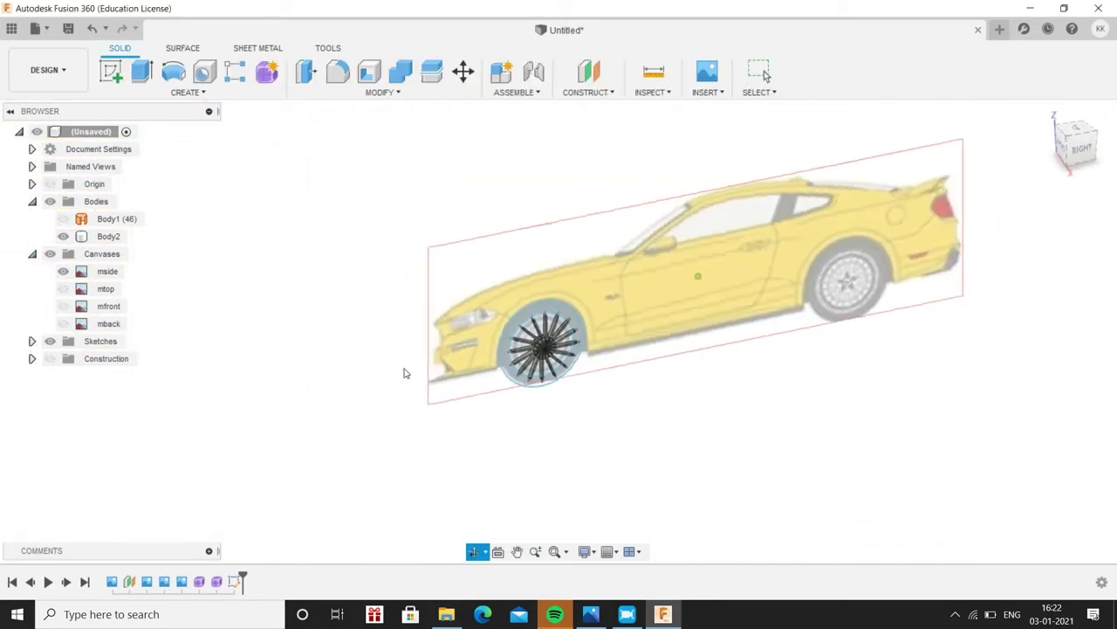
Finish the sketch and extrude the wheel circle in Two Sides direction, viewed from the front
left_click(186, 92)
left_click(124, 172)
left_click(476, 392)
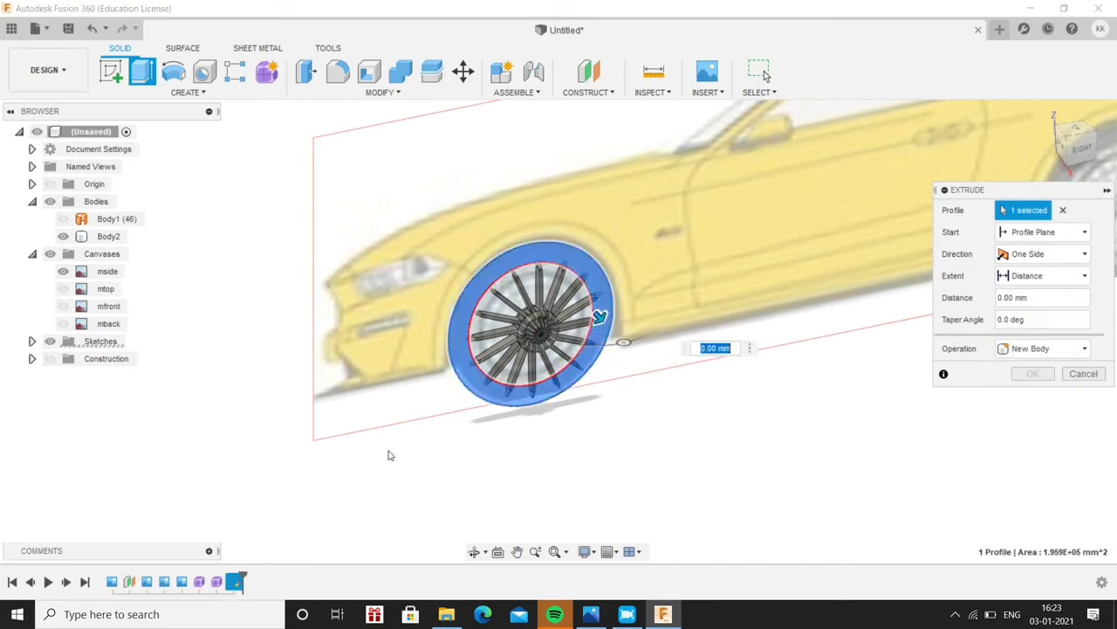
left_click_drag(1074, 140, 975, 128)
left_click(1084, 253)
left_click(1035, 289)
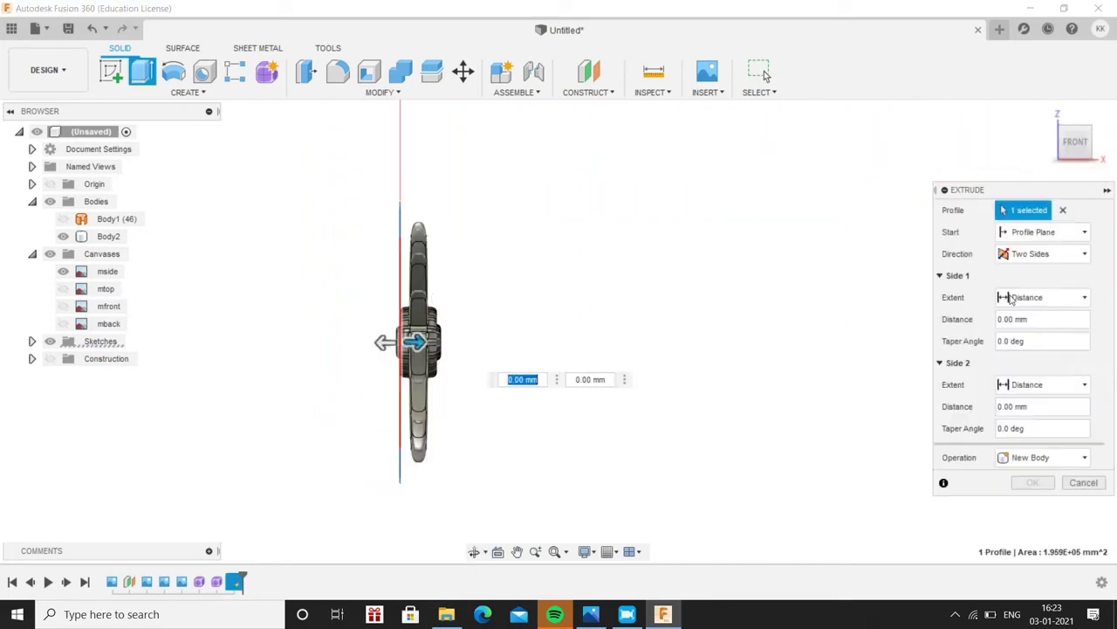
left_click(63, 306)
mouse_move(417, 341)
left_mouse_down()
mouse_move(512, 341)
mouse_move(417, 341)
left_mouse_up()
type("100")
type("150")
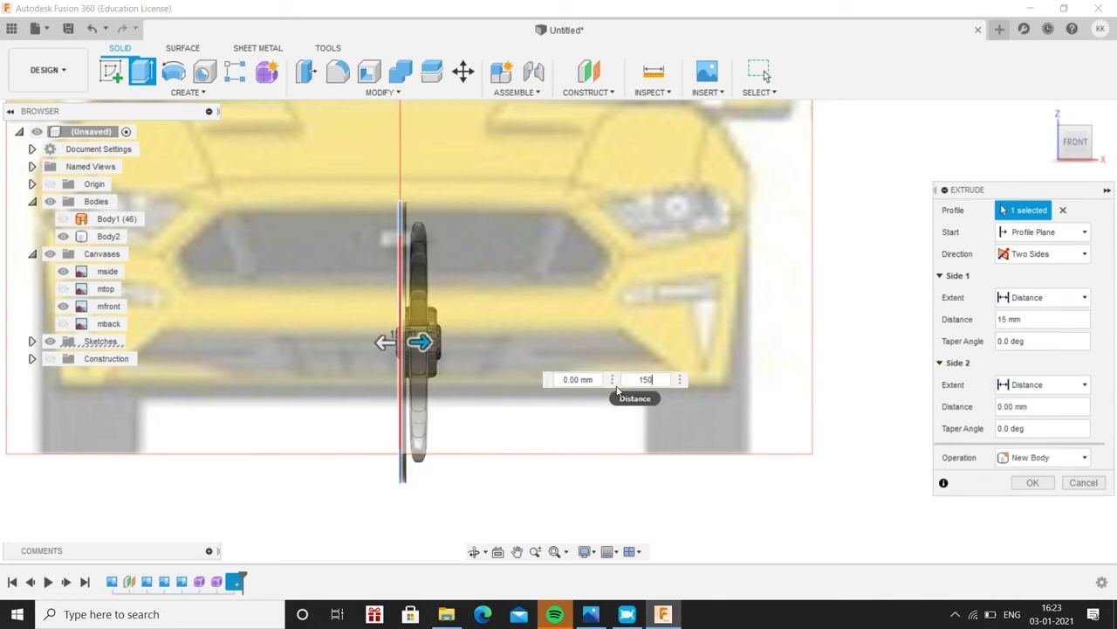
Set the extrusion to 150 mm with a Join operation and confirm the solid wheel
left_click(1051, 459)
left_click(1023, 479)
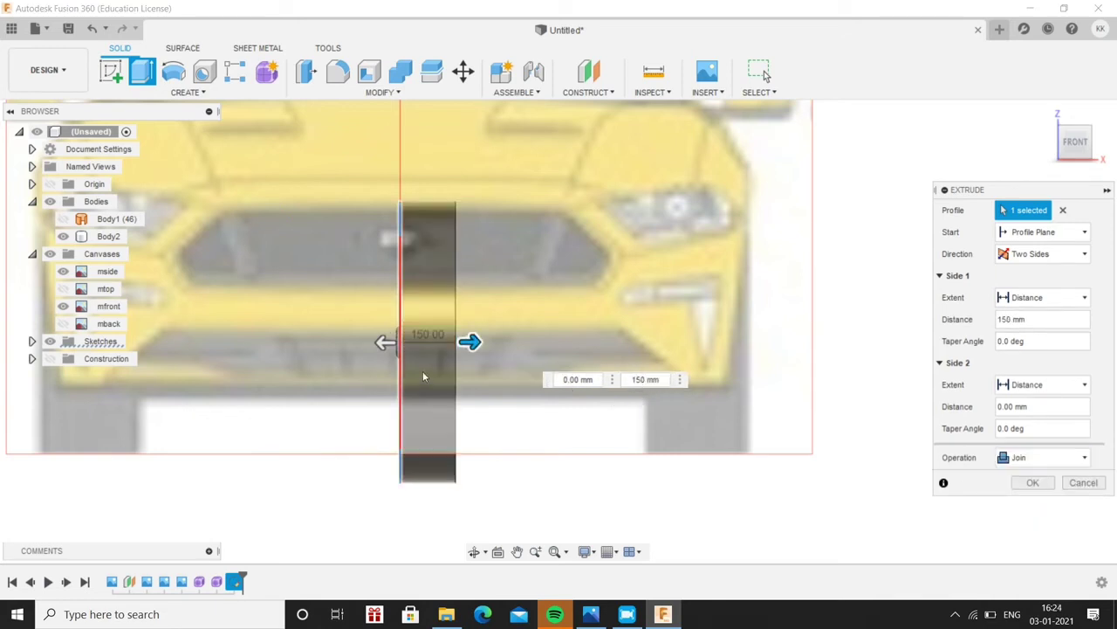
key("Tab")
type("150")
key("Return")
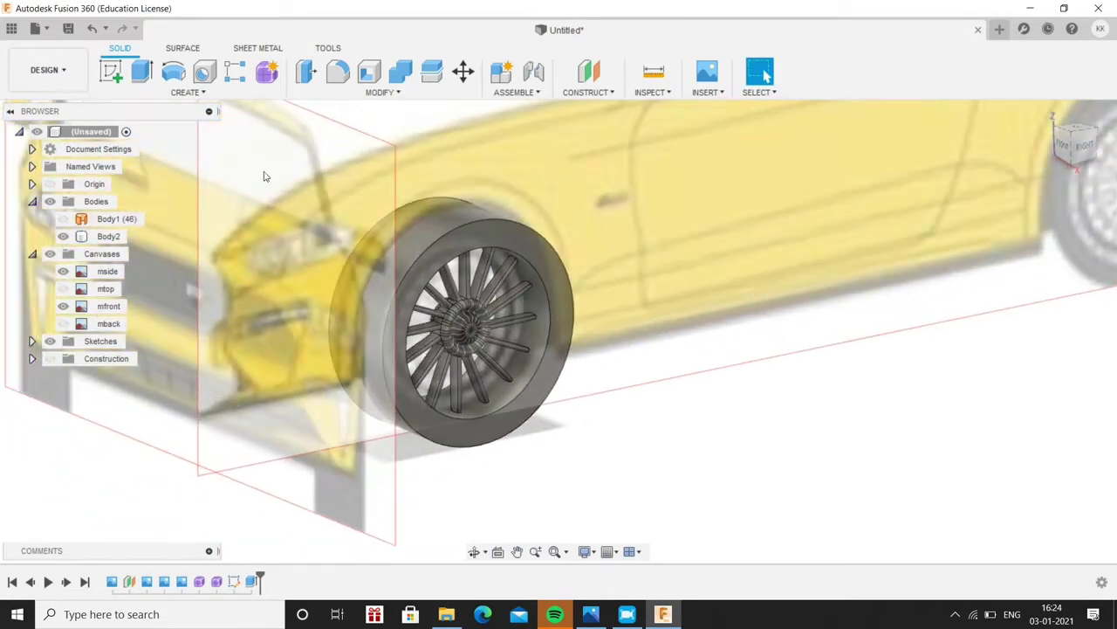
right_click(545, 381)
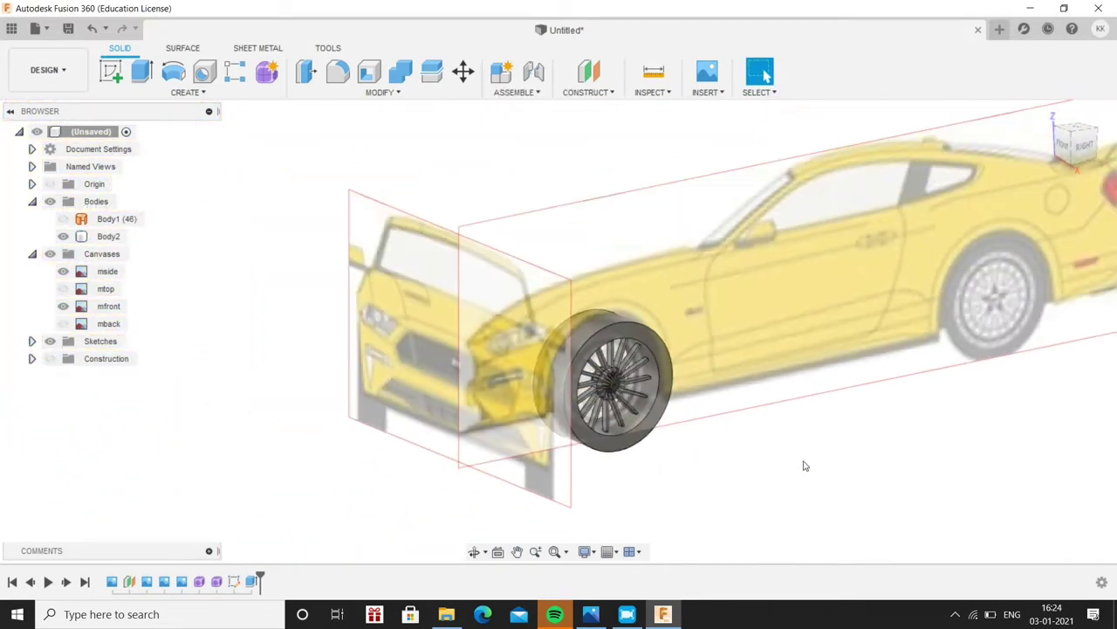
Move the wheel body -620 mm out to the car's side
left_click(188, 92)
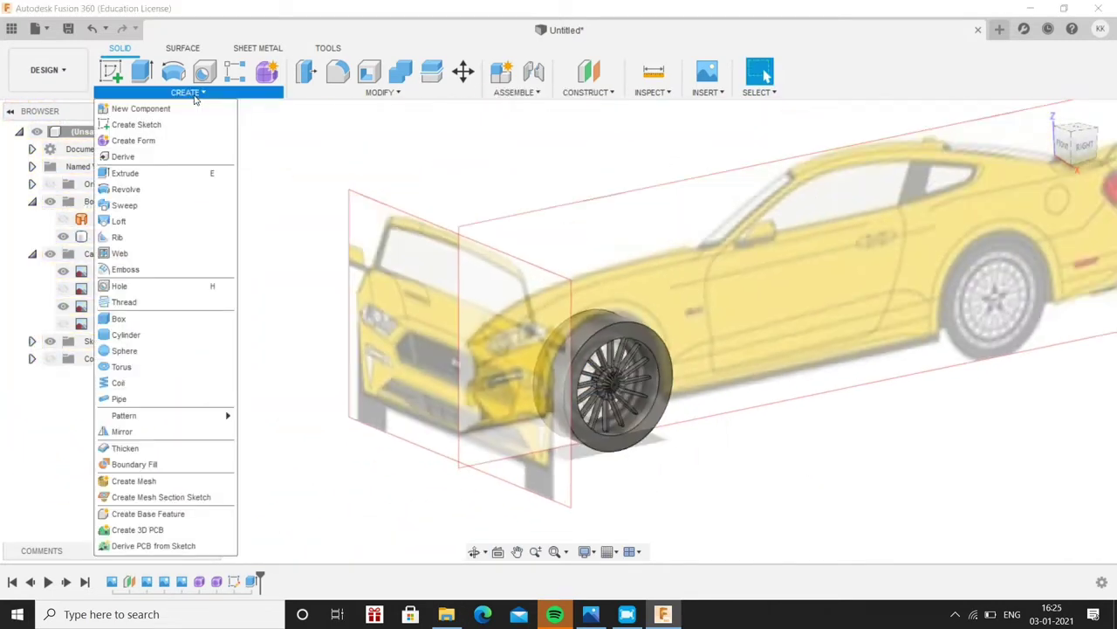
left_click(599, 386)
right_click(606, 463)
left_click(581, 519)
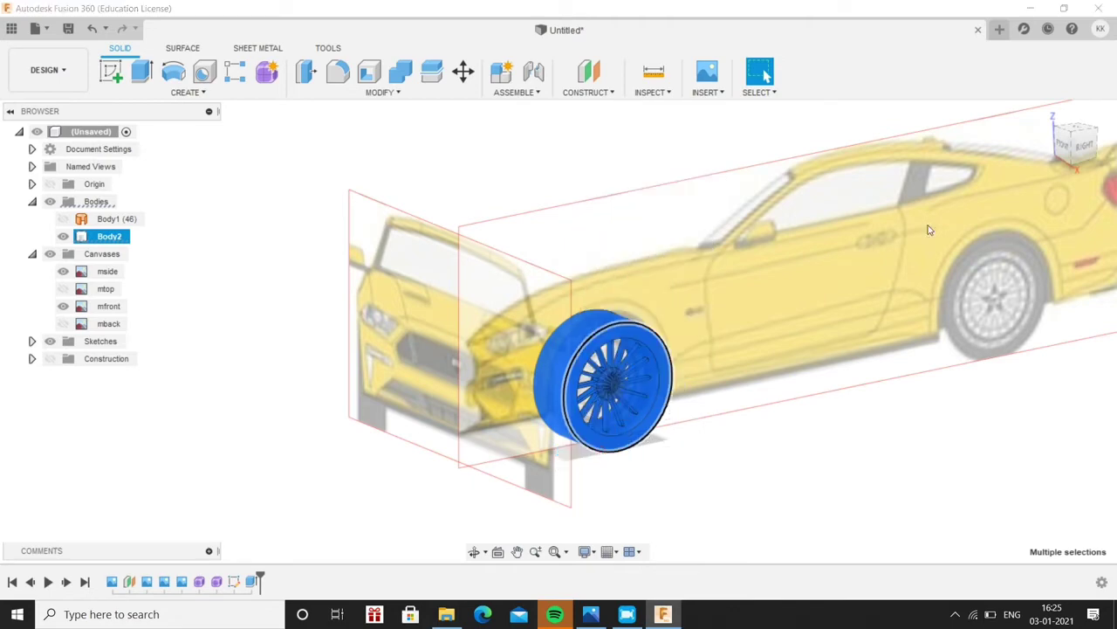
scroll(751, 454, "up", 2)
left_click_drag(476, 410, 704, 411)
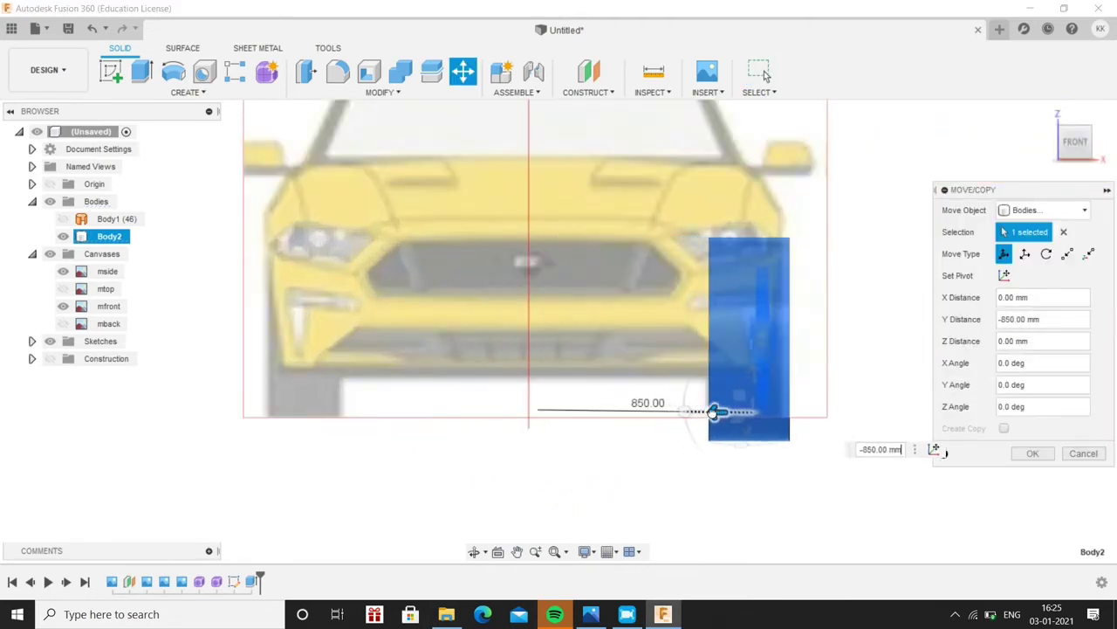
type("-620")
key("Return")
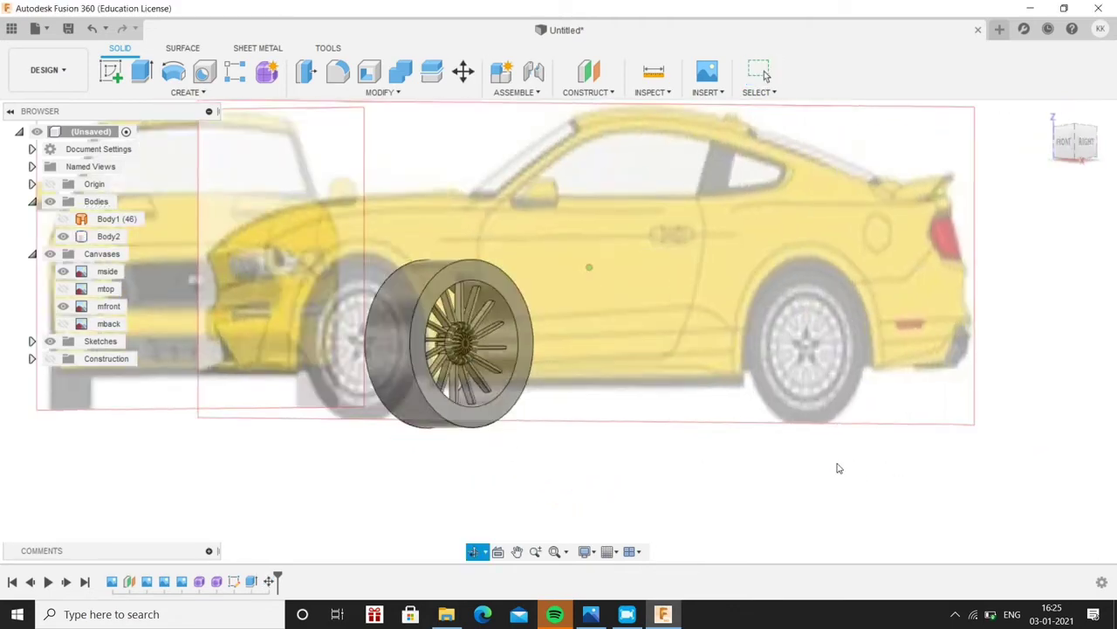
Move the wheel a further 260 mm onto the front wheel position
scroll(971, 259, "down", 3)
left_click_drag(318, 367, 502, 514)
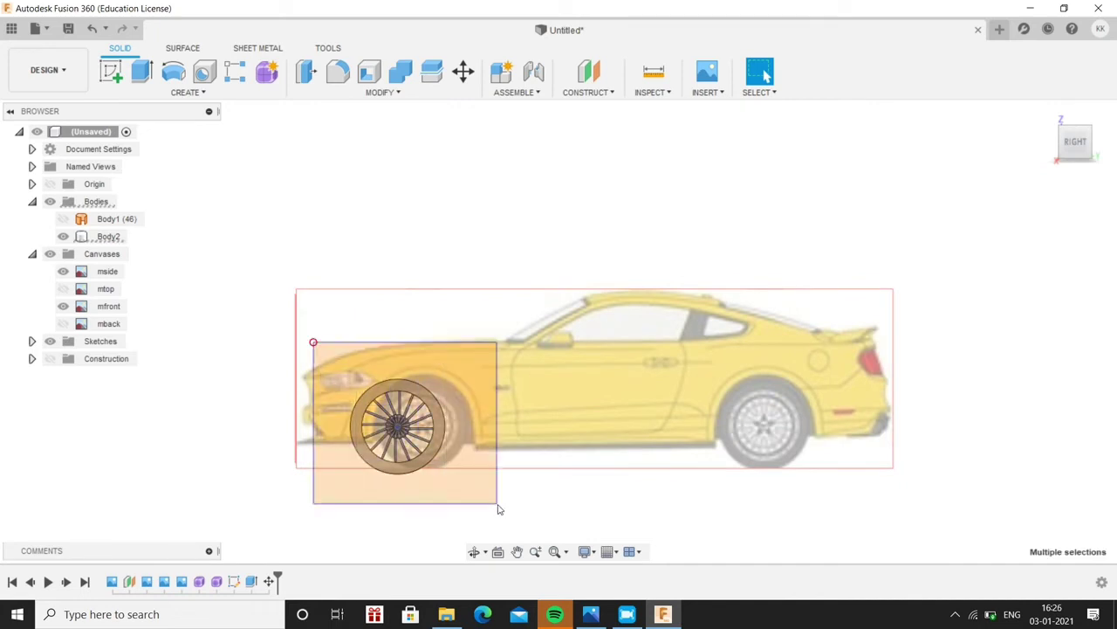
right_click(398, 426)
left_click(378, 447)
scroll(462, 447, "up", 2)
mouse_move(428, 474)
left_mouse_down()
mouse_move(434, 444)
mouse_move(456, 451)
left_mouse_up()
type("260")
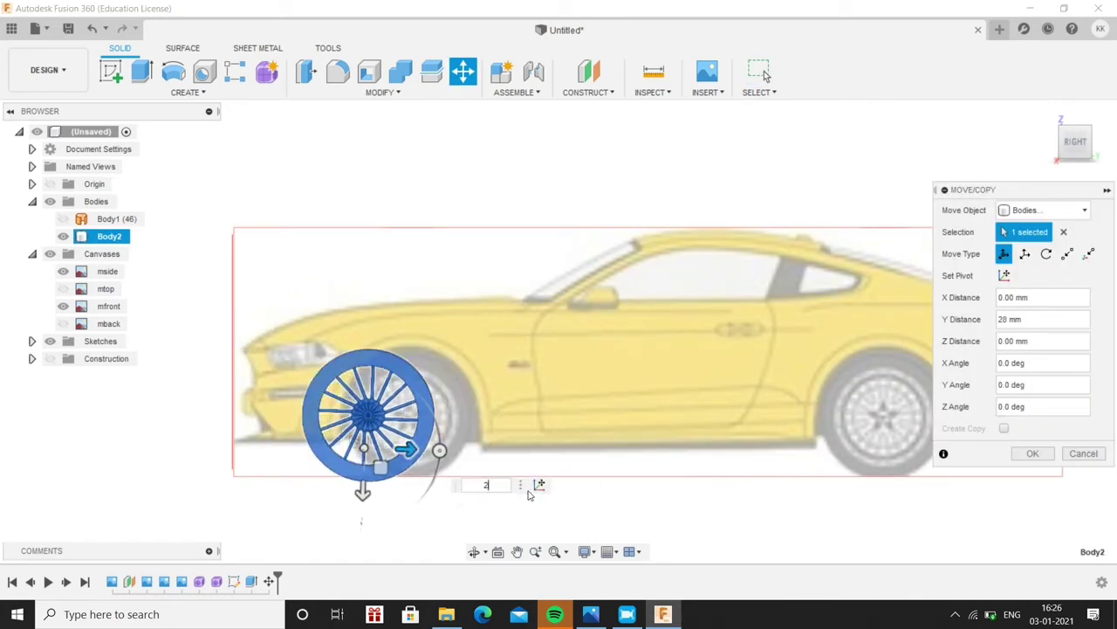
key("Return")
Copy and paste the wheel, move the copy 2740 mm back to the rear, then select both wheels
mouse_move(980, 506)
middle_mouse_down("shift")
mouse_move(443, 511)
mouse_move(356, 407)
middle_mouse_up("shift")
left_click_drag(357, 407, 498, 528)
right_click(428, 449)
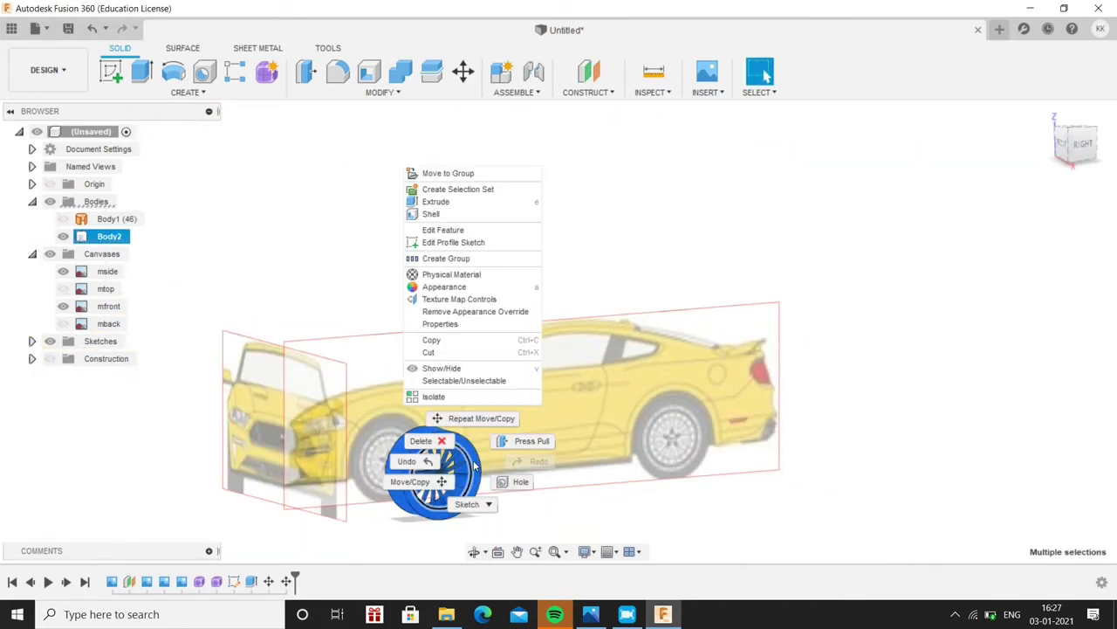
key("Escape")
key("ctrl+v")
left_click(1083, 142)
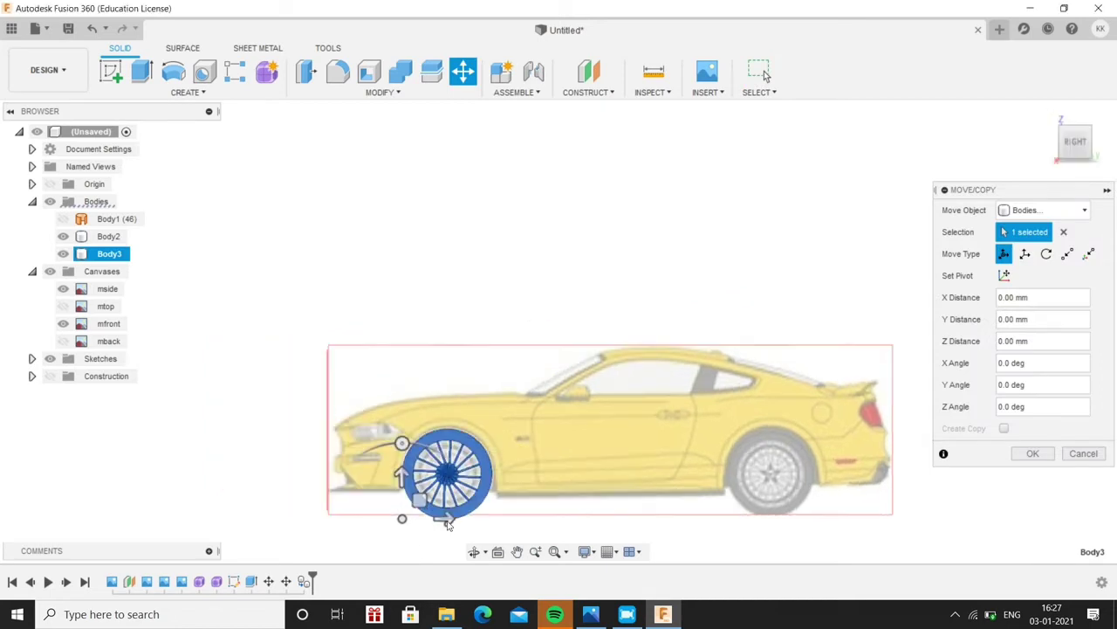
type("2700")
type("27")
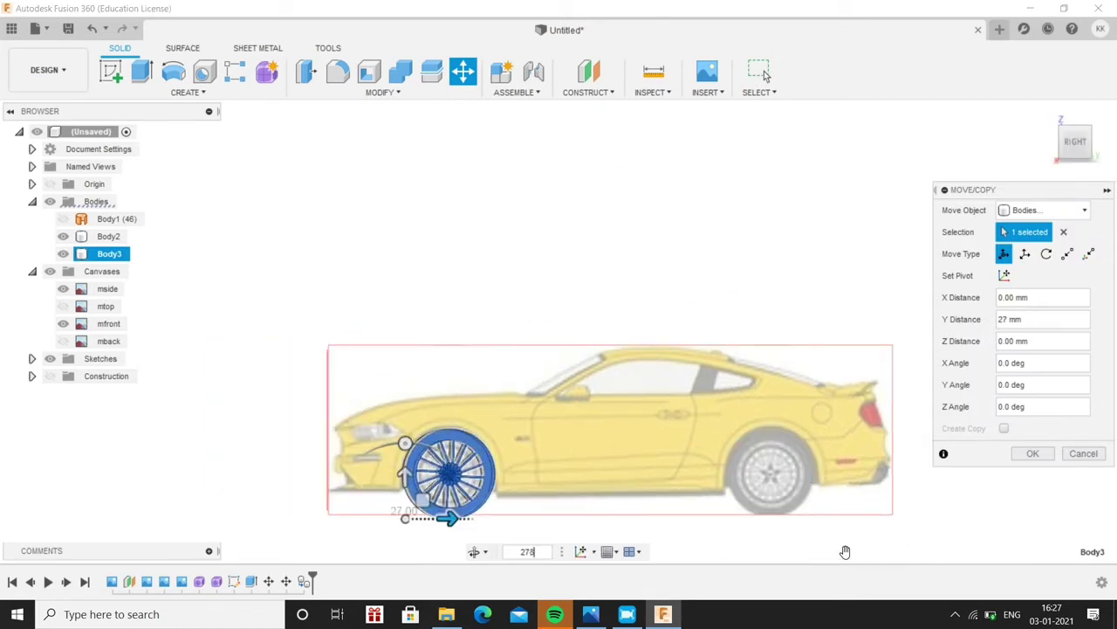
type("50")
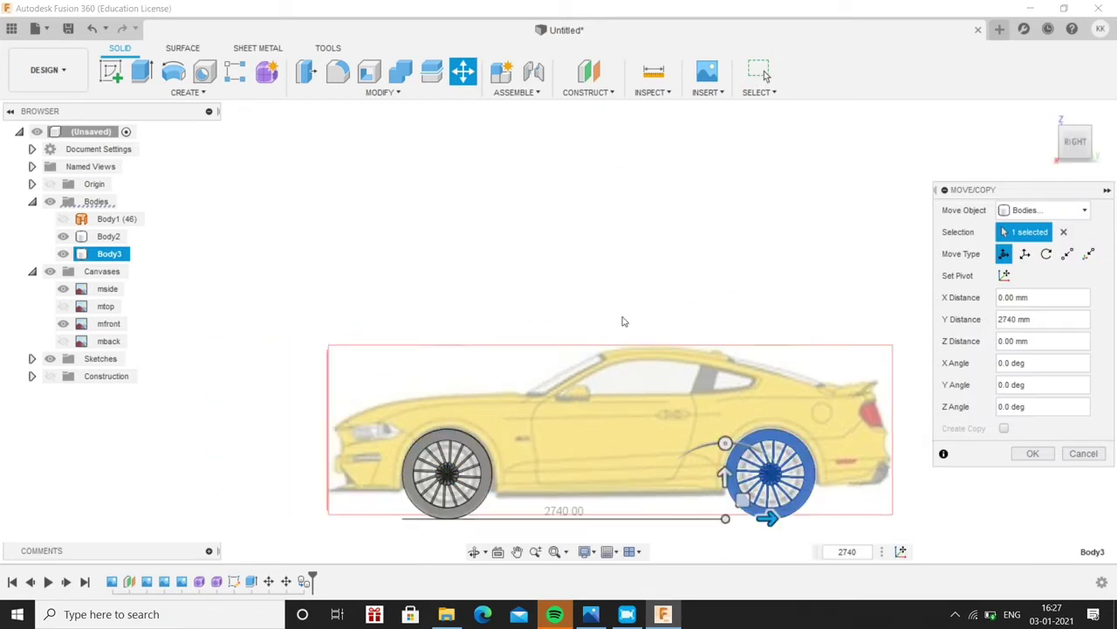
key("Return")
middle_click_drag(269, 344, 470, 500, "shift")
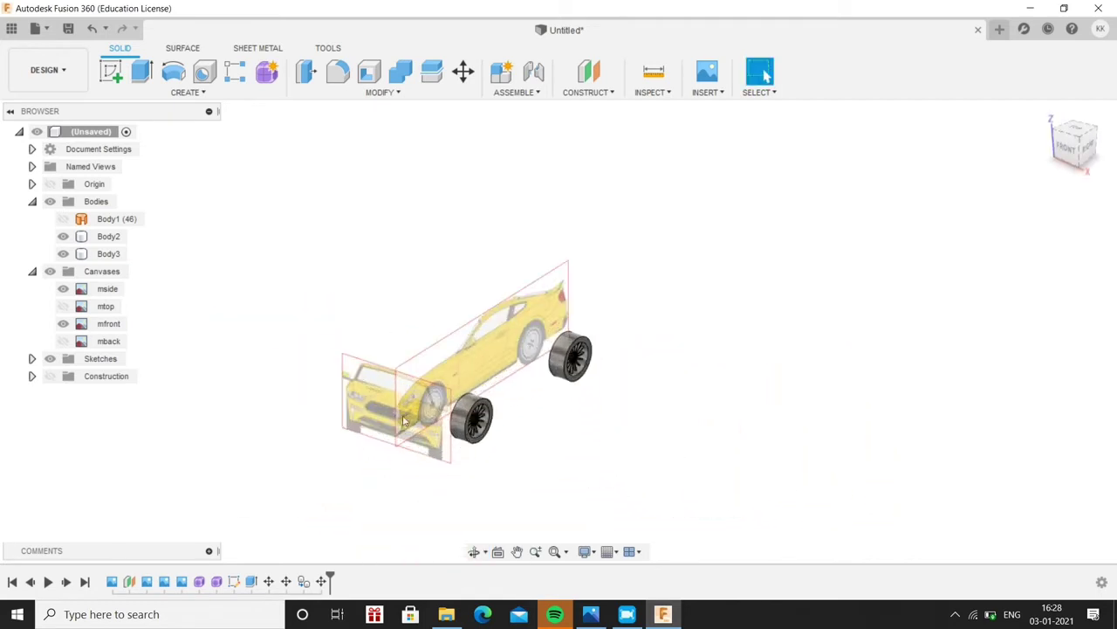
left_click_drag(384, 257, 601, 409)
Mirror the wheels across the car's centre plane and hide the reference images
left_click(185, 92)
left_click(126, 432)
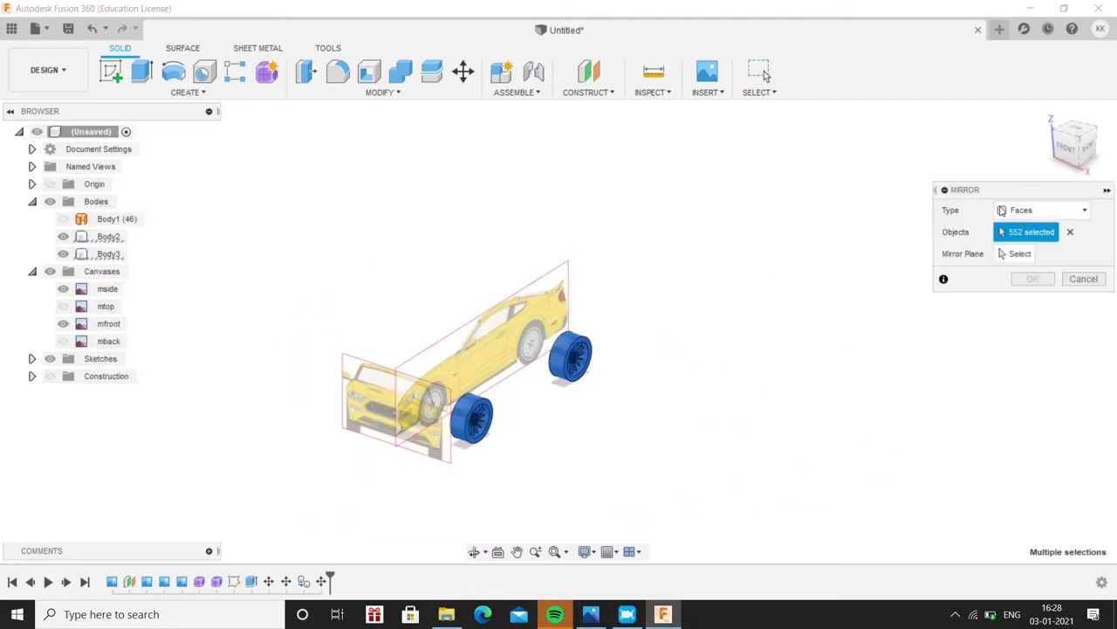
left_click(362, 334)
key("Return")
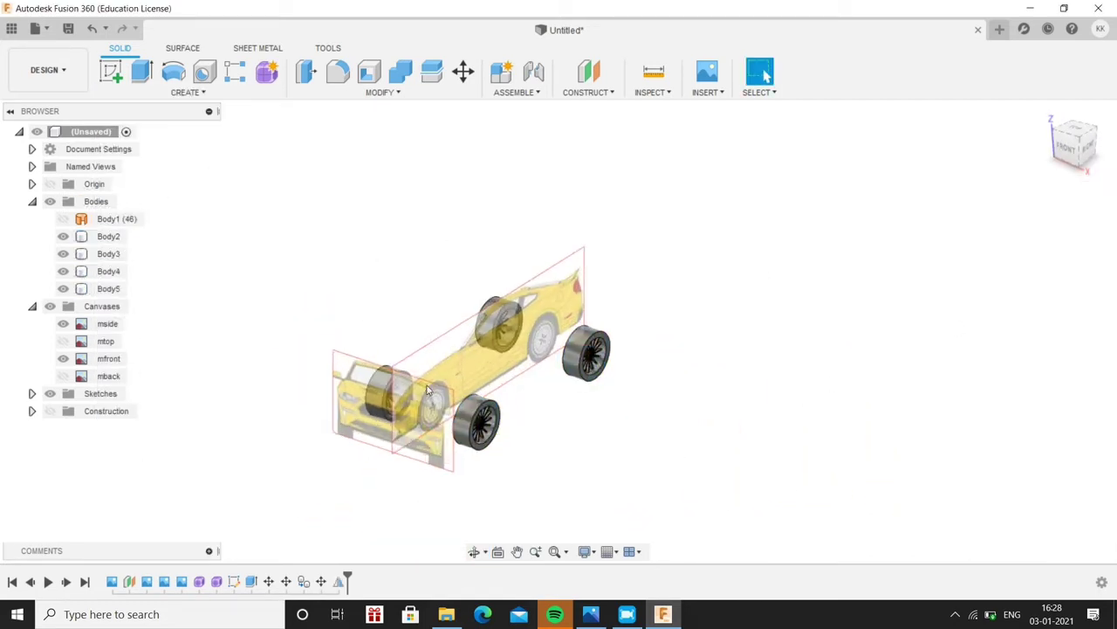
left_click(50, 305)
Fillet a wheel's outer rim edge with a 40 mm radius
key("f")
left_click(694, 284)
type("10")
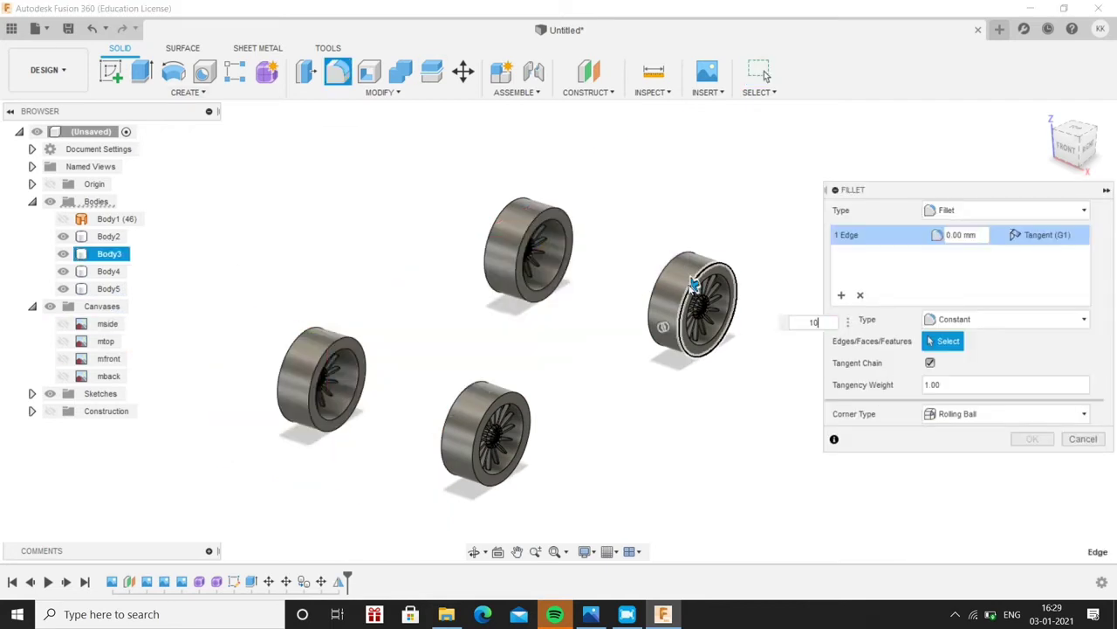
scroll(694, 284, "up", 5)
mouse_move(668, 294)
left_mouse_down()
mouse_move(656, 288)
mouse_move(785, 325)
left_mouse_up()
key("BackSpace")
key("BackSpace")
key("BackSpace")
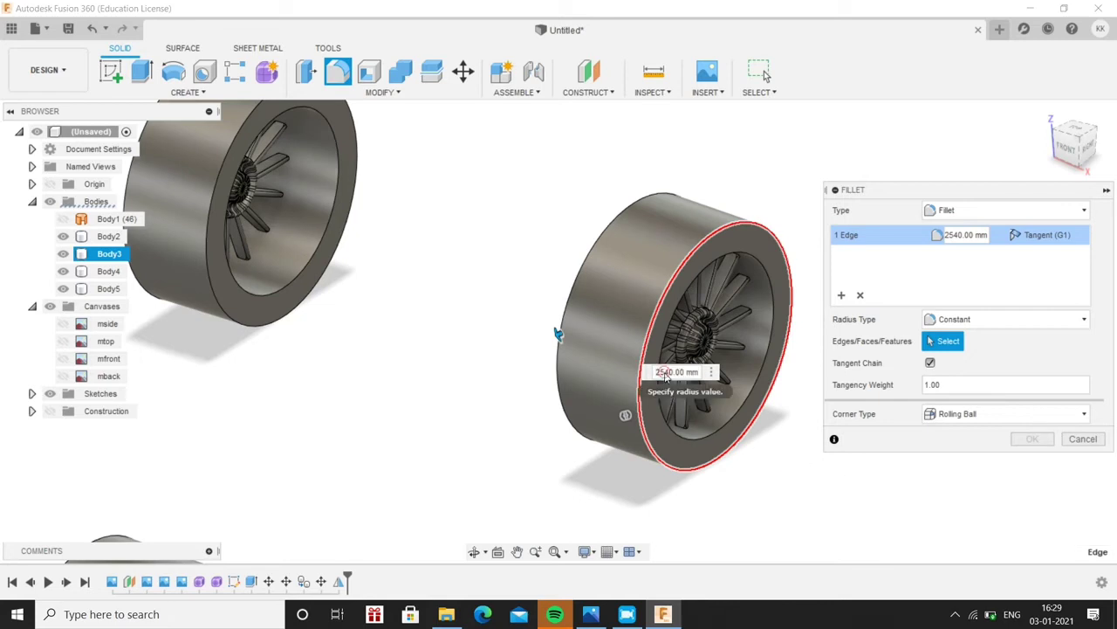
type("40")
Add two more wheel rim edges to the fillet at 40 mm and apply it
left_click(631, 294)
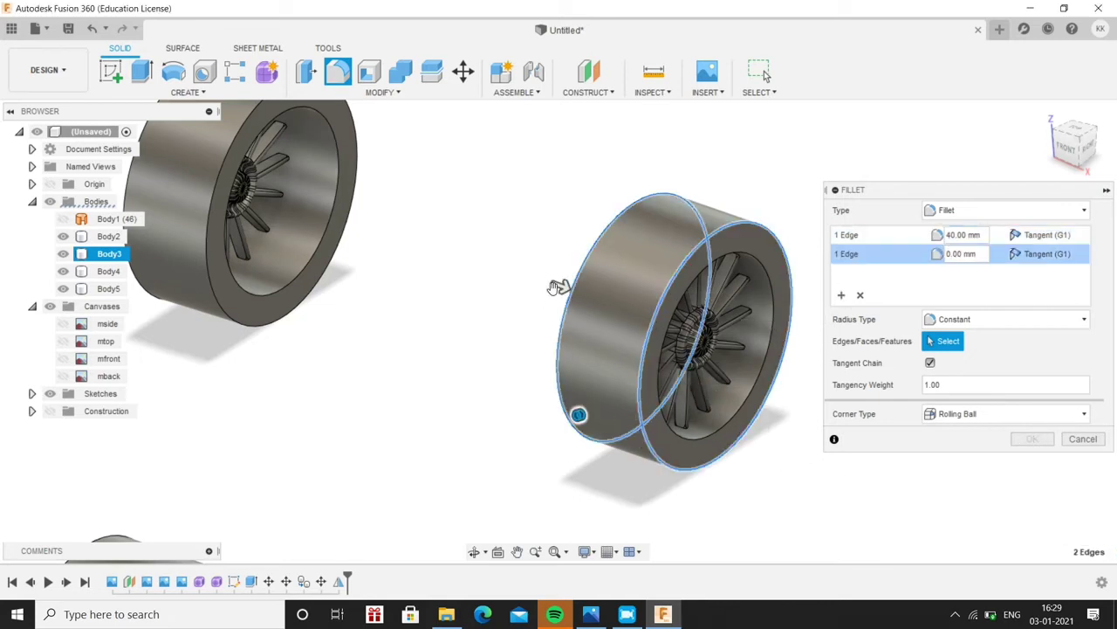
scroll(603, 301, "down", 5)
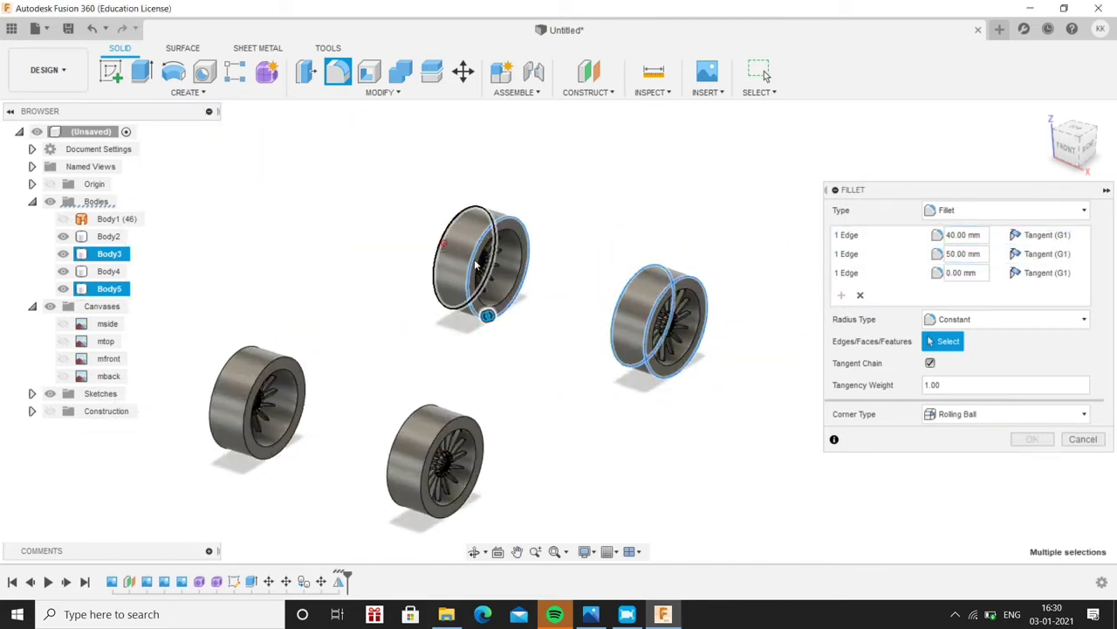
left_click(476, 264)
type("40")
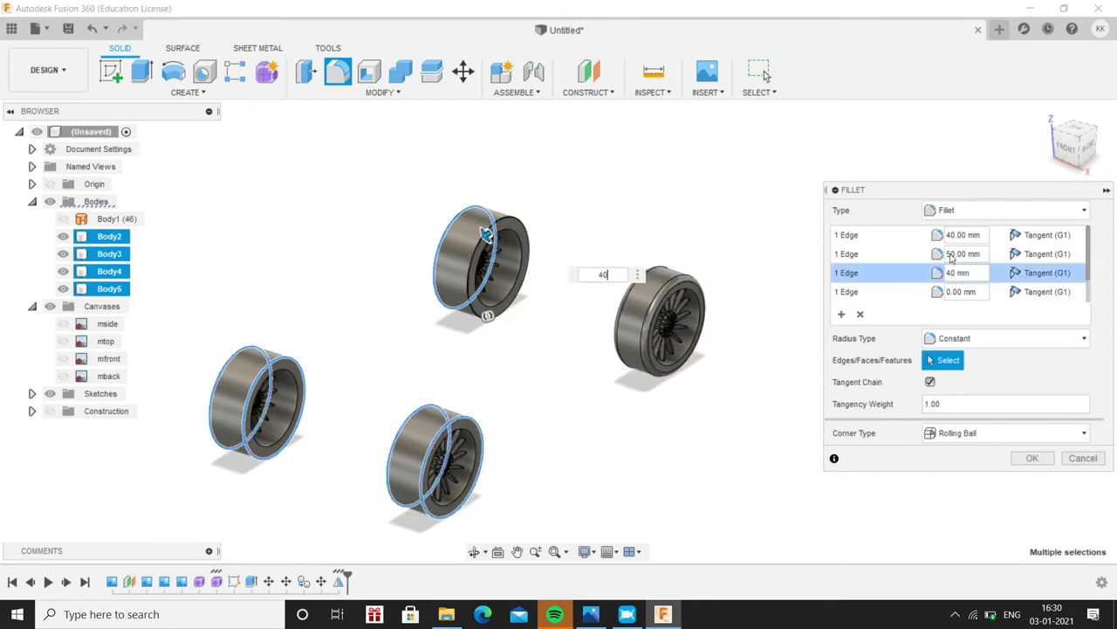
left_click(951, 255)
type("0")
left_click(948, 295)
type("40")
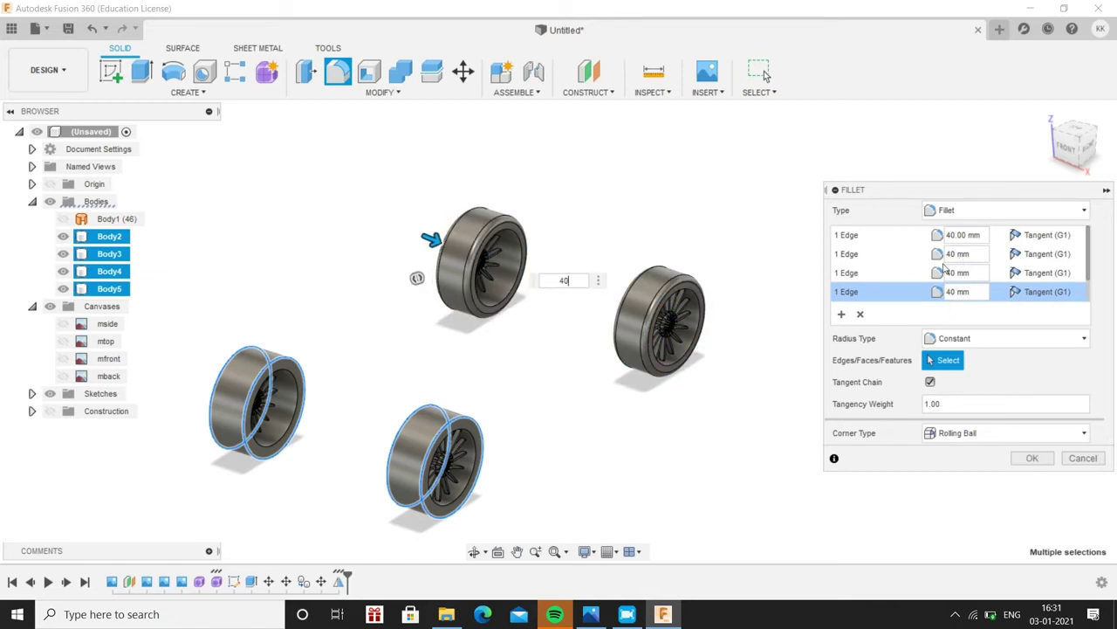
key("Return")
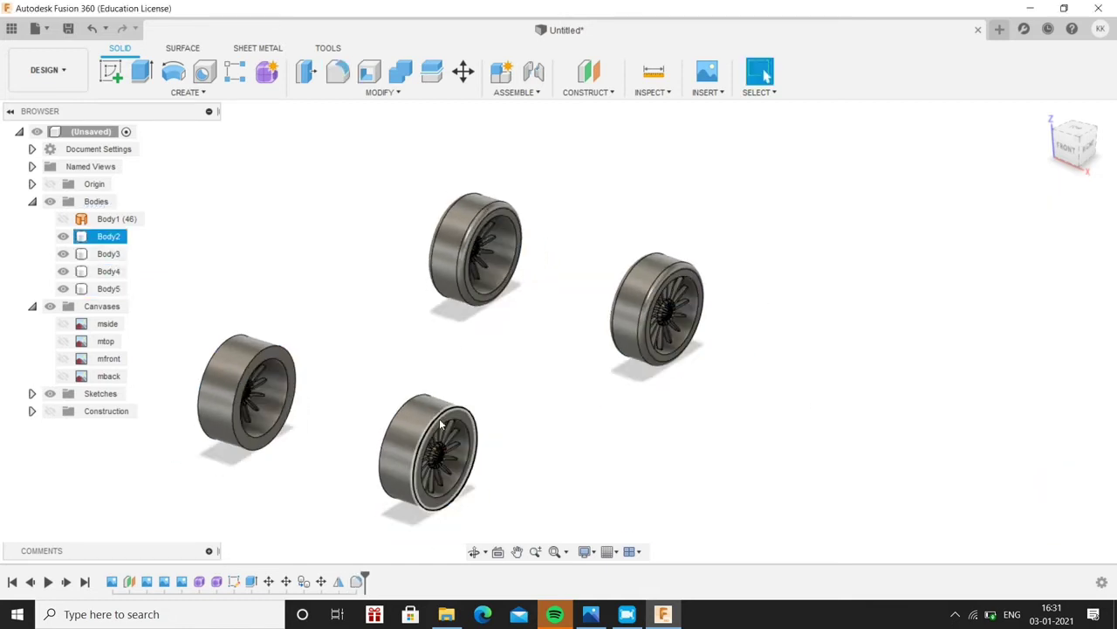
Fillet the remaining wheels' rim edges, setting all three radii to 40 mm
left_click(342, 73)
left_click(220, 352)
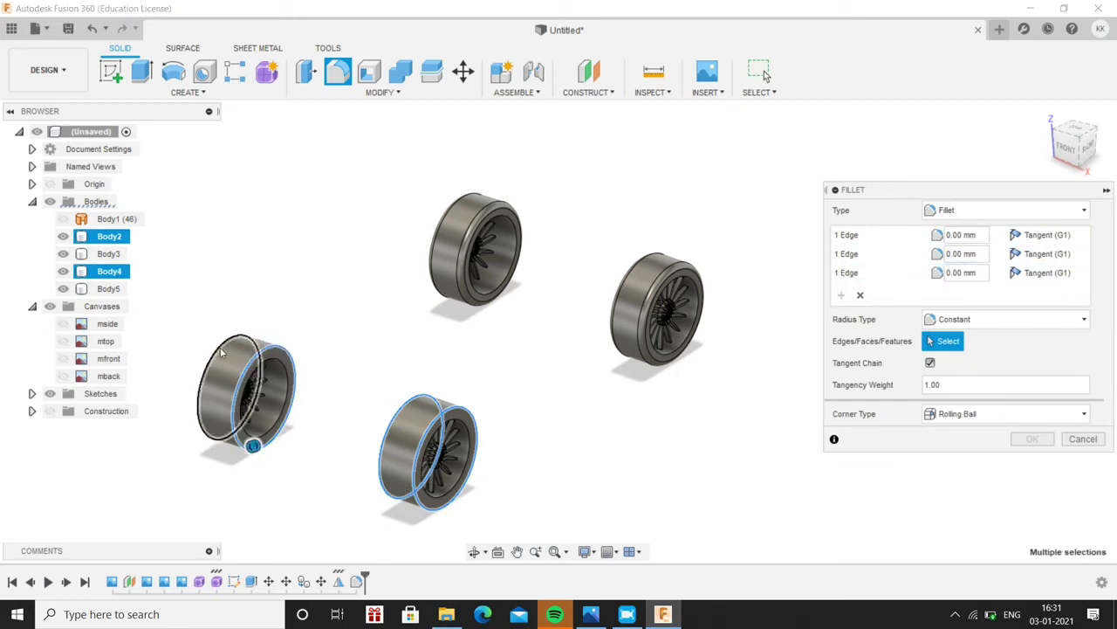
left_click(211, 341)
type("4")
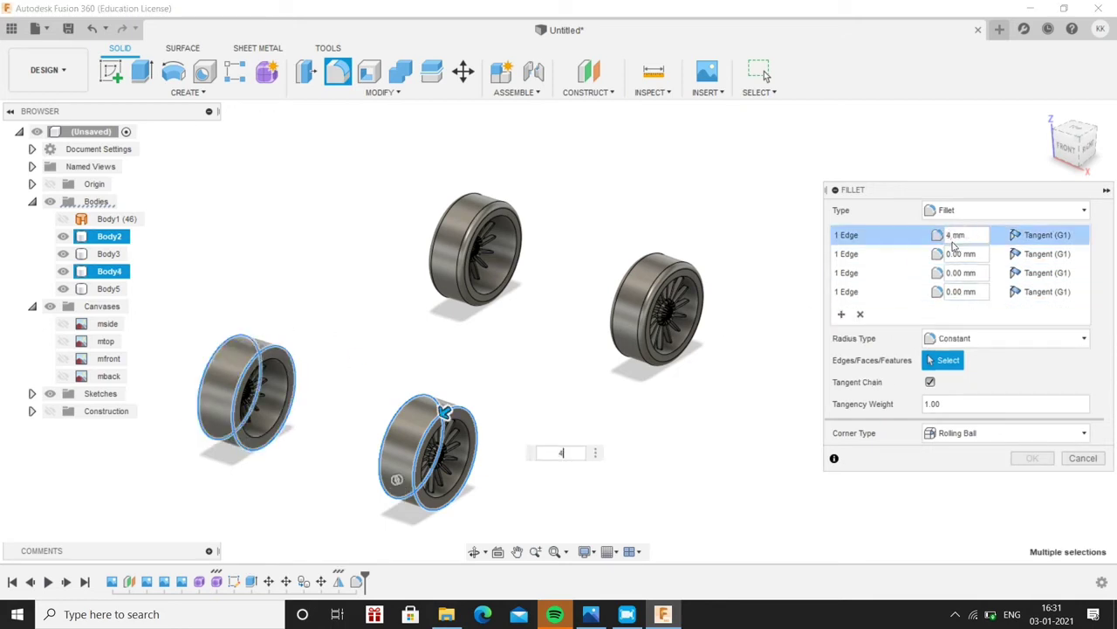
type("0")
left_click(951, 254)
type("0")
left_click(952, 274)
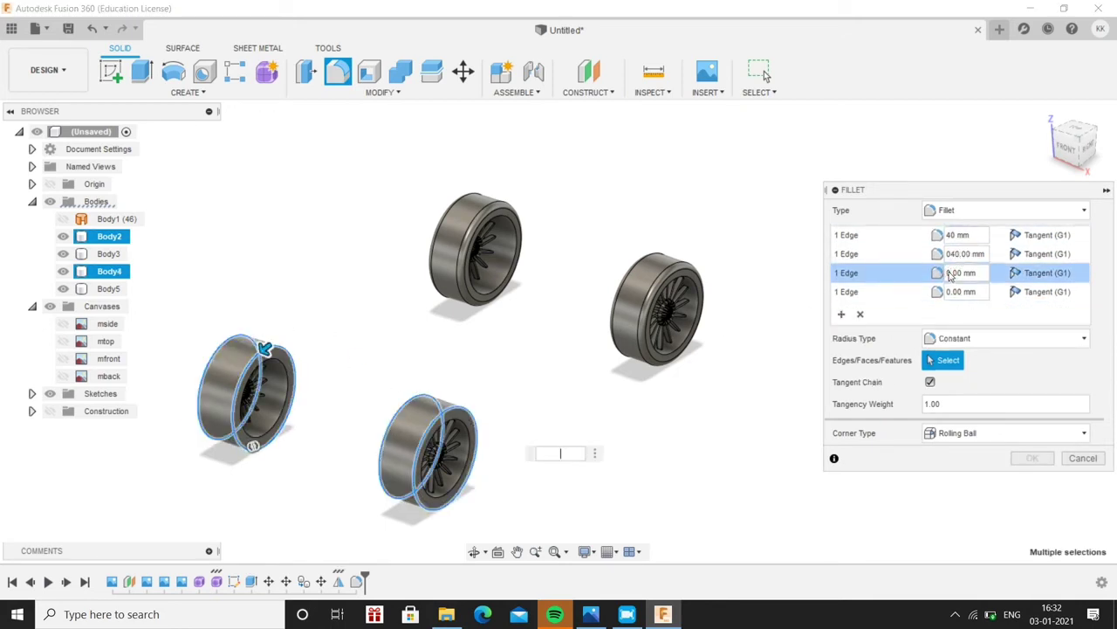
type("40")
left_click(952, 293)
key("Return")
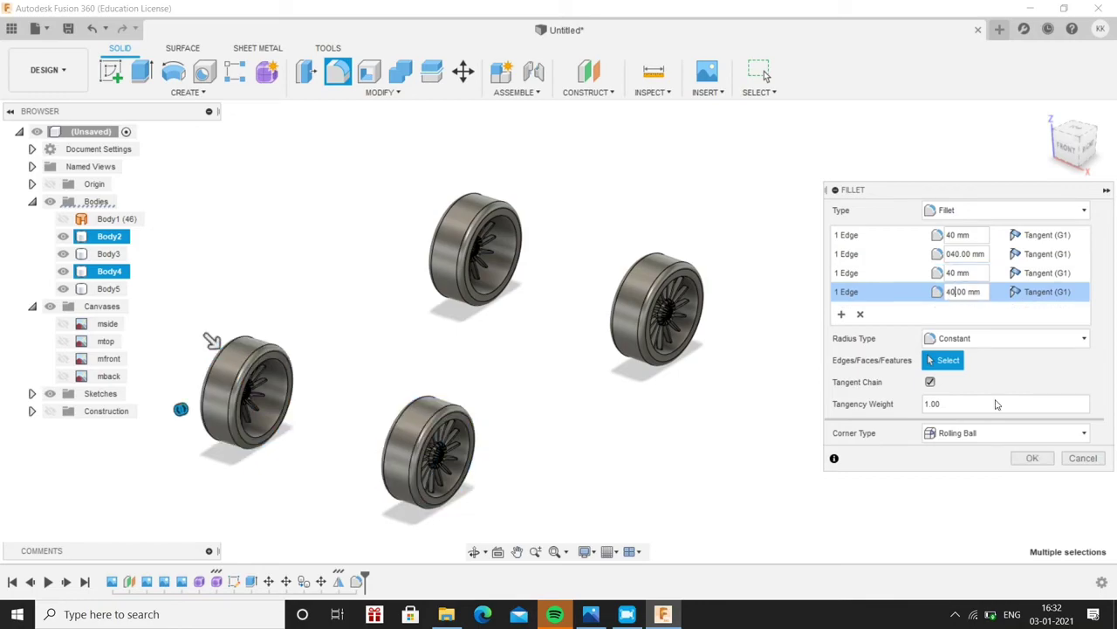
Show the car body again and orbit to a side view
left_click(62, 219)
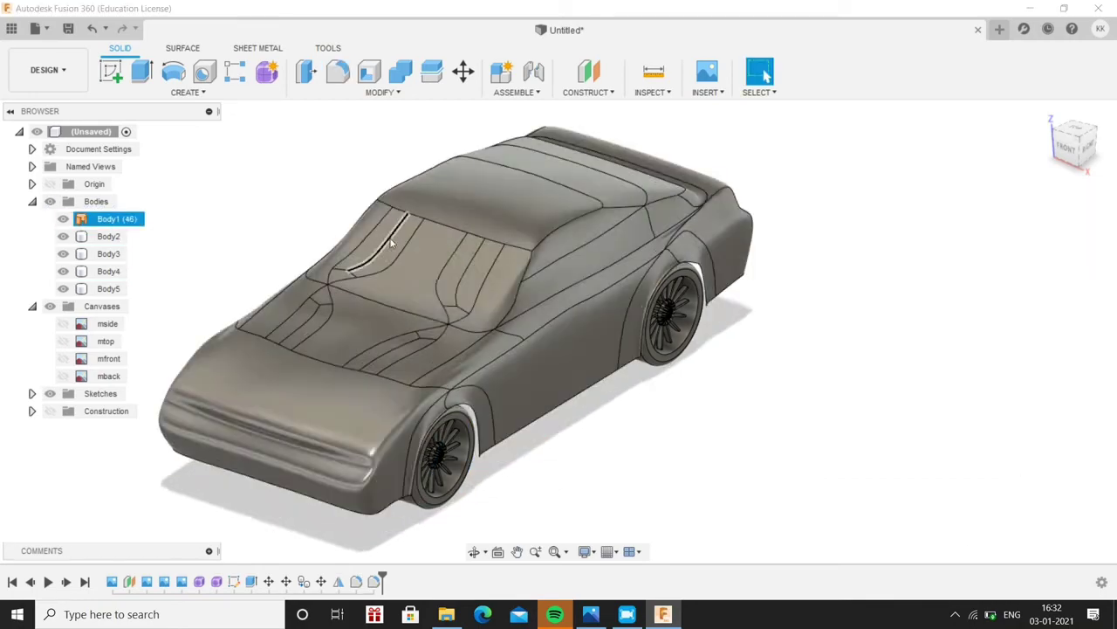
middle_click_drag(420, 350, 499, 346, "shift")
scroll(498, 346, "up", 3)
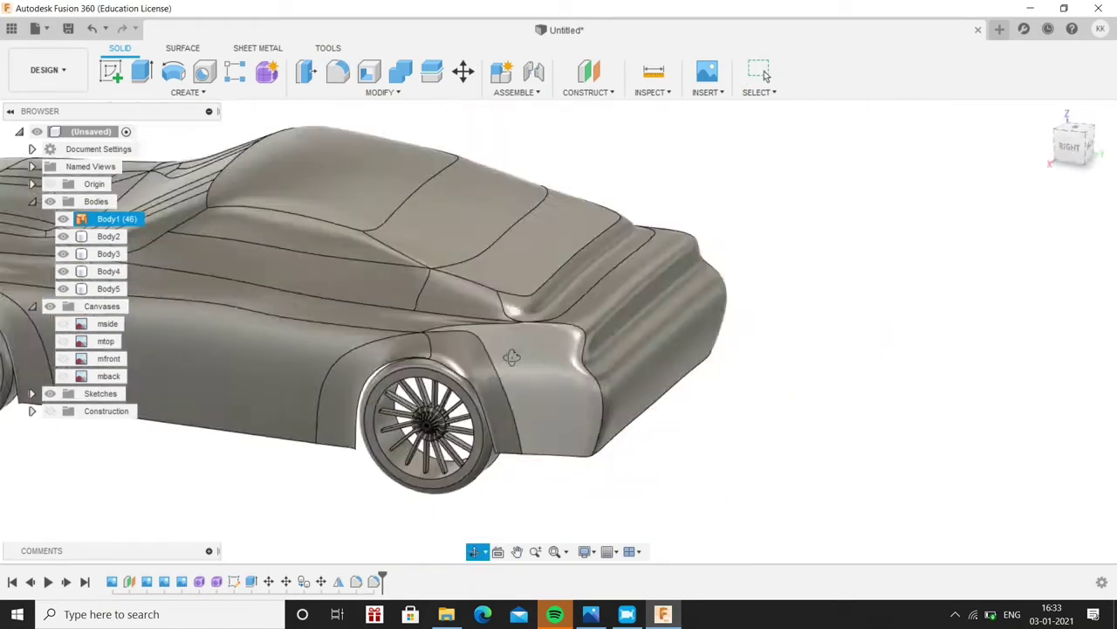
scroll(342, 322, "up", 2)
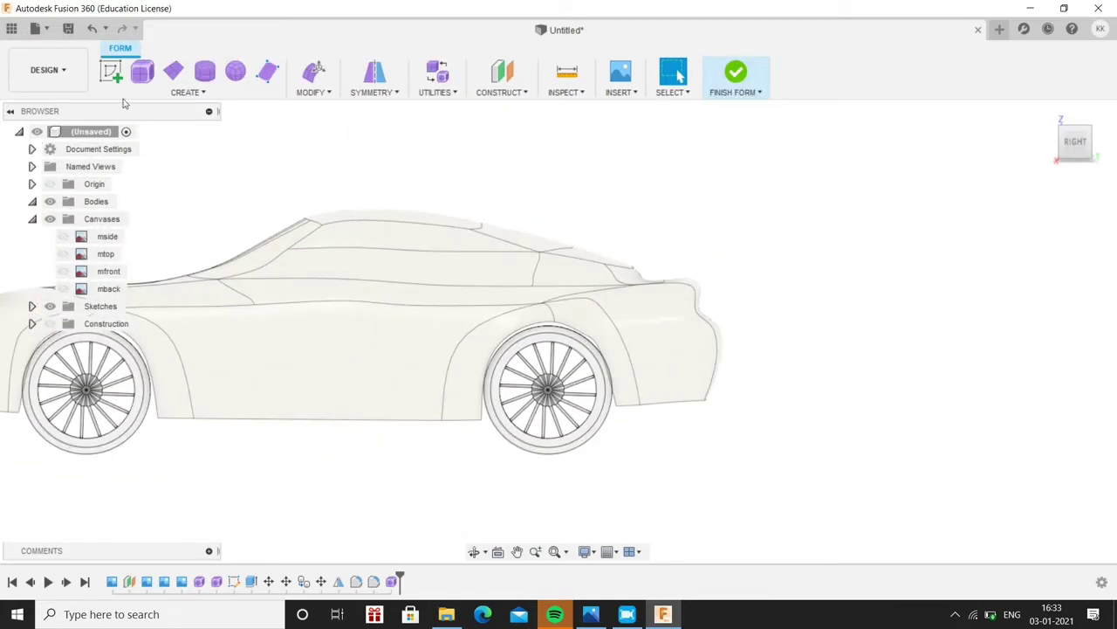
Sketch a closed line outline above the car's rear on the side plane
left_click(111, 71)
left_click(115, 389)
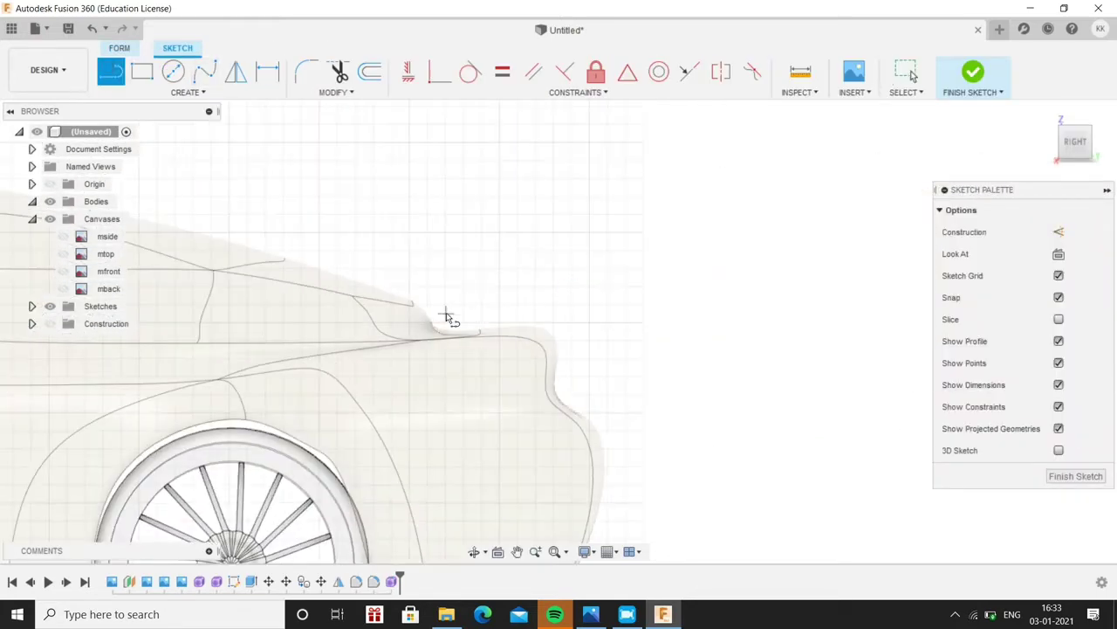
left_click(621, 220)
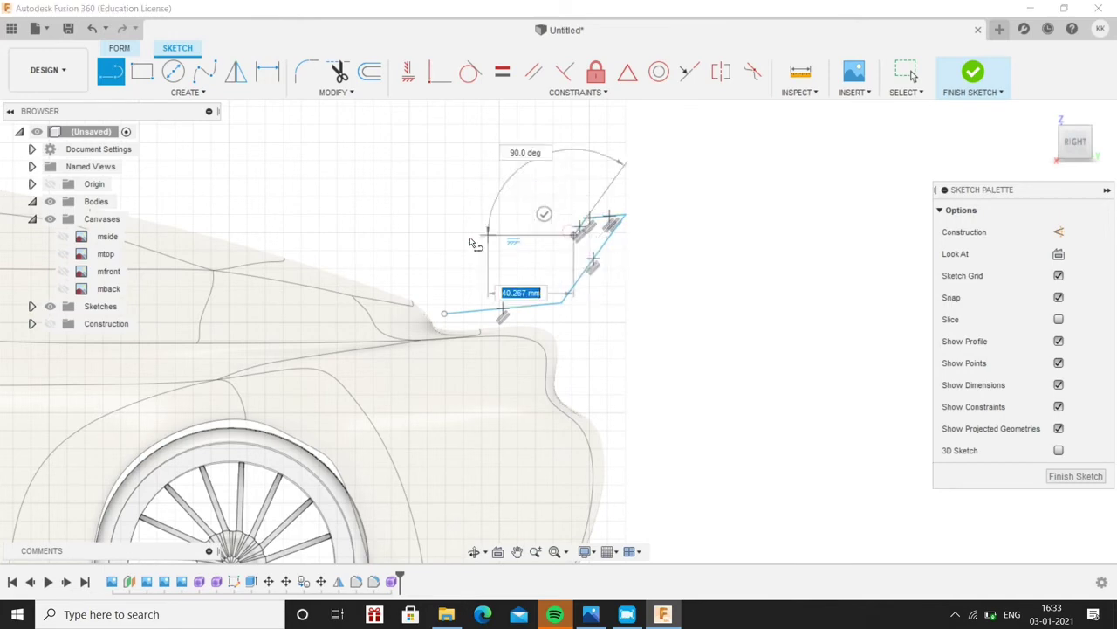
left_click(445, 316)
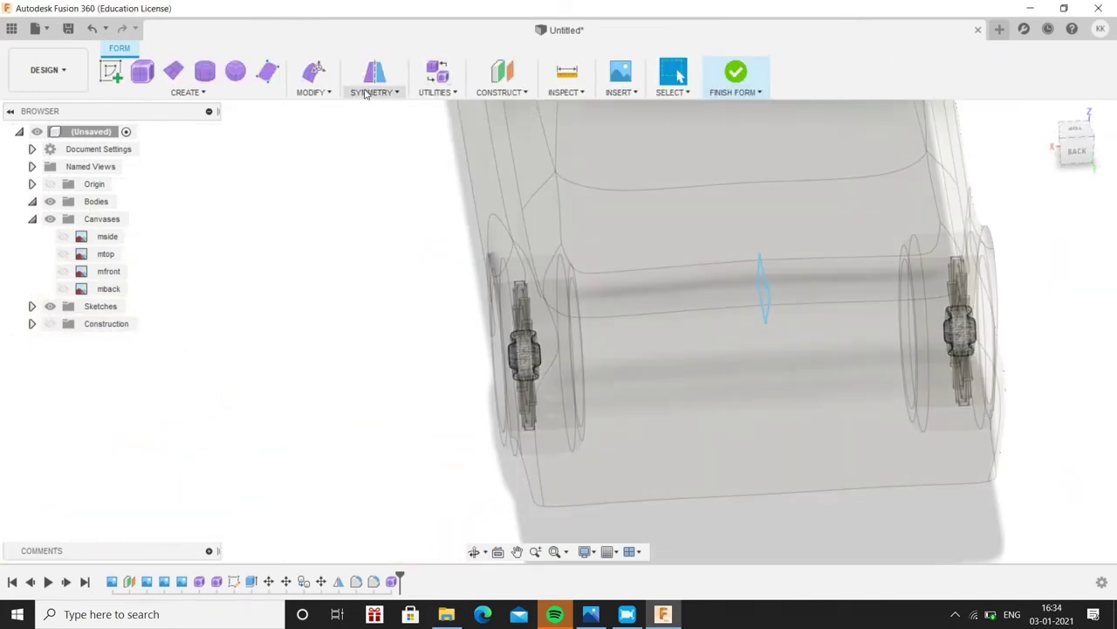
Select the sketched profile and attempt a form edit on it
double_click(764, 284)
middle_click_drag(774, 291, 793, 291, "shift")
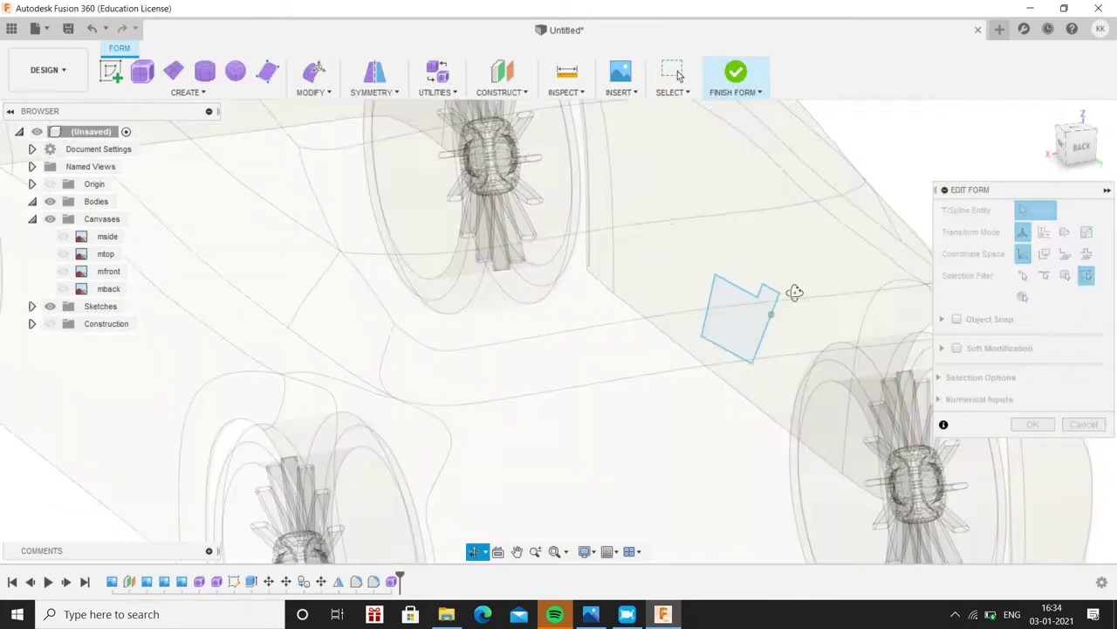
left_click(1081, 430)
right_click(741, 294)
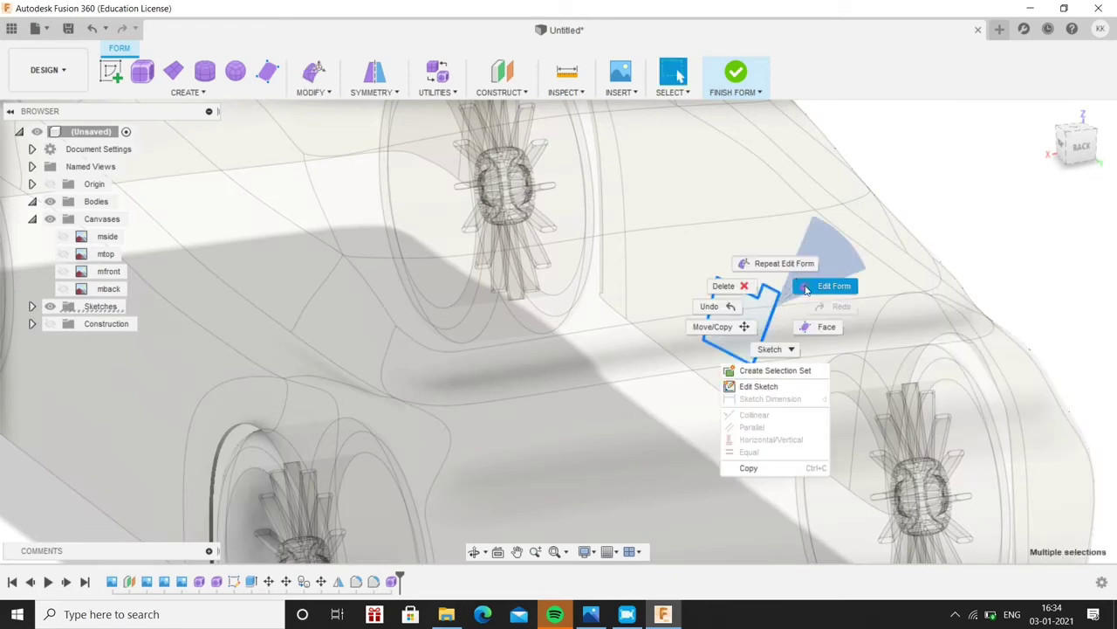
left_click(823, 287)
scroll(761, 349, "down", 5)
Extrude the sketched profile 20 mm into a new T-spline body, Body6
left_click(187, 92)
left_click(229, 262)
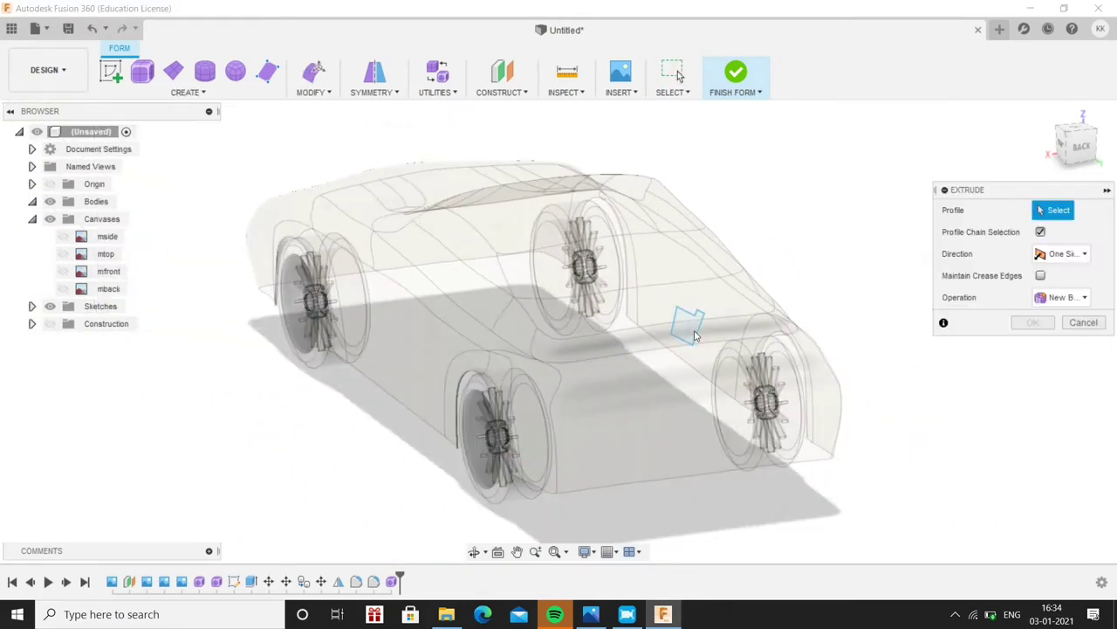
left_click(682, 316)
scroll(681, 317, "up", 5)
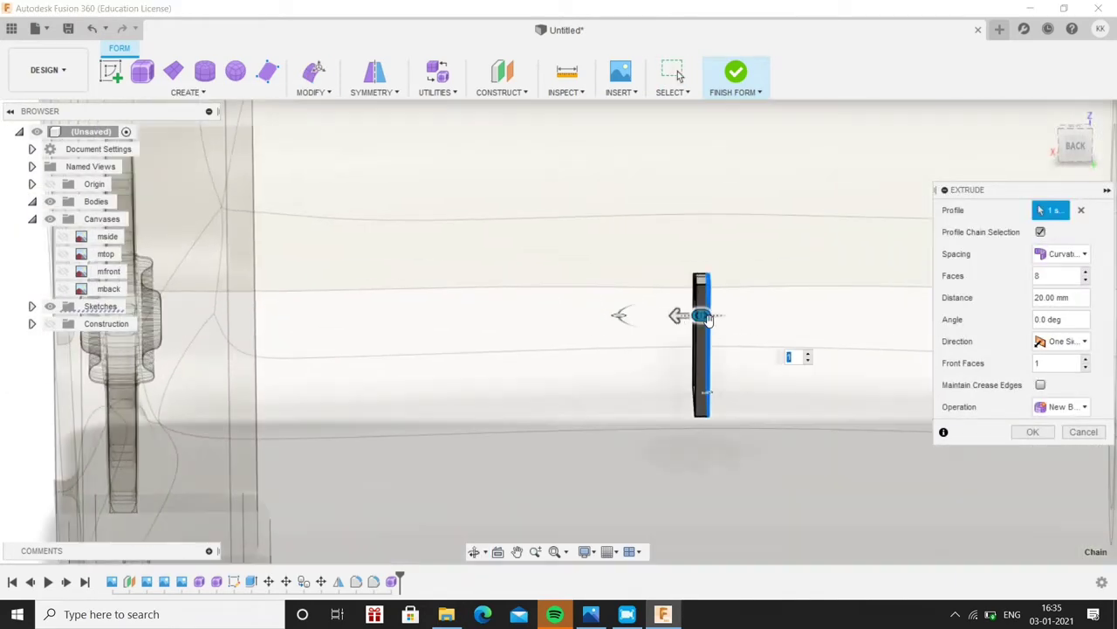
scroll(741, 326, "down", 2)
key("Return")
scroll(623, 319, "down", 3)
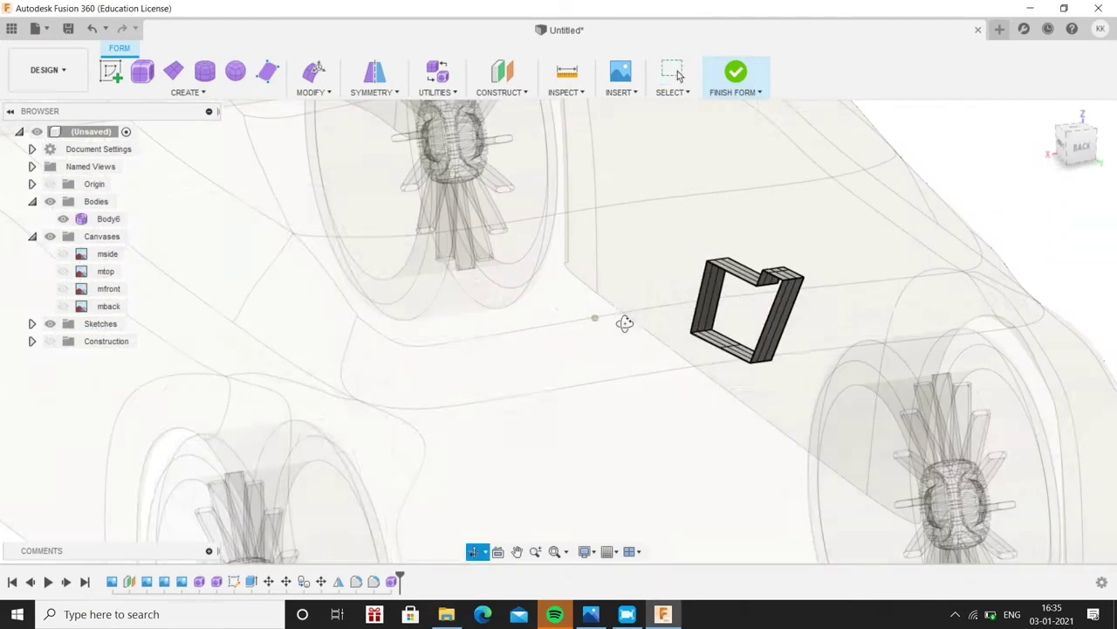
scroll(771, 317, "up", 2)
scroll(681, 219, "up", 3)
Stretch the slab sideways to about 700 mm and try tilting it
left_click_drag(681, 218, 377, 195)
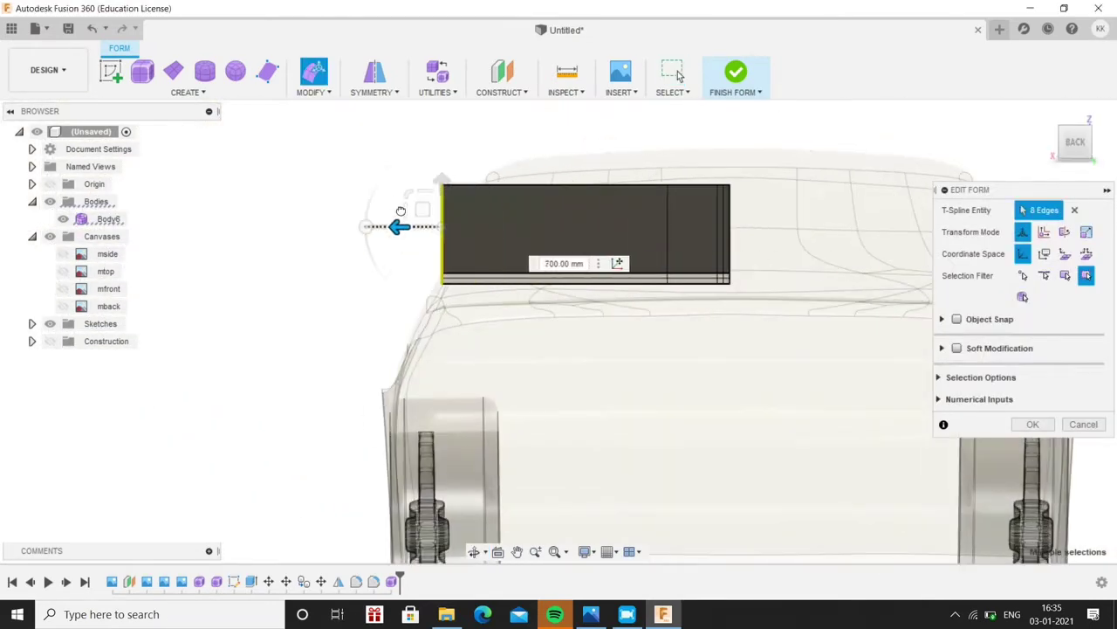
left_click_drag(531, 181, 456, 218)
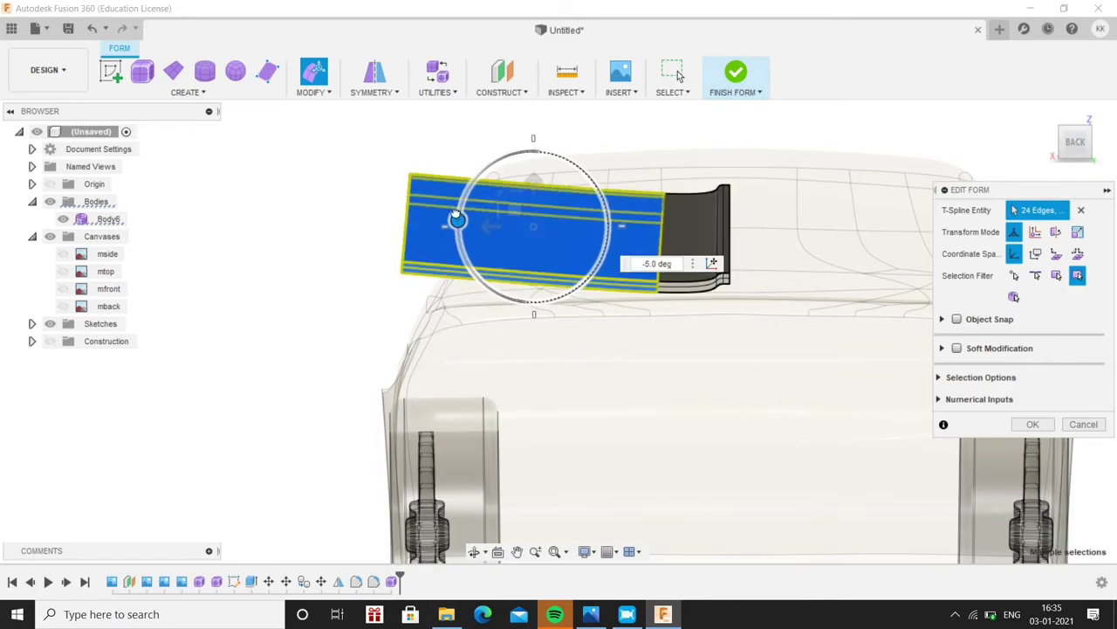
key("Return")
left_click_drag(554, 237, 370, 167)
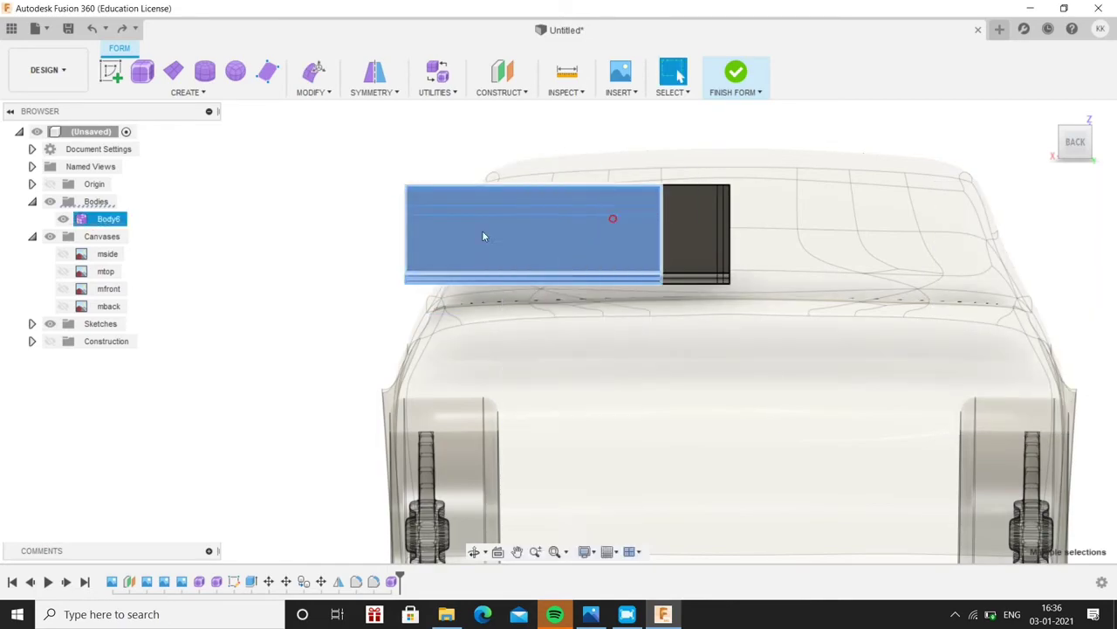
left_click_drag(482, 230, 559, 256)
key("Escape")
Raise the slab's end edges upward with Edit Form
middle_click_drag(337, 270, 1019, 297, "shift")
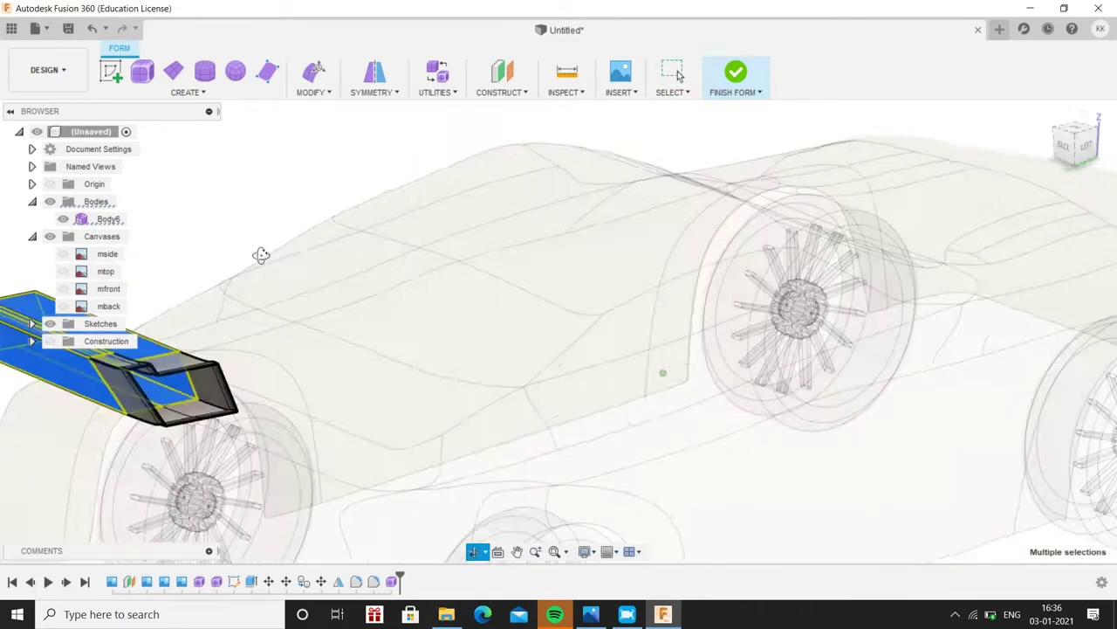
right_click(925, 234)
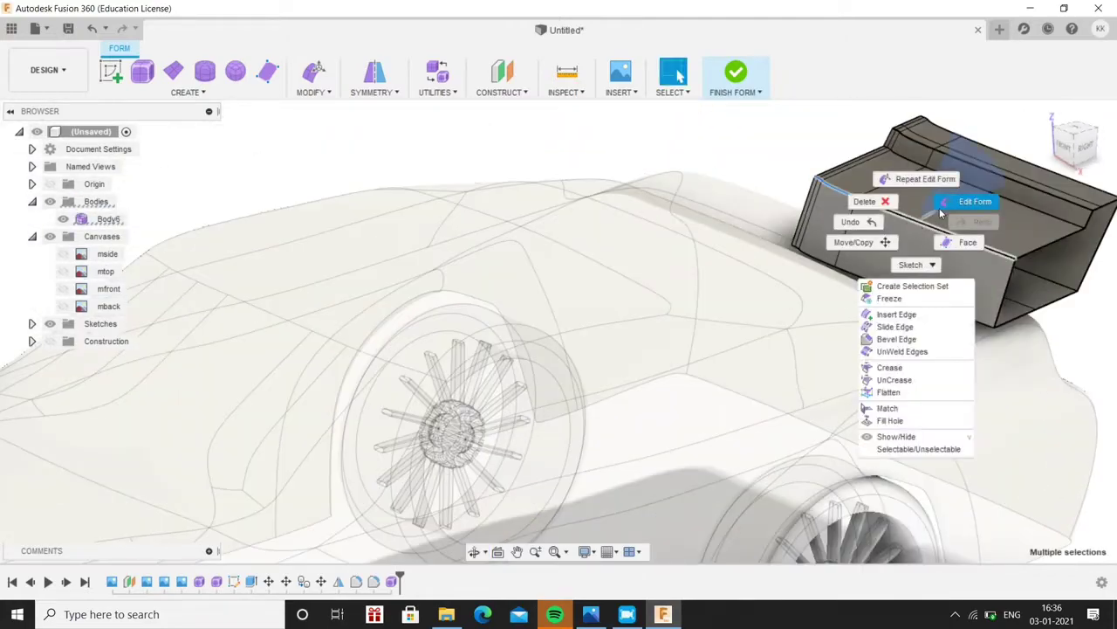
left_click(978, 200)
mouse_move(847, 305)
middle_mouse_down("shift")
mouse_move(620, 180)
mouse_move(748, 302)
mouse_move(723, 322)
mouse_move(708, 259)
middle_mouse_up("shift")
left_click_drag(736, 245, 748, 213)
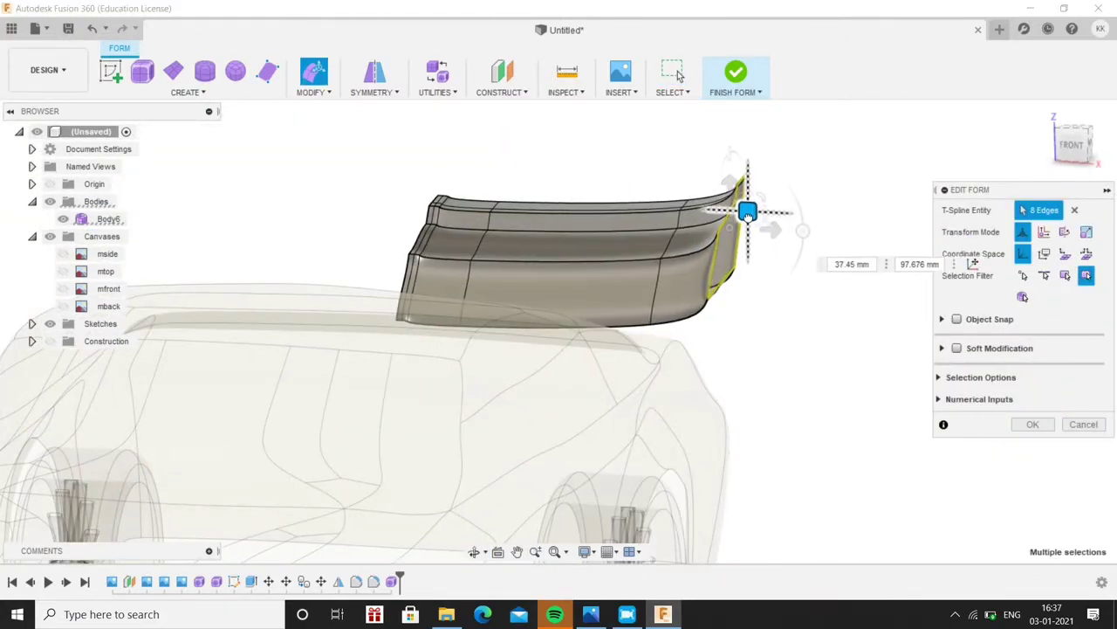
scroll(756, 289, "up", 5)
scroll(768, 288, "down", 2)
scroll(800, 291, "down", 2)
Cap the slab's open end with Fill Hole
left_click(314, 92)
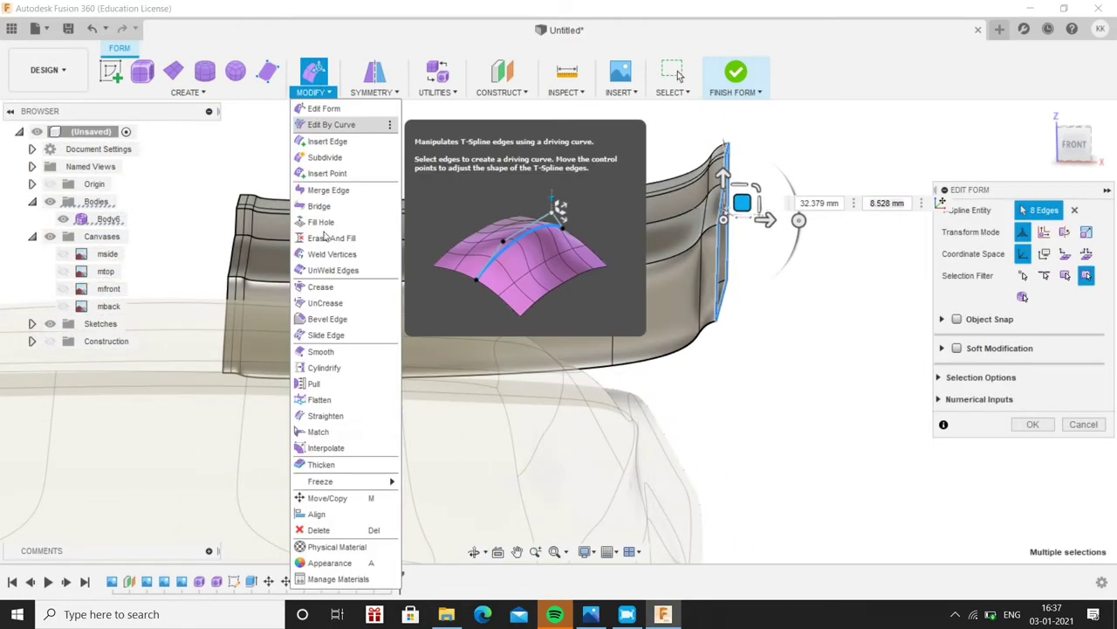
left_click(340, 122)
mouse_move(1055, 231)
middle_mouse_down("shift")
mouse_move(748, 367)
mouse_move(1035, 250)
mouse_move(878, 317)
mouse_move(748, 407)
mouse_move(762, 415)
middle_mouse_up("shift")
left_click(1033, 278)
scroll(762, 415, "up", 3)
scroll(778, 379, "up", 3)
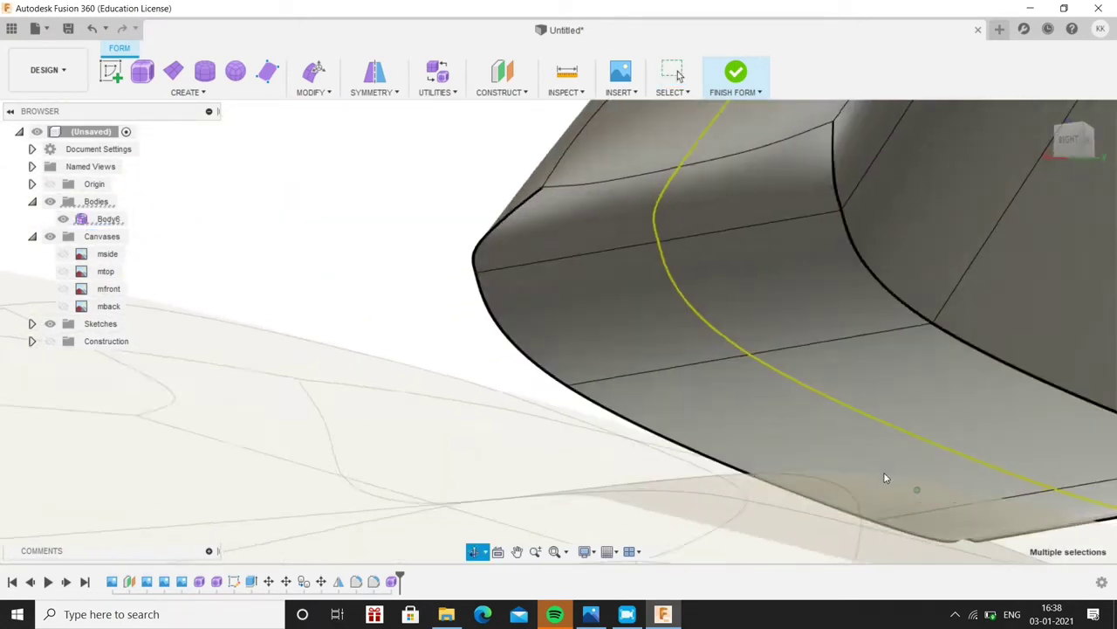
Insert a new edge along the spoiler
left_click(836, 409)
right_click(835, 409)
left_click(811, 190)
left_click(1033, 322)
scroll(561, 421, "down", 5)
Reshape a spoiler face with Edit Form
left_click(731, 419)
right_click(731, 419)
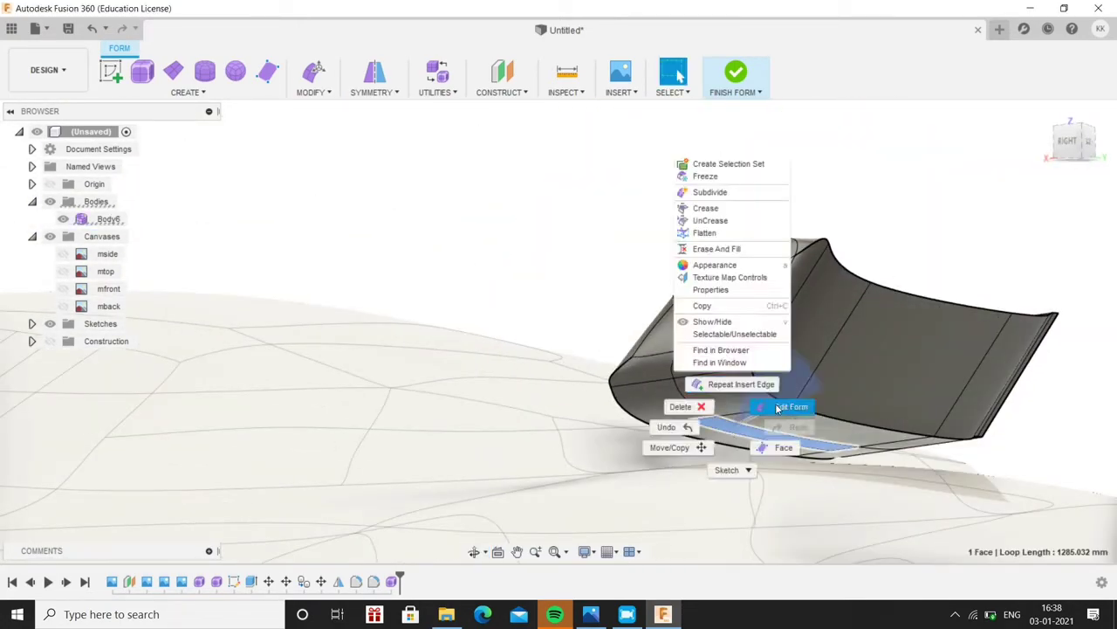
left_click(793, 444)
mouse_move(793, 443)
middle_mouse_down("shift")
mouse_move(696, 437)
mouse_move(925, 459)
mouse_move(713, 469)
mouse_move(800, 491)
mouse_move(701, 452)
mouse_move(768, 406)
middle_mouse_up("shift")
key("Escape")
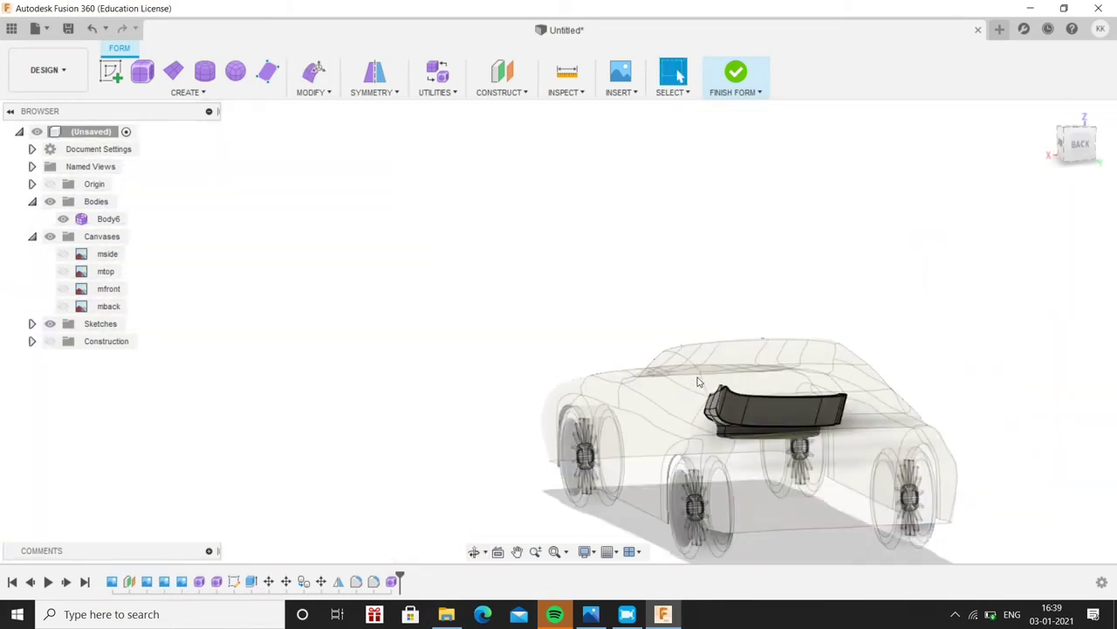
Mirror Body6 across the car's centre plane so the spoiler spans the full width
left_click(769, 406)
left_click(374, 92)
left_click(397, 172)
left_click(843, 408)
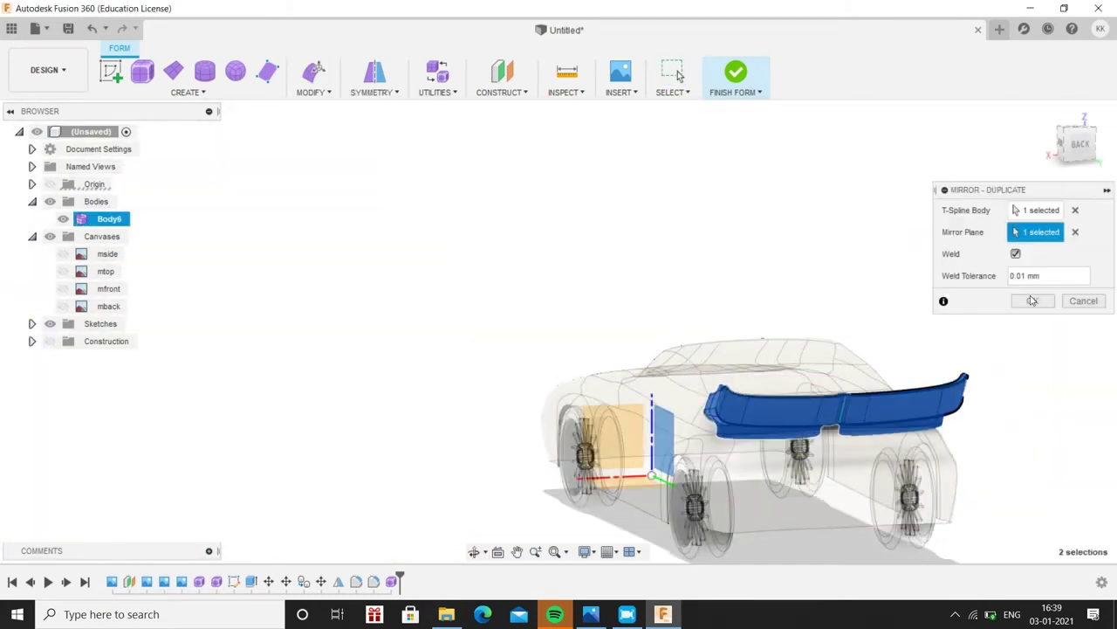
left_click(1033, 300)
scroll(770, 223, "up", 5)
middle_click_drag(770, 223, 890, 376, "shift")
Finish the form, show the front reference image and view the car from the front
left_click(736, 71)
mouse_move(611, 349)
middle_mouse_down("shift")
mouse_move(541, 331)
mouse_move(573, 320)
mouse_move(445, 487)
mouse_move(523, 393)
middle_mouse_up("shift")
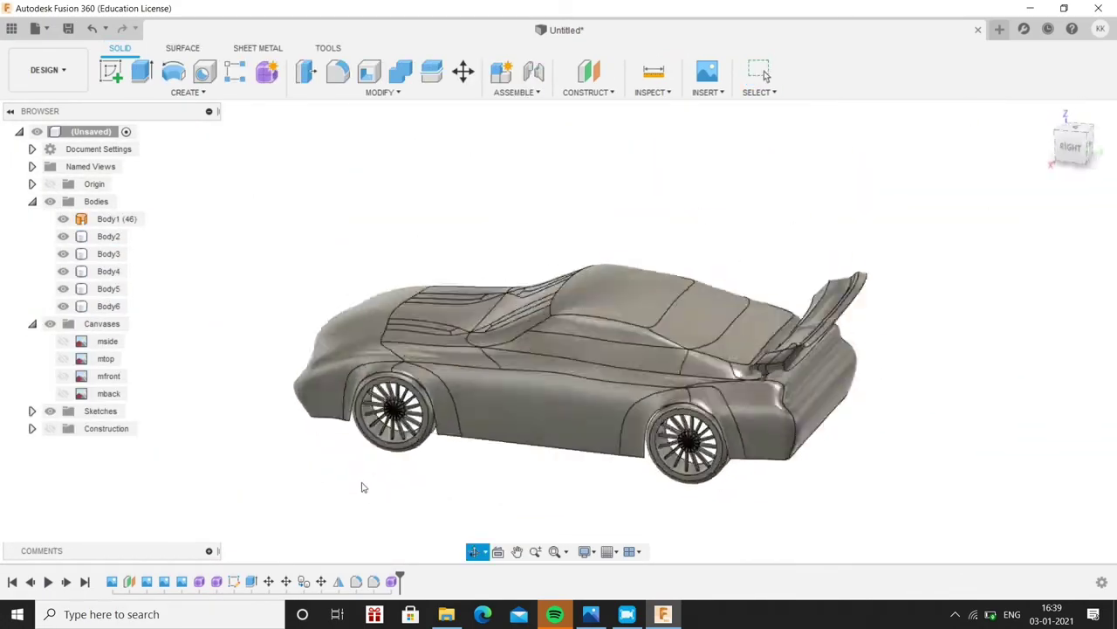
left_click(63, 375)
left_click(1075, 142)
Trace the grille outline with lines in a new sketch on the front plane
left_click(32, 200)
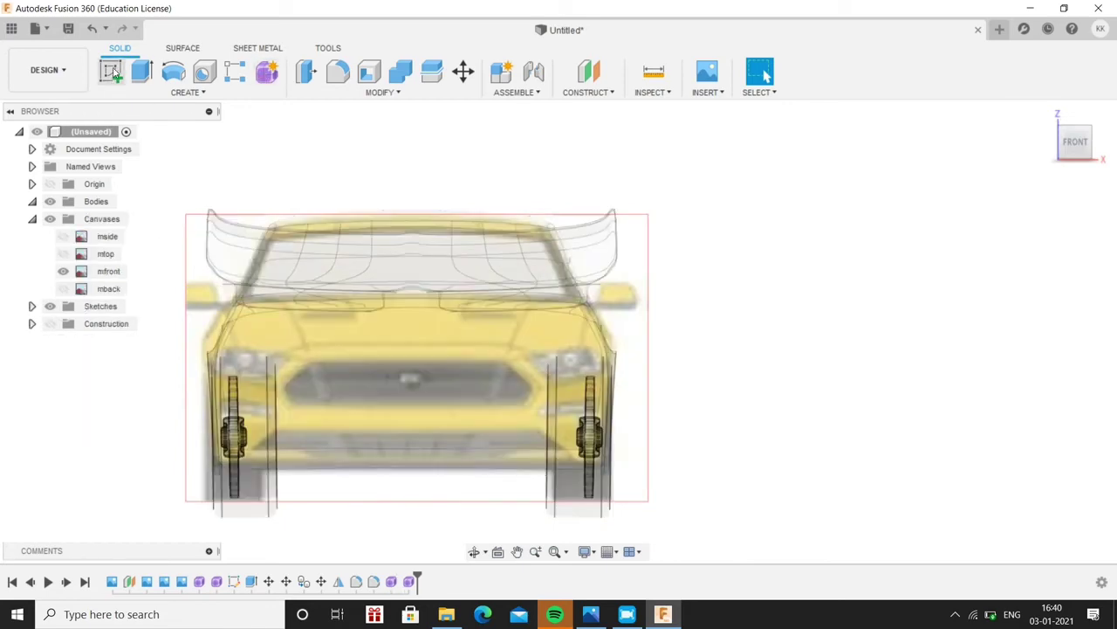
left_click(110, 71)
left_click(405, 491)
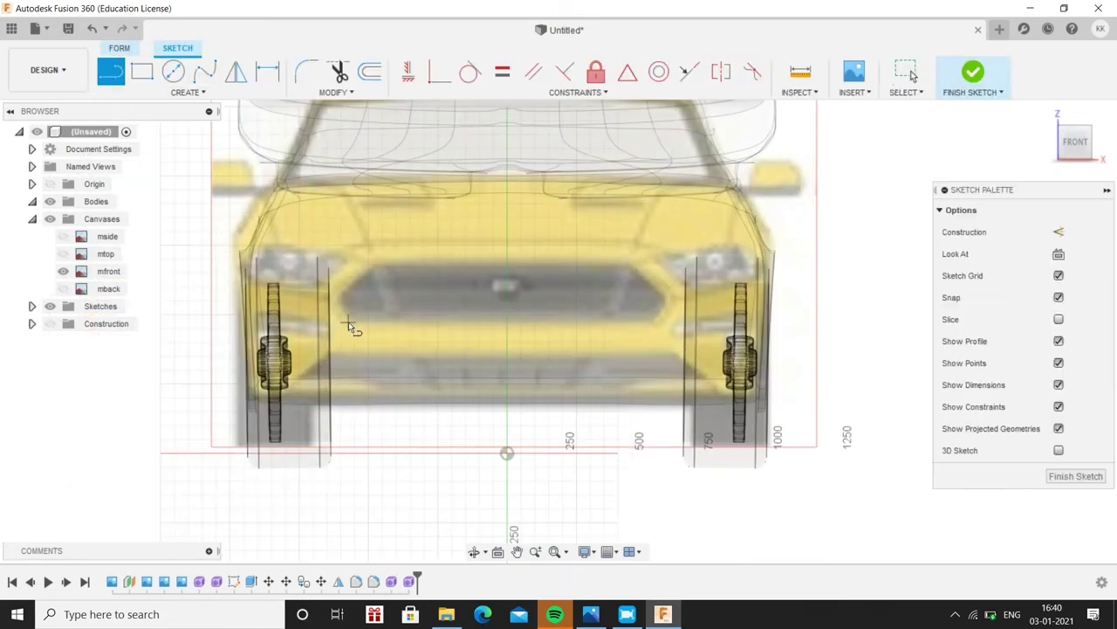
scroll(359, 278, "up", 3)
left_click(366, 262)
left_click(762, 262)
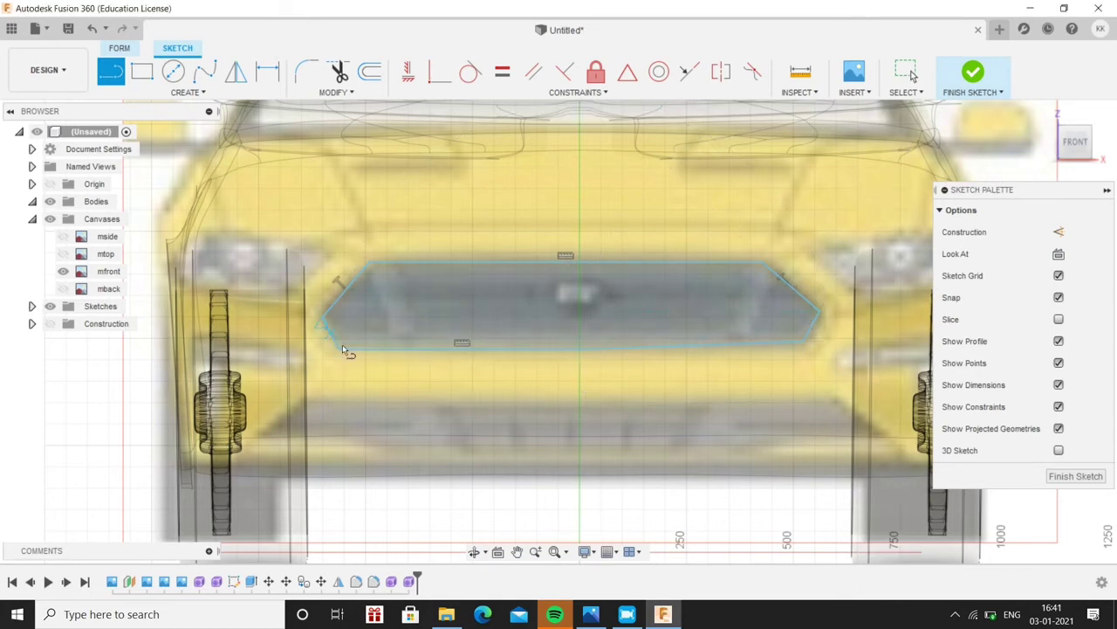
left_click(348, 342)
key("Escape")
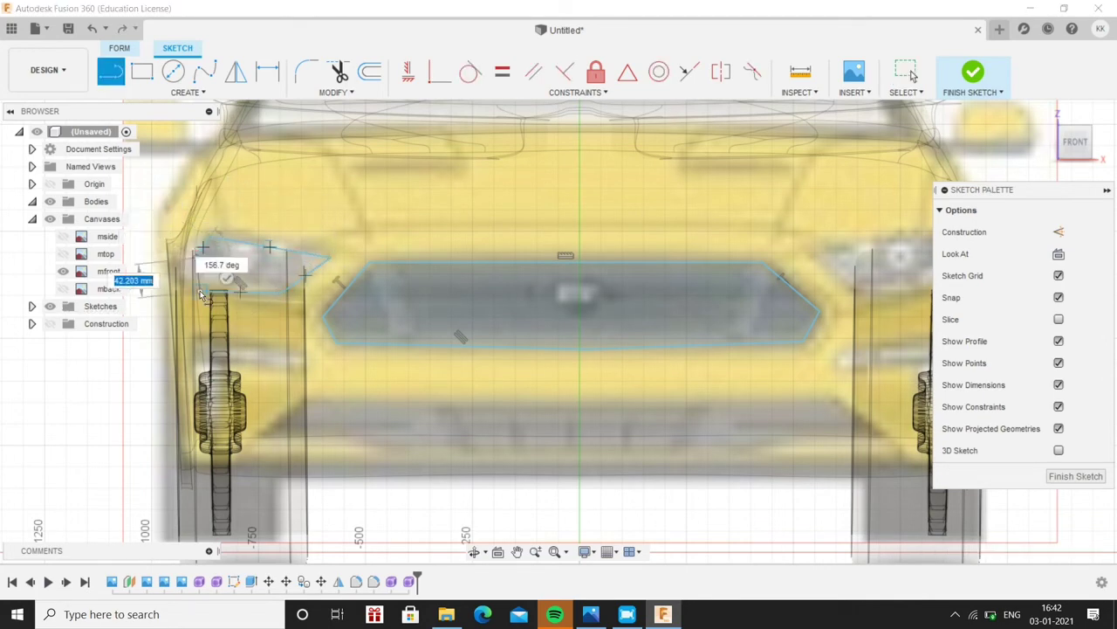
Pan across the headlight and lower grille, then begin the windshield outline
key("Escape")
middle_click_drag(200, 294, 270, 369)
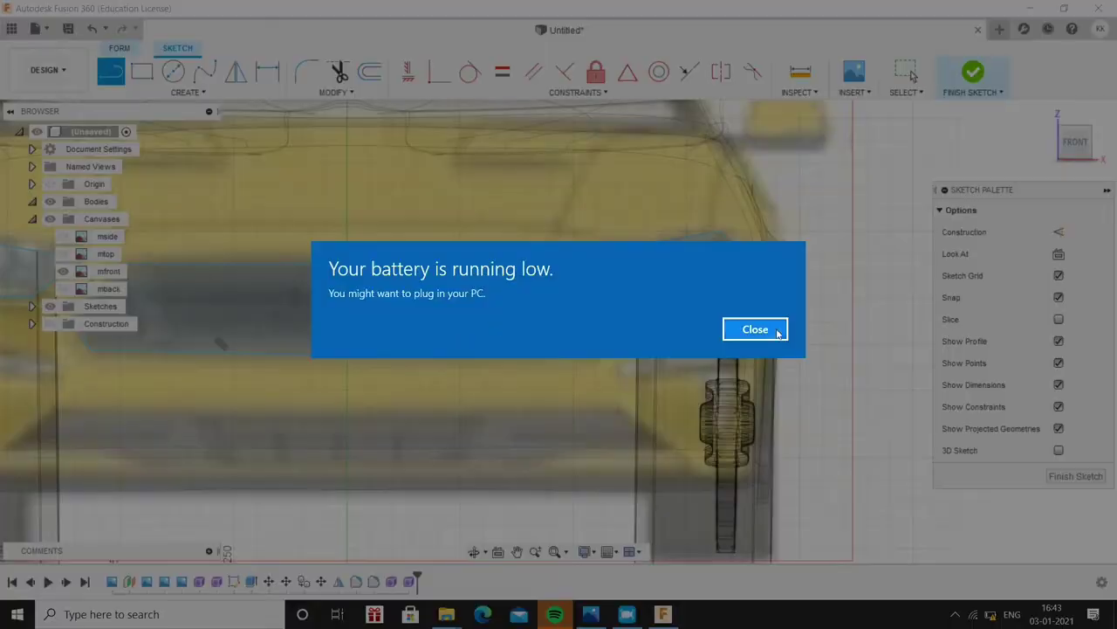
left_click(768, 328)
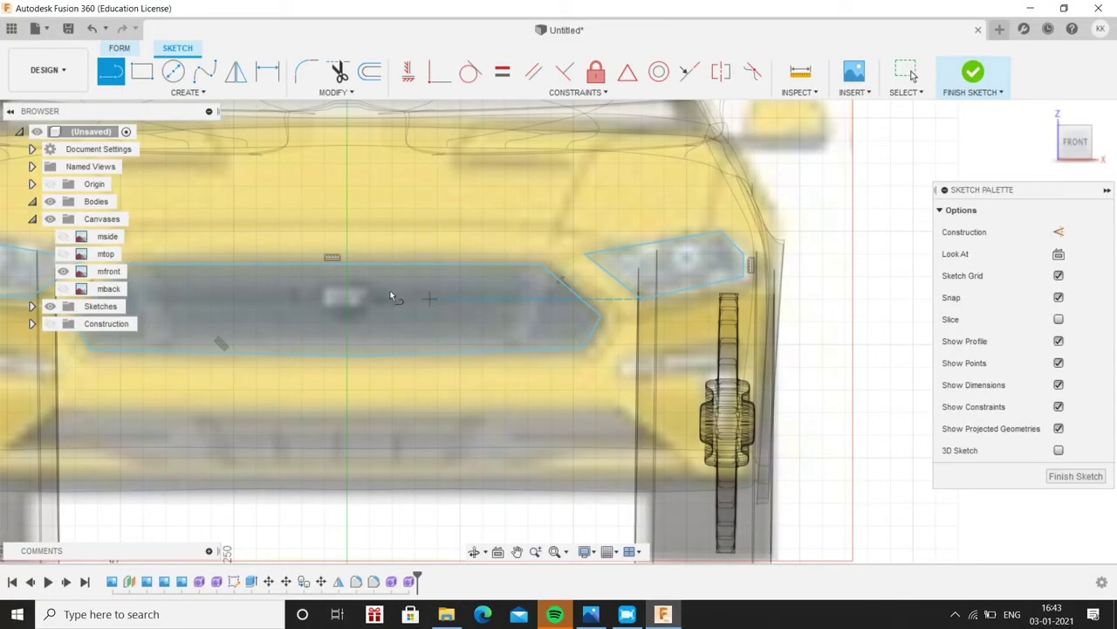
middle_click_drag(390, 297, 446, 288)
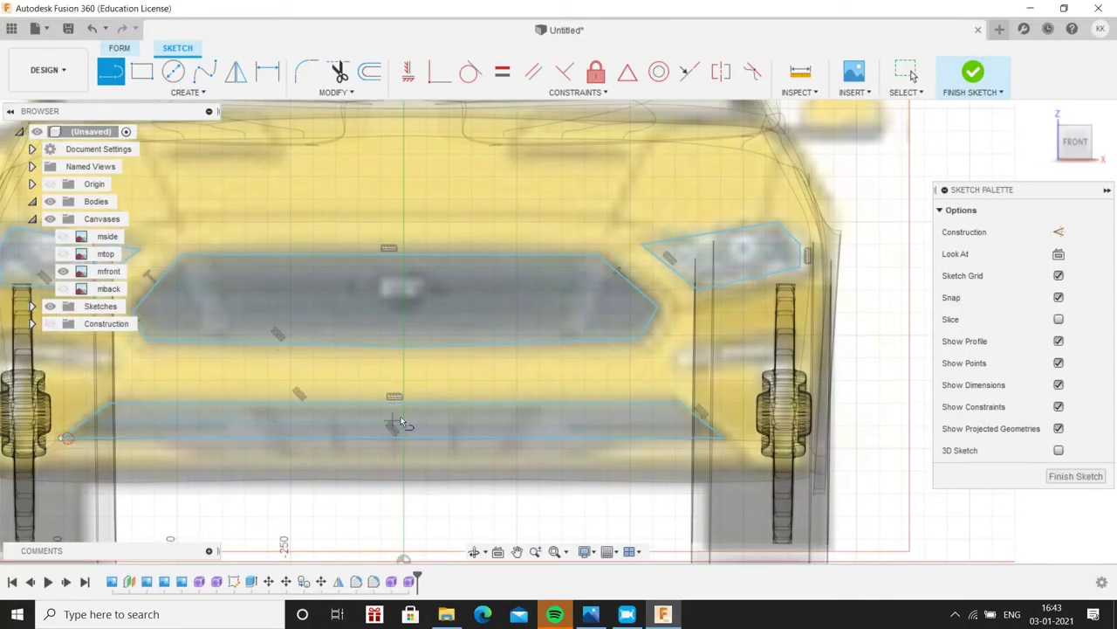
scroll(400, 423, "down", 2)
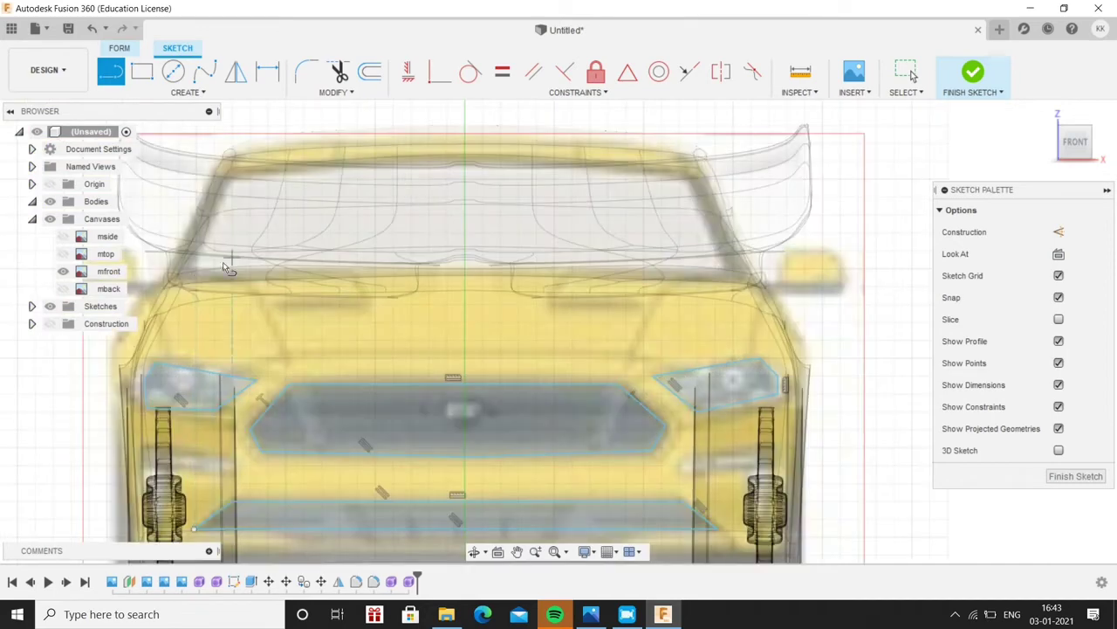
left_click(234, 167)
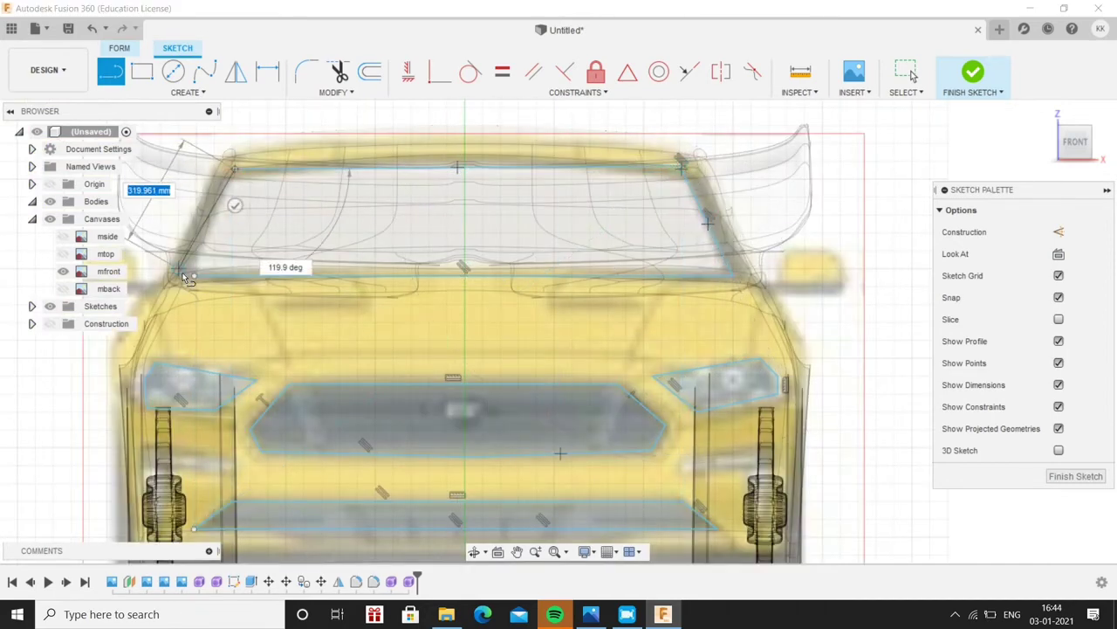
scroll(519, 225, "down", 2)
Finish the front sketch and extrude the windshield outline 2900 mm as a new body
left_click(1076, 476)
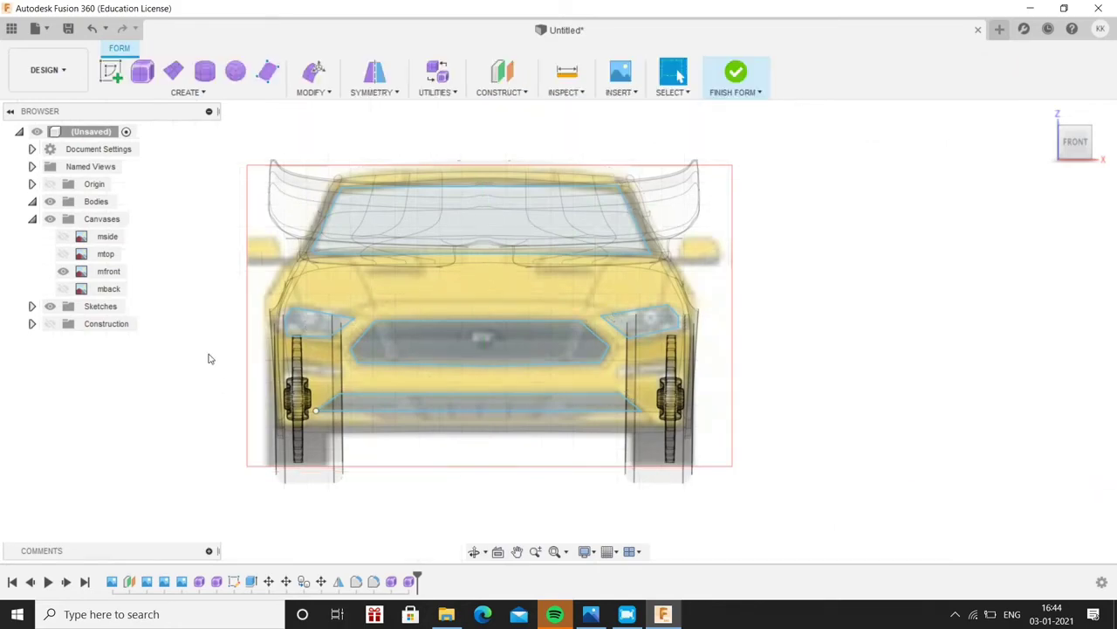
left_click(185, 91)
left_click(139, 253)
left_click(795, 253)
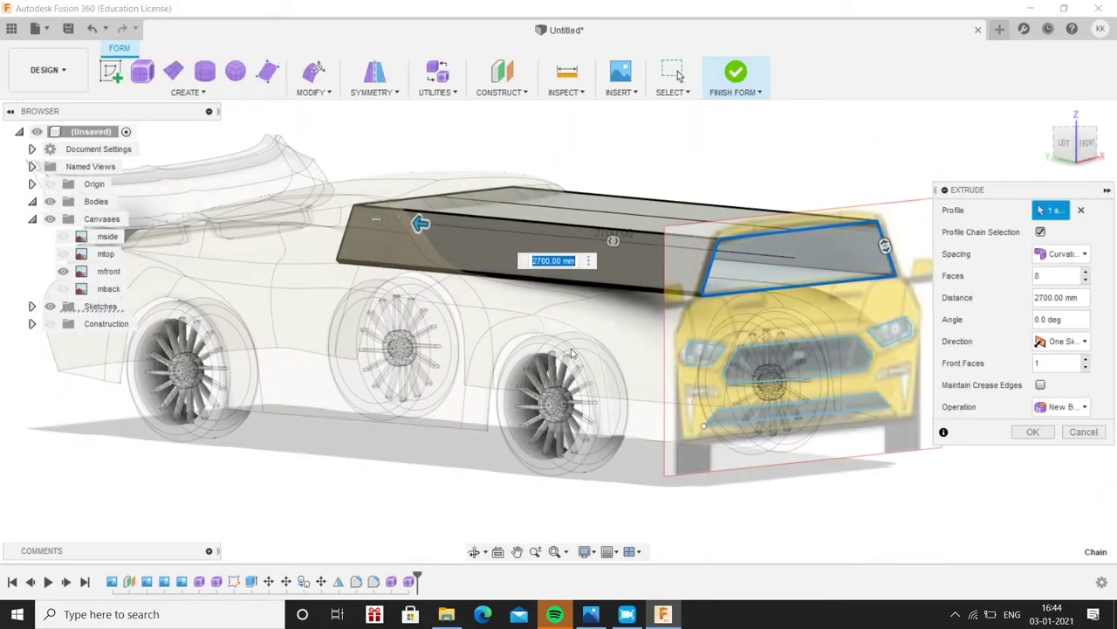
left_click_drag(476, 225, 393, 223)
scroll(751, 340, "up", 2)
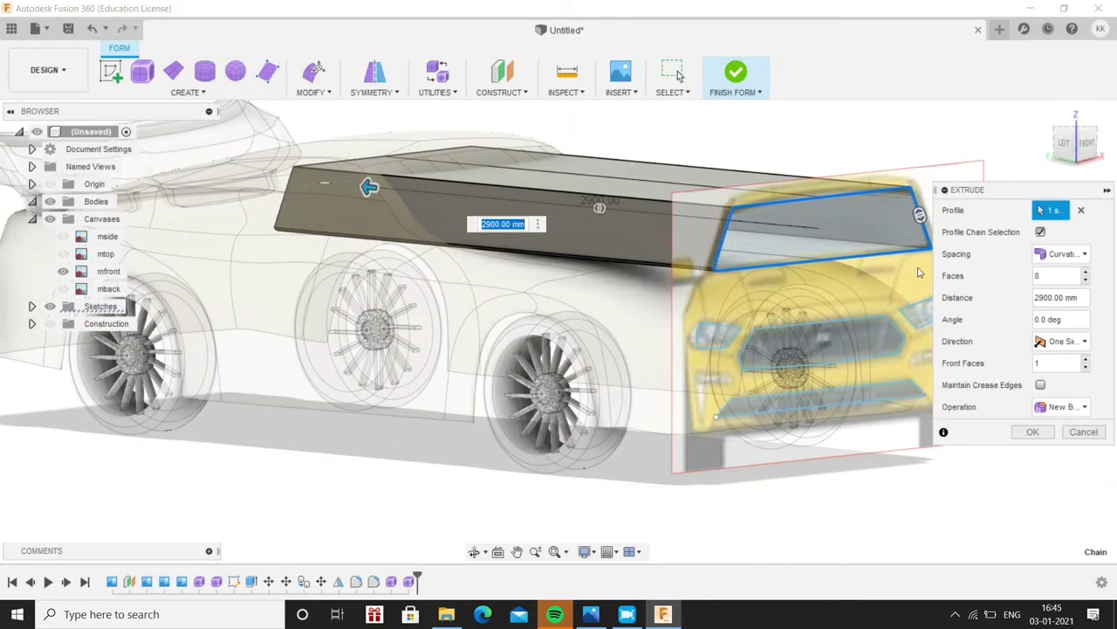
left_click(1027, 432)
Extrude the next front outline, the grille and the right headlight as 500 mm bodies
key("e")
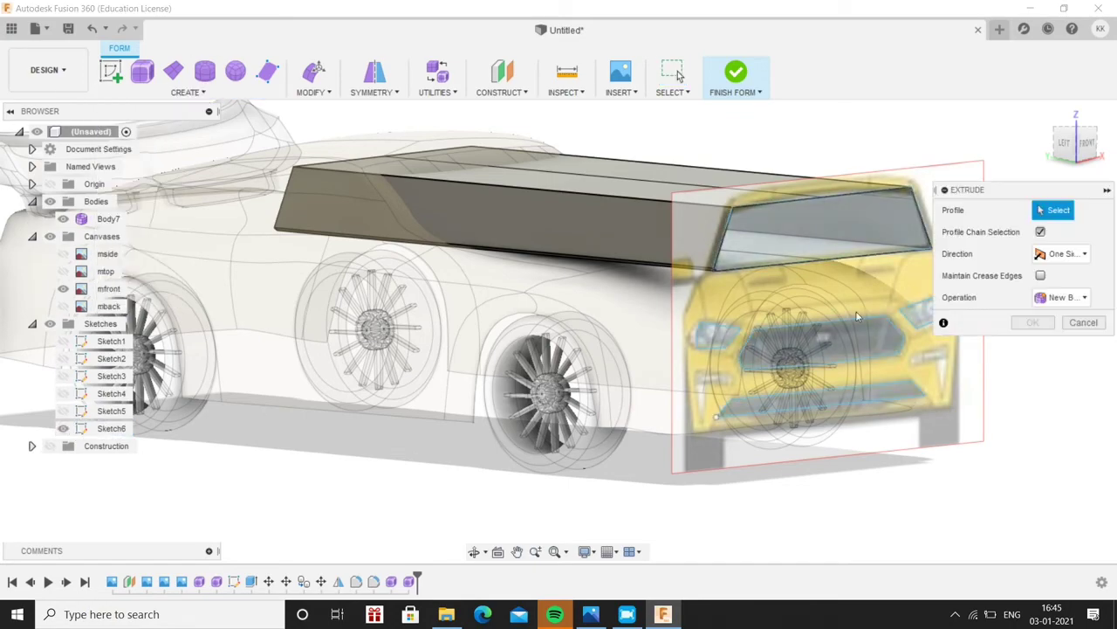
left_click(768, 366)
mouse_move(768, 366)
middle_mouse_down("shift")
mouse_move(616, 403)
mouse_move(761, 347)
middle_mouse_up("shift")
key("Return")
key("e")
left_click(749, 368)
key("Return")
key("e")
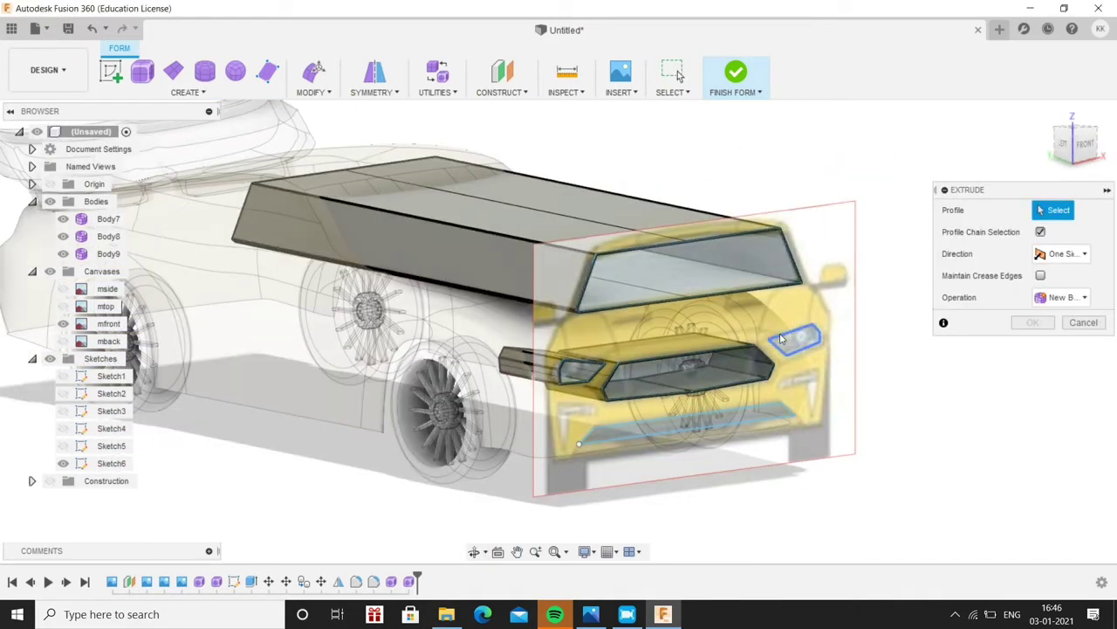
left_click(775, 342)
key("Return")
Extrude the lower grille outline, then orbit behind and show the rear reference image
key("e")
left_click(614, 445)
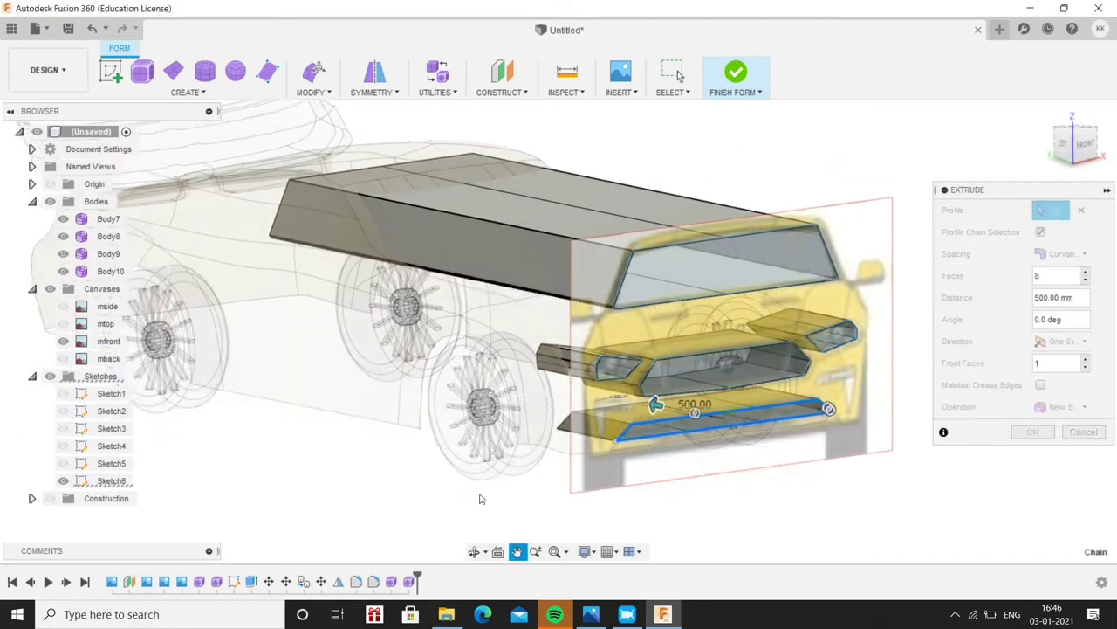
key("Return")
mouse_move(481, 494)
middle_mouse_down("shift")
mouse_move(258, 423)
mouse_move(554, 416)
mouse_move(55, 287)
middle_mouse_up("shift")
left_click(62, 376)
Start a sketch on the rear plane and trace the tail-light band over the mback image
left_click(790, 375)
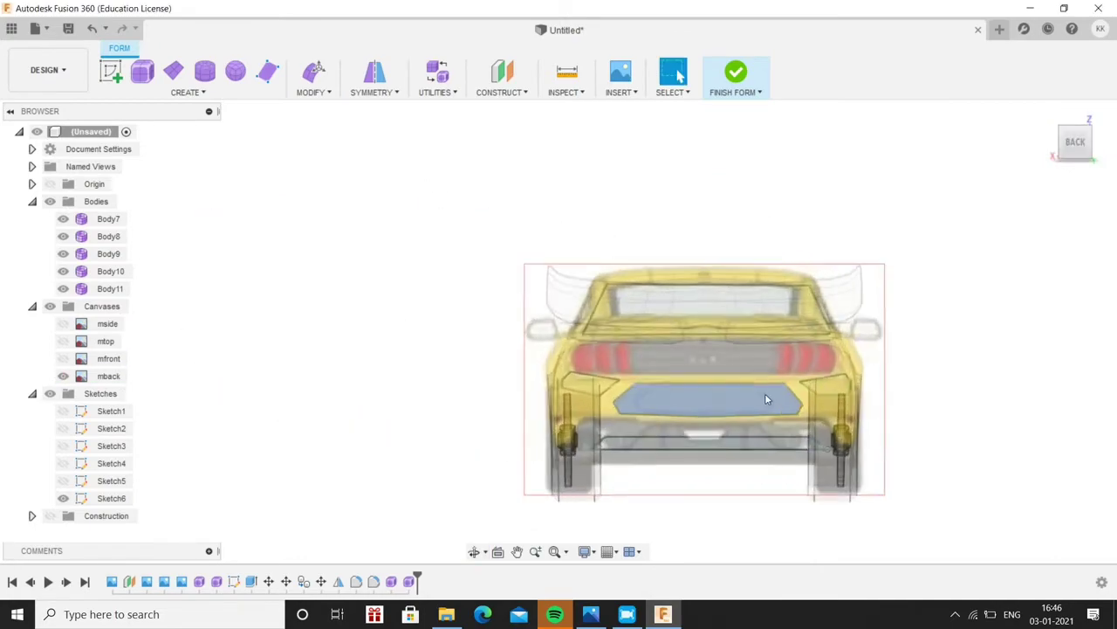
key("l")
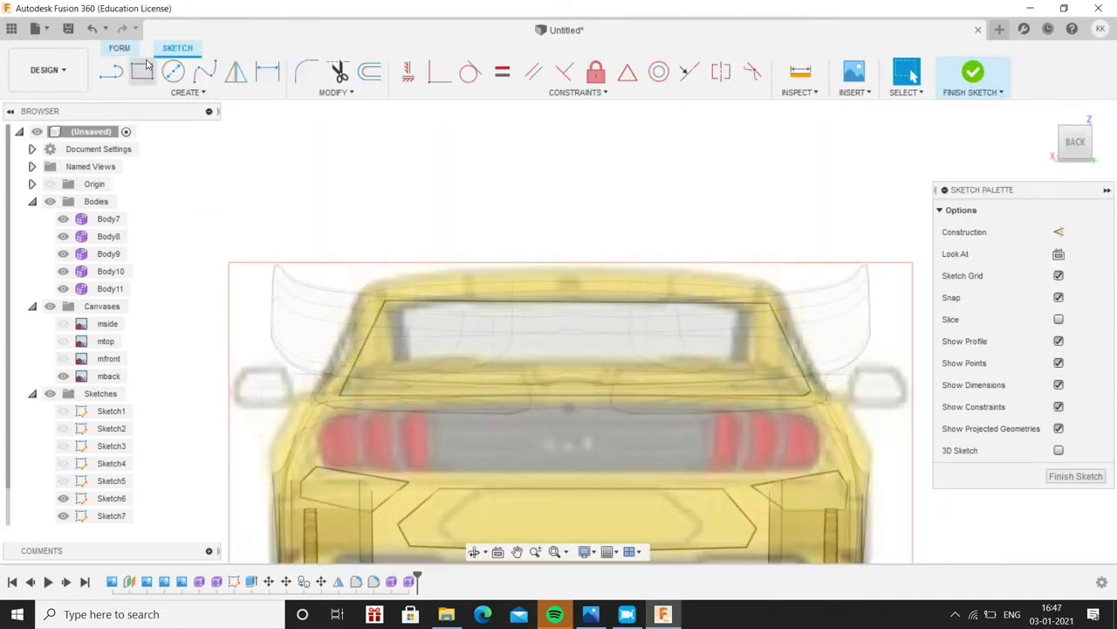
left_click(401, 358)
scroll(394, 312, "down", 3)
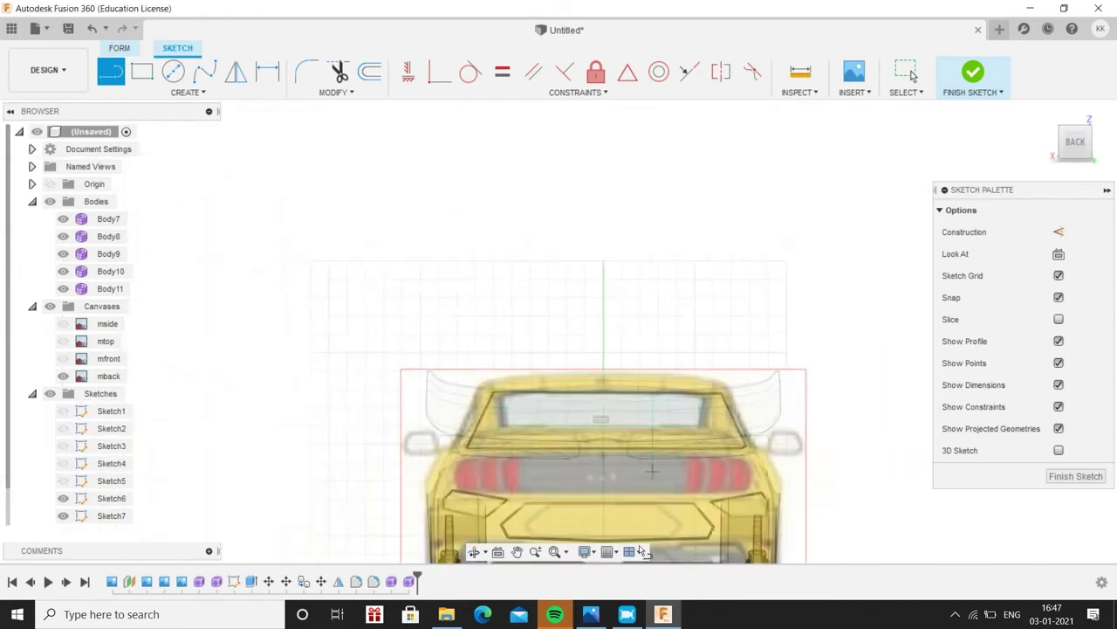
scroll(323, 404, "up", 5)
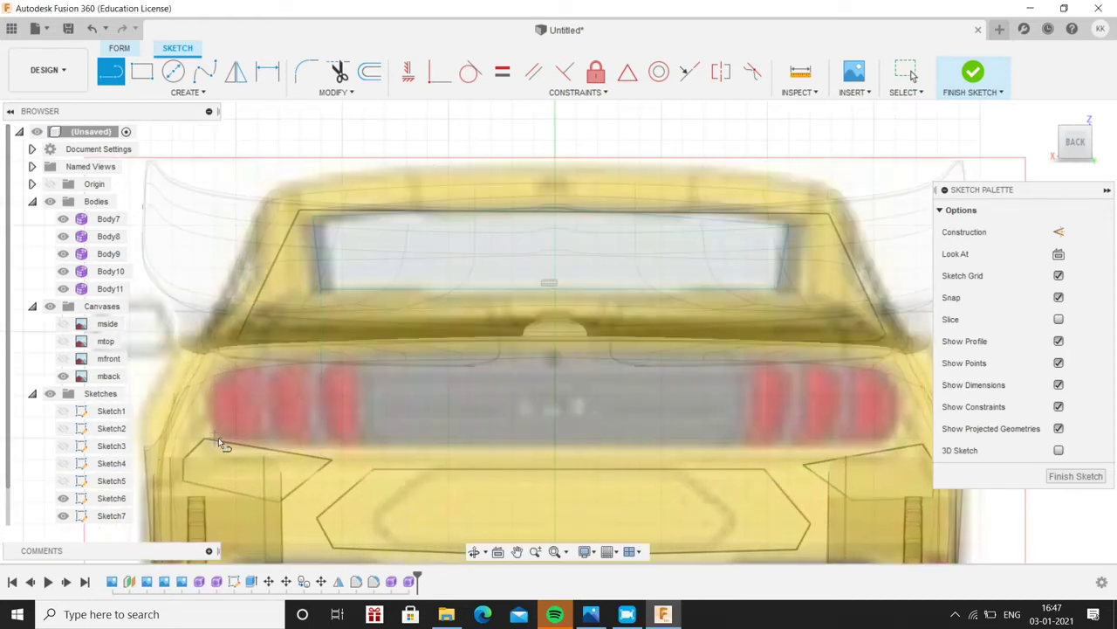
left_click(554, 449)
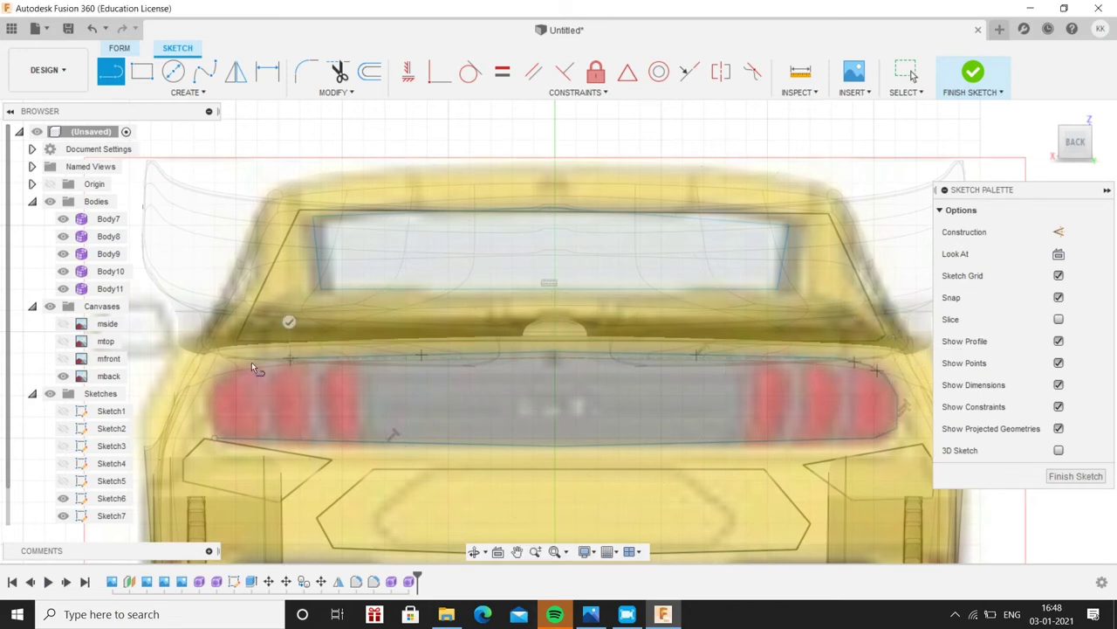
scroll(253, 367, "up", 3)
scroll(427, 332, "down", 5)
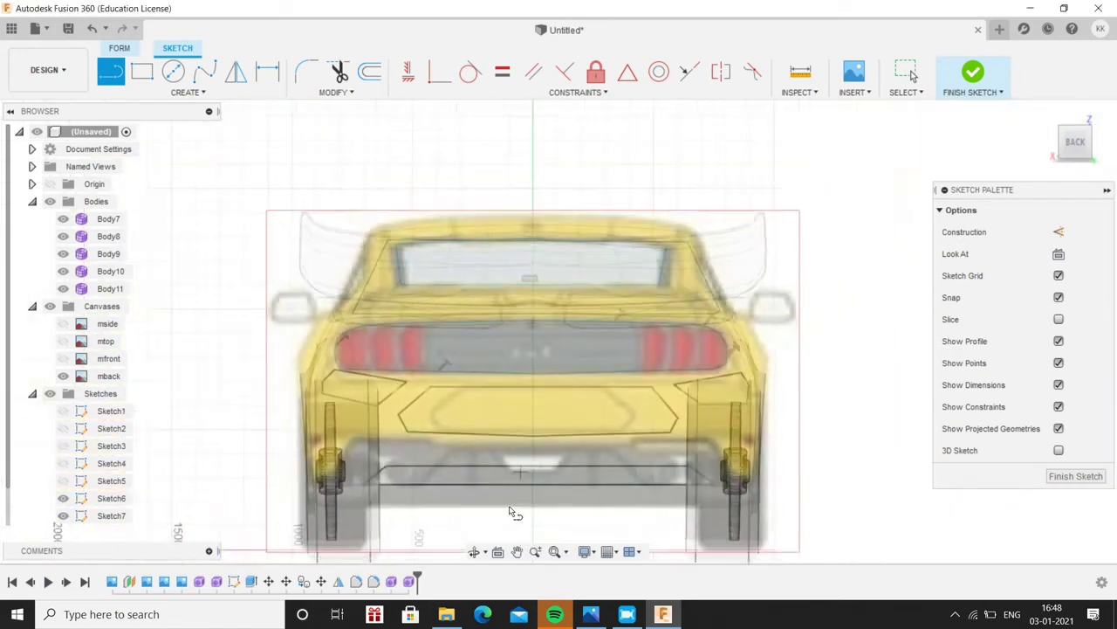
scroll(511, 512, "up", 2)
right_click_drag(716, 341, 506, 294)
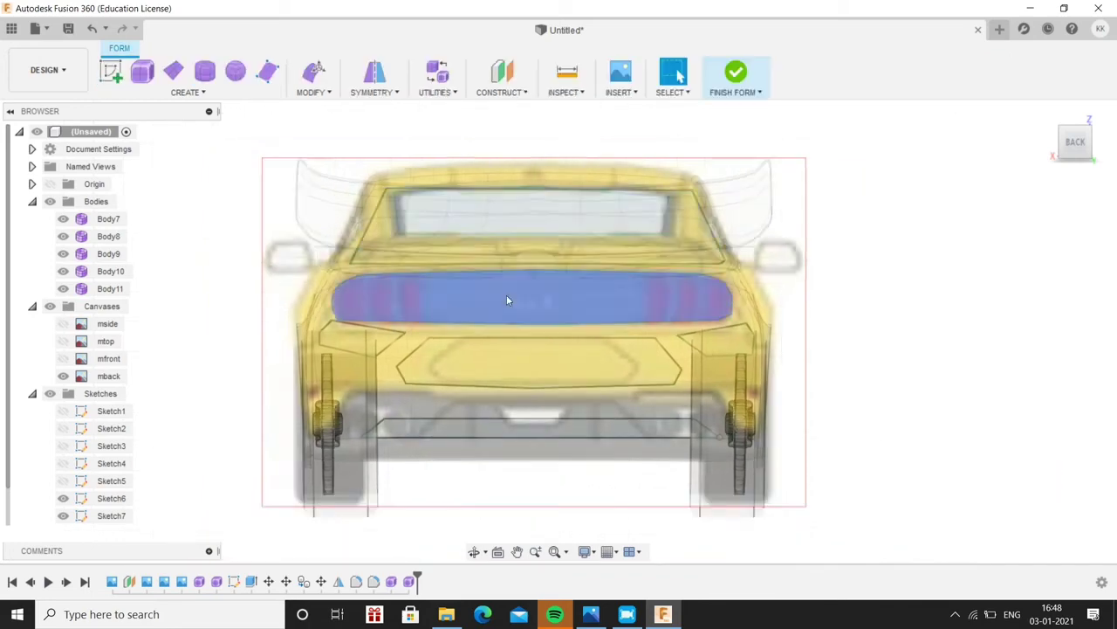
Reopen the rear sketch and outline the first left tail light with lines
left_click(111, 71)
left_click(610, 152)
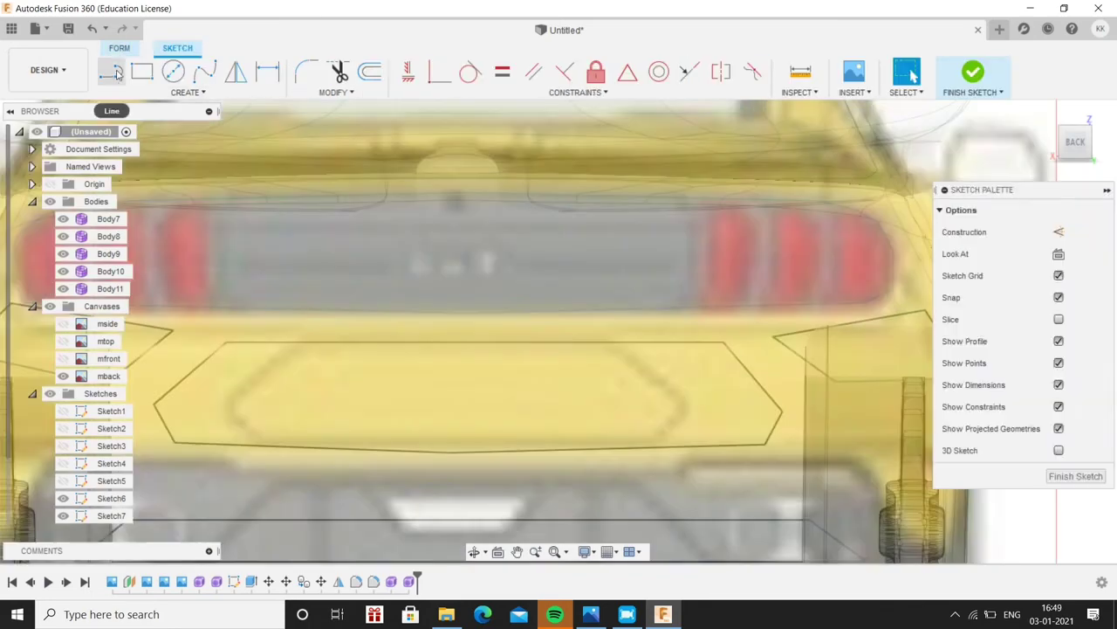
left_click(740, 301)
scroll(754, 223, "up", 3)
left_click(691, 186)
middle_click_drag(788, 313, 608, 318)
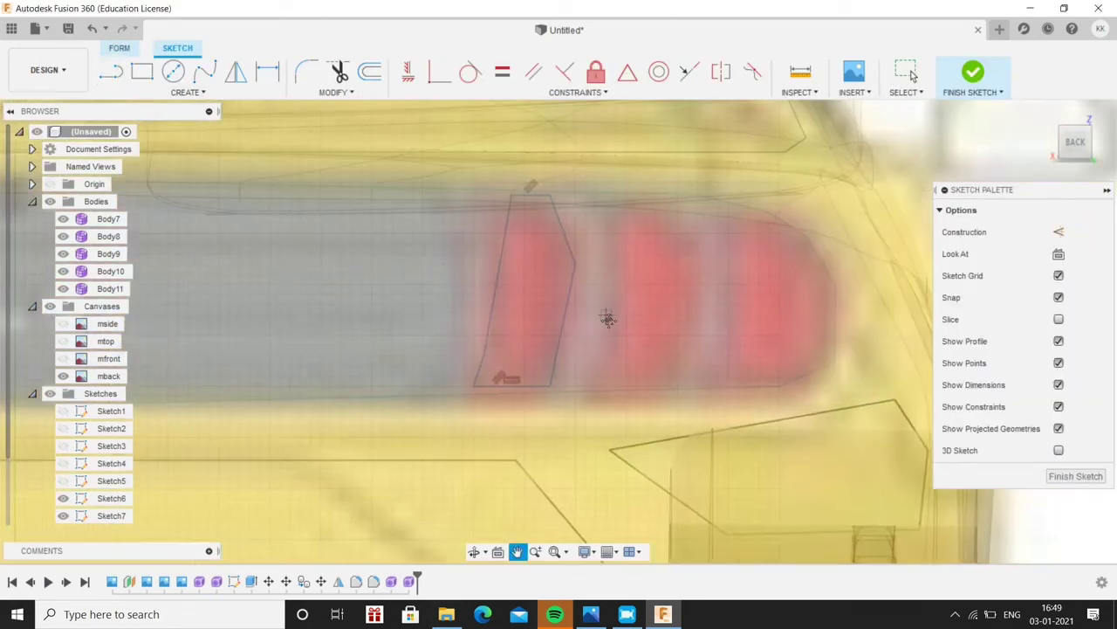
left_click(676, 375)
scroll(690, 262, "up", 1)
left_click(709, 164)
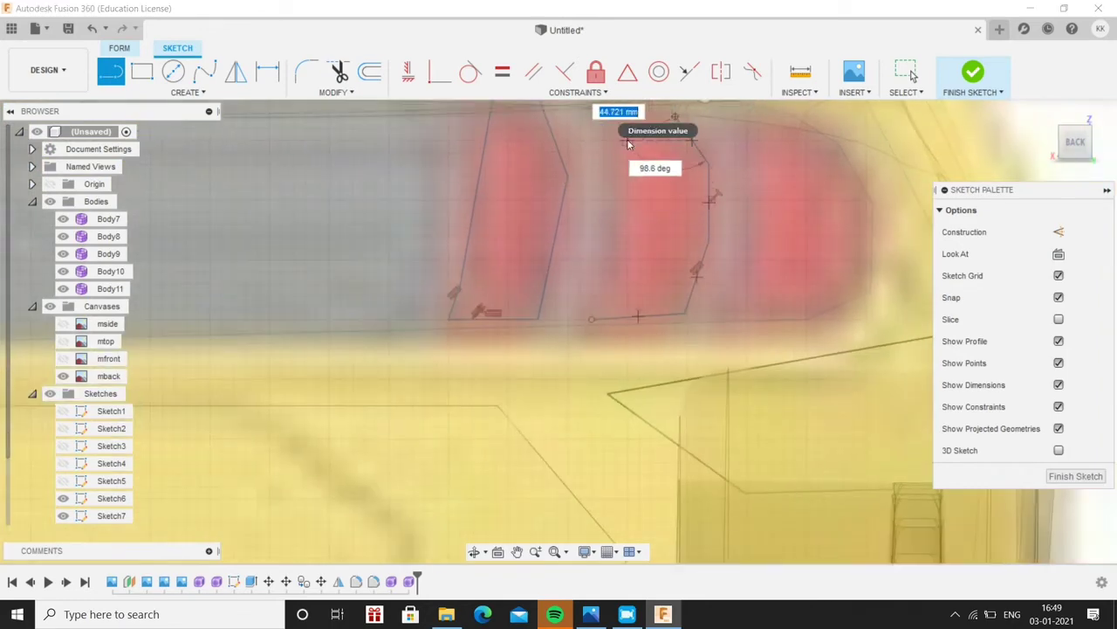
scroll(641, 135, "down", 1)
scroll(797, 238, "down", 1)
left_click(764, 282)
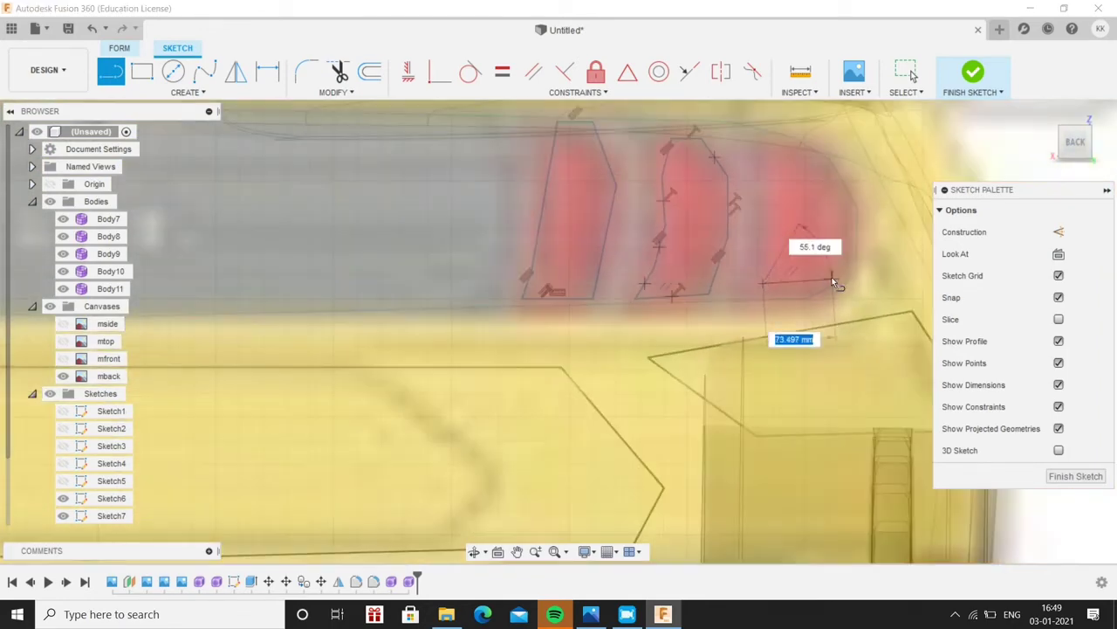
left_click(766, 200)
Draw the remaining left tail-light outlines, completing three taillight shapes
middle_click_drag(642, 328, 315, 287)
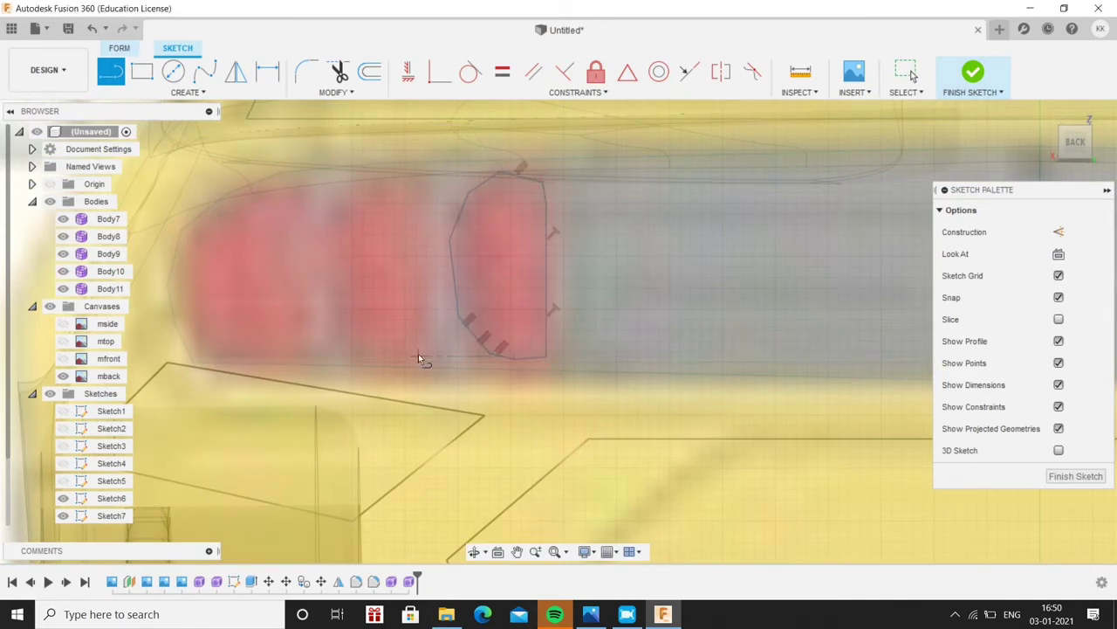
left_click(419, 358)
left_click(425, 225)
key("Escape")
key("l")
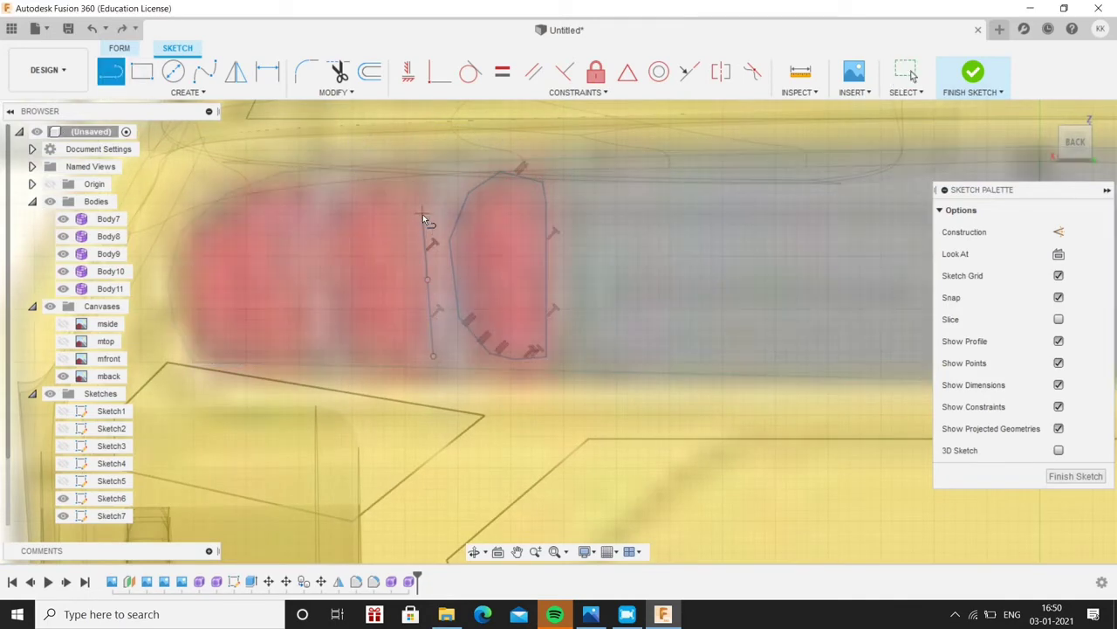
left_click(308, 349)
left_click(300, 273)
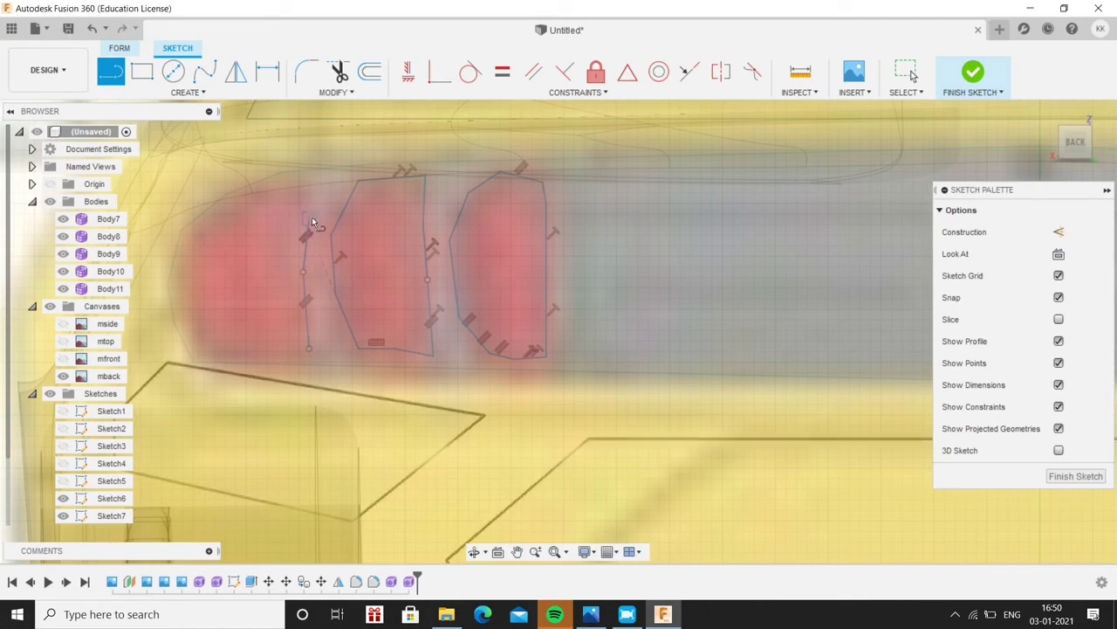
left_click(313, 222)
scroll(300, 195, "down", 2)
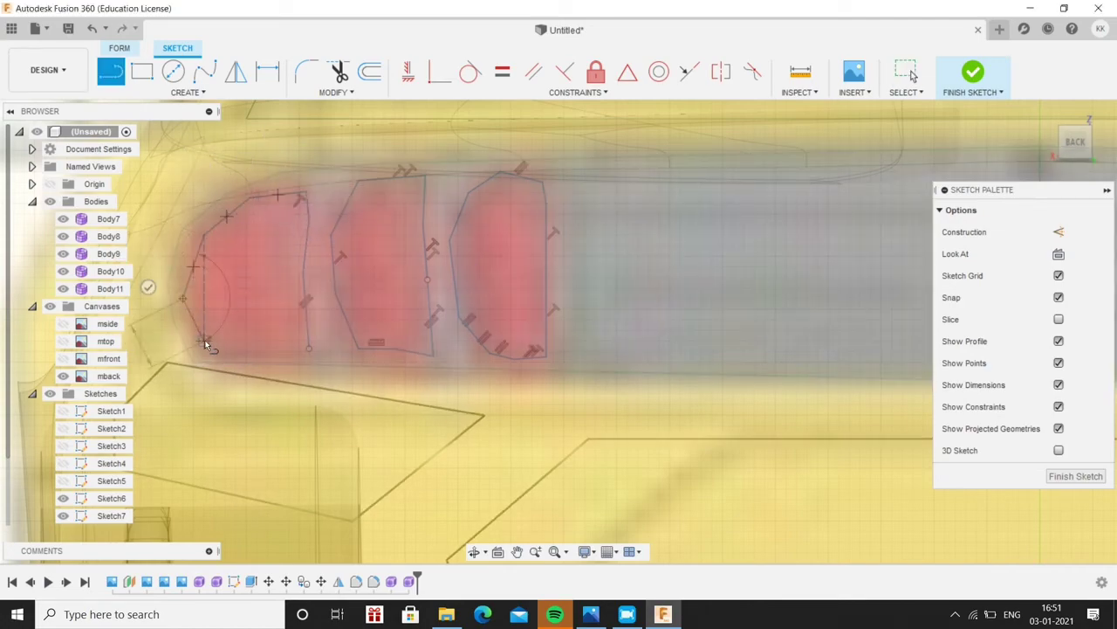
scroll(304, 288, "down", 5)
Finish the rear profile sketch and fit the whole car in view
left_click(973, 71)
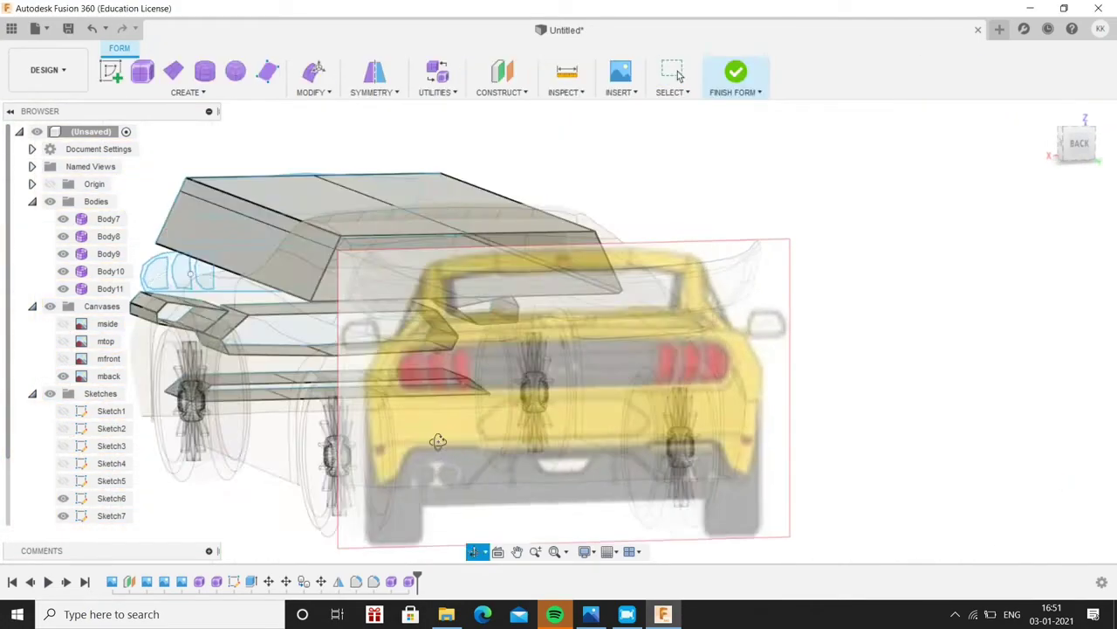
middle_click_drag(559, 332, 262, 437, "shift")
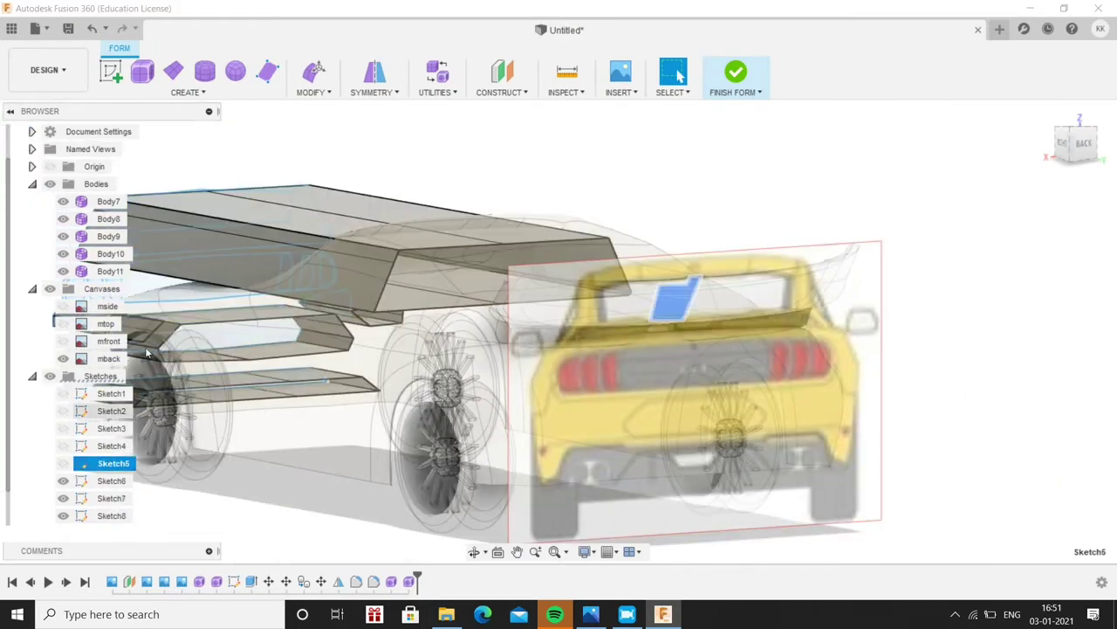
scroll(262, 410, "down", 1)
scroll(122, 419, "down", 1)
left_click(299, 397)
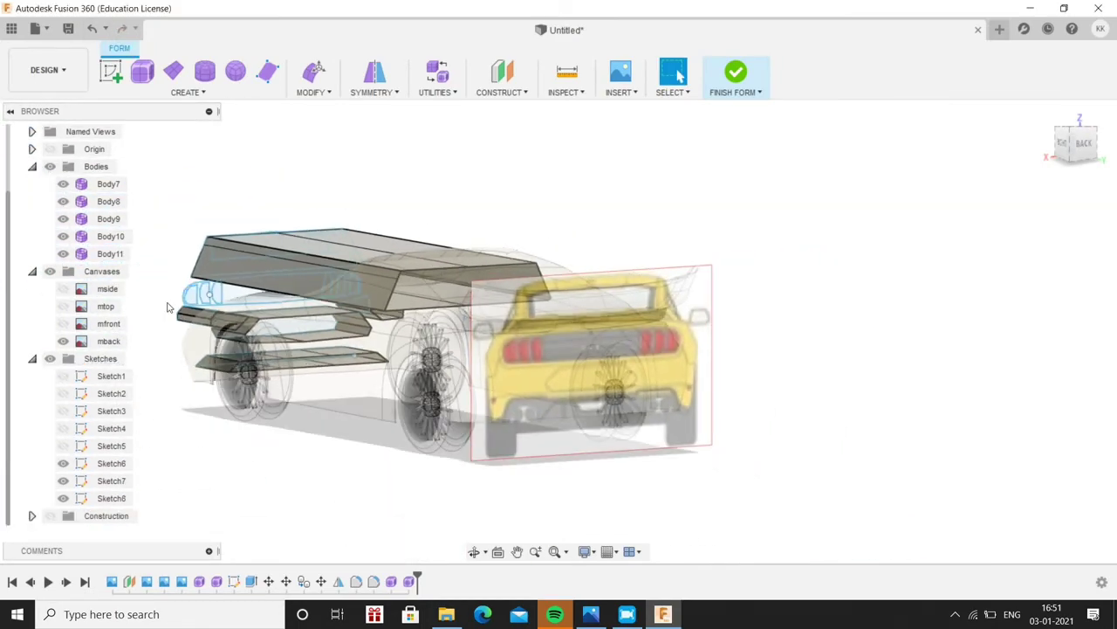
middle_click_drag(212, 459, 196, 294, "shift")
scroll(195, 294, "up", 3)
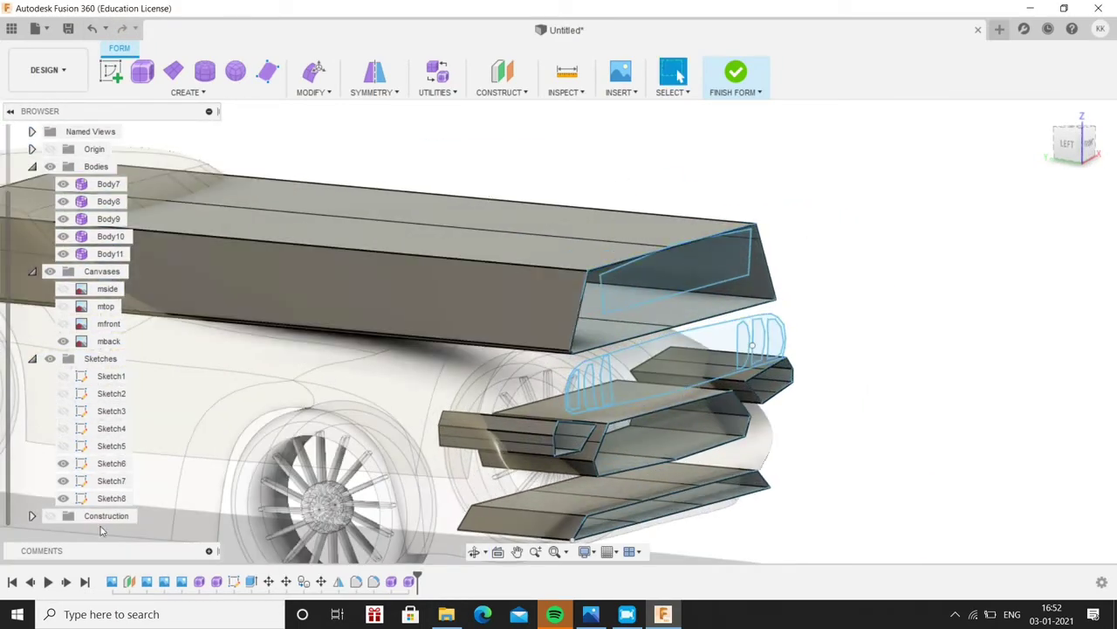
key("F6")
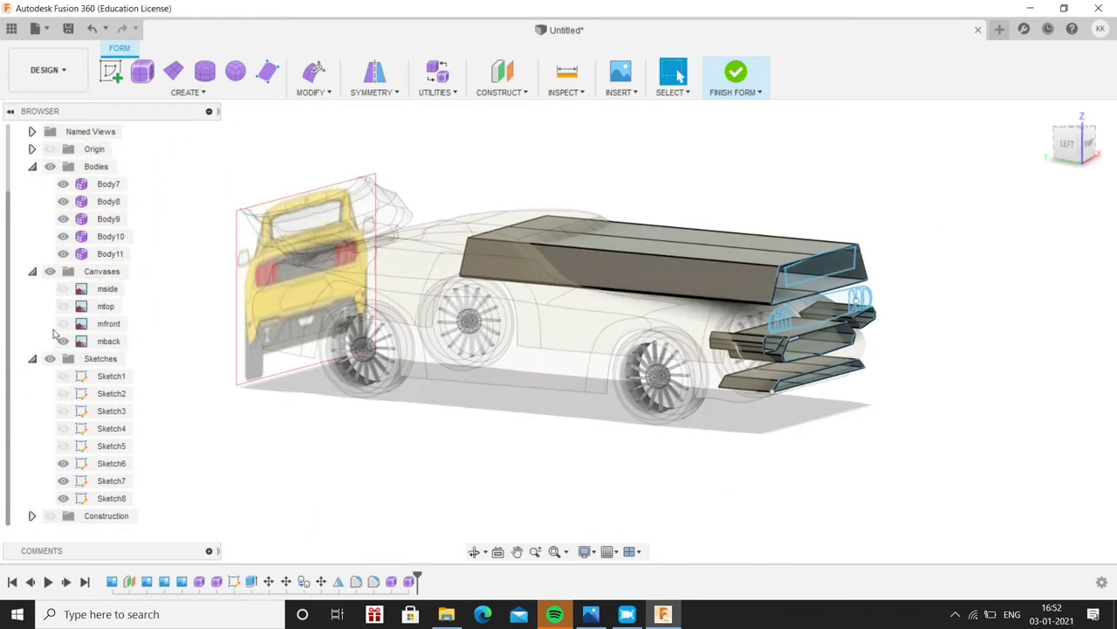
Hide the mback canvas and select Sketch7 and Sketch8, leaving them unmoved
left_click(63, 344)
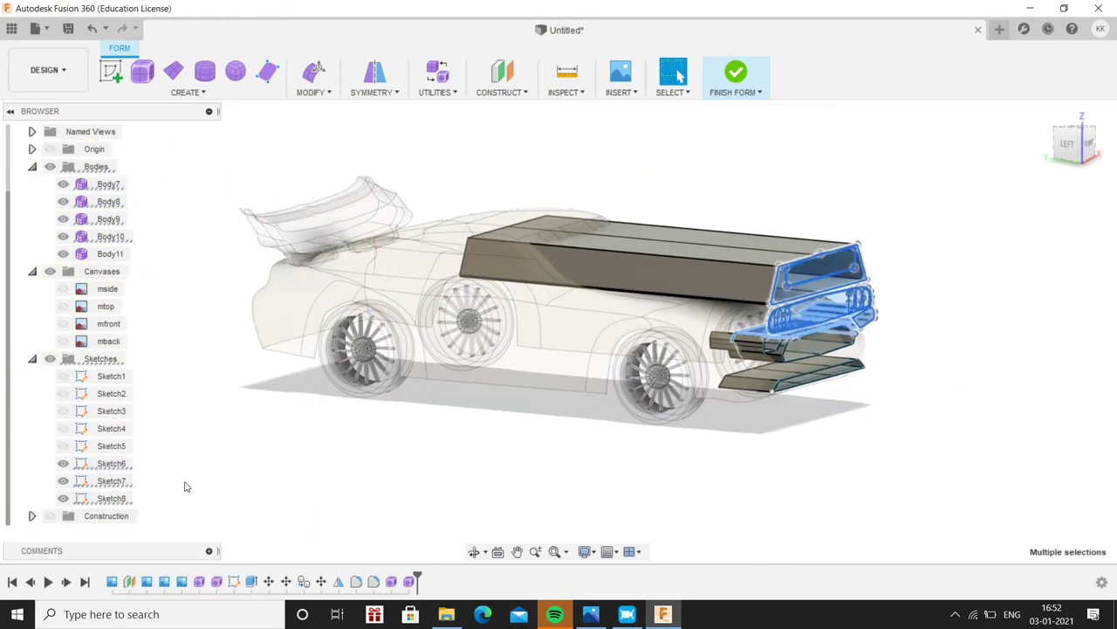
left_click(113, 497)
left_click(114, 480, "shift")
key("m")
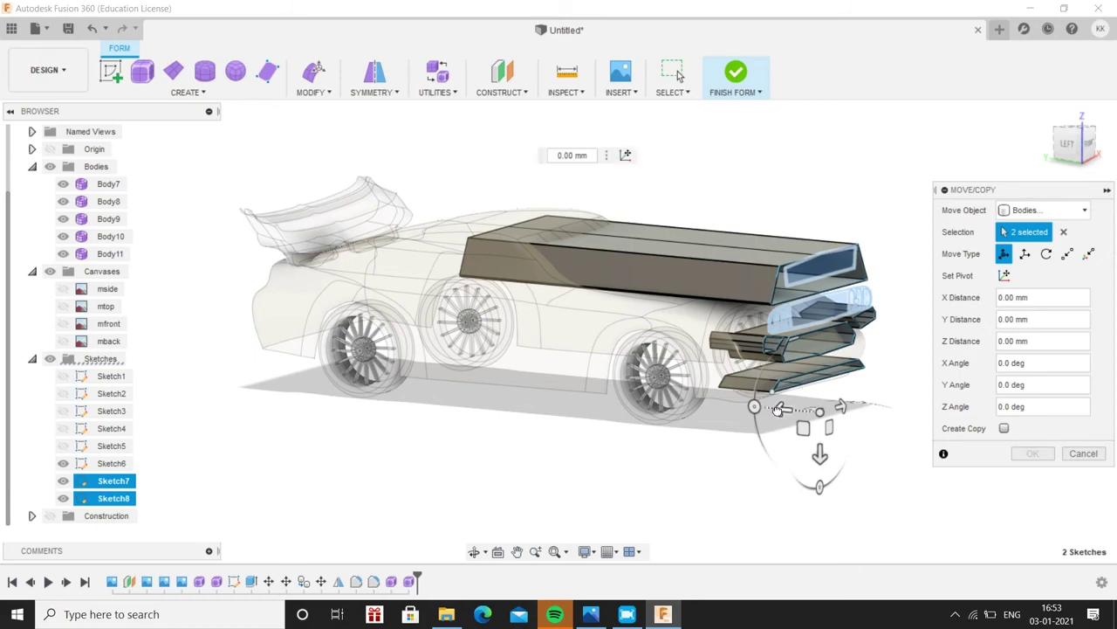
key("Escape")
middle_click_drag(459, 476, 320, 393, "shift")
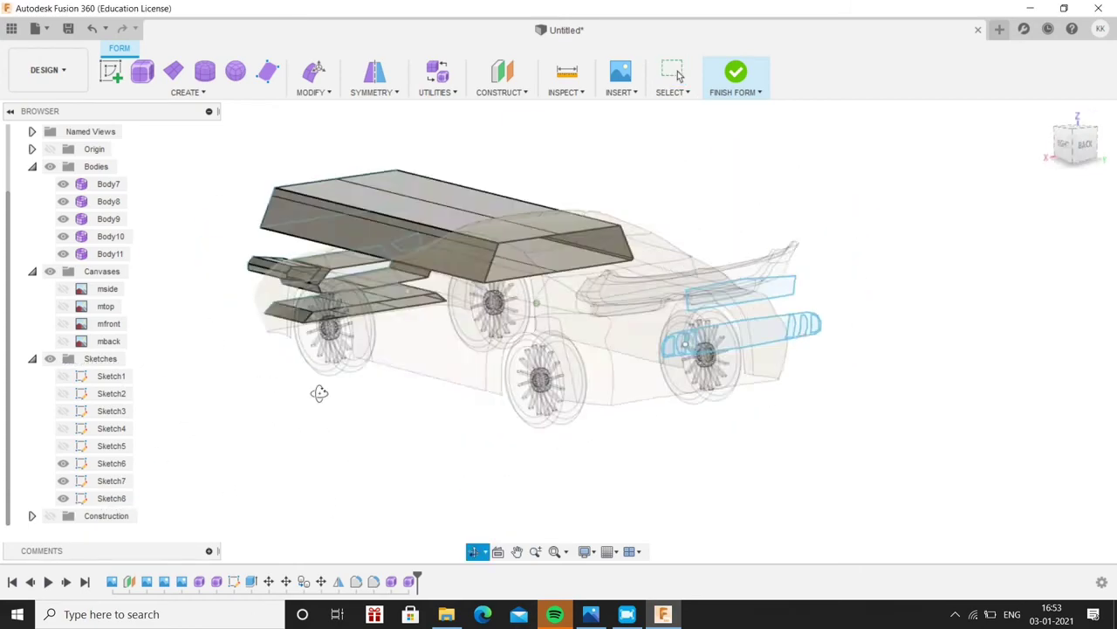
Form-extrude the rear sketch profiles as new bodies, the second at -1400 mm
left_click(187, 92)
left_click(119, 249)
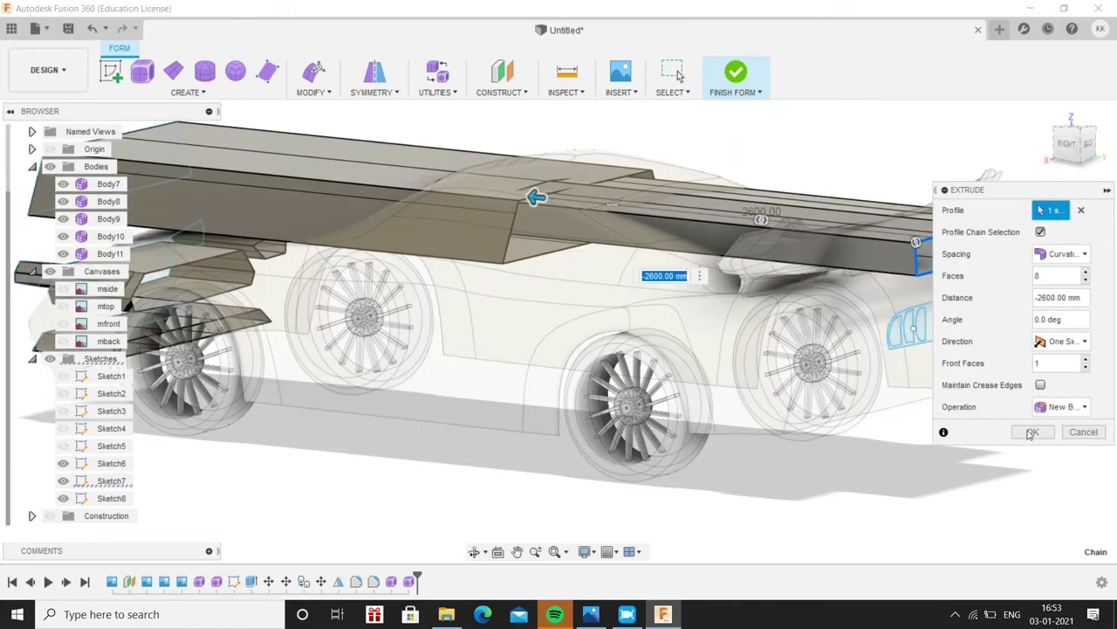
left_click(1032, 431)
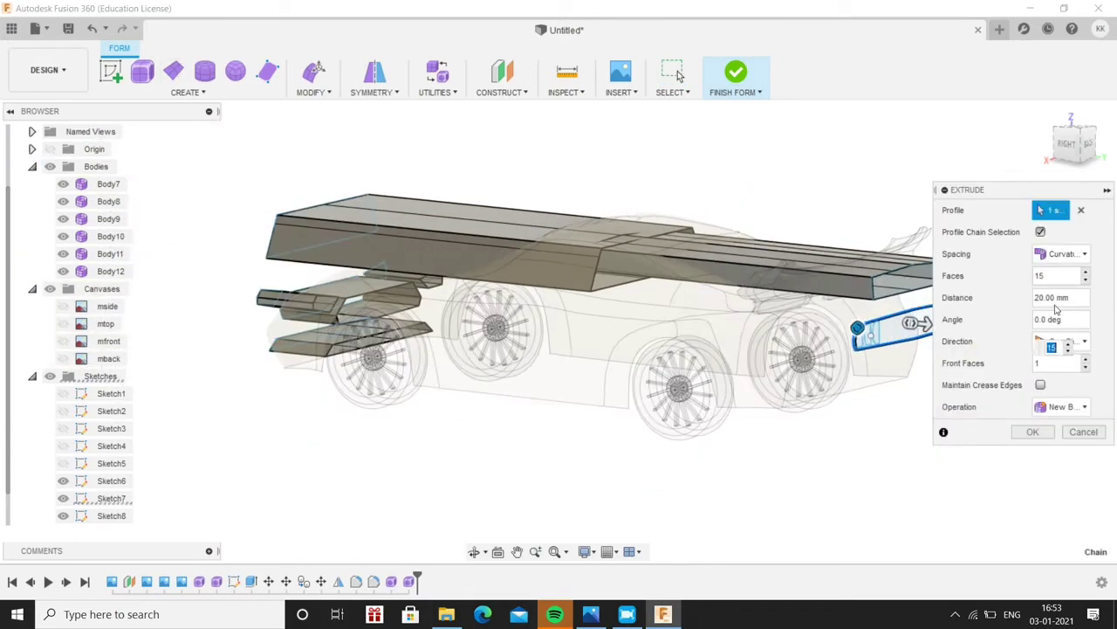
type("-1400")
left_click(1031, 431)
Start another form extrusion of the Sketch6 and Sketch8 profiles
left_click(101, 498)
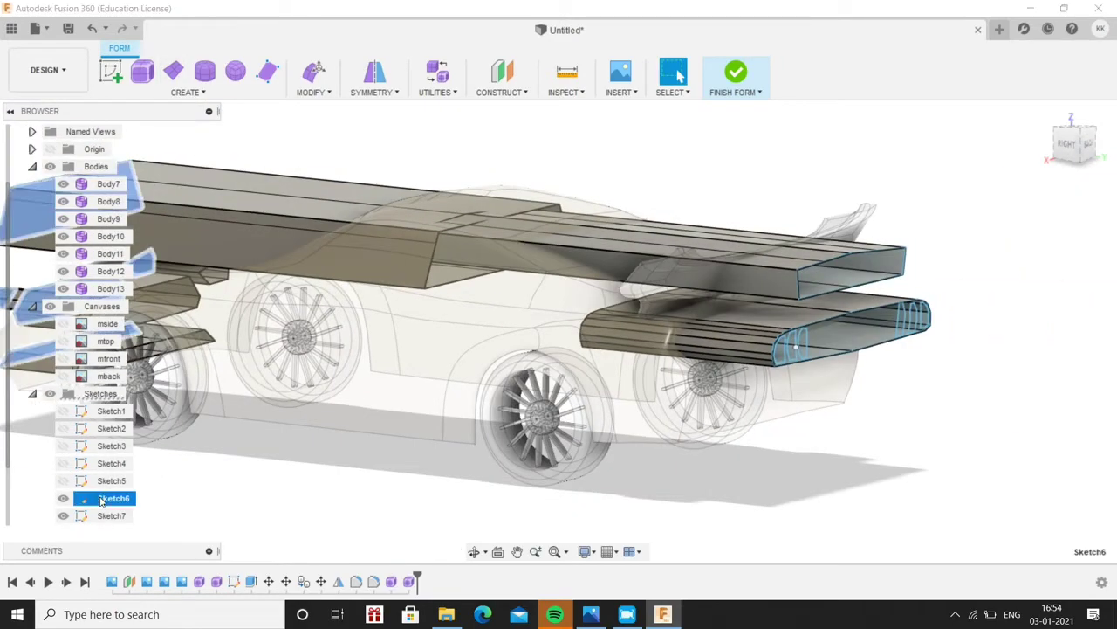
key("e")
left_click(110, 499)
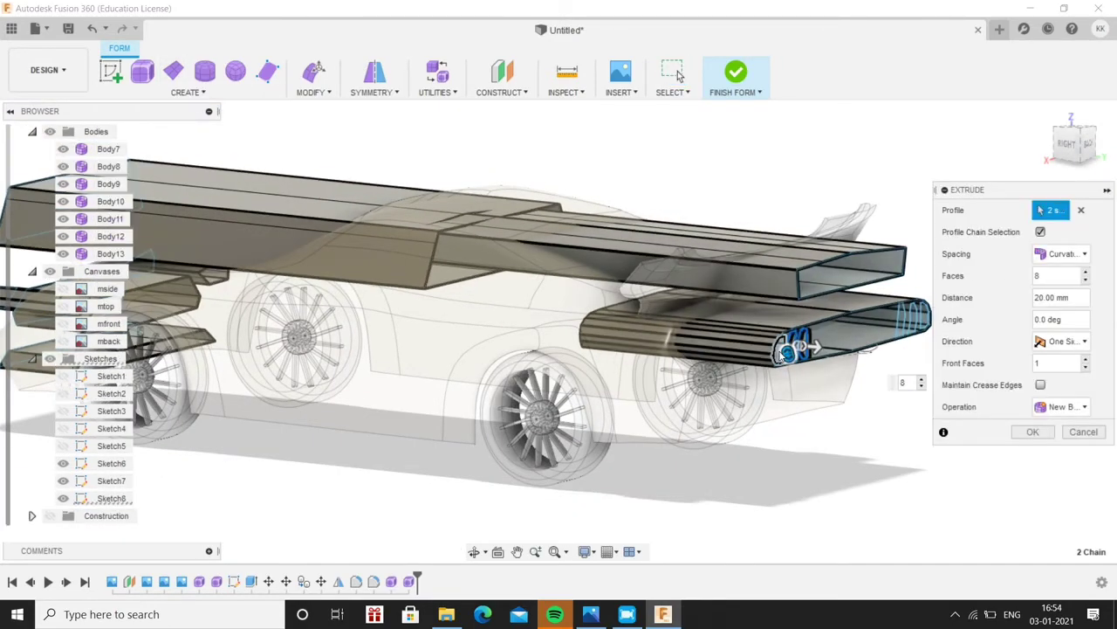
scroll(464, 307, "up", 3)
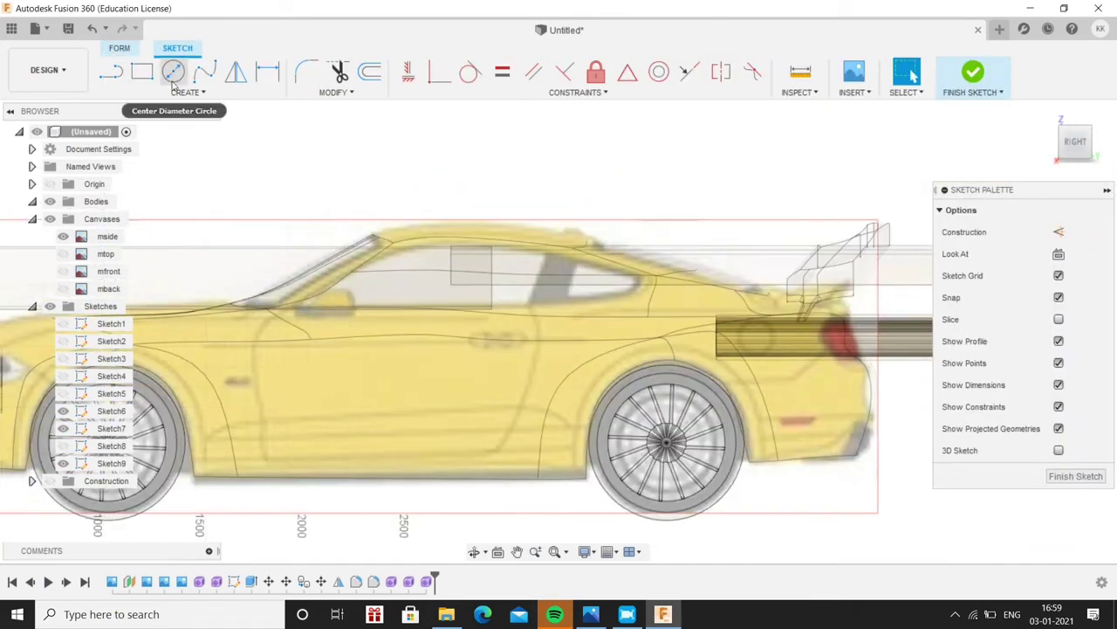
Sketch the side-window outline with lines and finish the sketch
left_click(308, 305)
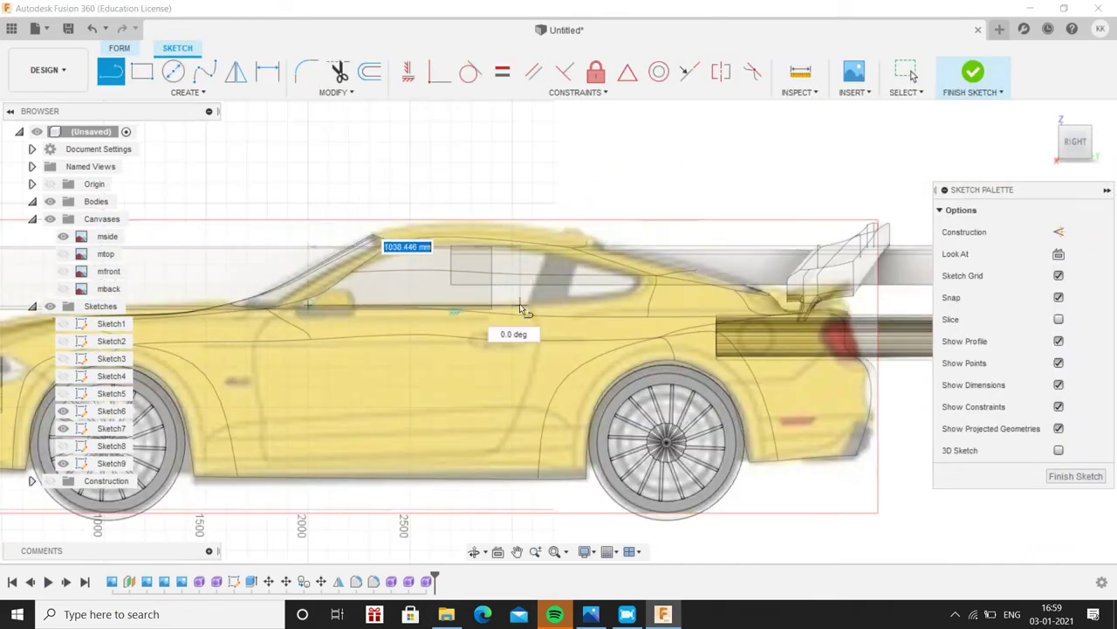
left_click(635, 285)
scroll(636, 285, "up", 3)
scroll(502, 243, "down", 2)
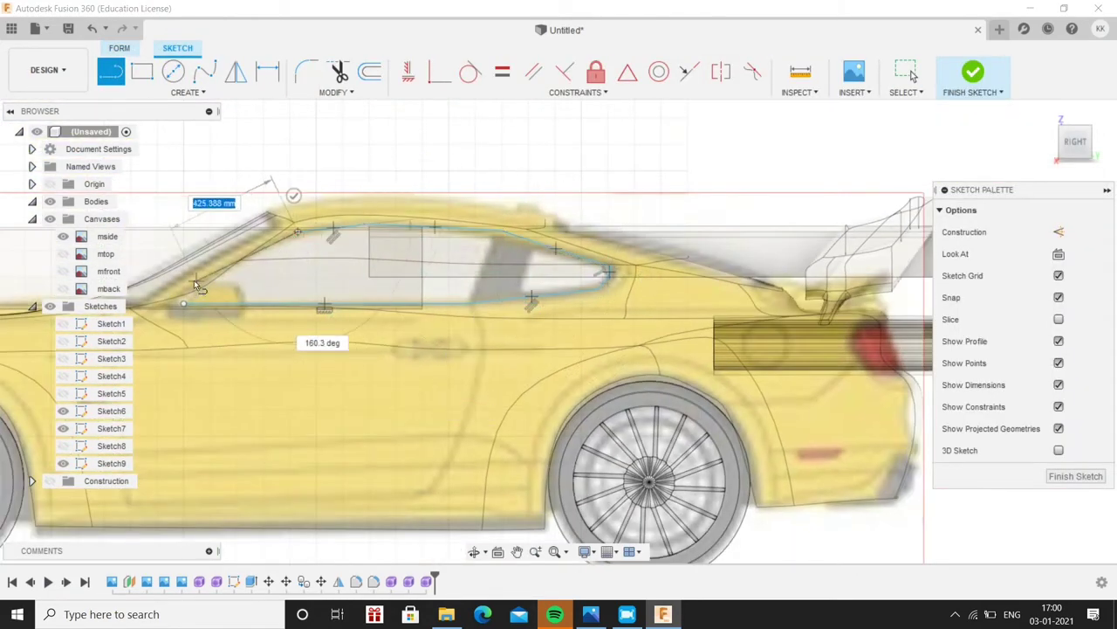
scroll(207, 287, "down", 3)
left_click(972, 73)
Extrude the window outline into a form body and finish the form
left_click(188, 92)
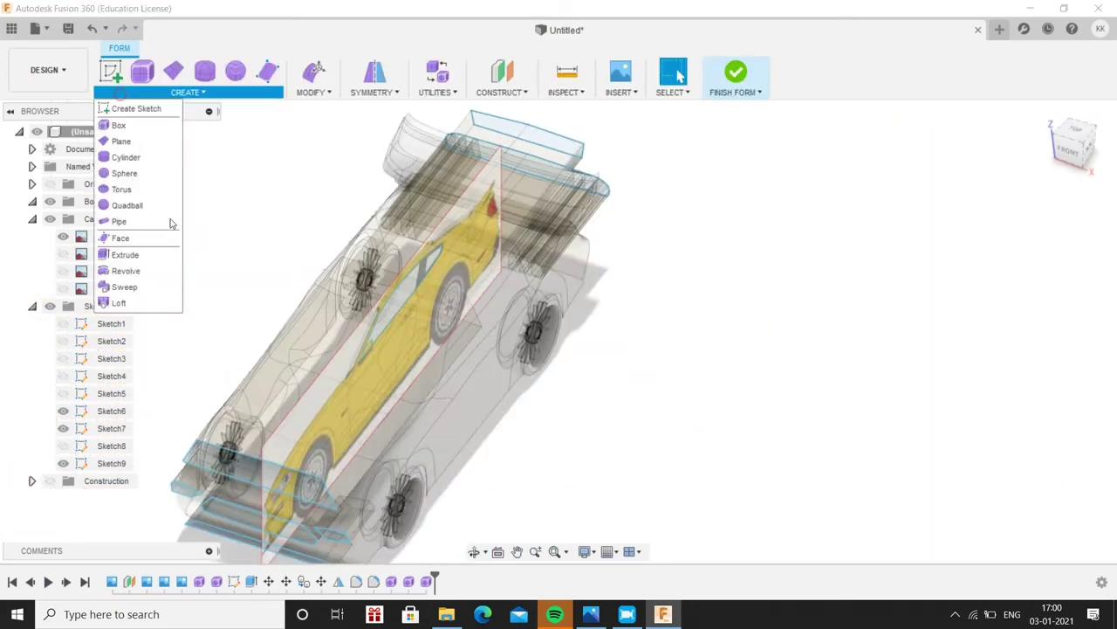
left_click(131, 253)
left_click(1038, 451)
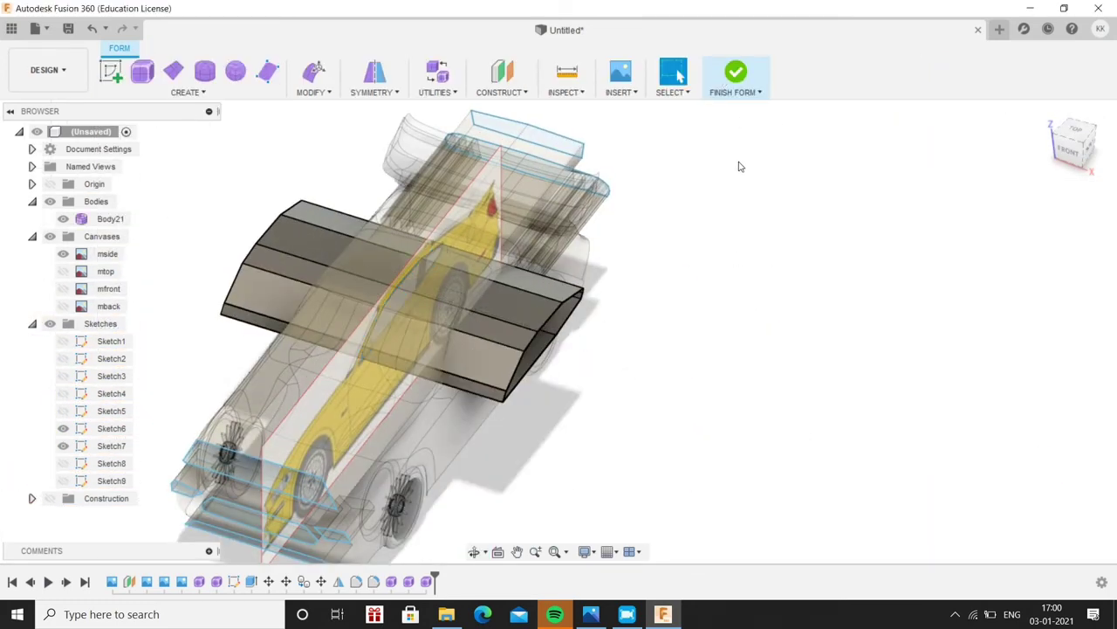
left_click(735, 74)
middle_click_drag(605, 236, 622, 341, "shift")
Hide the canvas and extra forms, then split the car body with Body7
left_click(73, 430)
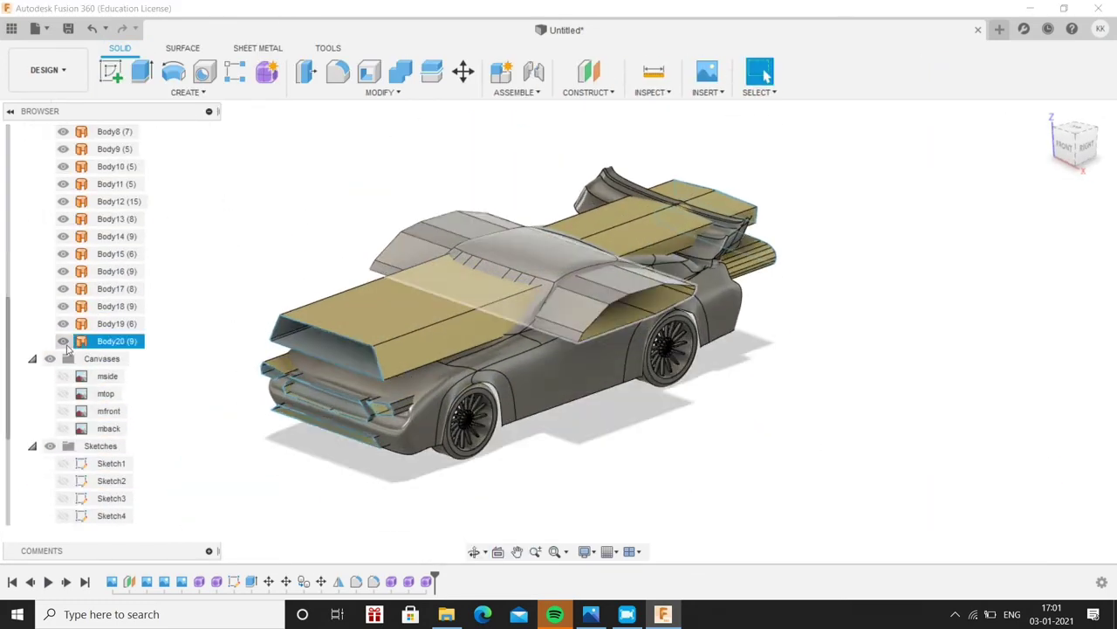
left_click(62, 328)
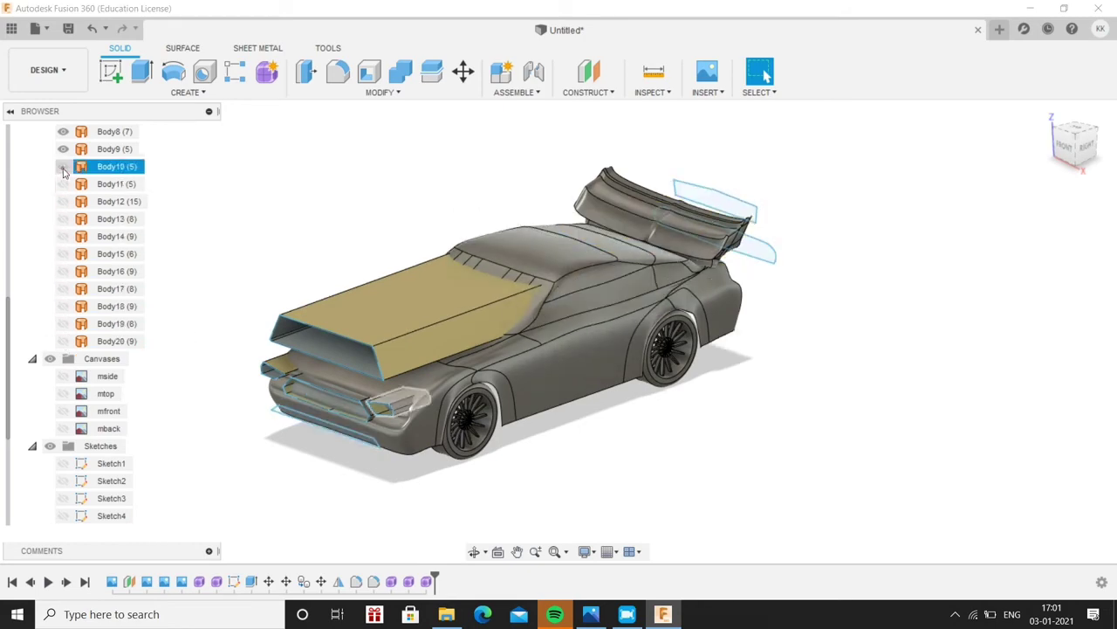
left_click(62, 219)
left_click(380, 91)
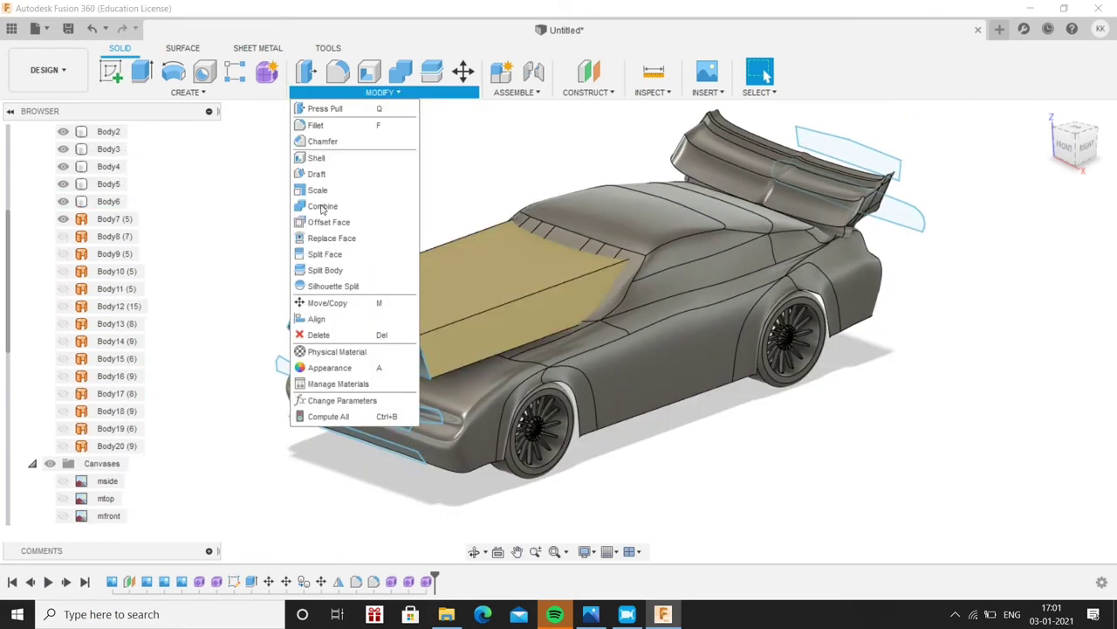
left_click(327, 274)
left_click(642, 321)
left_click(431, 253)
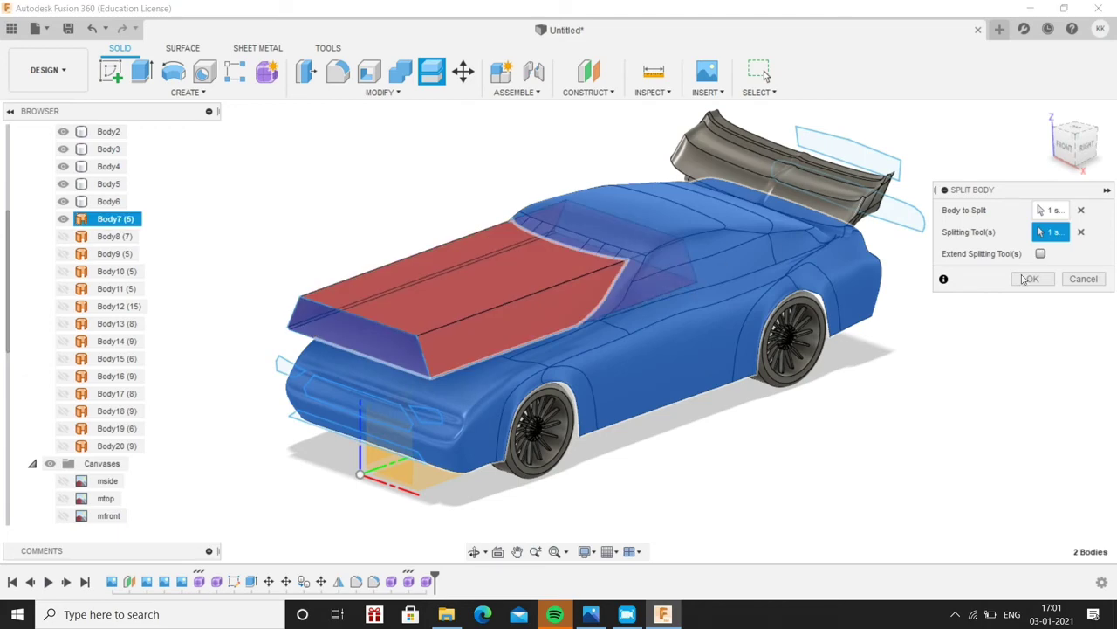
key("Return")
Split the car body along the window using Body19, Body9 and Body8 as tools
left_click(63, 219)
scroll(606, 337, "up", 5)
scroll(502, 284, "down", 10)
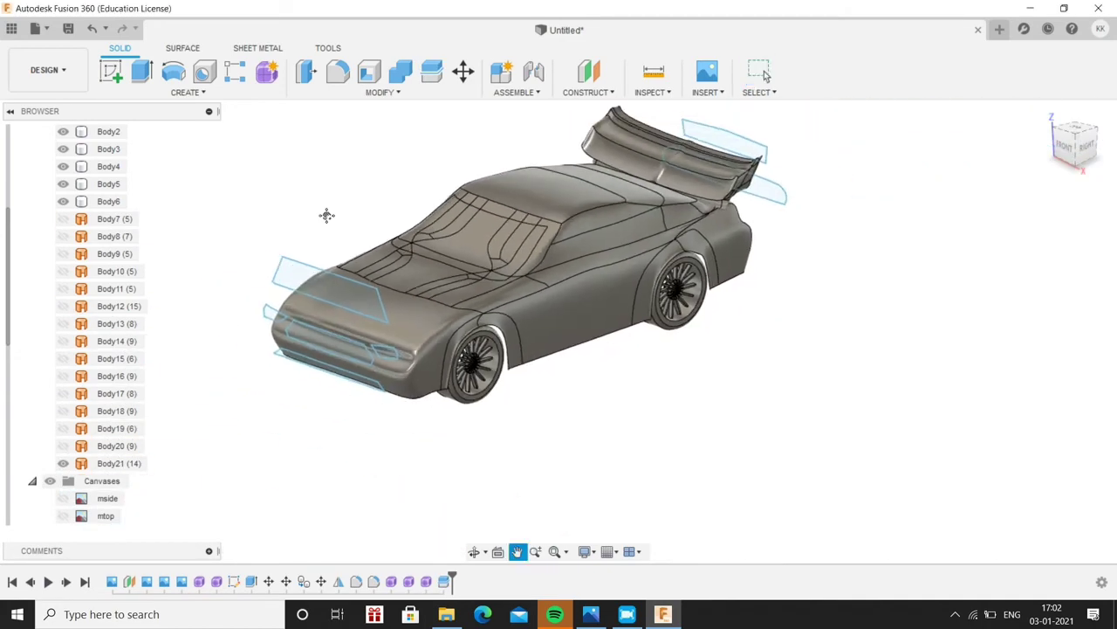
left_click(62, 236)
left_click(63, 271)
scroll(210, 374, "up", 3)
left_click(63, 427)
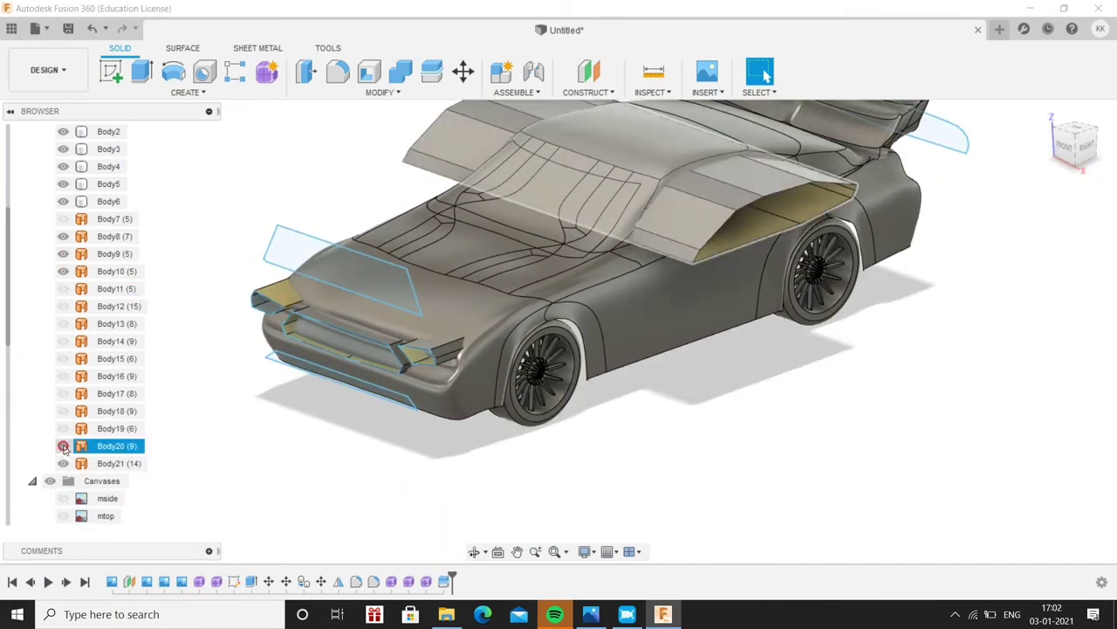
left_click(380, 92)
left_click(325, 270)
left_click(747, 257)
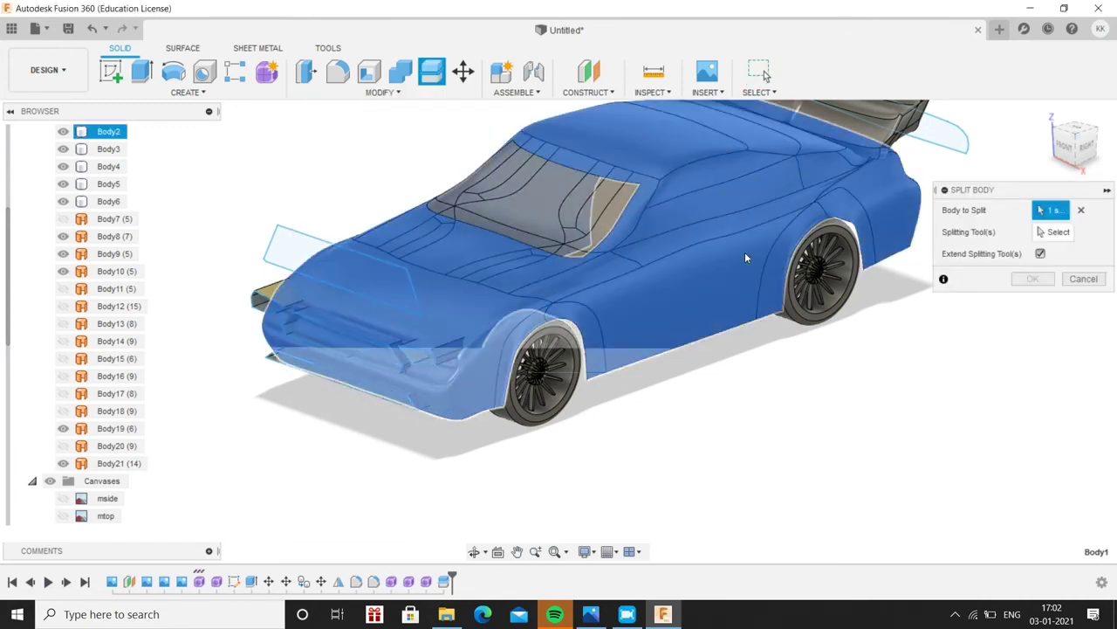
left_click(96, 428)
left_click(114, 253)
left_click(113, 235)
left_click(1033, 279)
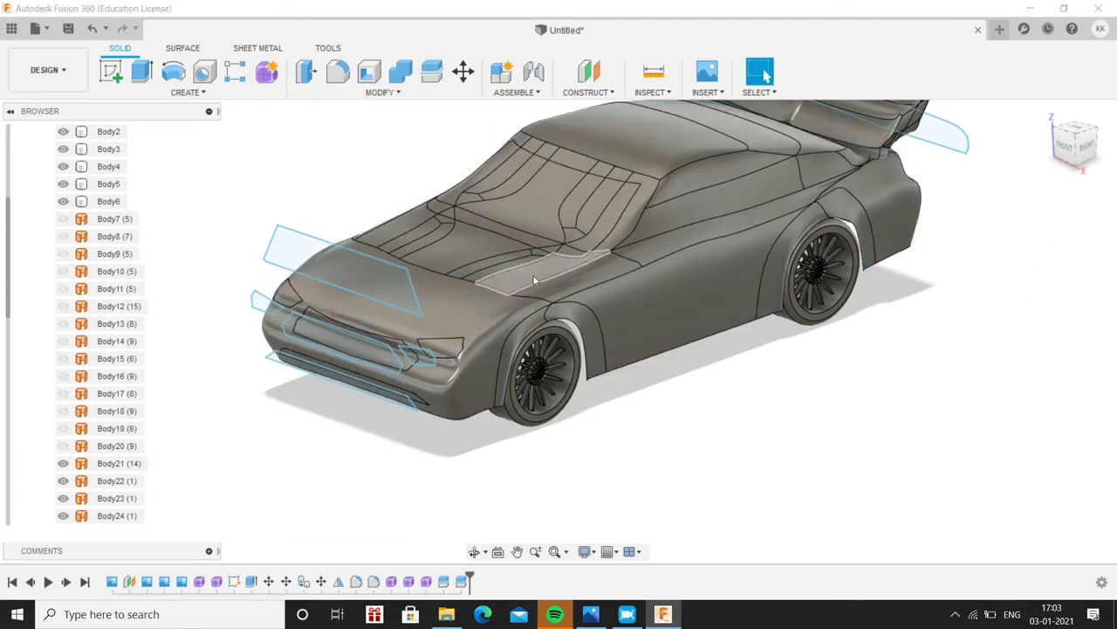
Split the car body at the rear with Body12 as the splitting tool
left_click(63, 288)
left_click(432, 71)
left_click(742, 279)
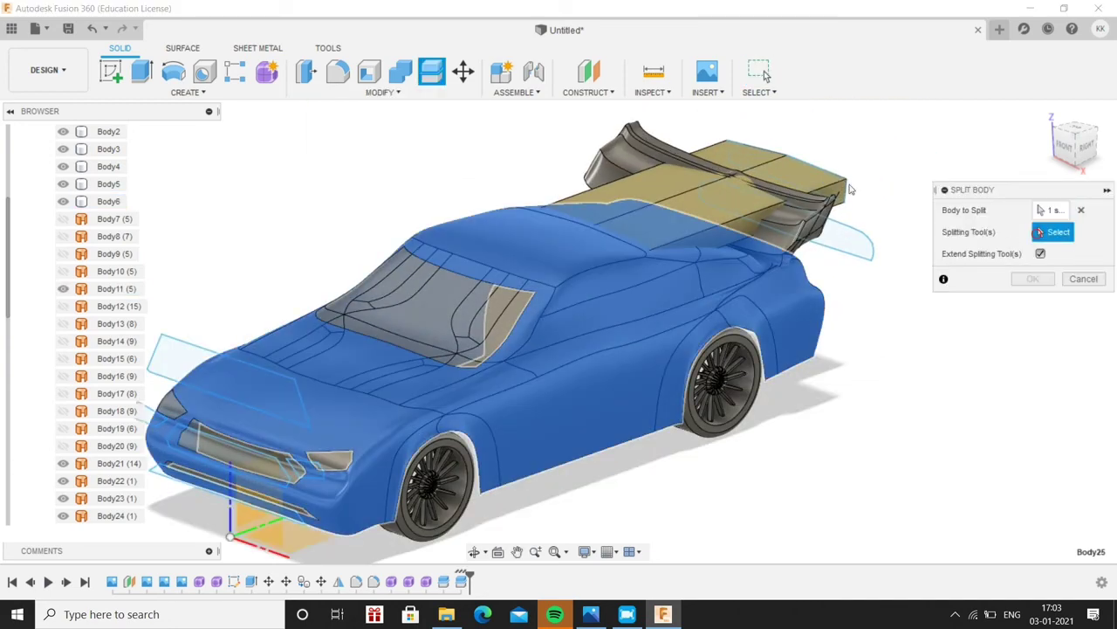
key("Escape")
left_click(62, 288)
left_click(63, 305)
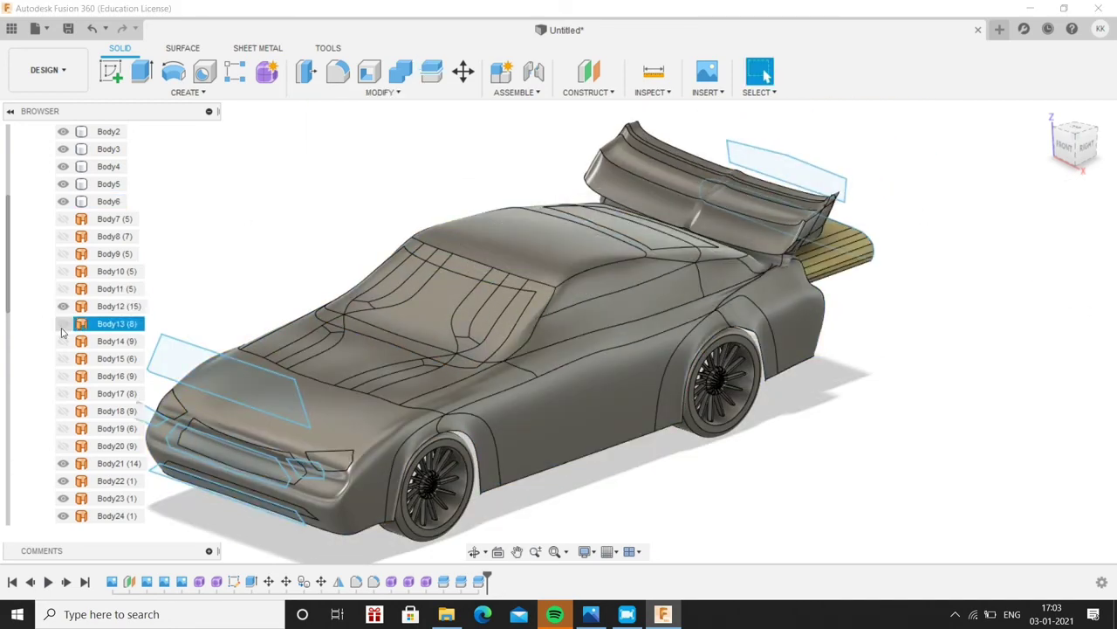
left_click(379, 92)
left_click(314, 268)
left_click(524, 314)
left_click(119, 305)
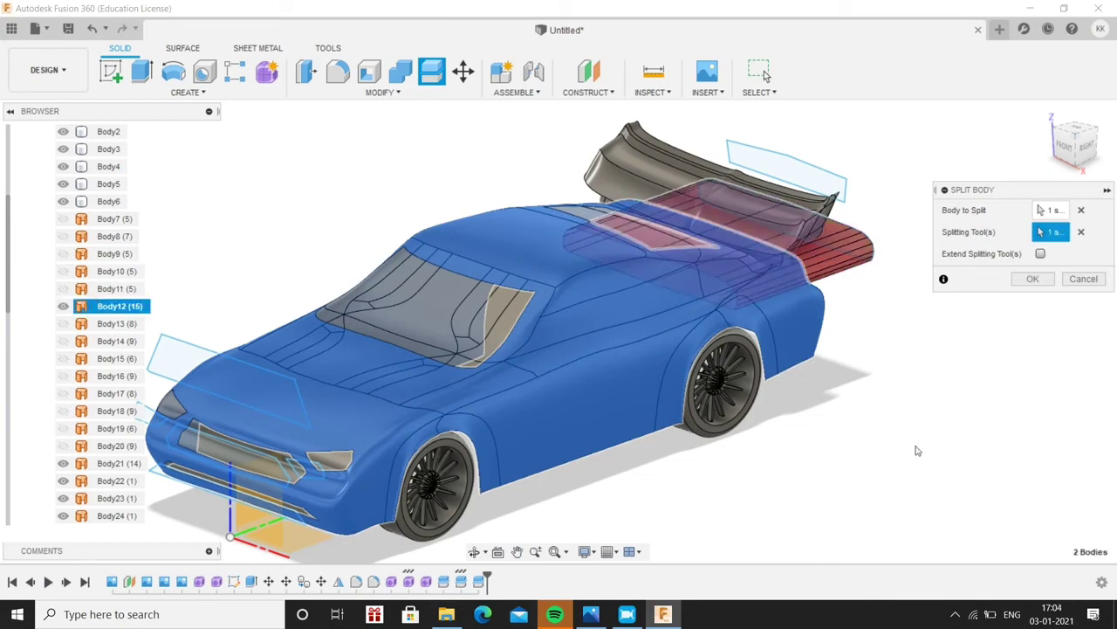
mouse_move(664, 410)
middle_mouse_down("shift")
mouse_move(823, 422)
mouse_move(798, 326)
mouse_move(262, 350)
middle_mouse_up("shift")
key("Escape")
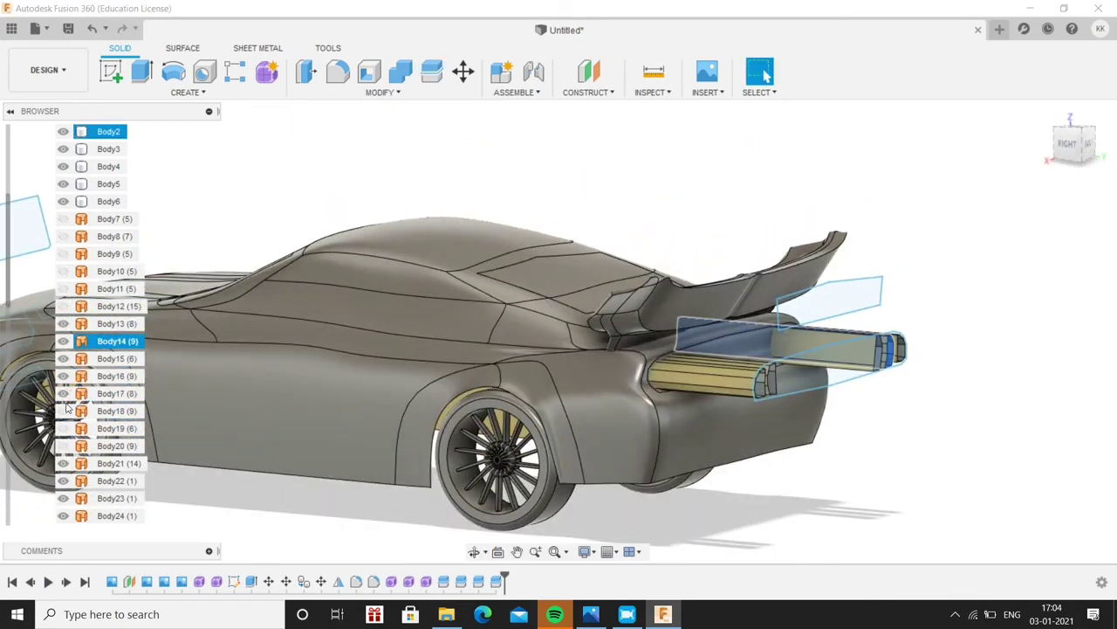
Split the faces of the tail pieces, hide Body17 and show the cutting planes
left_click(380, 91)
left_click(323, 248)
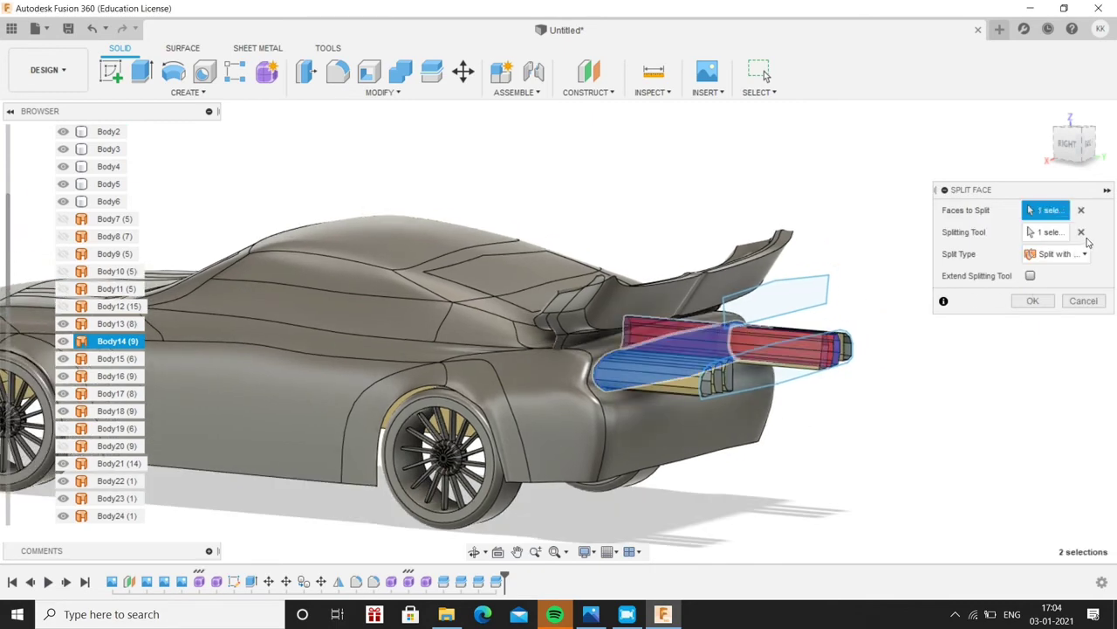
key("Return")
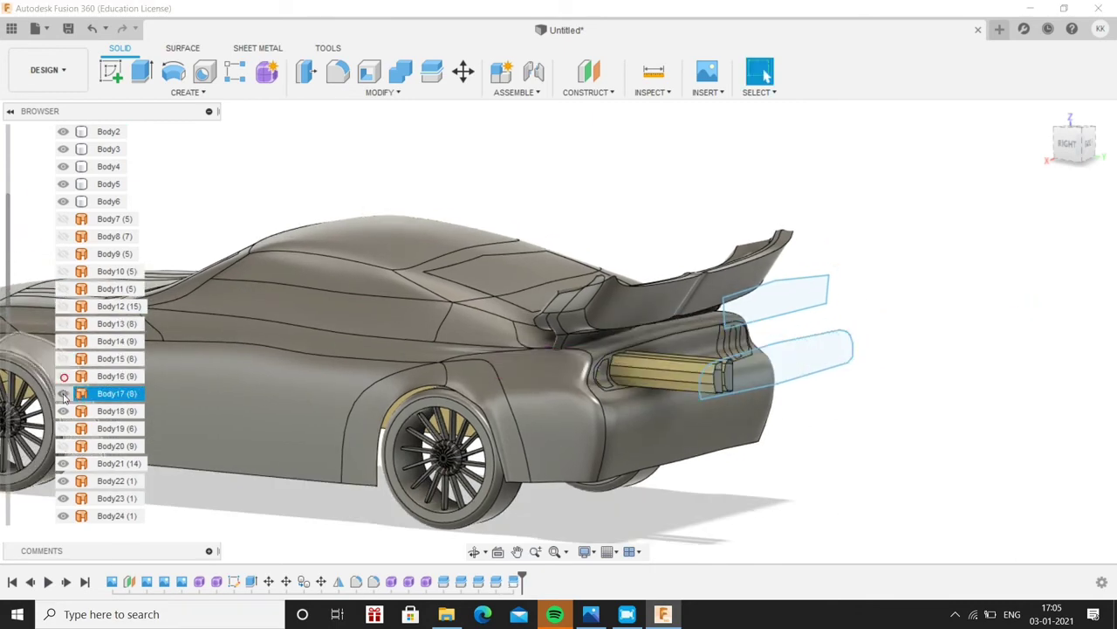
left_click(63, 393)
left_click(63, 445)
Split the car body with the cutting planes and orbit to a side view
left_click(431, 69)
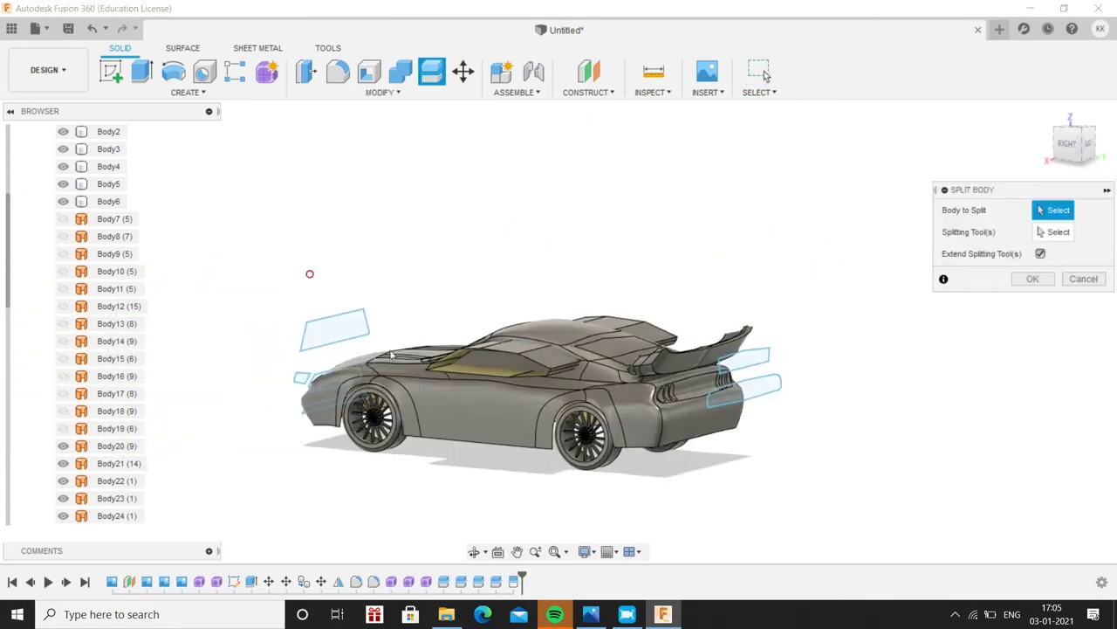
left_click(392, 353)
key("Return")
scroll(90, 444, "down", 4)
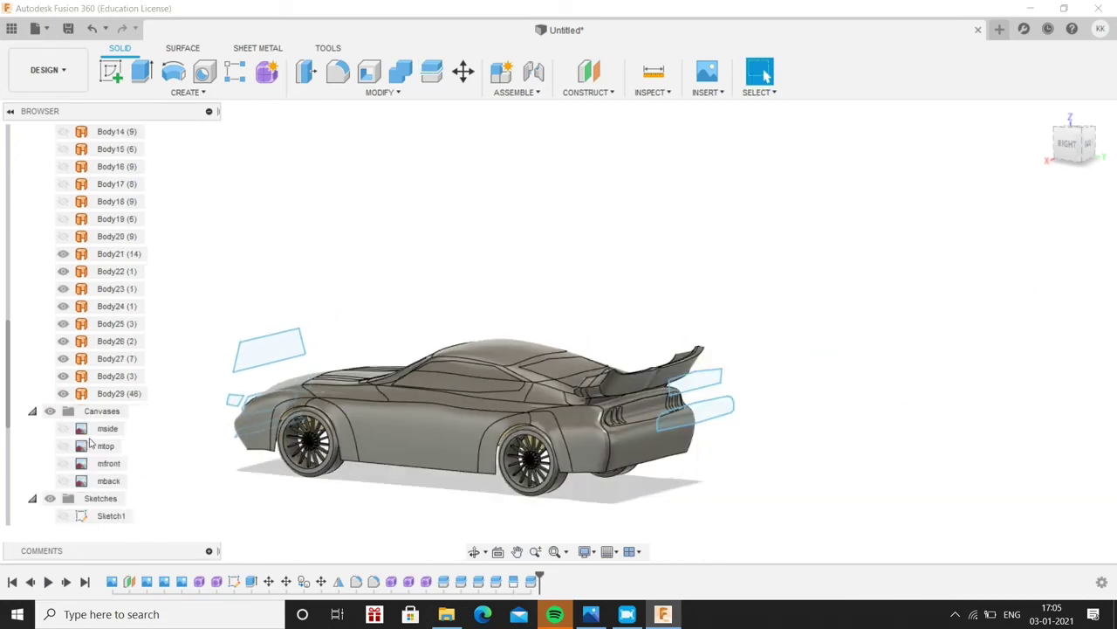
mouse_move(464, 301)
middle_mouse_down("shift")
mouse_move(724, 242)
mouse_move(314, 439)
mouse_move(348, 466)
mouse_move(512, 483)
middle_mouse_up("shift")
Create a T-spline box in the Form environment for the side mirror
left_click(267, 70)
left_click(142, 71)
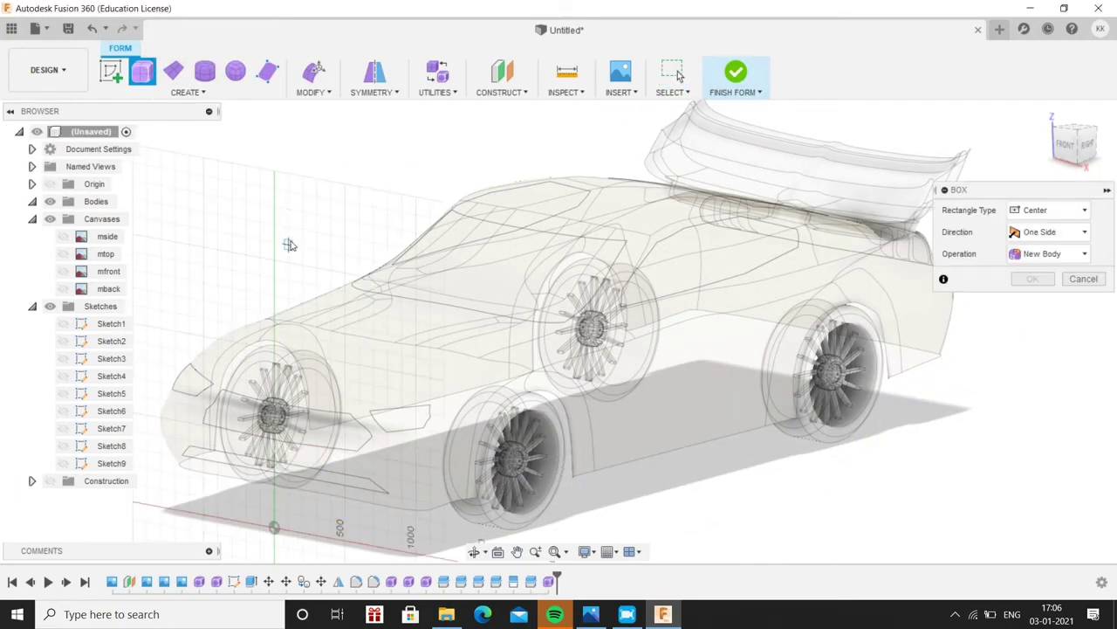
left_click(301, 235)
mouse_move(332, 262)
left_mouse_down()
mouse_move(387, 279)
mouse_move(337, 288)
mouse_move(637, 241)
left_mouse_up()
key("Return")
Move the box beside the windscreen and rotate it about 35 degrees along the door
double_click(319, 262)
left_click(1065, 144)
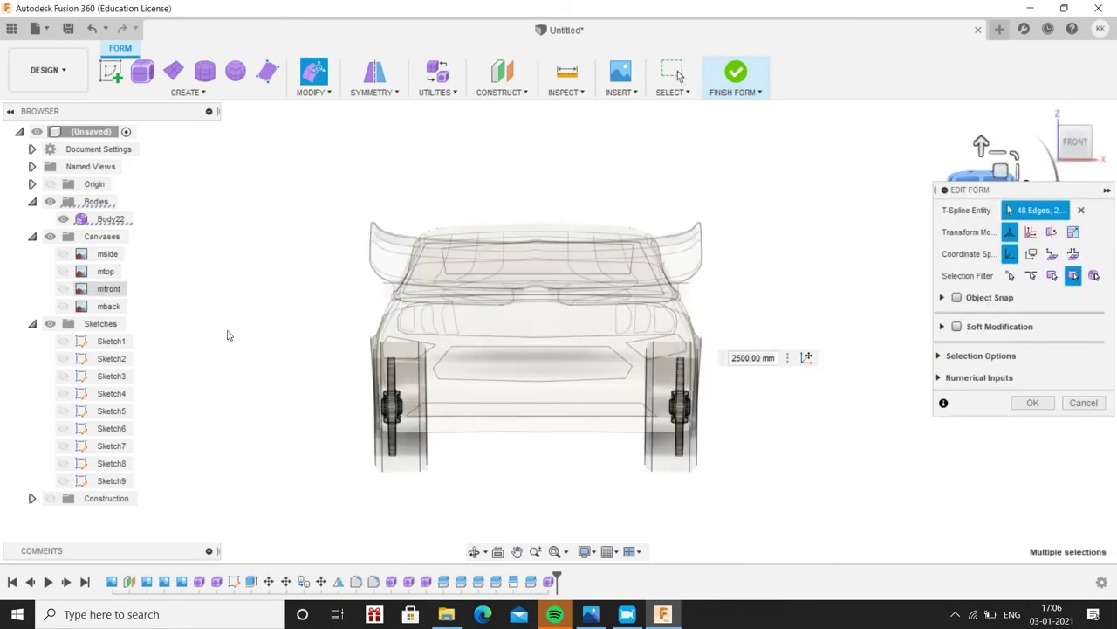
left_click(63, 288)
scroll(706, 287, "up", 3)
left_click_drag(705, 286, 753, 234)
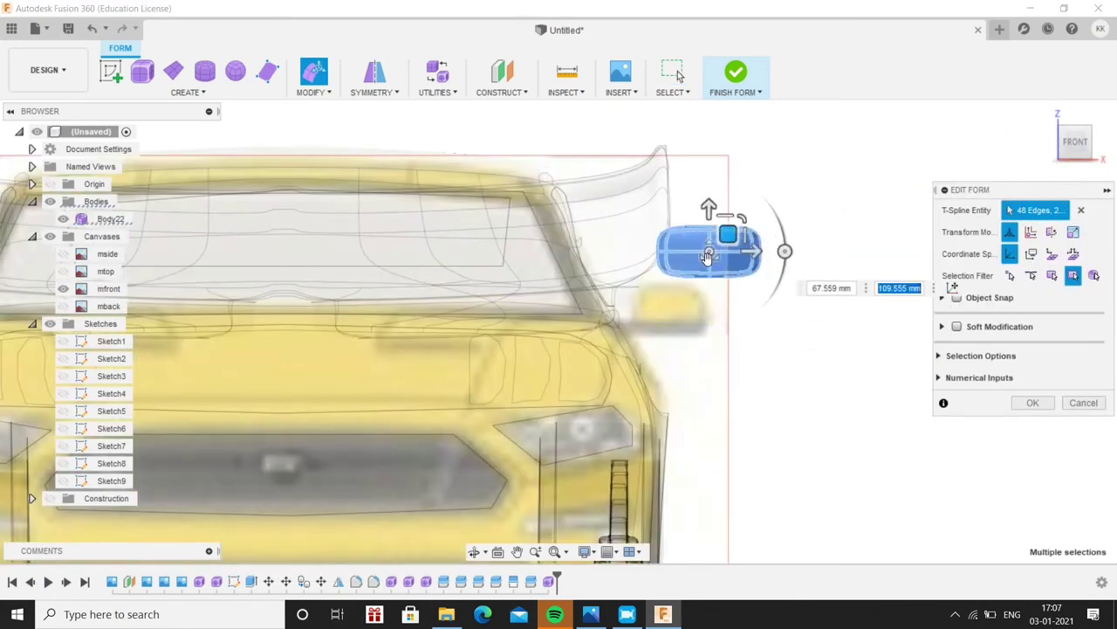
left_click(1076, 126)
scroll(725, 305, "up", 3)
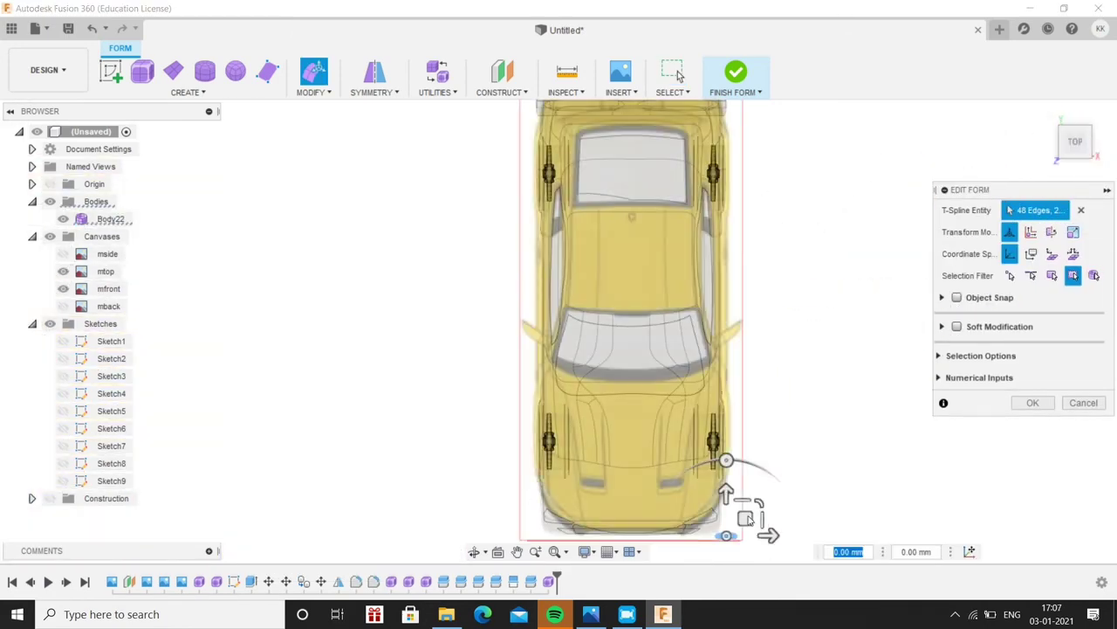
scroll(724, 310, "up", 3)
mouse_move(721, 255)
left_mouse_down()
mouse_move(667, 245)
mouse_move(710, 269)
left_mouse_up()
mouse_move(710, 269)
middle_mouse_down("shift")
mouse_move(676, 369)
mouse_move(643, 138)
mouse_move(628, 209)
mouse_move(551, 284)
middle_mouse_up("shift")
Insert an extra edge loop near the end of the mirror box
left_click(617, 202, "shift")
scroll(552, 284, "up", 2)
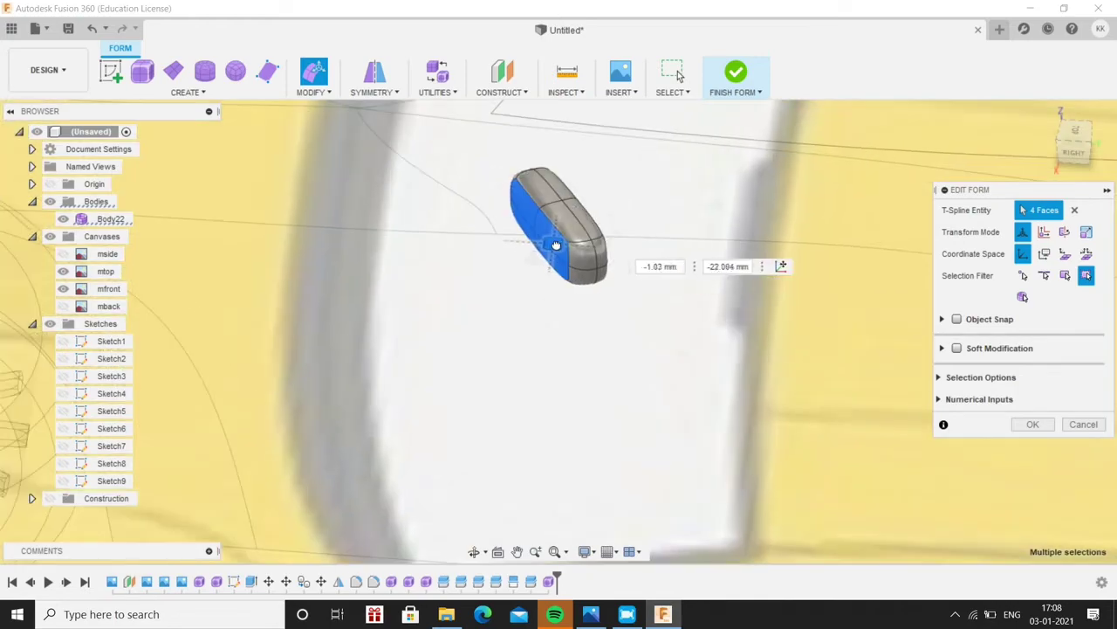
scroll(541, 254, "up", 2)
mouse_move(542, 244)
middle_mouse_down("shift")
mouse_move(537, 234)
mouse_move(672, 345)
mouse_move(713, 314)
mouse_move(449, 441)
middle_mouse_up("shift")
left_click(688, 354)
key("Escape")
double_click(365, 402)
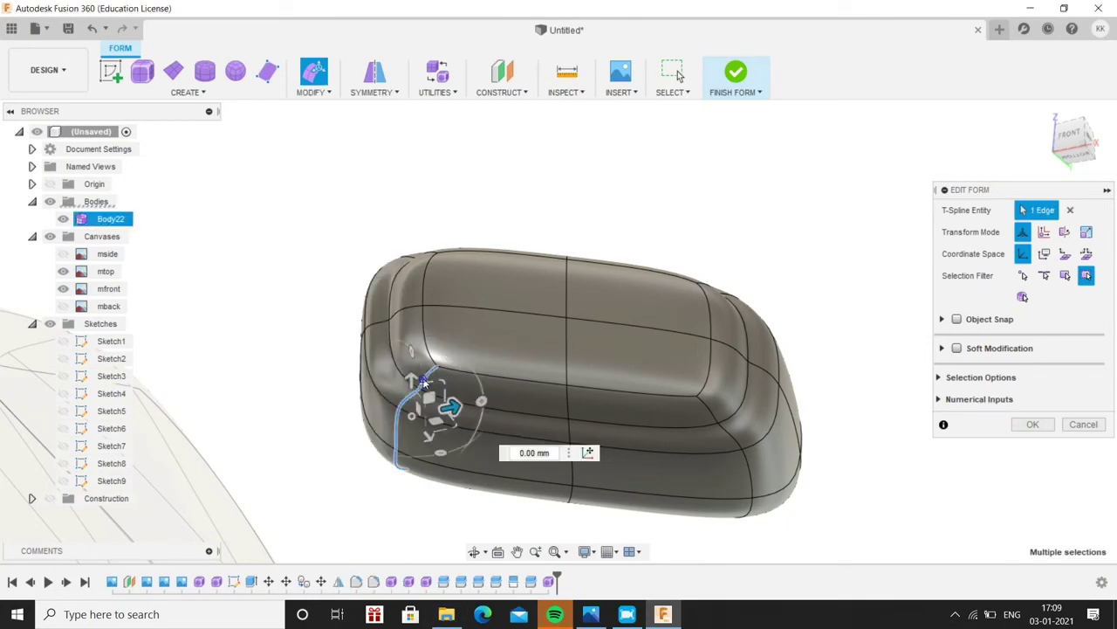
left_click(312, 91)
left_click(327, 127)
key("Return")
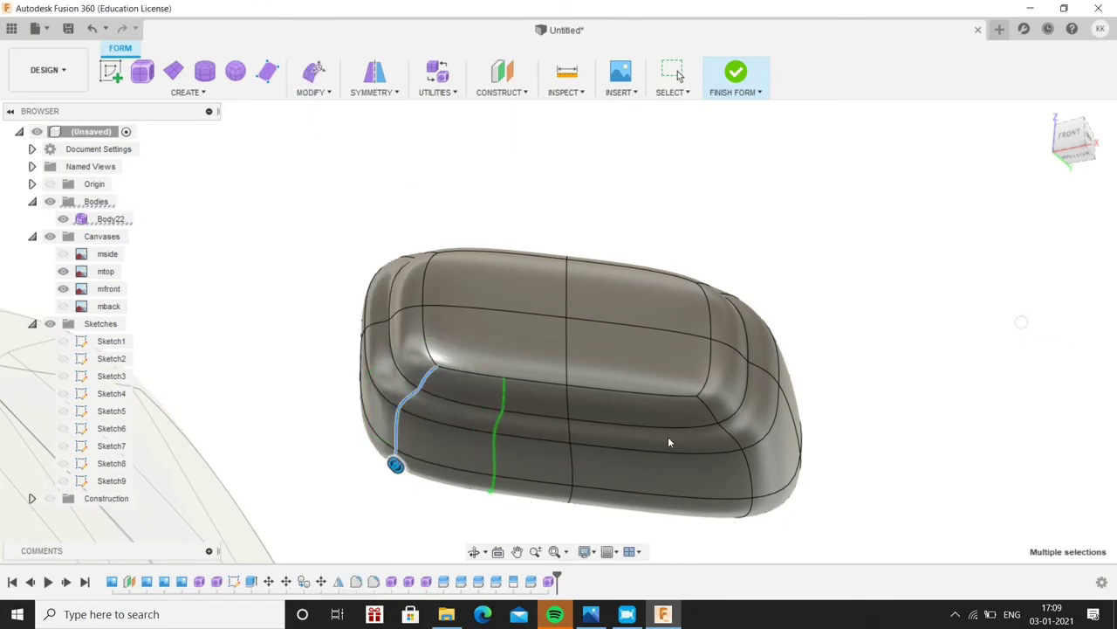
Pull the faces on the mirror's inner end to shape it
double_click(468, 423)
key("e")
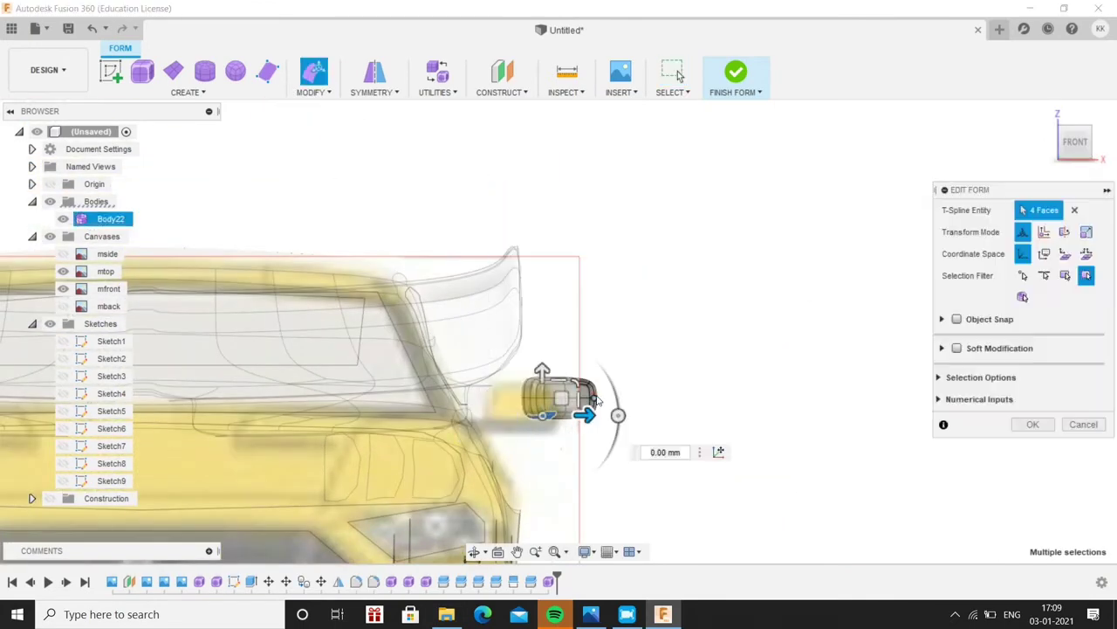
scroll(471, 333, "up", 3)
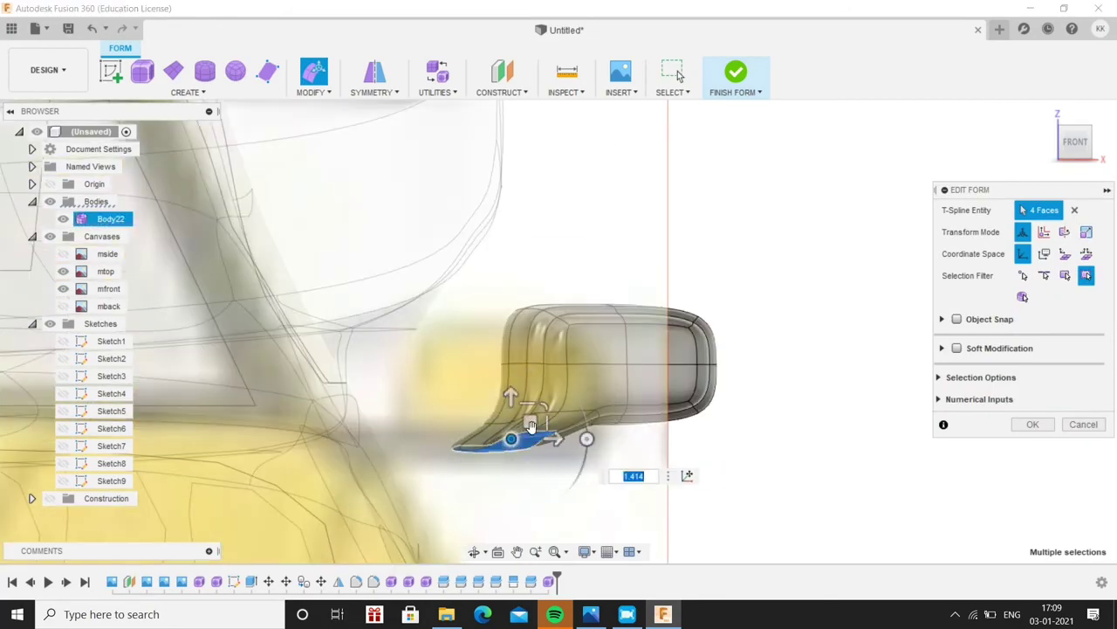
scroll(530, 426, "down", 5)
key("Escape")
Mirror-duplicate the mirror across the car's centre plane and finish the form
mouse_move(770, 379)
middle_mouse_down("shift")
mouse_move(703, 441)
mouse_move(413, 490)
mouse_move(387, 479)
middle_mouse_up("shift")
scroll(428, 455, "up", 5)
scroll(388, 479, "down", 4)
left_click_drag(612, 341, 706, 399)
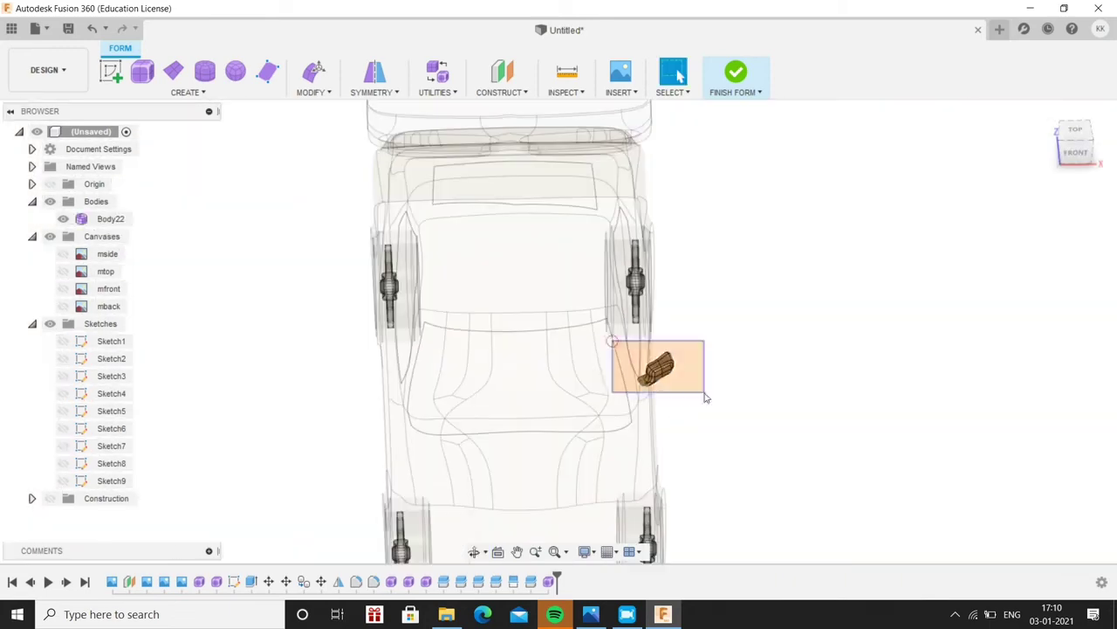
scroll(504, 352, "down", 3)
left_click(507, 502)
left_click(1030, 299)
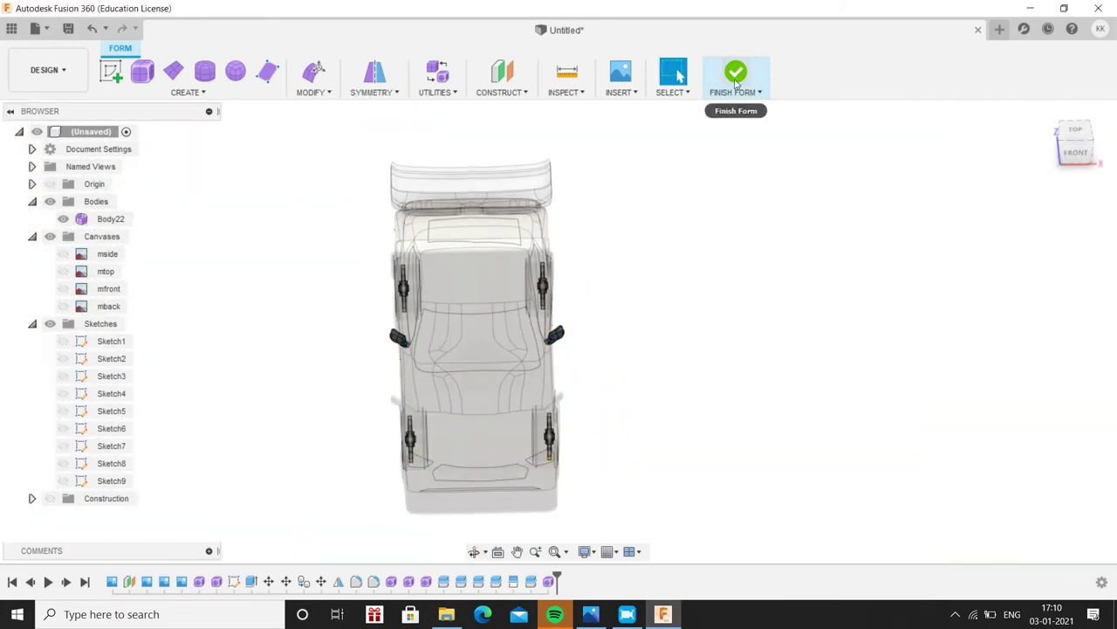
left_click(736, 82)
middle_click_drag(693, 366, 429, 490, "shift")
scroll(429, 490, "down", 3)
Set the visual style to plain Shaded without edge lines
scroll(428, 490, "up", 2)
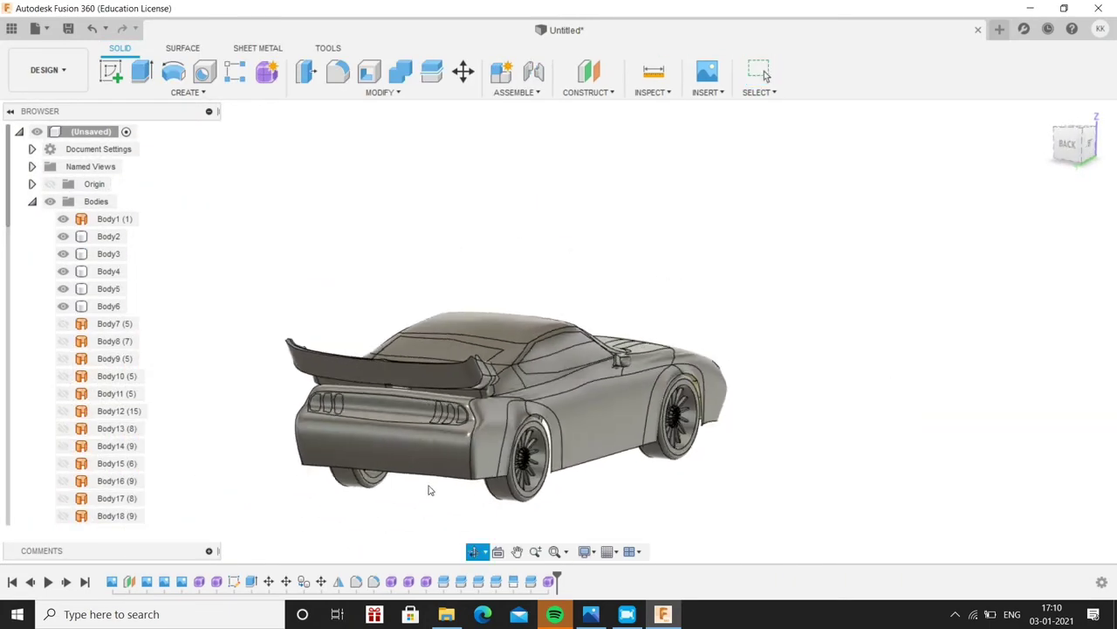
scroll(502, 488, "up", 2)
left_click(587, 552)
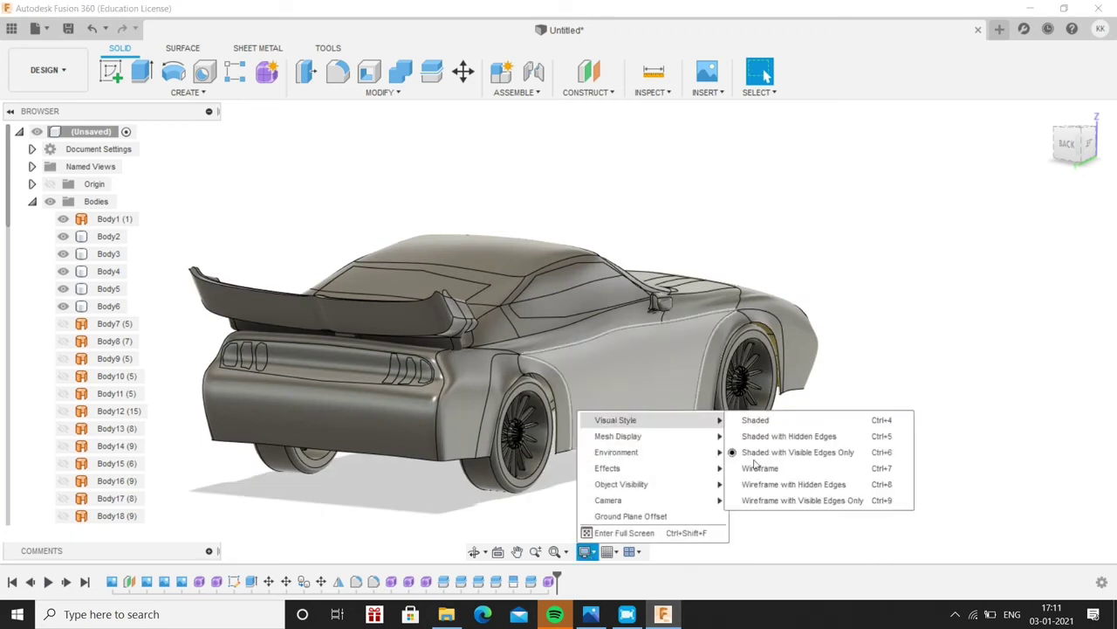
left_click(736, 419)
left_click(332, 511)
middle_click_drag(333, 510, 270, 481, "shift")
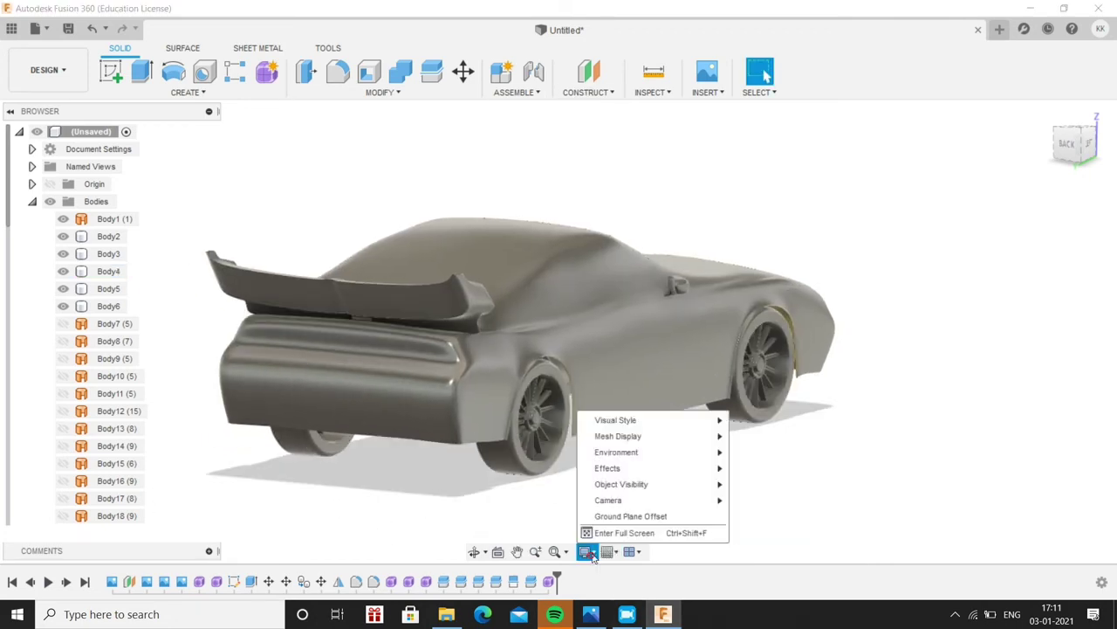
left_click(766, 466)
left_click(753, 453)
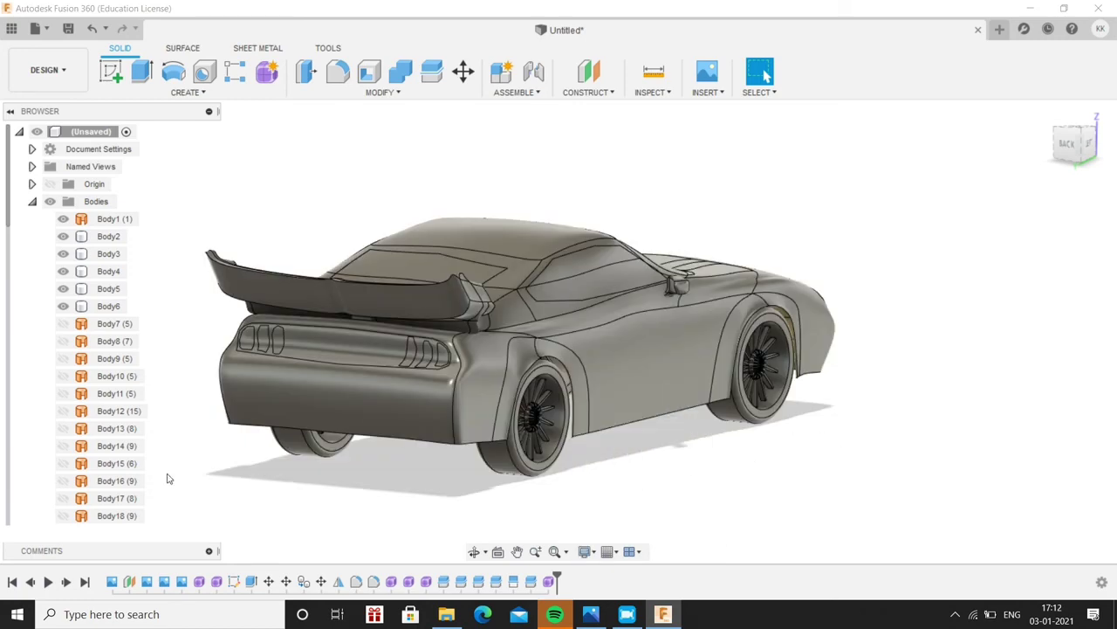
left_click(733, 423)
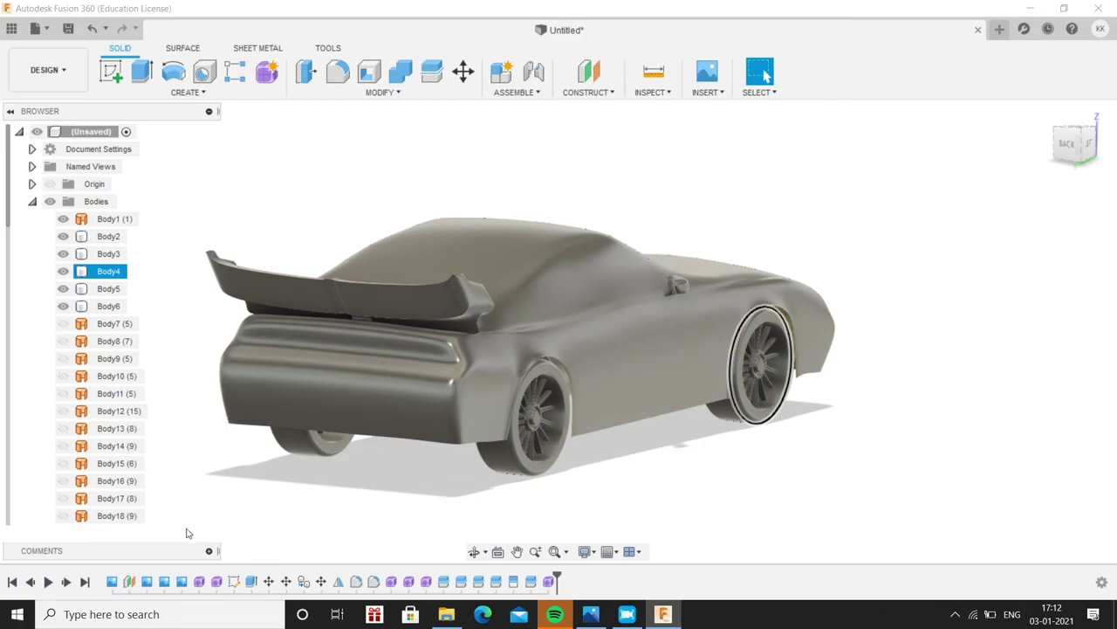
mouse_move(769, 561)
middle_mouse_down("shift")
mouse_move(379, 515)
mouse_move(690, 478)
middle_mouse_up("shift")
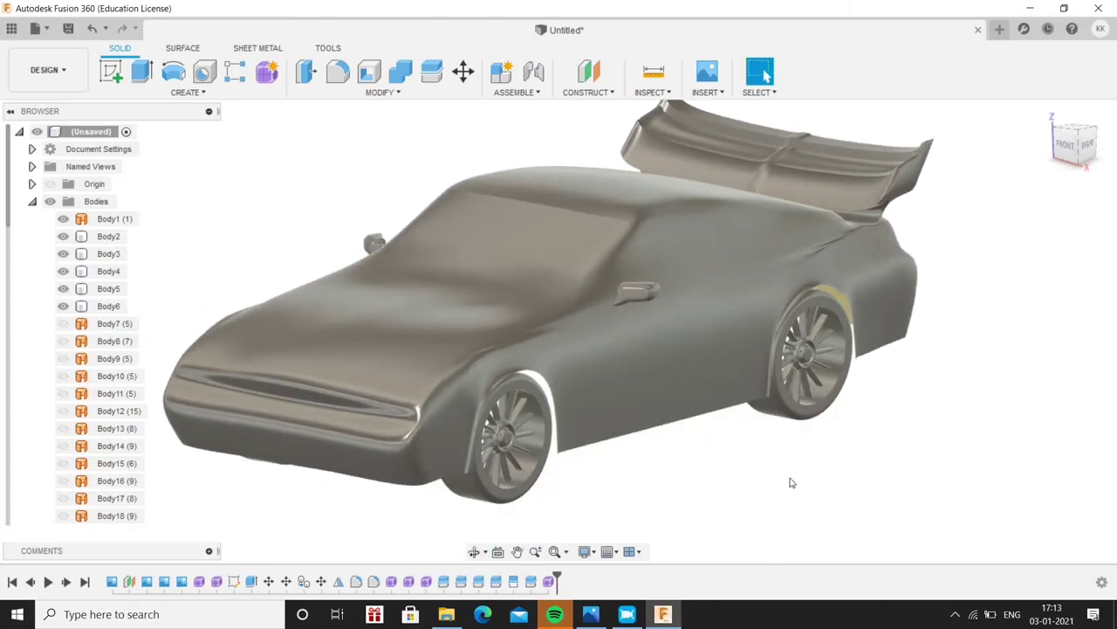
Save the design as 'mustang'
left_click(35, 28)
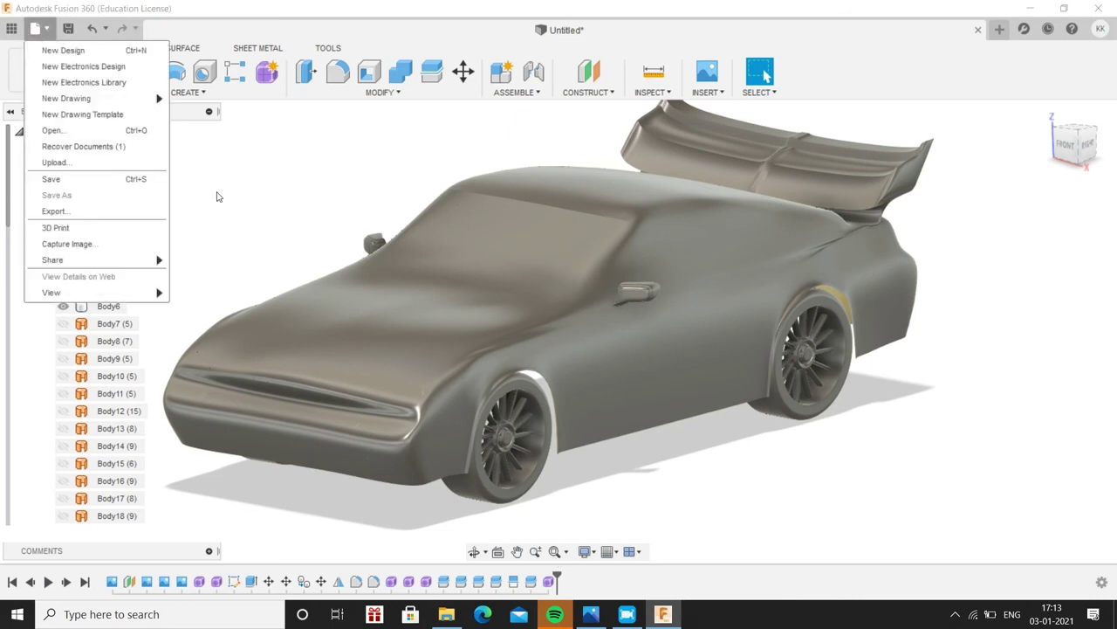
left_click(44, 177)
left_click(777, 312)
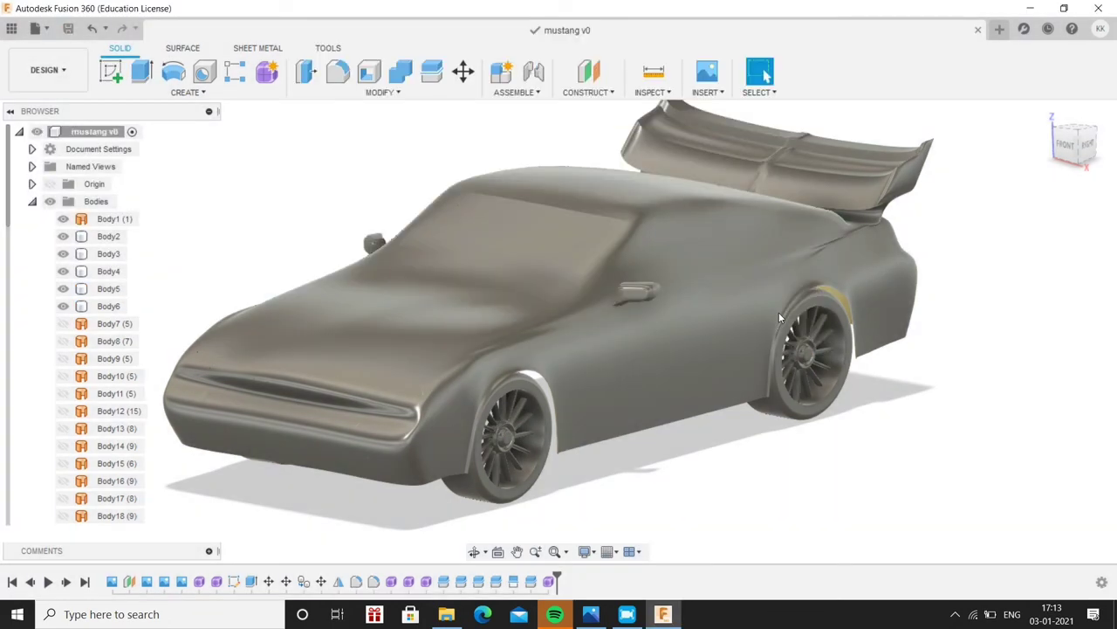
Switch to the Render workspace and paint the car body white from the Appearance library
left_click(50, 70)
left_click(70, 145)
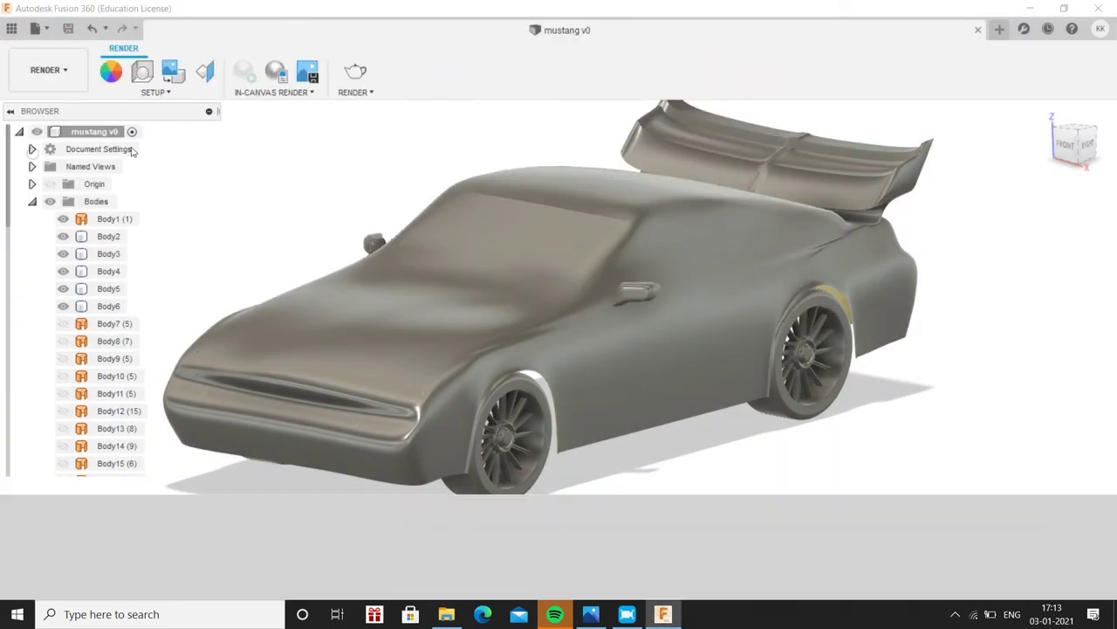
left_click(110, 77)
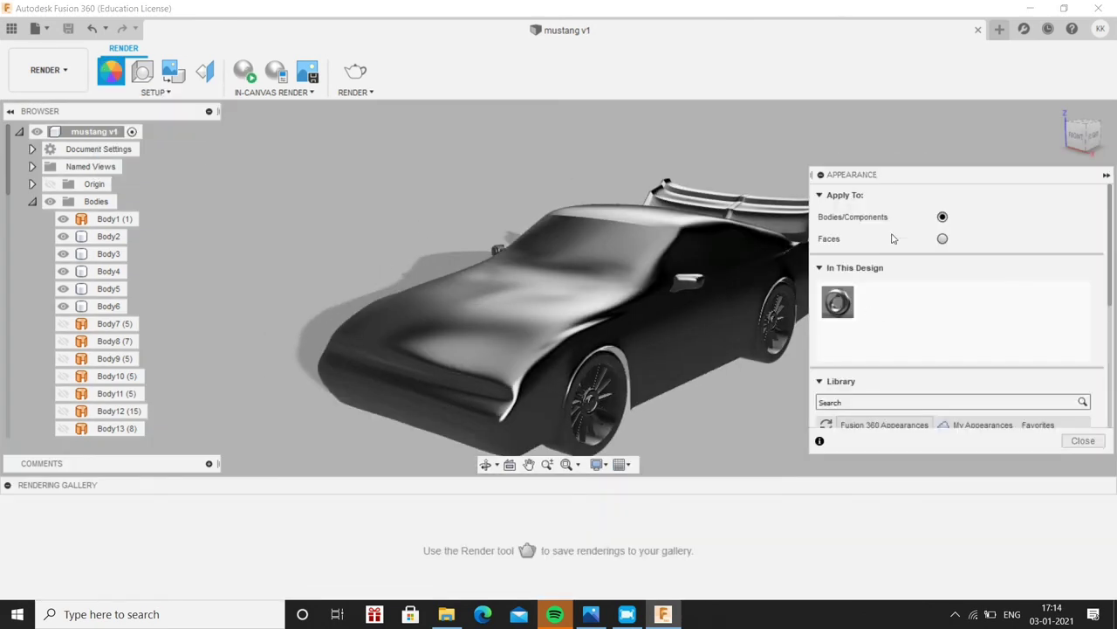
scroll(839, 391, "down", 1)
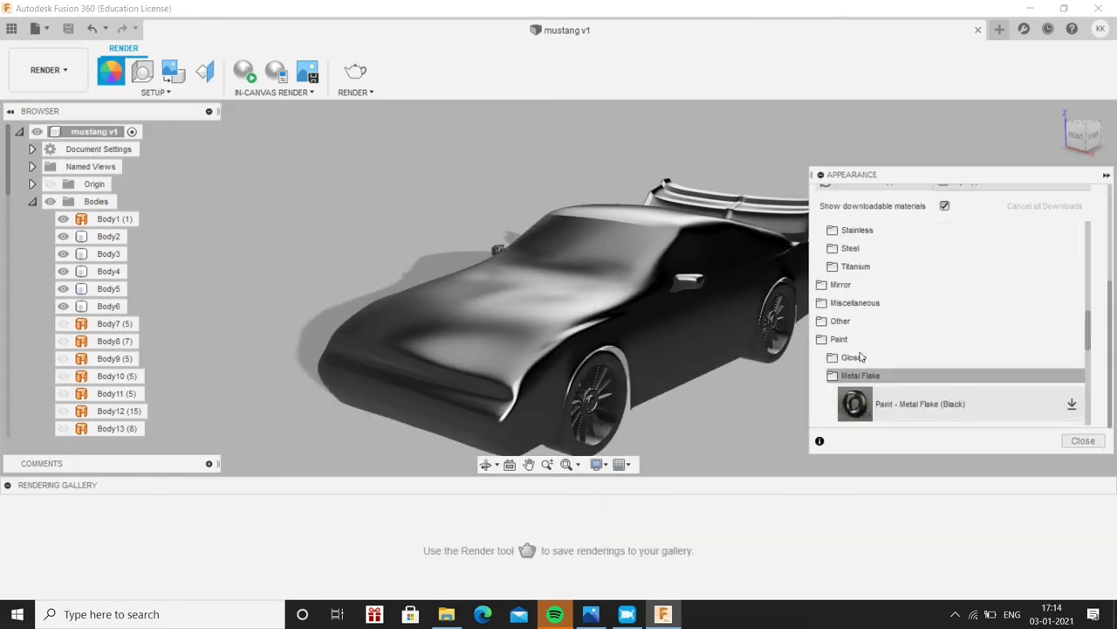
scroll(860, 357, "down", 3)
left_click(838, 347)
left_click_drag(855, 317, 611, 297)
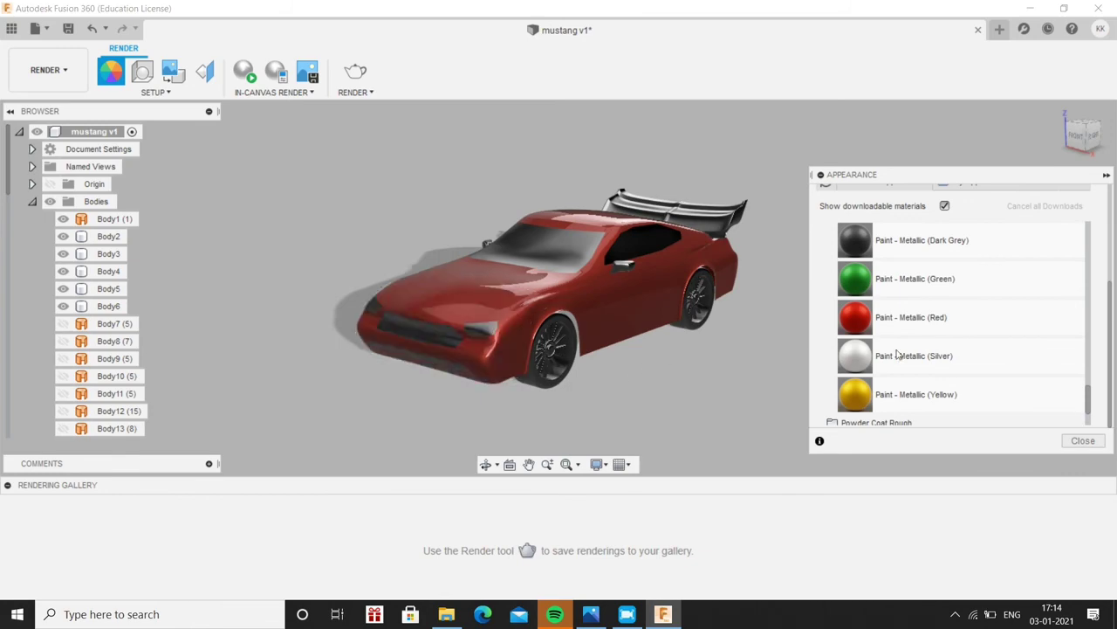
Apply Paint - Enamel Glossy (Red) to the tail lights
mouse_move(451, 423)
middle_mouse_down("shift")
mouse_move(684, 367)
mouse_move(244, 297)
middle_mouse_up("shift")
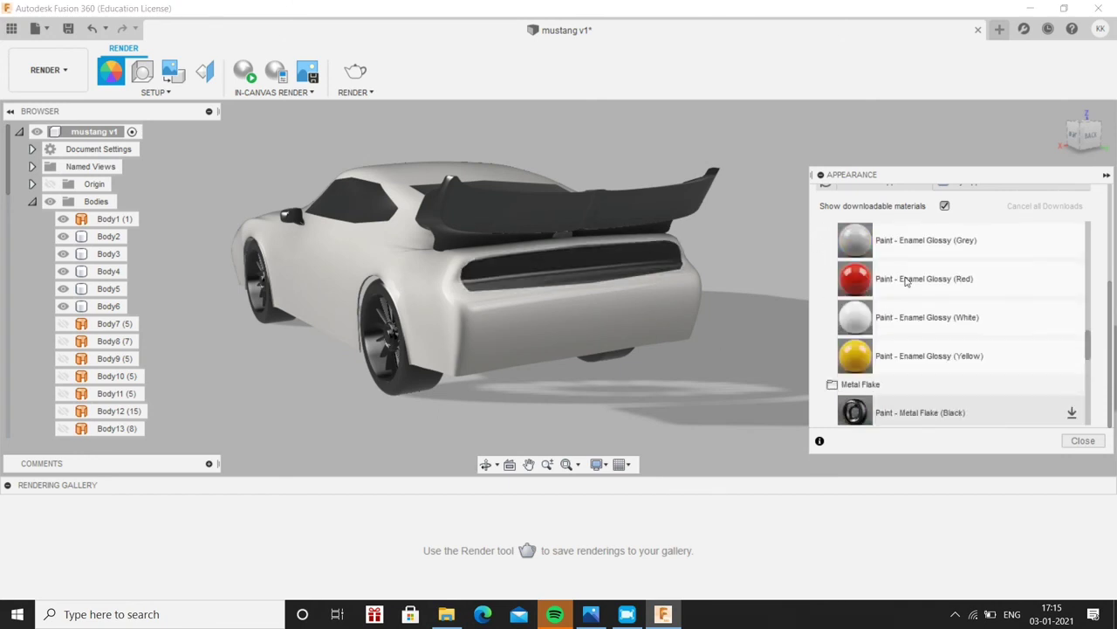
left_click_drag(905, 279, 669, 265)
scroll(463, 291, "up", 5)
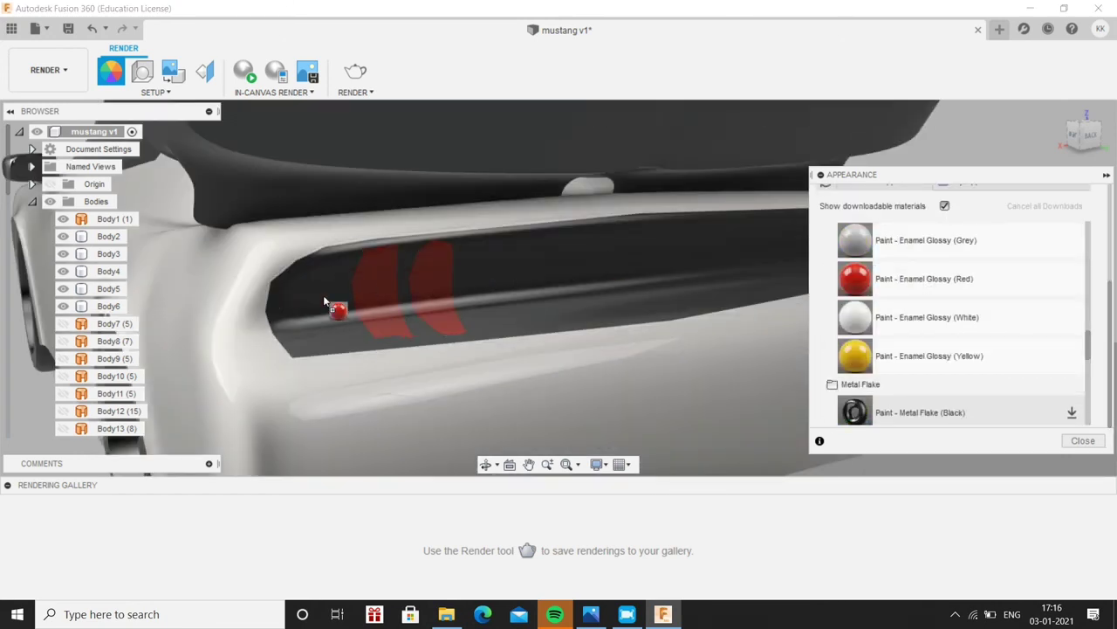
left_click_drag(324, 302, 332, 297)
scroll(615, 252, "down", 8)
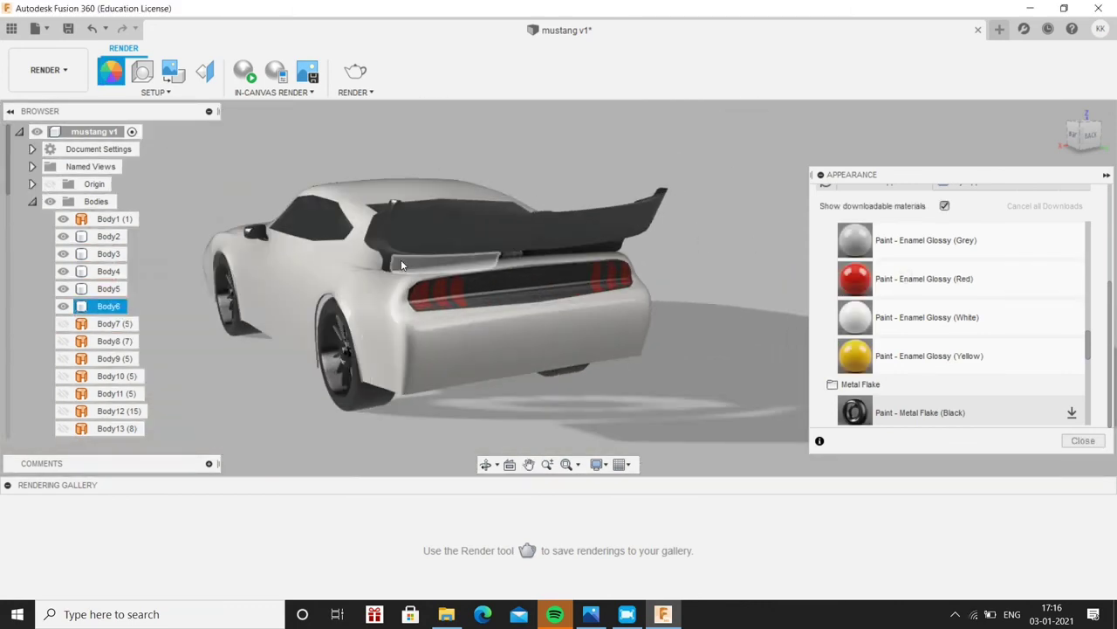
mouse_move(401, 262)
middle_mouse_down("shift")
mouse_move(627, 386)
mouse_move(320, 382)
mouse_move(243, 400)
middle_mouse_up("shift")
Close the Appearance library and orbit to inspect the car's rear from both sides
key("Escape")
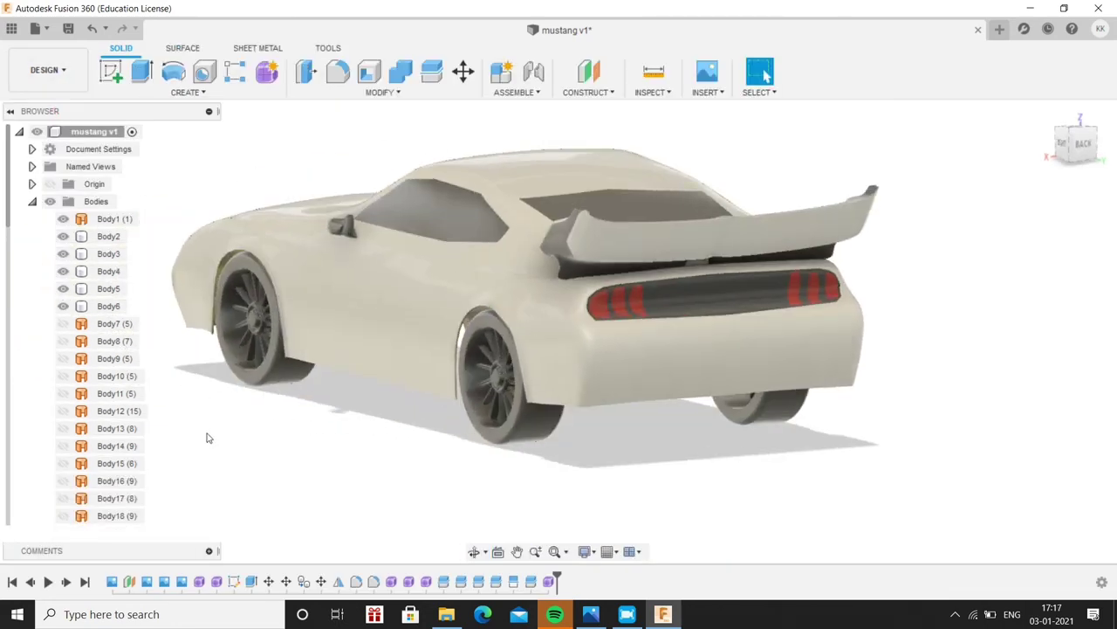
middle_click_drag(819, 432, 388, 490, "shift")
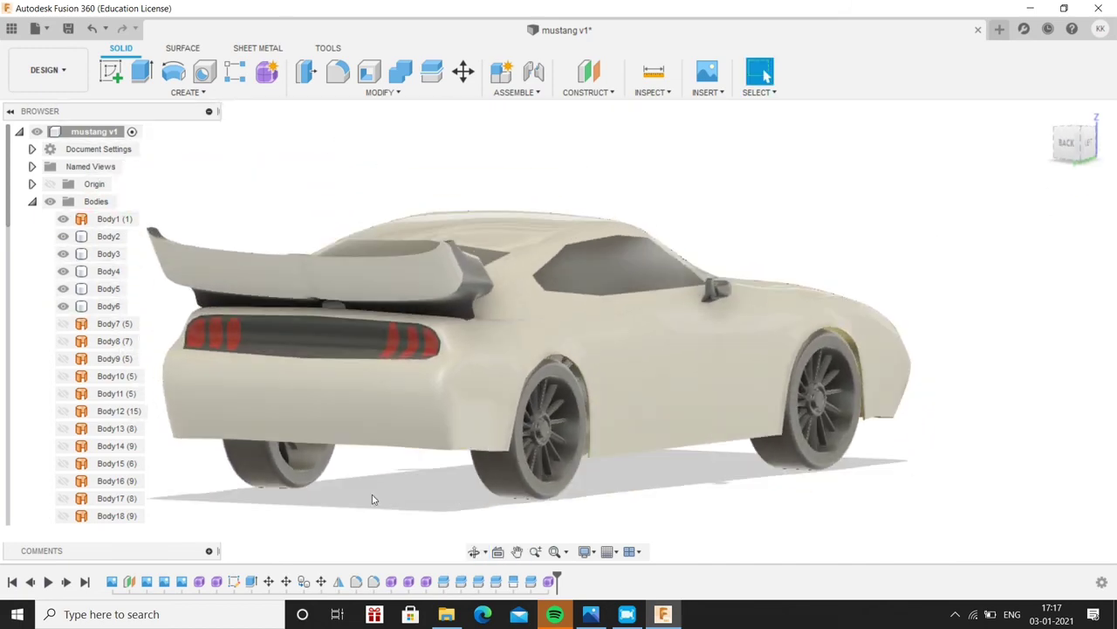
middle_click_drag(372, 494, 451, 498, "shift")
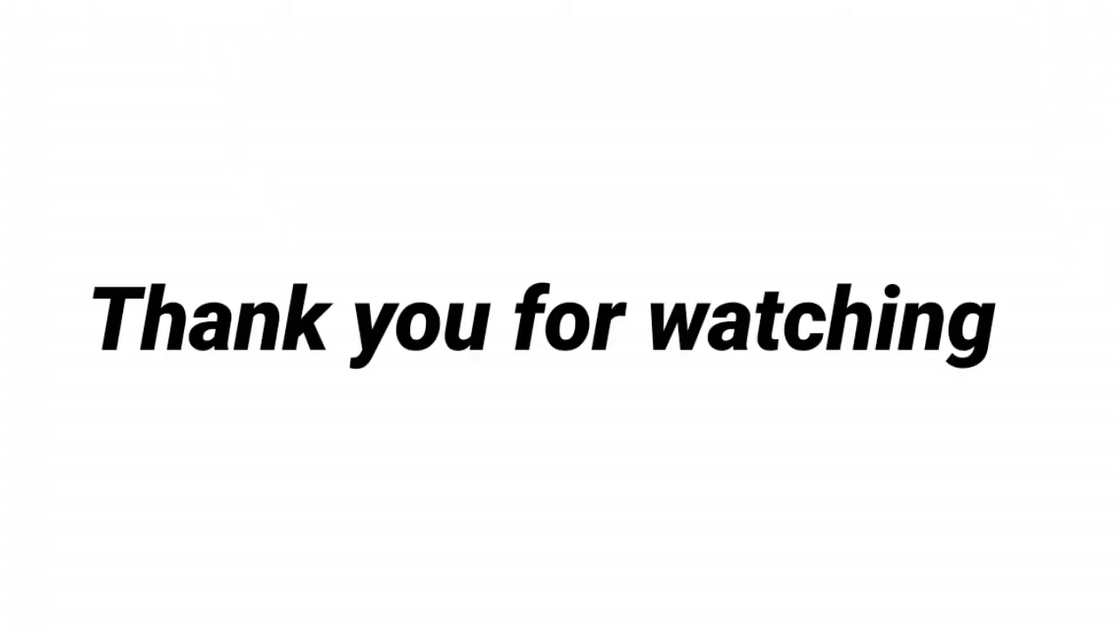